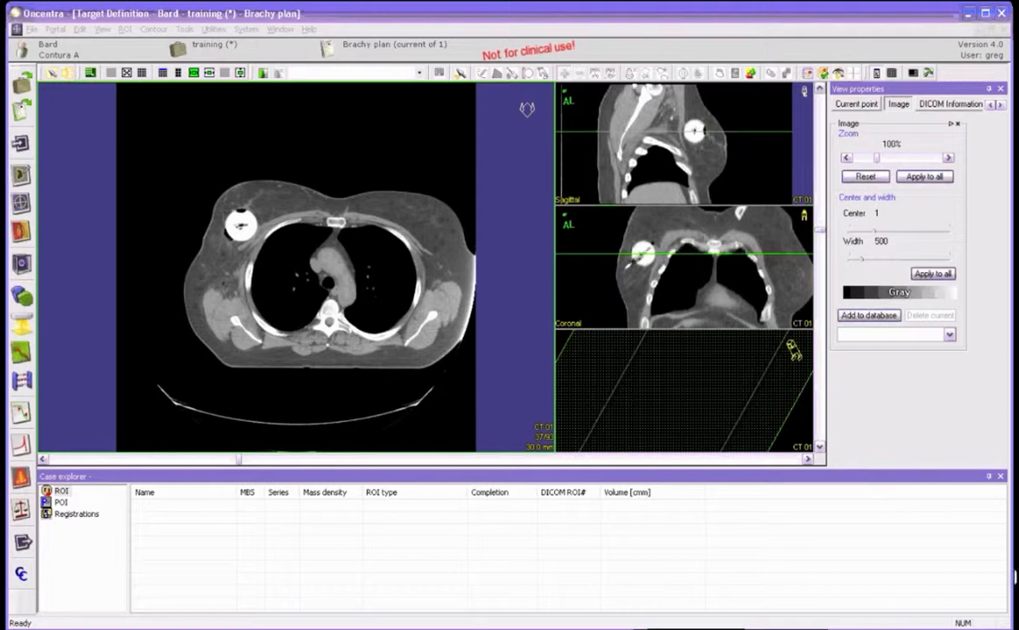
Create a new region of interest with the catalog type External.
{"action": "left_click", "coordinate": [264, 74]}
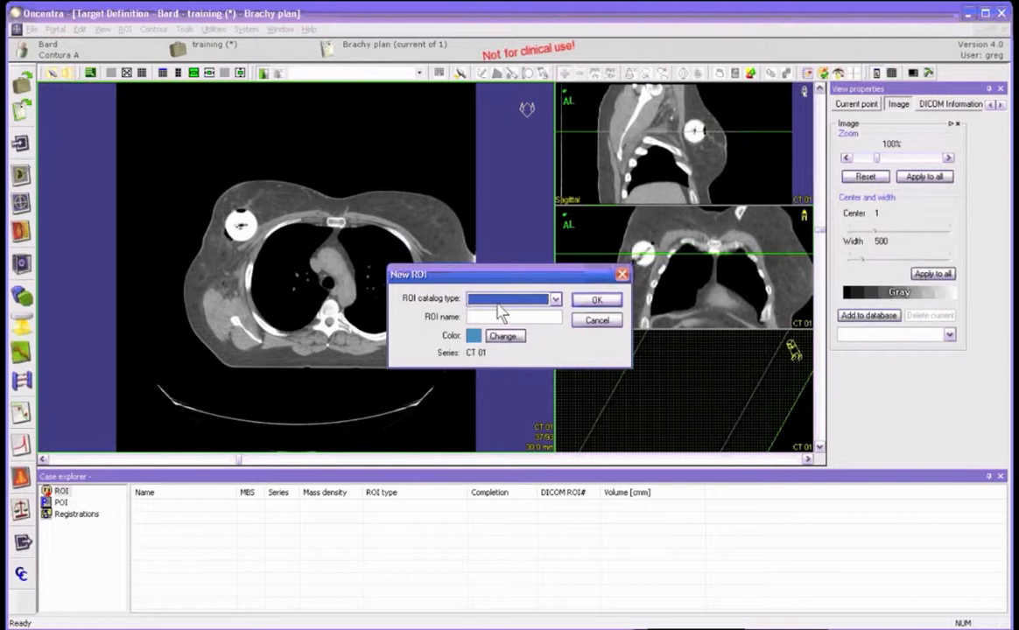
{"action": "left_click", "coordinate": [556, 300]}
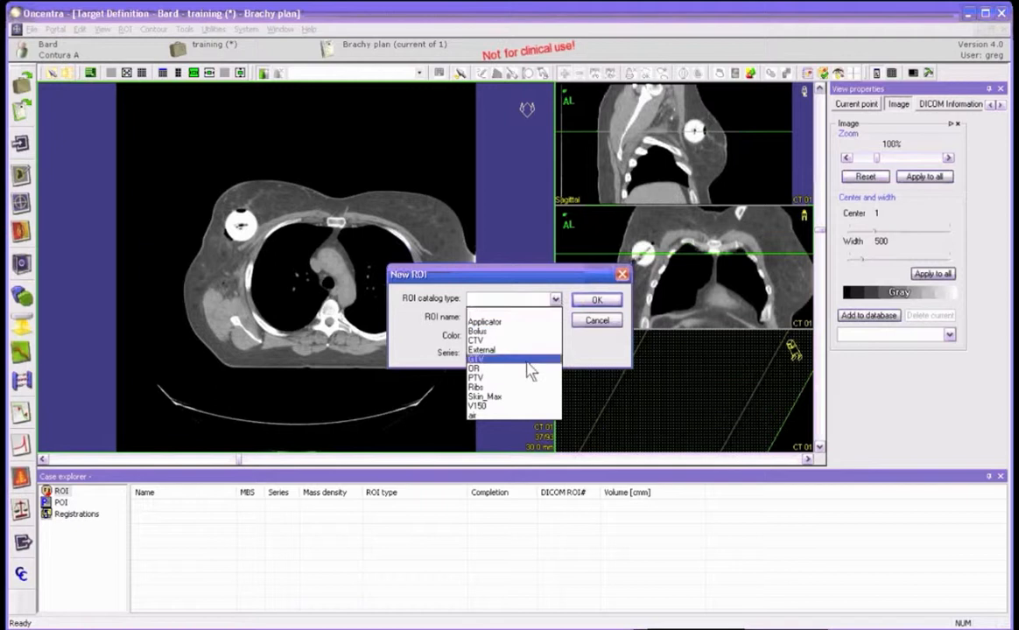
{"action": "key", "text": "Up"}
{"action": "left_click", "coordinate": [508, 360]}
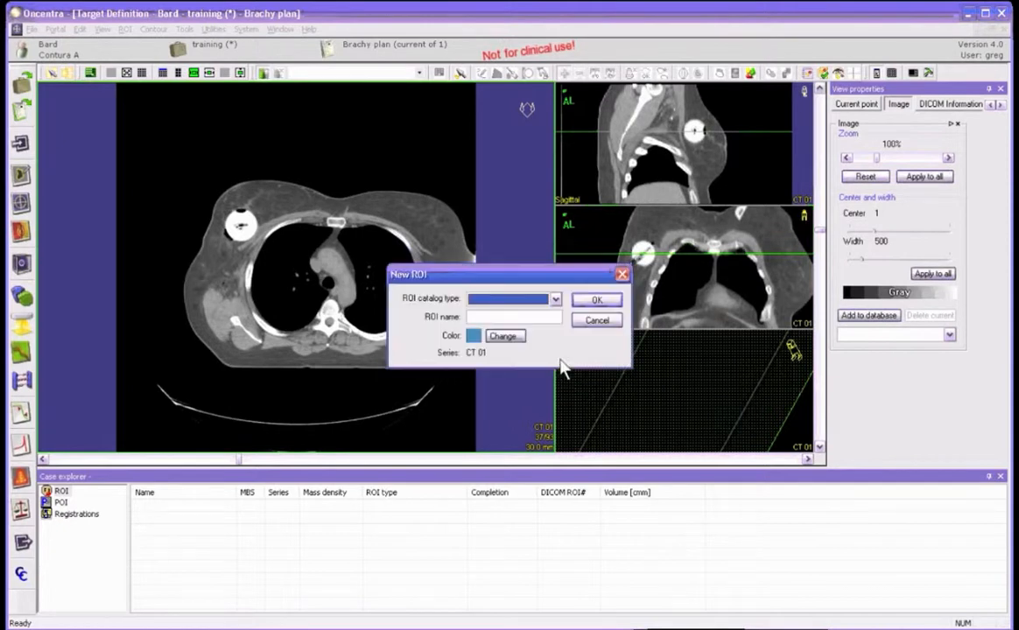
{"action": "key", "text": "Escape"}
{"action": "key", "text": "e"}
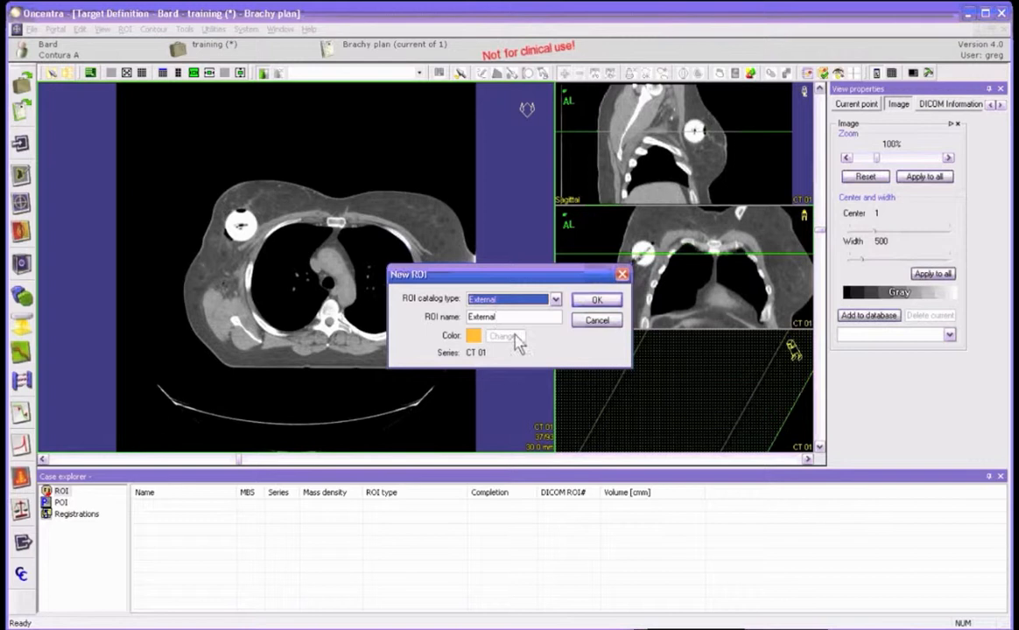
{"action": "left_click", "coordinate": [593, 301]}
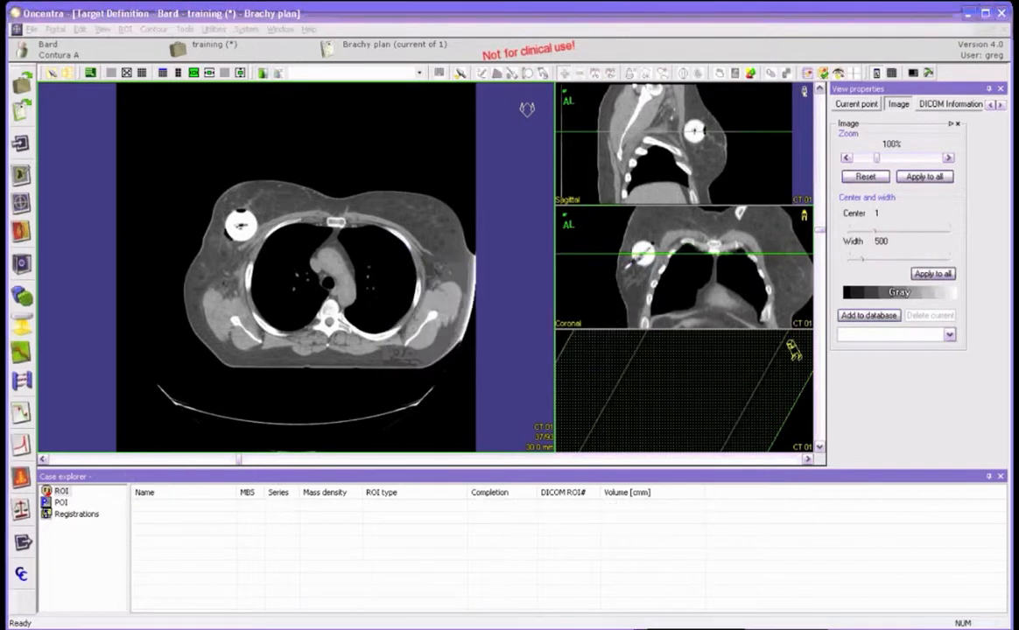
Start automatic contouring for the External ROI and set the lower threshold to -154 so the whole body is filled.
{"action": "left_click", "coordinate": [735, 75]}
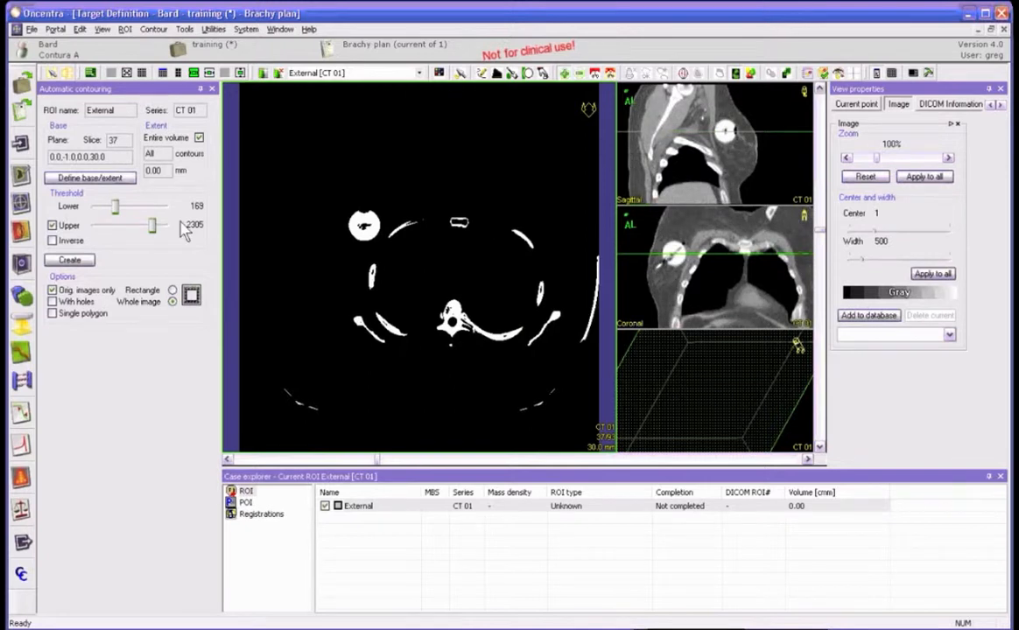
{"action": "left_click", "coordinate": [113, 208]}
{"action": "left_click_drag", "start_coordinate": [118, 216], "coordinate": [108, 216]}
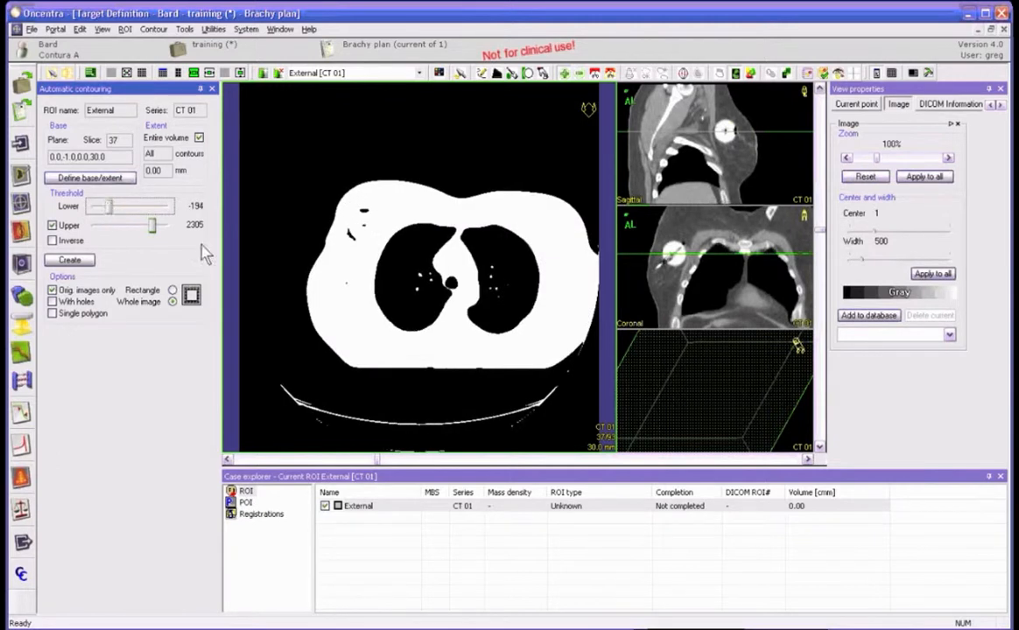
{"action": "mouse_move", "coordinate": [361, 256]}
{"action": "left_mouse_down"}
{"action": "mouse_move", "coordinate": [321, 228]}
{"action": "mouse_move", "coordinate": [355, 255]}
{"action": "left_mouse_up"}
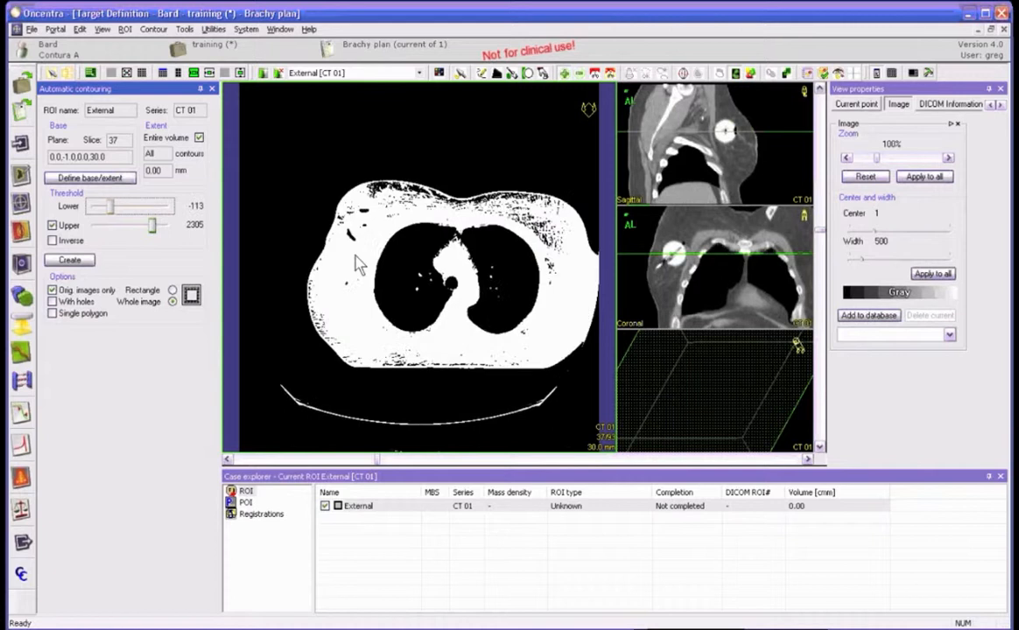
{"action": "scroll", "coordinate": [346, 257], "scroll_direction": "down", "scroll_amount": 5}
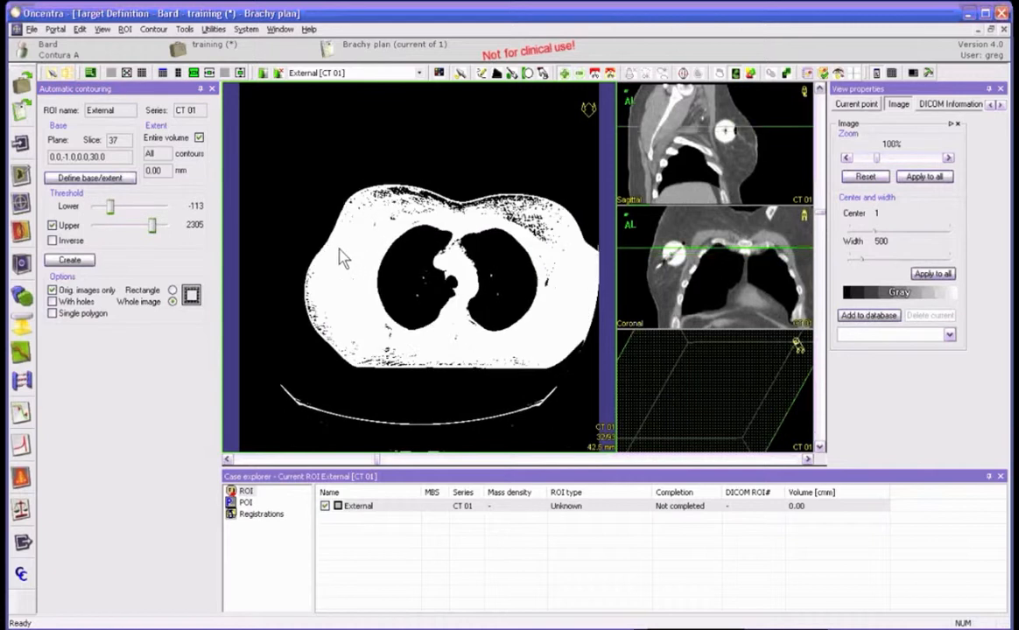
{"action": "scroll", "coordinate": [341, 257], "scroll_direction": "down", "scroll_amount": 2}
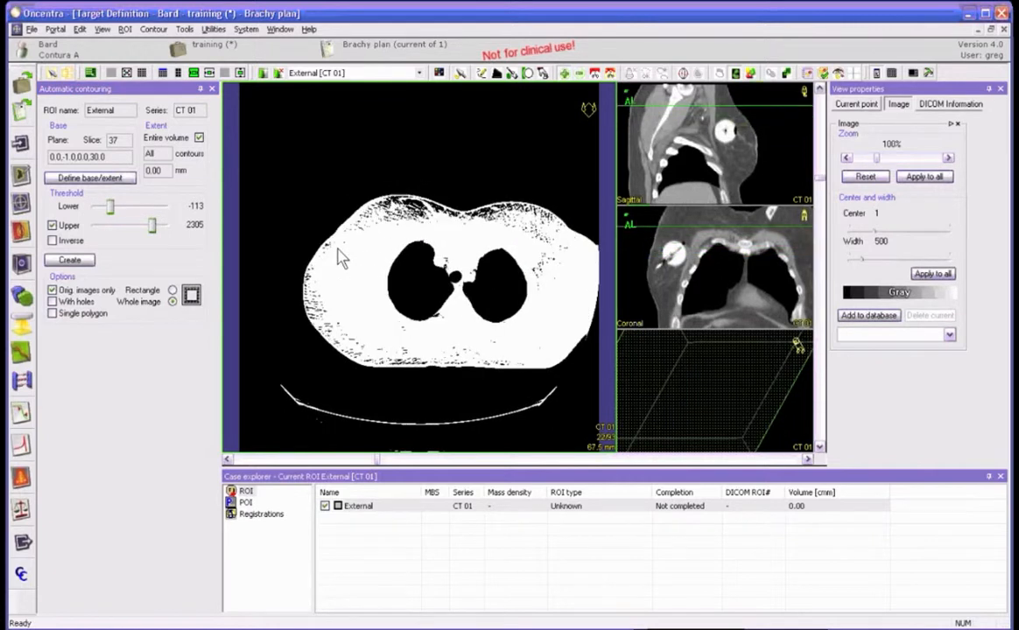
{"action": "scroll", "coordinate": [341, 258], "scroll_direction": "up", "scroll_amount": 10}
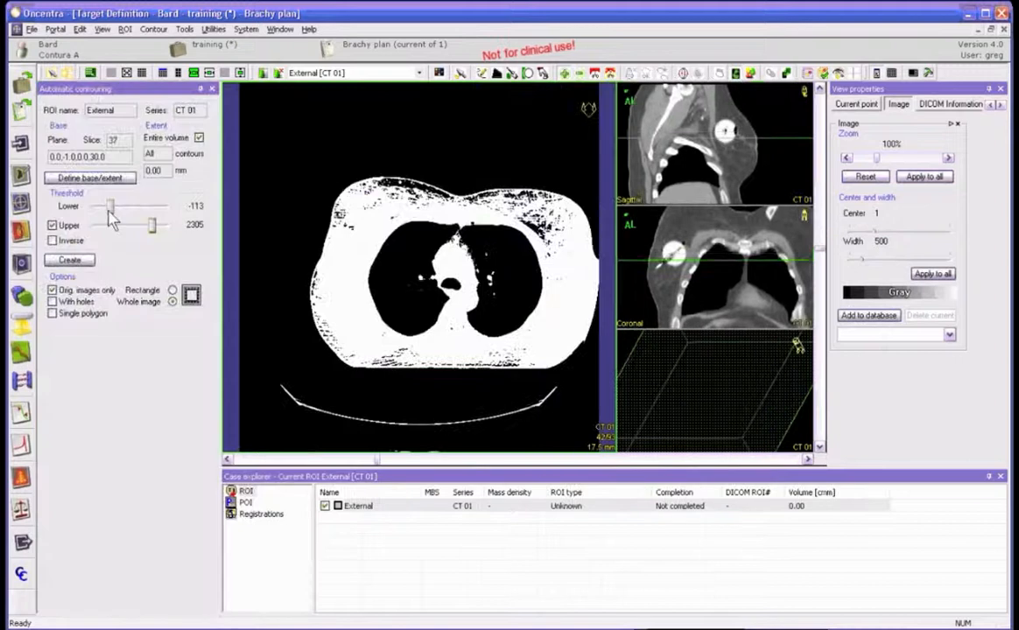
{"action": "left_click_drag", "start_coordinate": [111, 217], "coordinate": [107, 217]}
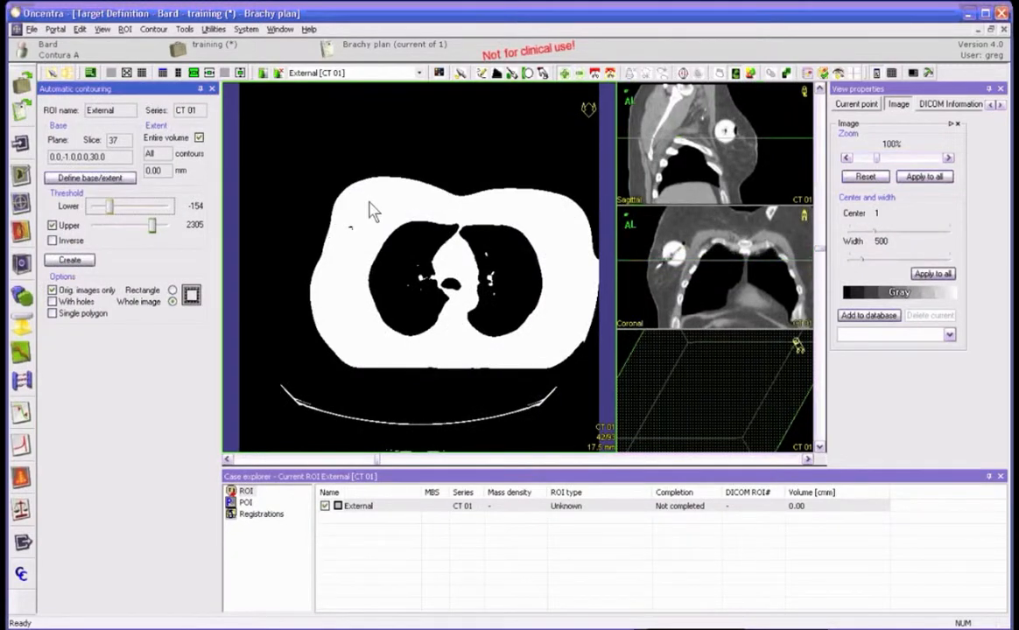
{"action": "key", "text": "Right"}
{"action": "key", "text": "Right"}
{"action": "key", "text": "Left"}
{"action": "key", "text": "Left"}
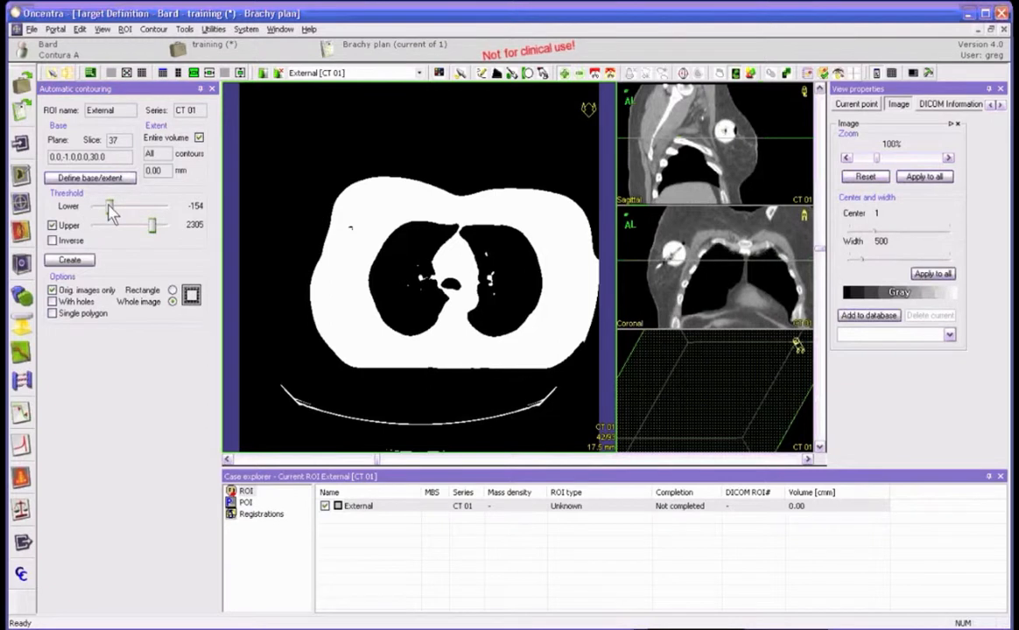
Examine the thresholded body outline through the axial CT slices around the breast applicator.
{"action": "scroll", "coordinate": [385, 276], "scroll_direction": "down", "scroll_amount": 9}
{"action": "scroll", "coordinate": [383, 269], "scroll_direction": "up", "scroll_amount": 11}
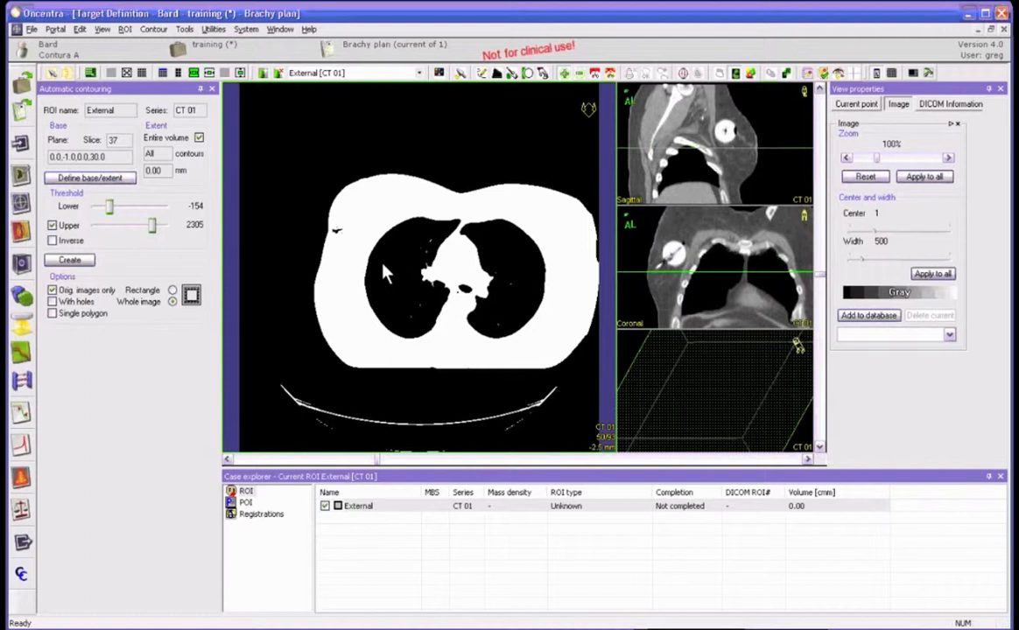
{"action": "scroll", "coordinate": [381, 274], "scroll_direction": "up", "scroll_amount": 2}
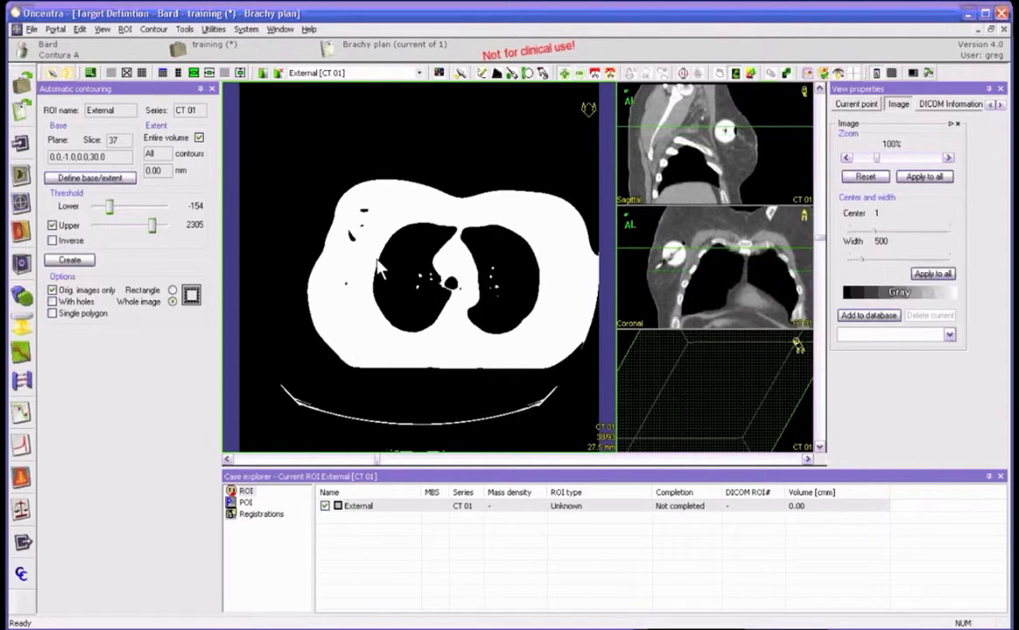
{"action": "scroll", "coordinate": [381, 272], "scroll_direction": "up", "scroll_amount": 1}
{"action": "left_click", "coordinate": [735, 74]}
{"action": "left_click", "coordinate": [735, 74]}
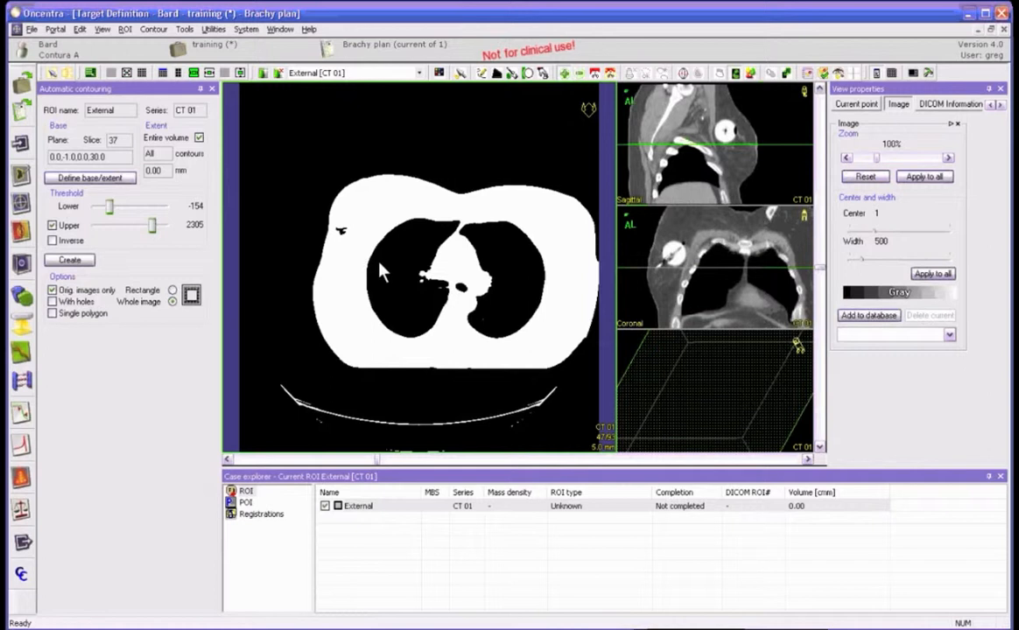
{"action": "left_click", "coordinate": [735, 73]}
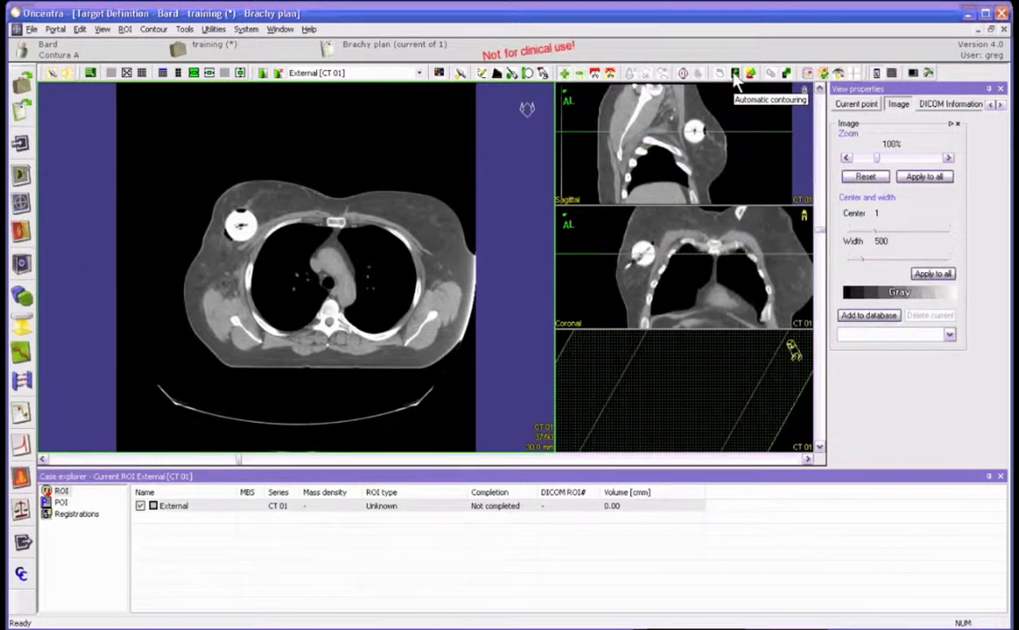
{"action": "left_click", "coordinate": [735, 74]}
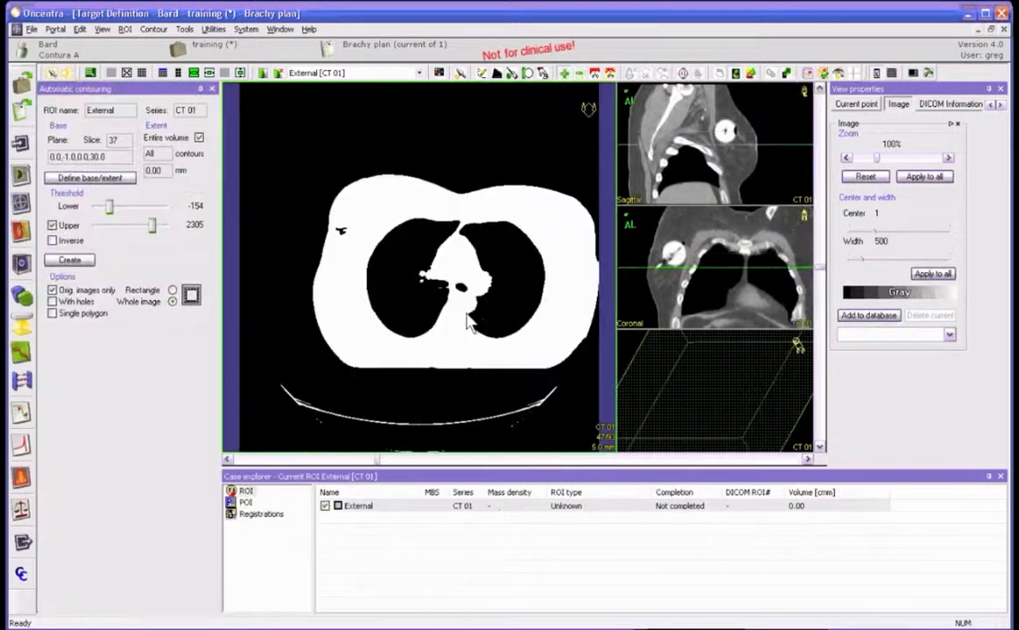
Limit automatic contouring to a rectangle and enlarge it to enclose the body while excluding the treatment couch.
{"action": "left_click", "coordinate": [191, 294]}
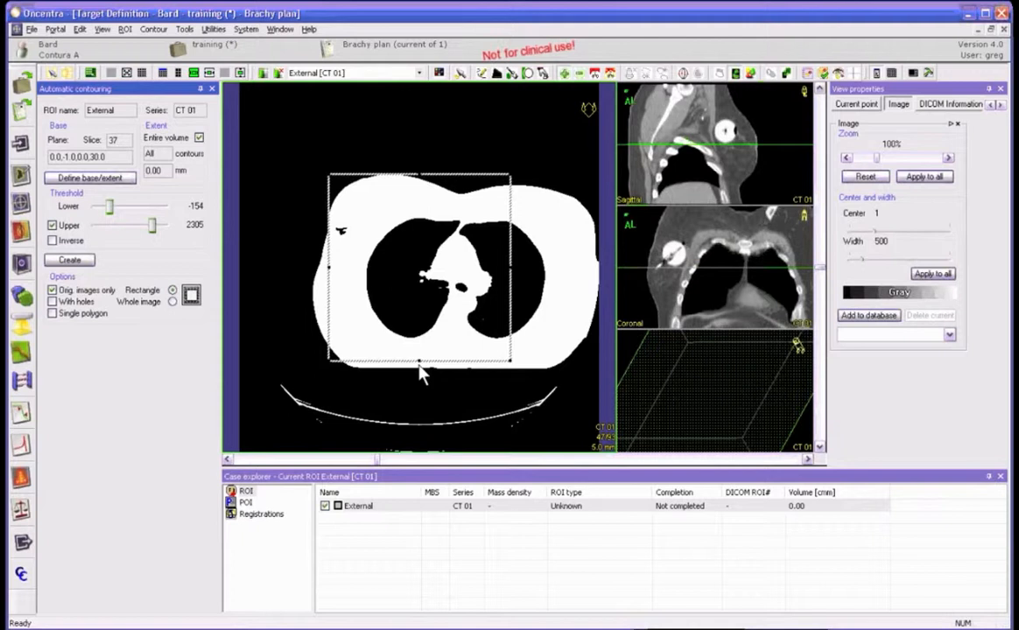
{"action": "left_click_drag", "start_coordinate": [419, 360], "coordinate": [417, 370]}
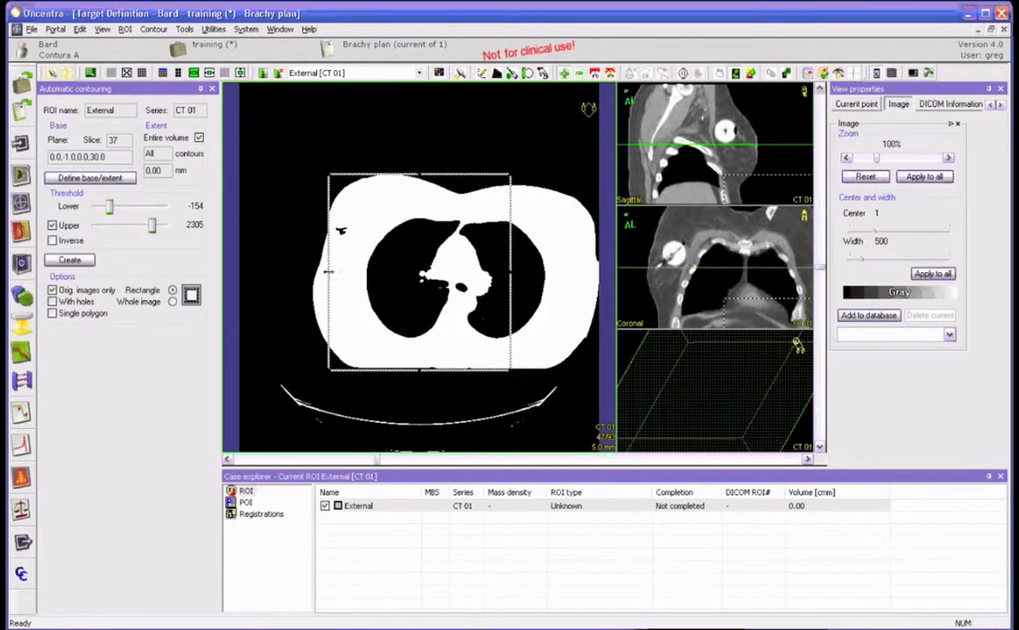
{"action": "left_click_drag", "start_coordinate": [329, 272], "coordinate": [281, 271]}
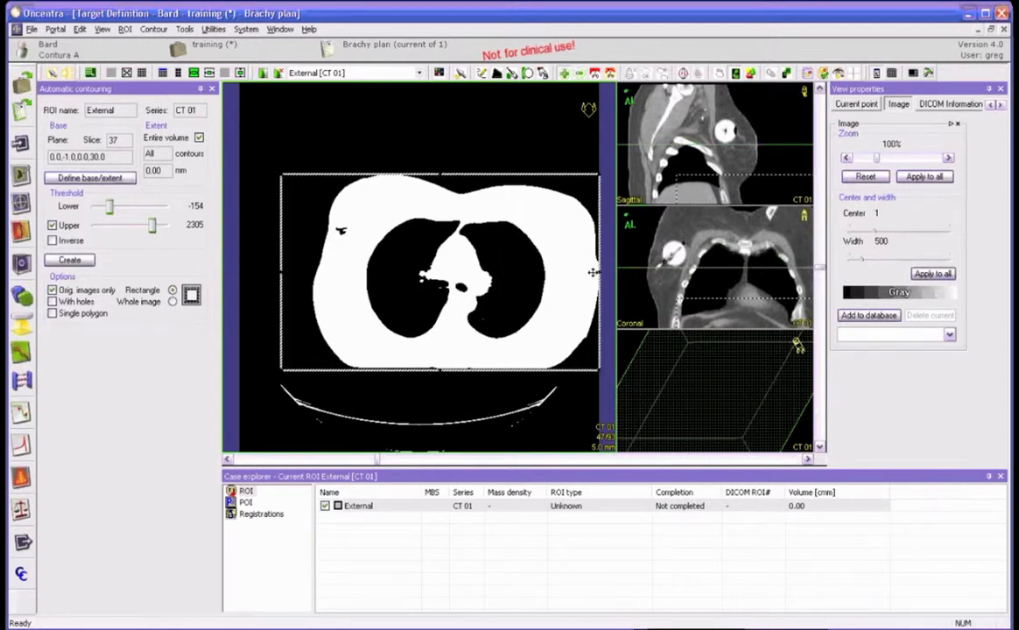
{"action": "left_click", "coordinate": [735, 74]}
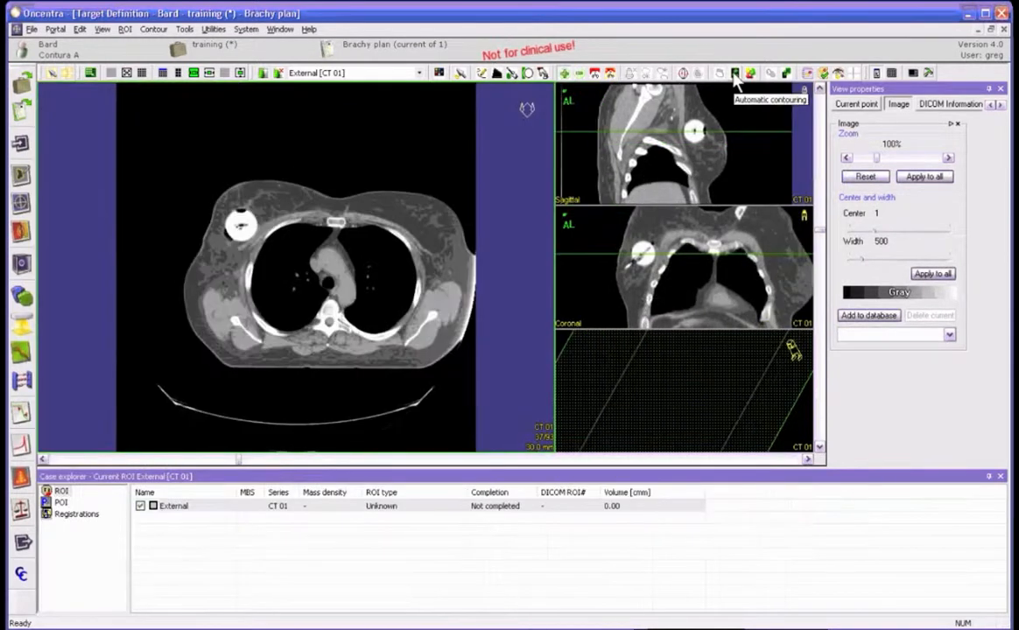
{"action": "left_click", "coordinate": [735, 75]}
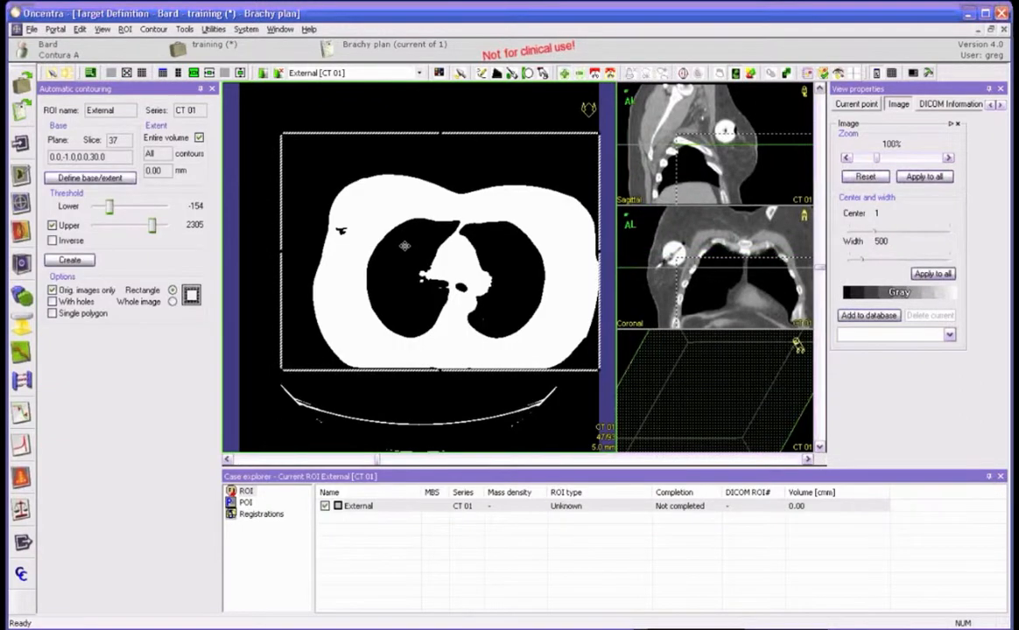
Check the rectangle against the body on other axial slices and generate the External contours for the entire volume.
{"action": "scroll", "coordinate": [403, 246], "scroll_direction": "down", "scroll_amount": 2}
{"action": "scroll", "coordinate": [399, 246], "scroll_direction": "down", "scroll_amount": 20}
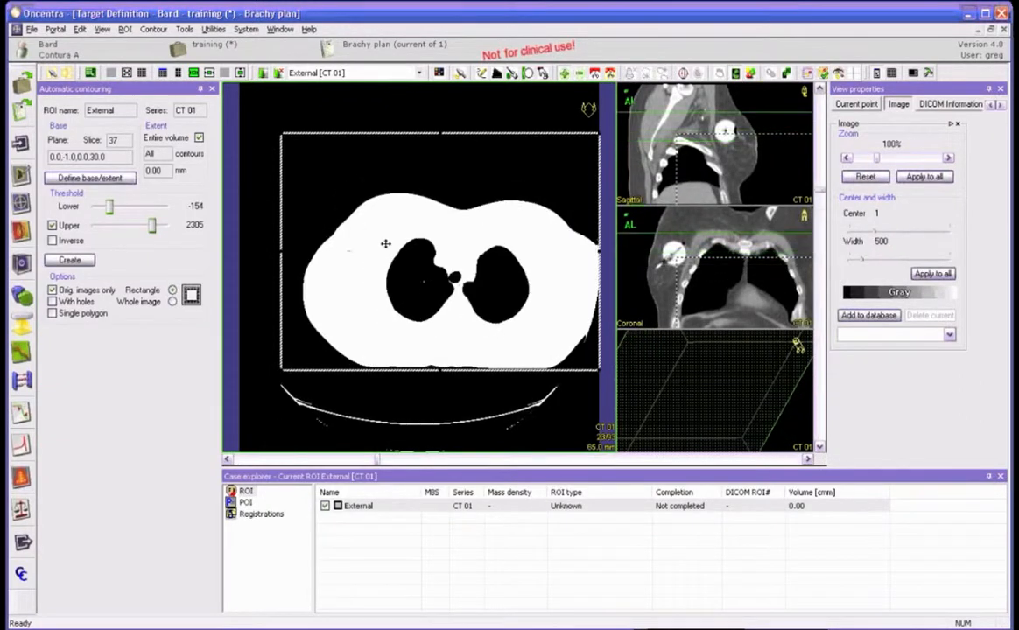
{"action": "scroll", "coordinate": [386, 244], "scroll_direction": "up", "scroll_amount": 20}
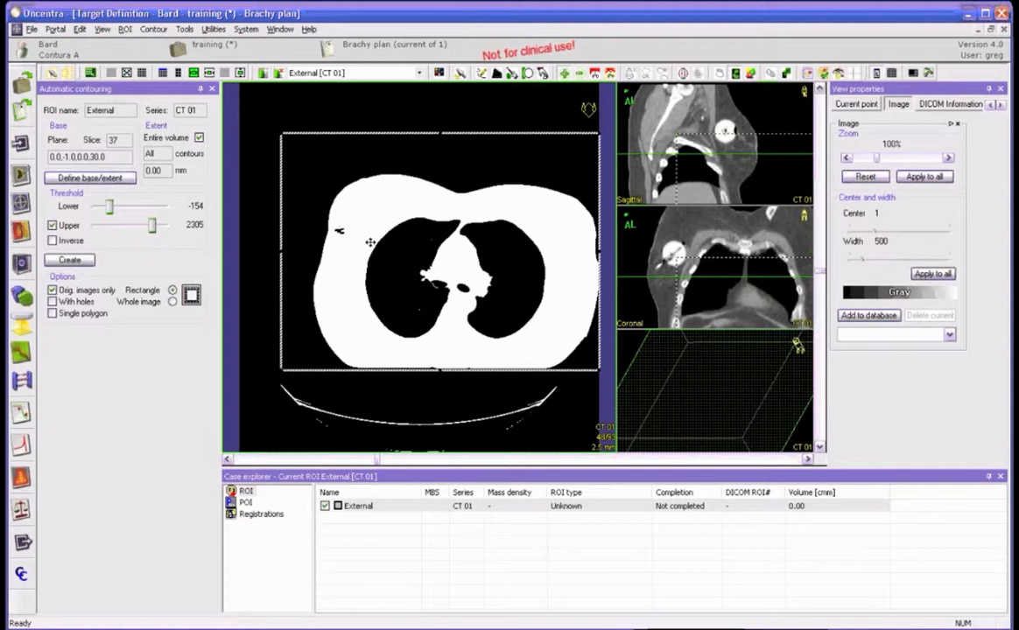
{"action": "scroll", "coordinate": [371, 242], "scroll_direction": "down", "scroll_amount": 3}
{"action": "left_click", "coordinate": [70, 261]}
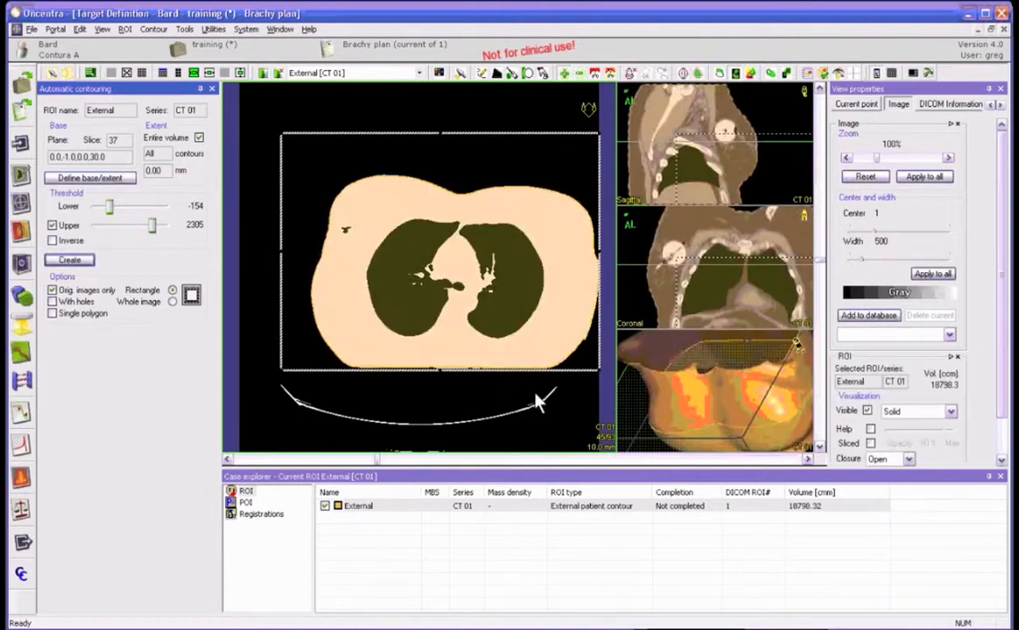
Rotate the 3D rendering of the External contour to inspect the body surface from different angles.
{"action": "right_click", "coordinate": [698, 399]}
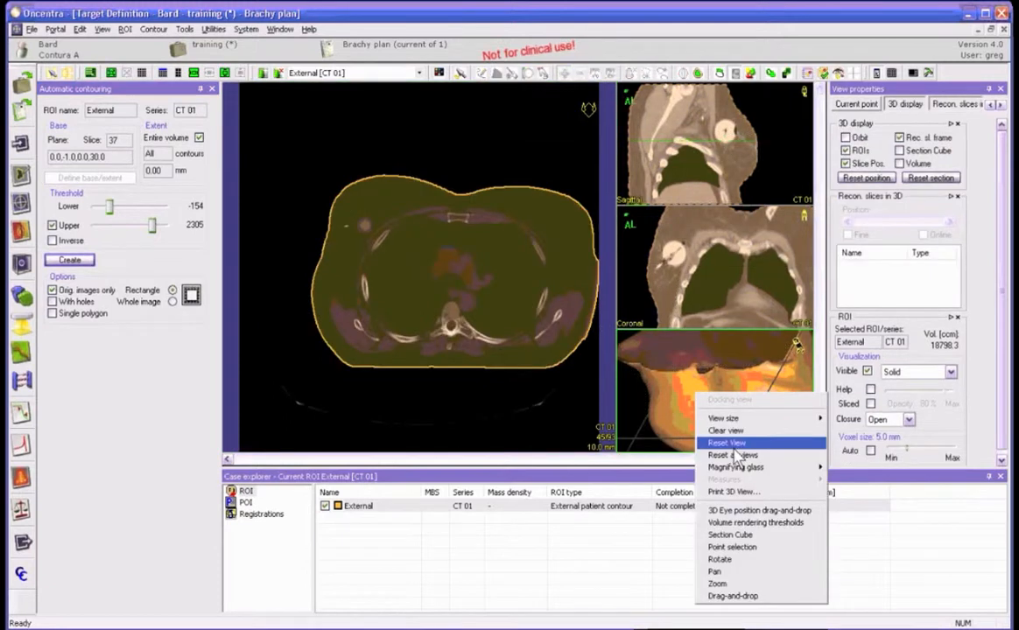
{"action": "left_click", "coordinate": [739, 548]}
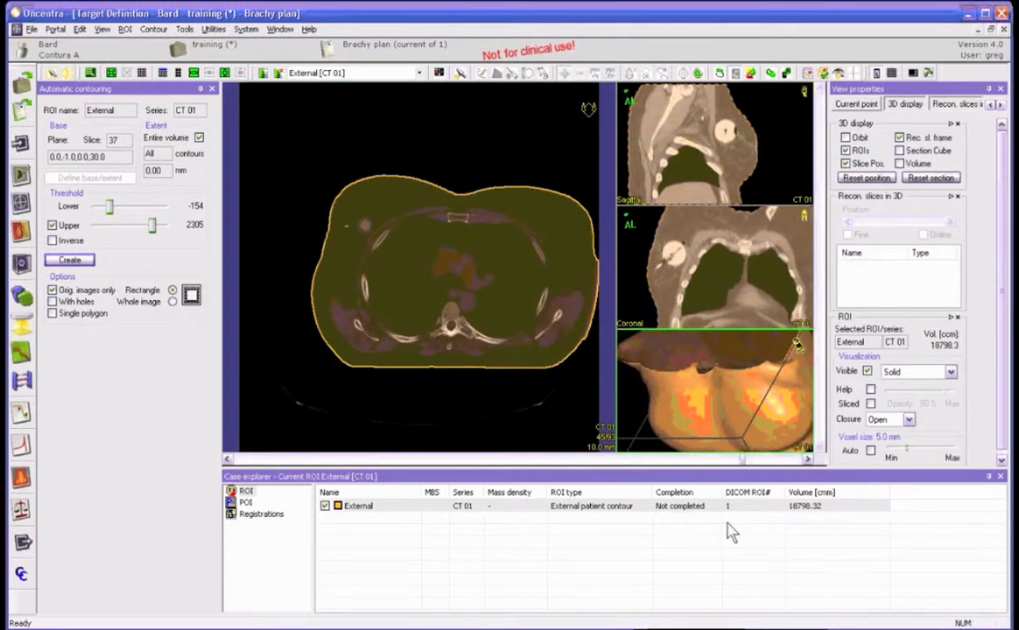
{"action": "right_click", "coordinate": [707, 408]}
{"action": "left_click", "coordinate": [713, 409]}
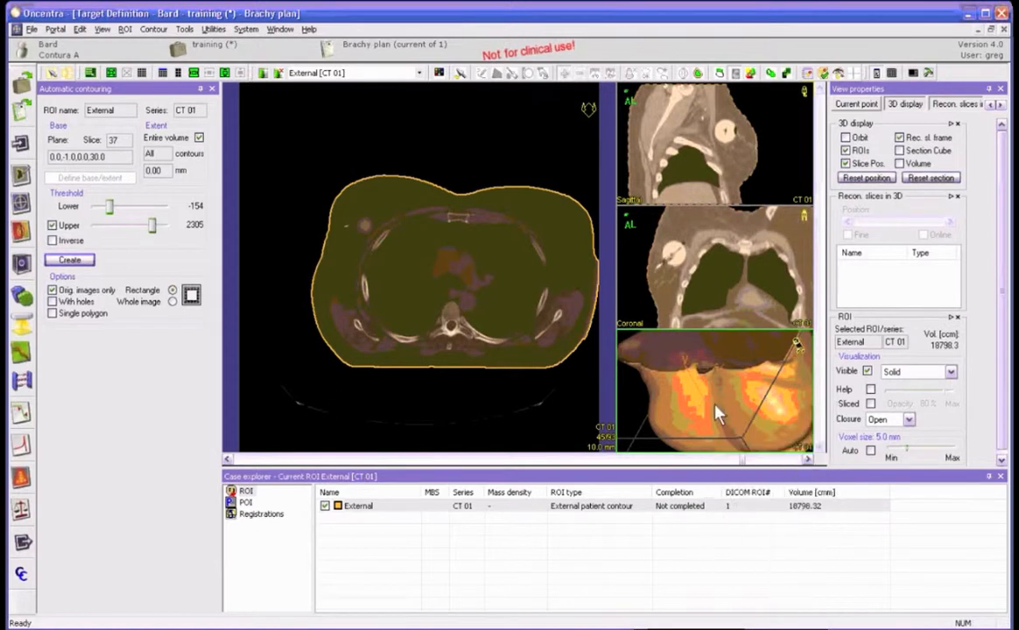
{"action": "right_click", "coordinate": [716, 415]}
{"action": "left_click", "coordinate": [741, 526]}
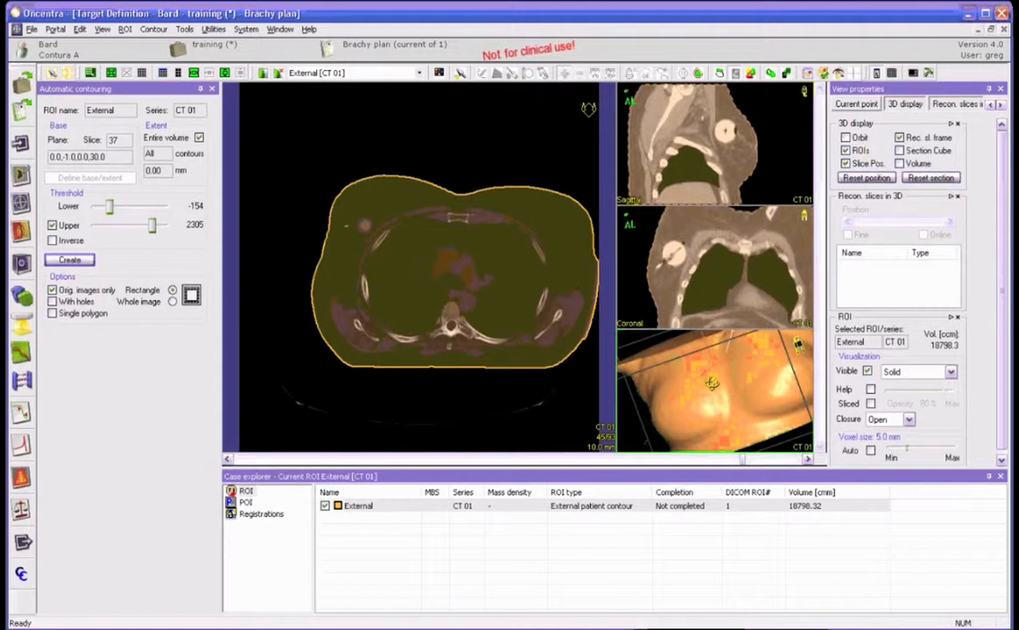
{"action": "left_click_drag", "start_coordinate": [712, 383], "coordinate": [691, 396]}
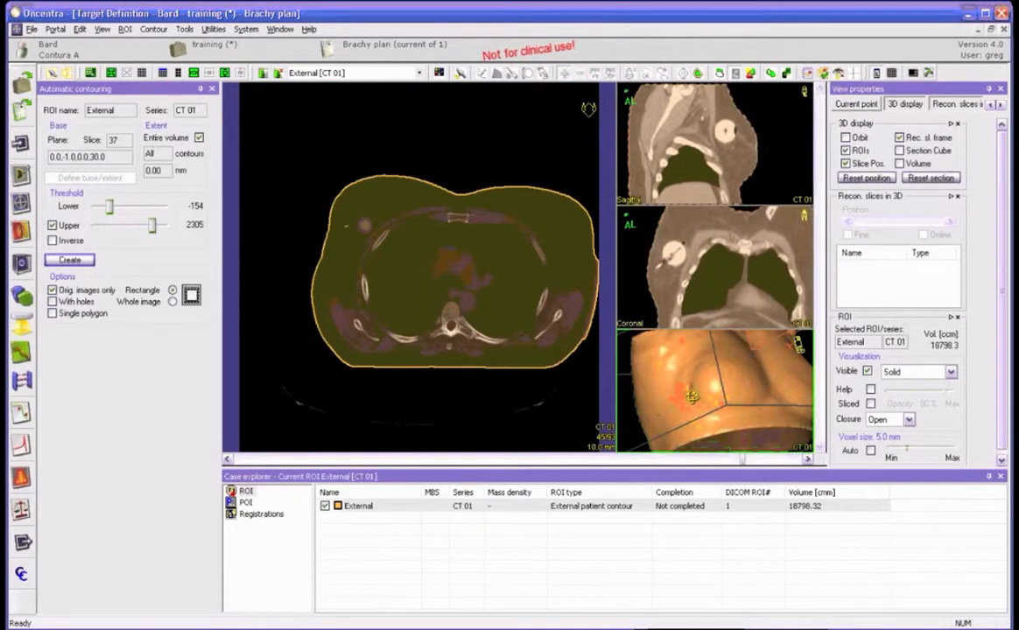
Check the External contour on the neighbouring axial slices and close automatic contouring.
{"action": "left_click", "coordinate": [437, 276]}
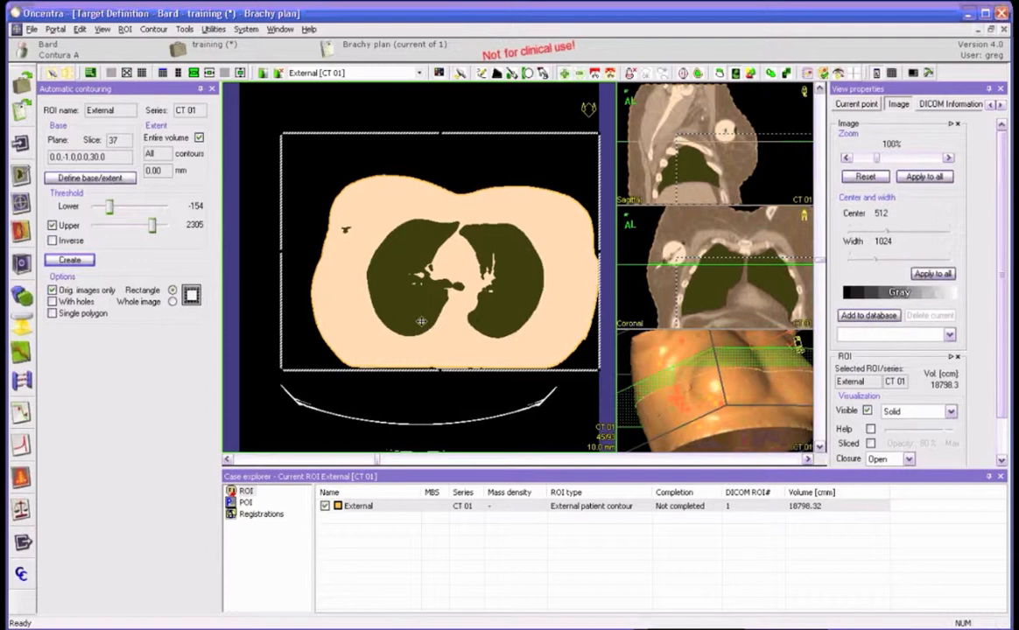
{"action": "scroll", "coordinate": [421, 321], "scroll_direction": "down", "scroll_amount": 7}
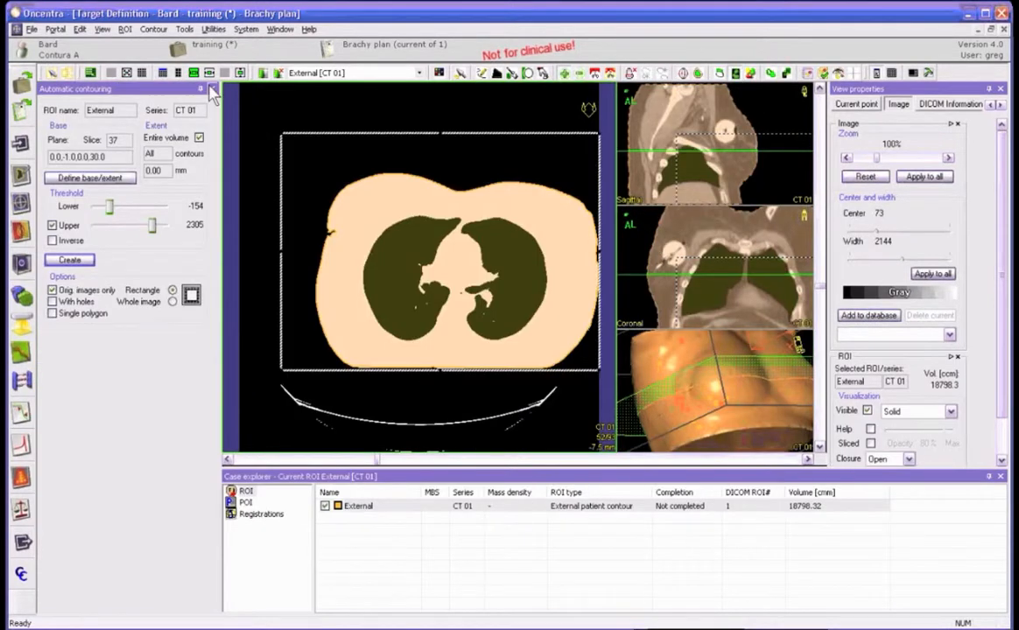
{"action": "left_click", "coordinate": [211, 89]}
{"action": "left_click", "coordinate": [735, 75]}
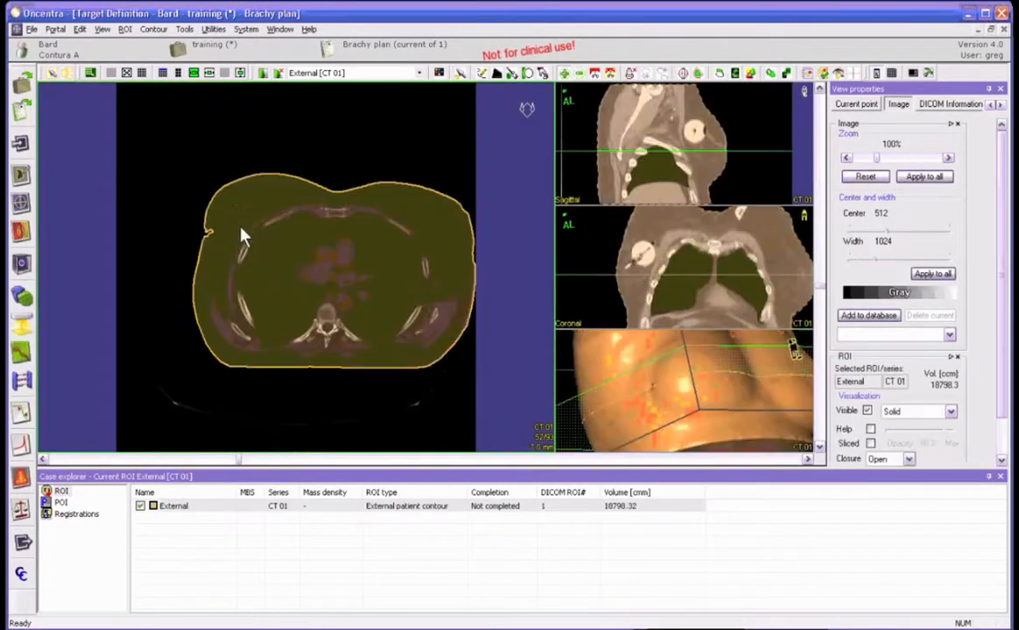
Zoom in on the notch in the External contour beside the breast in the axial view and apply the Breast 0/1000 window preset.
{"action": "right_click", "coordinate": [172, 203]}
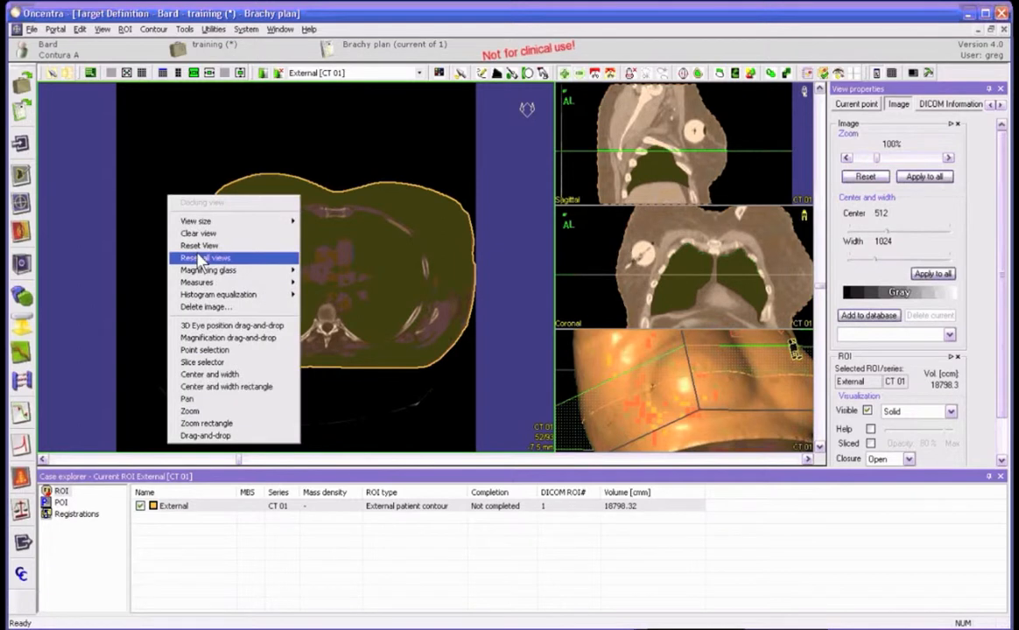
{"action": "left_click", "coordinate": [206, 422]}
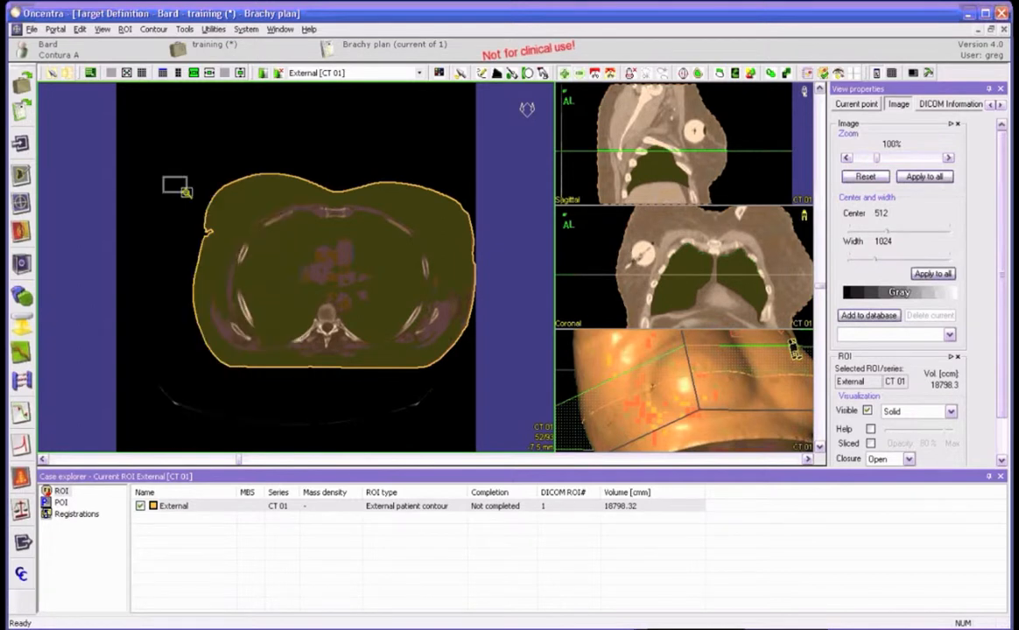
{"action": "left_click_drag", "start_coordinate": [186, 192], "coordinate": [271, 284]}
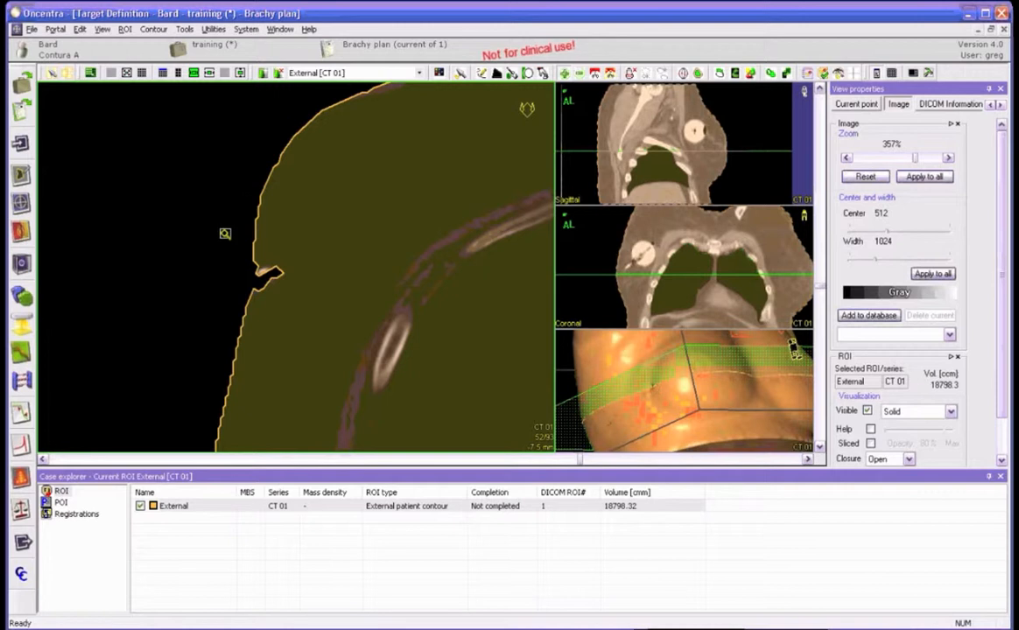
{"action": "left_click", "coordinate": [949, 336]}
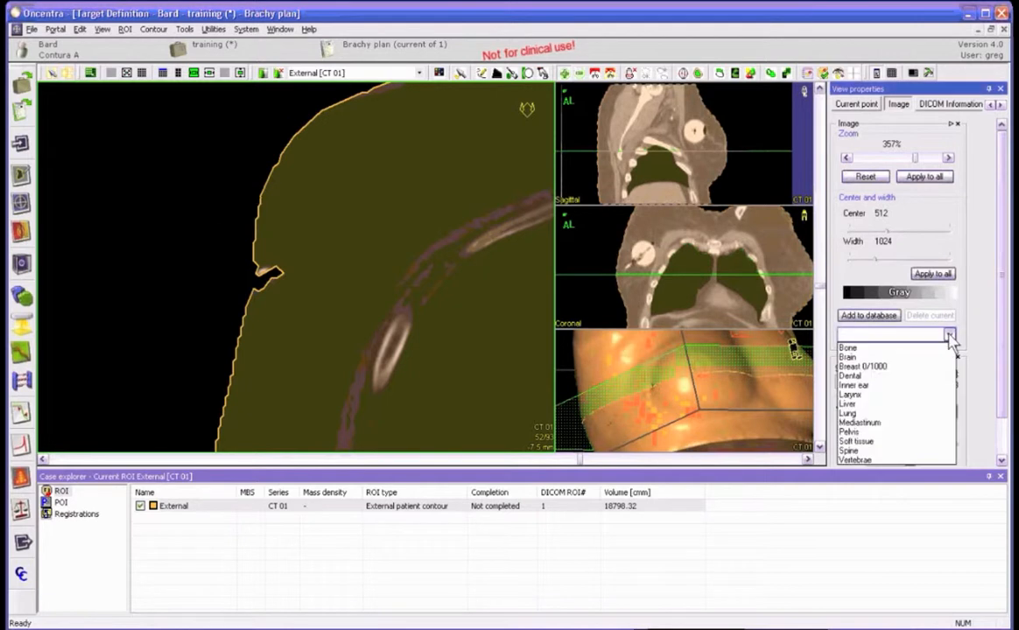
{"action": "left_click", "coordinate": [881, 368]}
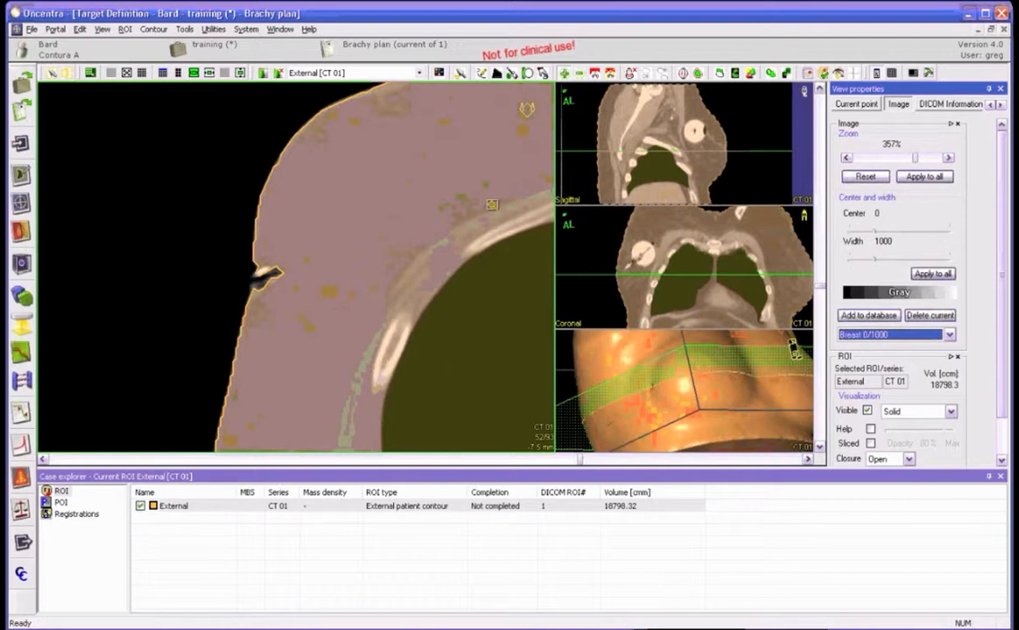
Push the External contour out over the skin notch on axial slice 52 with the Pearl tool at 13 mm radius.
{"action": "left_click", "coordinate": [527, 74]}
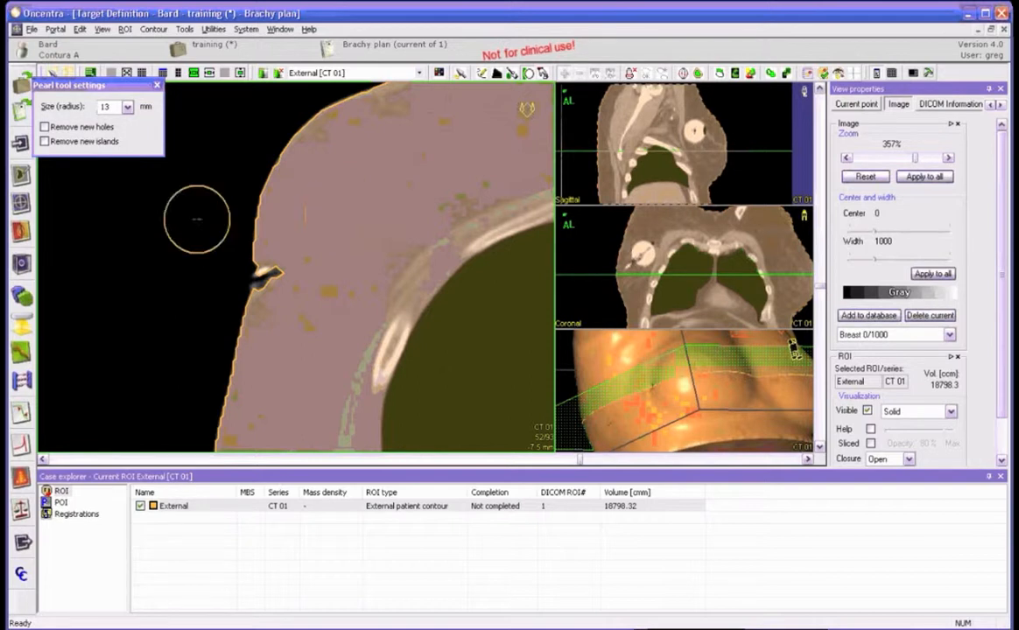
{"action": "mouse_move", "coordinate": [333, 232]}
{"action": "left_mouse_down"}
{"action": "mouse_move", "coordinate": [289, 265]}
{"action": "mouse_move", "coordinate": [327, 291]}
{"action": "mouse_move", "coordinate": [288, 273]}
{"action": "left_mouse_up"}
{"action": "scroll", "coordinate": [330, 288], "scroll_direction": "down", "scroll_amount": 1}
{"action": "scroll", "coordinate": [340, 272], "scroll_direction": "down", "scroll_amount": 1}
{"action": "scroll", "coordinate": [357, 273], "scroll_direction": "down", "scroll_amount": 1}
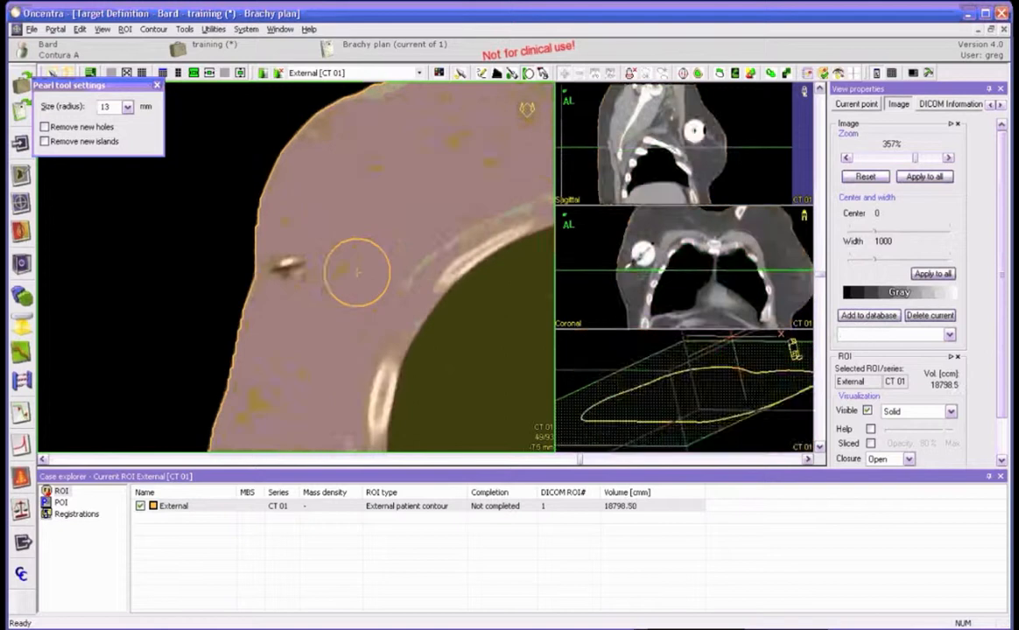
Smooth the same skin notch in the External contour on axial slice 53 with the Pearl tool and save the case.
{"action": "scroll", "coordinate": [350, 273], "scroll_direction": "down", "scroll_amount": 1}
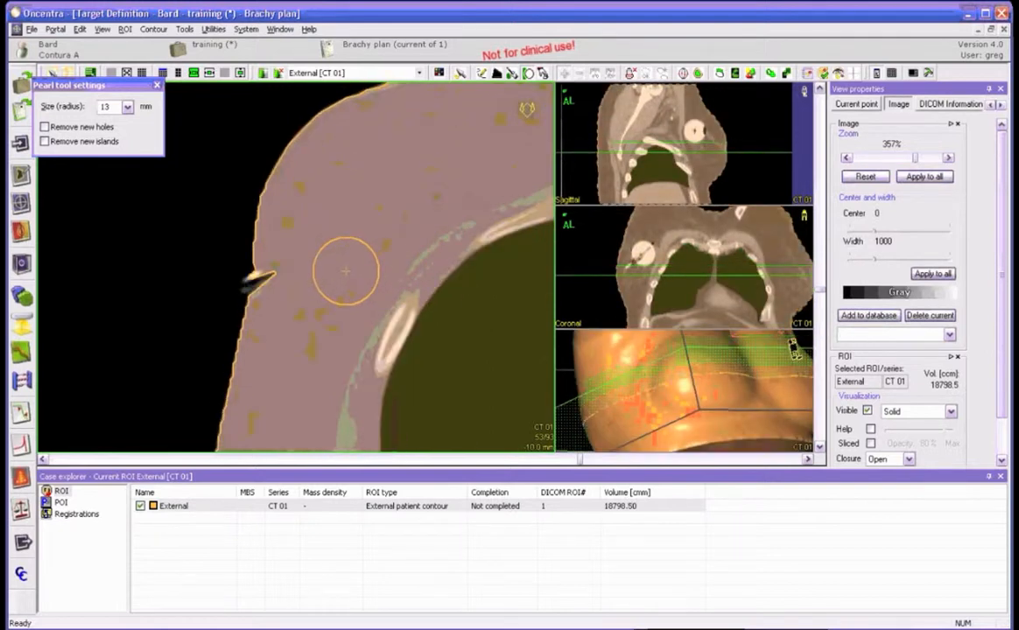
{"action": "left_click_drag", "start_coordinate": [346, 271], "coordinate": [288, 280]}
{"action": "scroll", "coordinate": [340, 260], "scroll_direction": "down", "scroll_amount": 2}
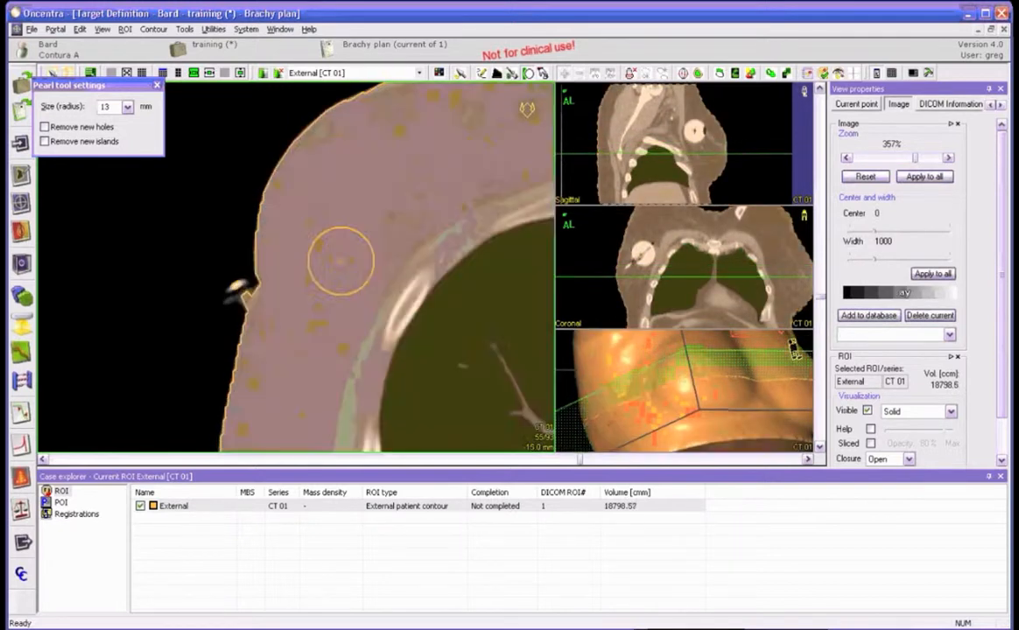
{"action": "scroll", "coordinate": [340, 259], "scroll_direction": "up", "scroll_amount": 2}
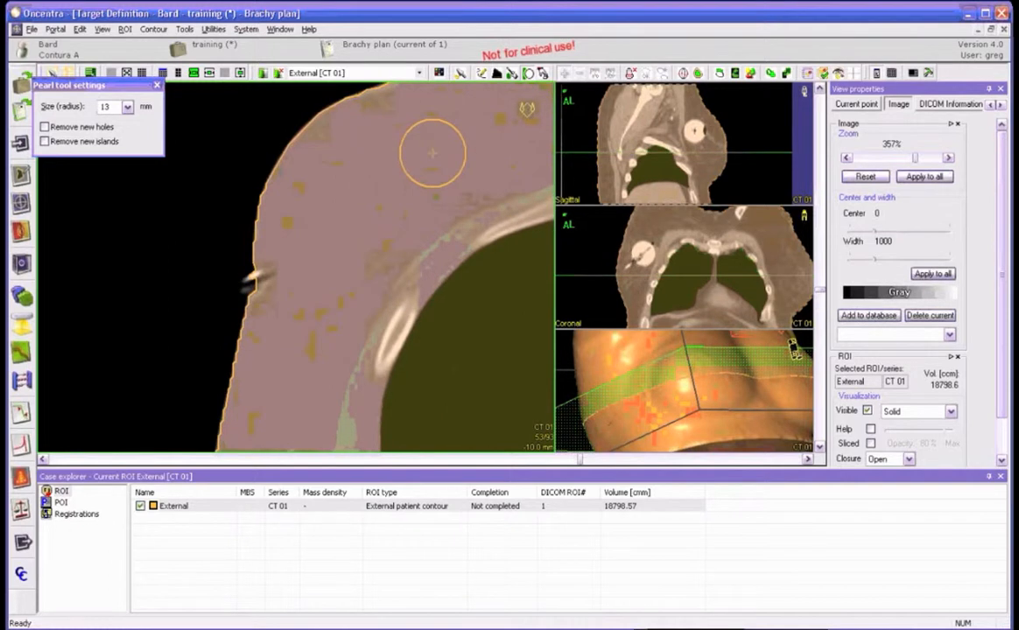
{"action": "scroll", "coordinate": [338, 214], "scroll_direction": "up", "scroll_amount": 1}
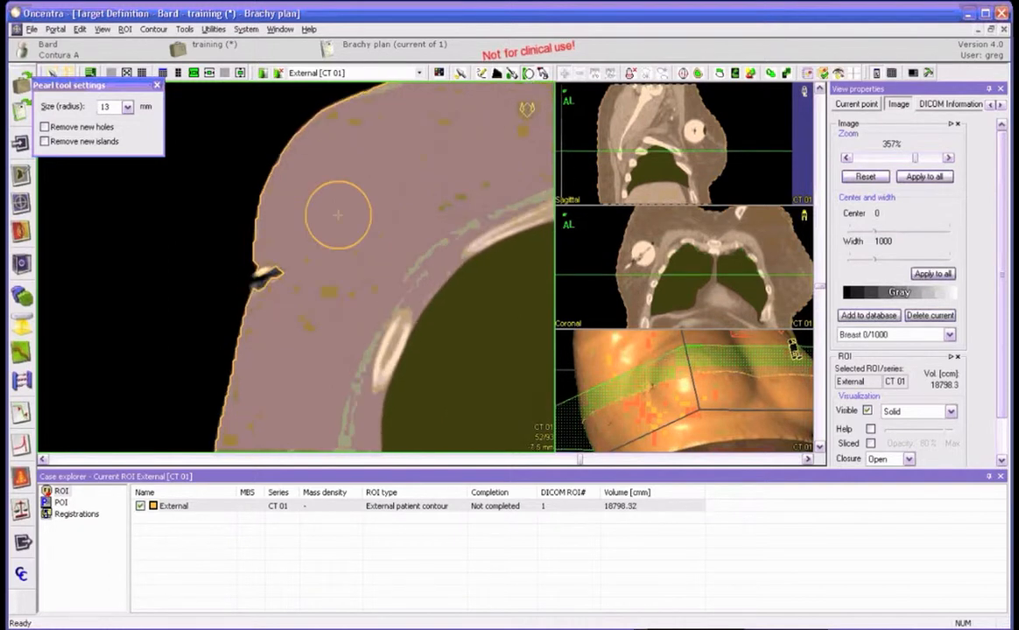
{"action": "scroll", "coordinate": [338, 215], "scroll_direction": "down", "scroll_amount": 1}
{"action": "key", "text": "Escape"}
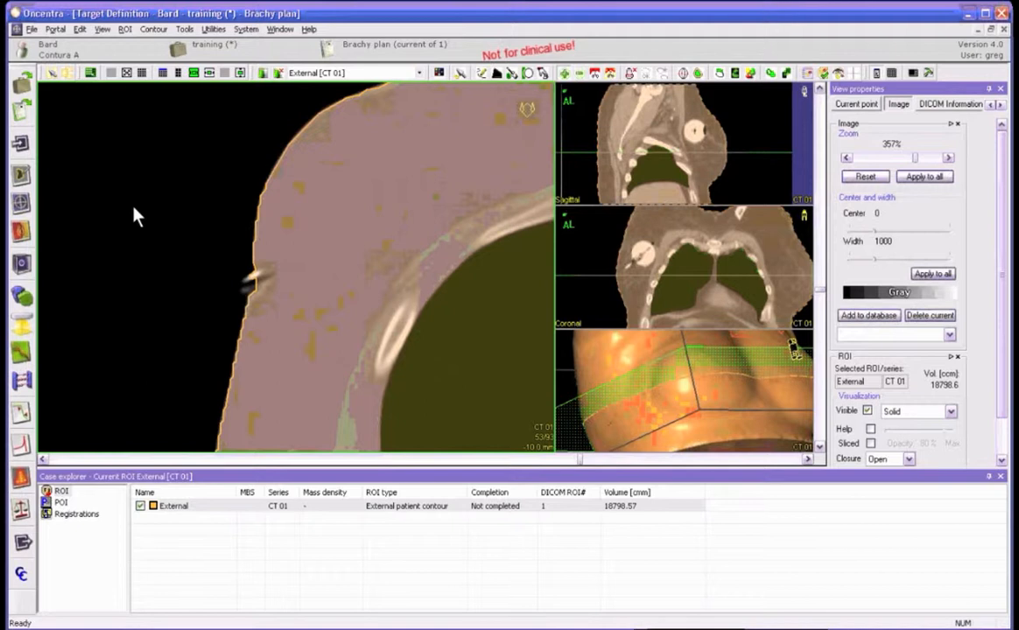
{"action": "key", "text": "ctrl+s"}
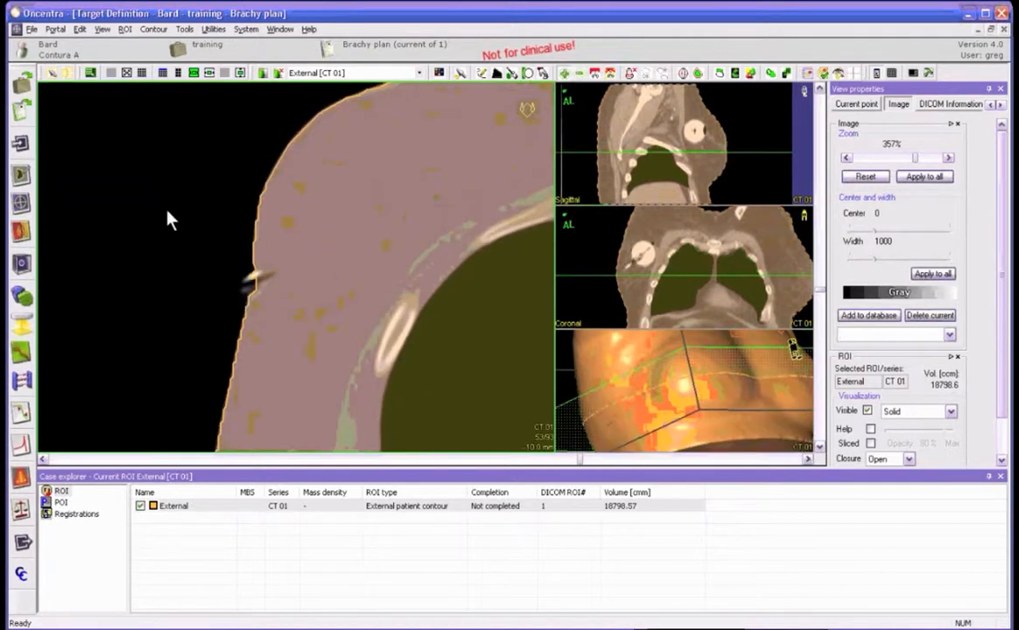
Reset the axial view, go to slice 36 through the balloon applicator and zoom in on the balloon.
{"action": "right_click", "coordinate": [163, 219]}
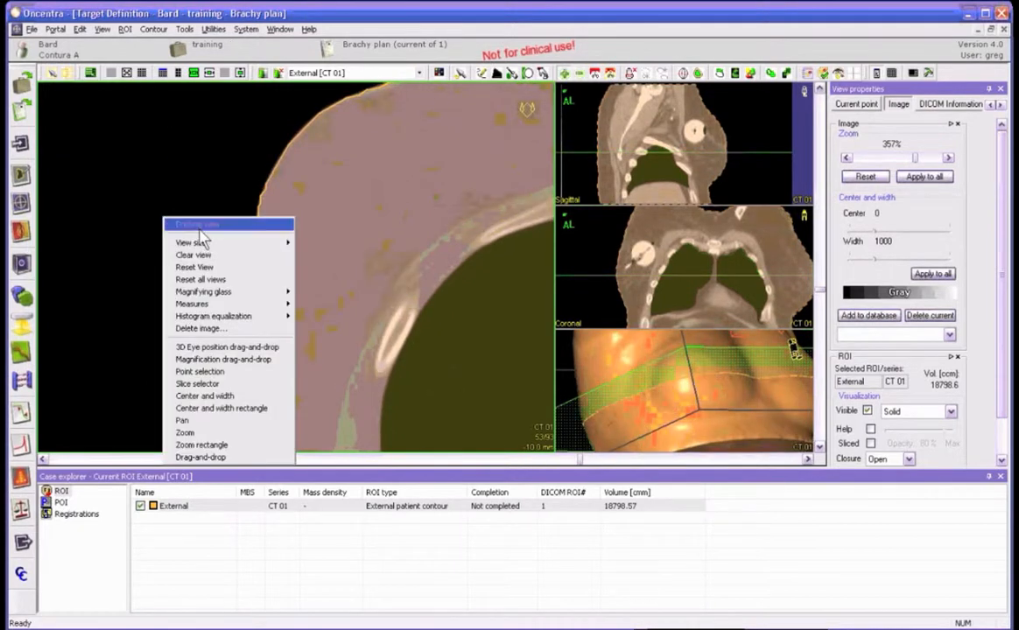
{"action": "left_click", "coordinate": [201, 267]}
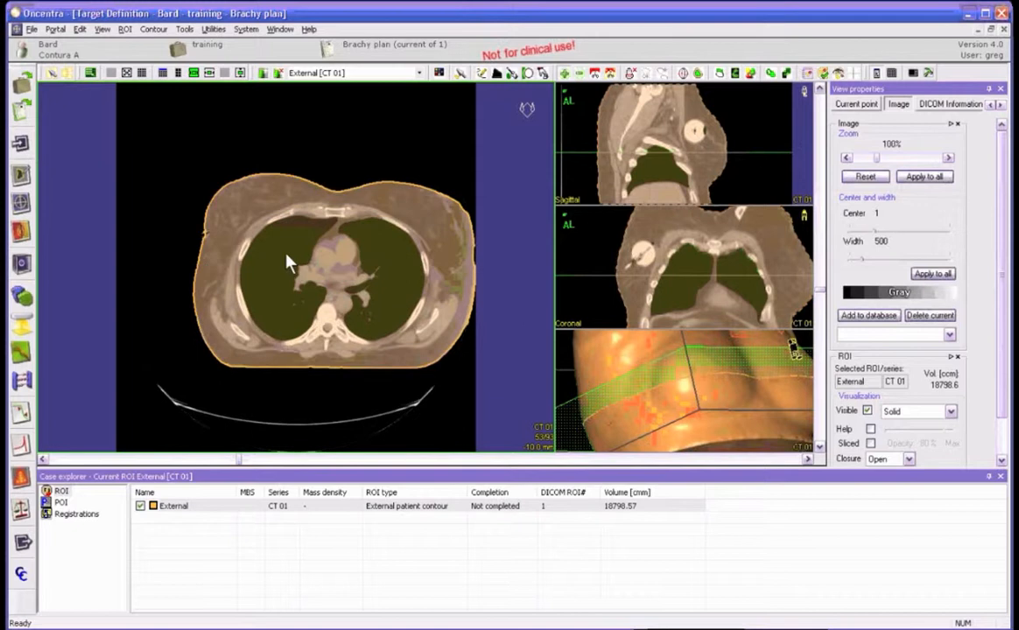
{"action": "scroll", "coordinate": [286, 260], "scroll_direction": "up", "scroll_amount": 10}
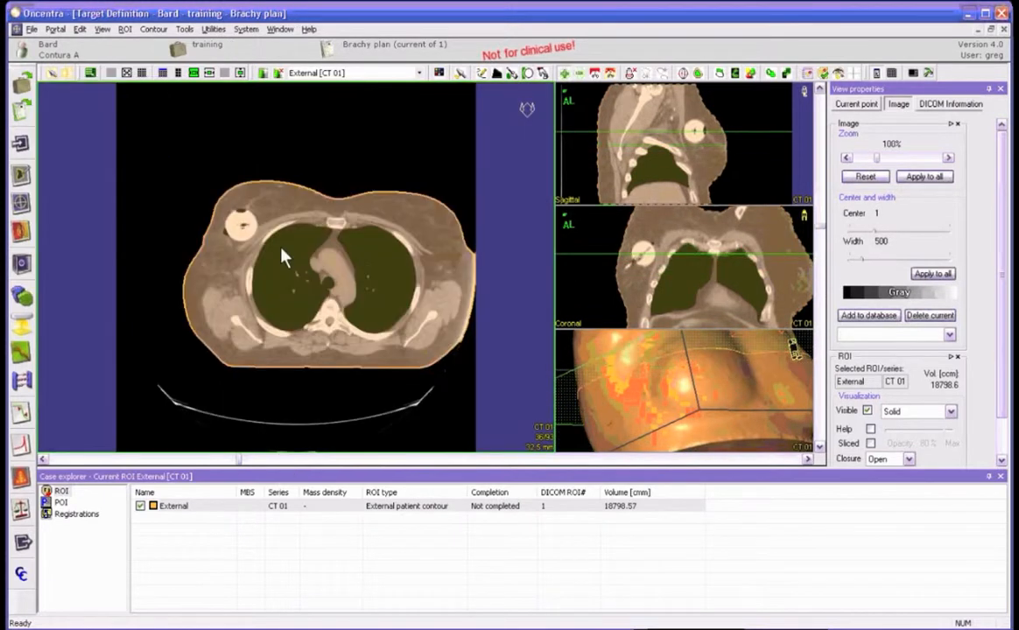
{"action": "right_click", "coordinate": [192, 195]}
{"action": "left_click", "coordinate": [245, 354]}
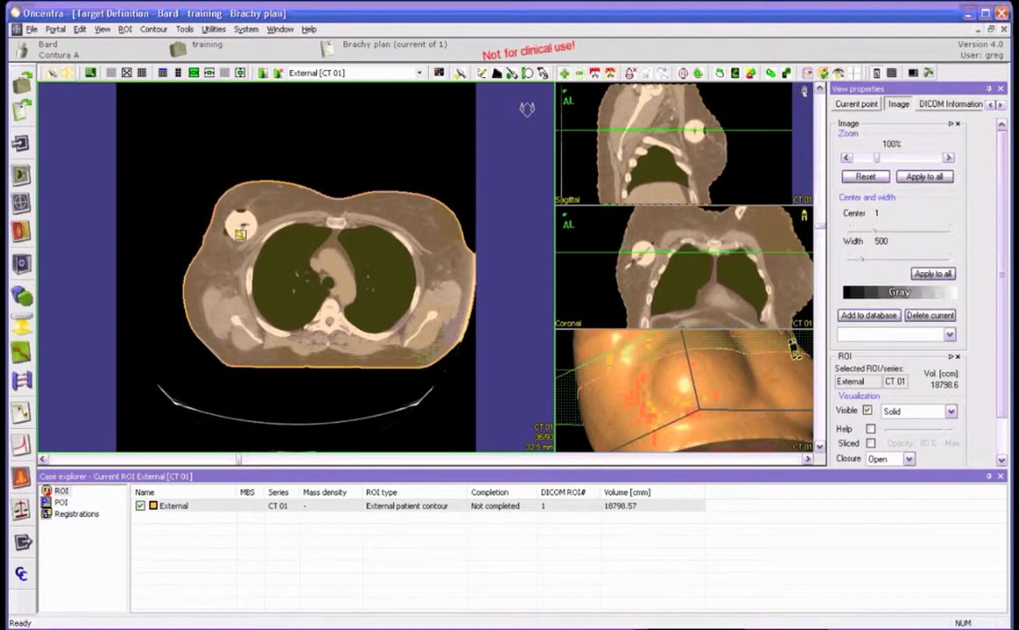
{"action": "left_click_drag", "start_coordinate": [213, 202], "coordinate": [281, 265]}
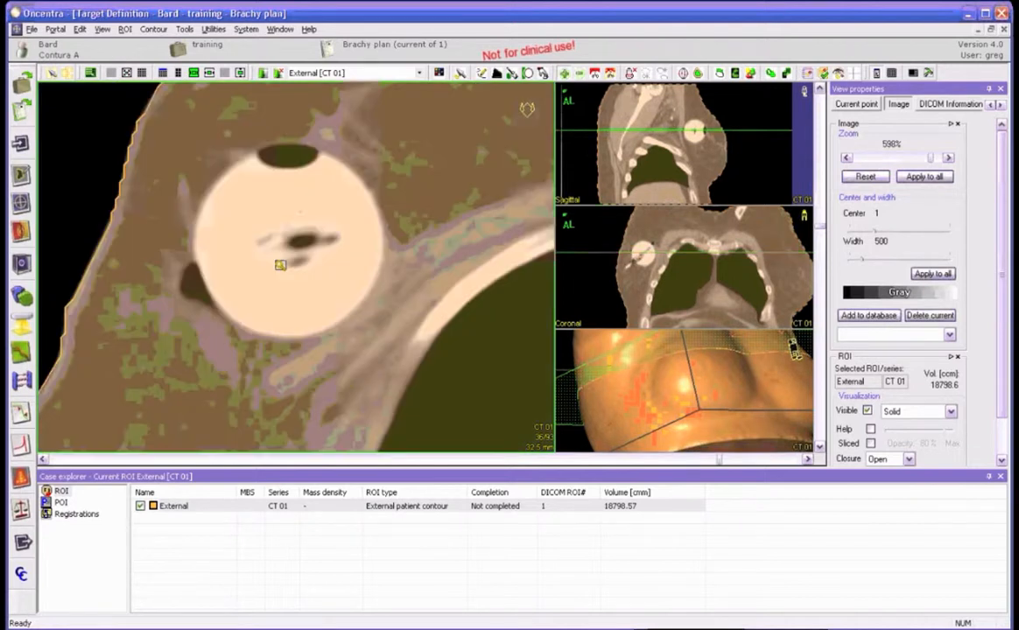
Leave the zoom rectangle mode and apply the Breast 0/1000 window preset to the enlarged balloon view.
{"action": "right_click", "coordinate": [320, 295]}
{"action": "left_click", "coordinate": [356, 303]}
{"action": "left_click", "coordinate": [949, 336]}
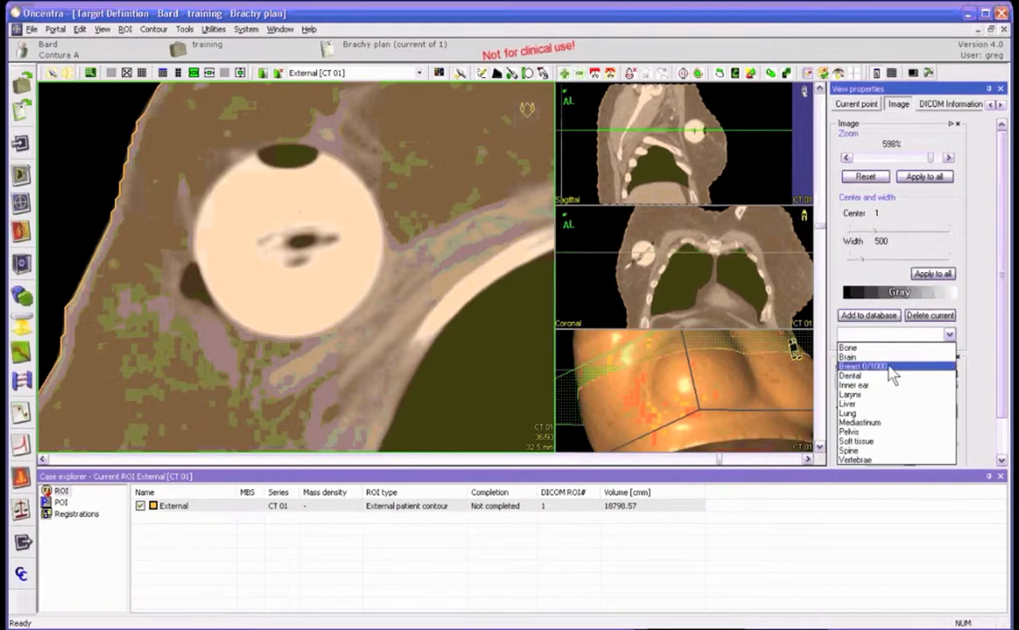
{"action": "left_click", "coordinate": [888, 366]}
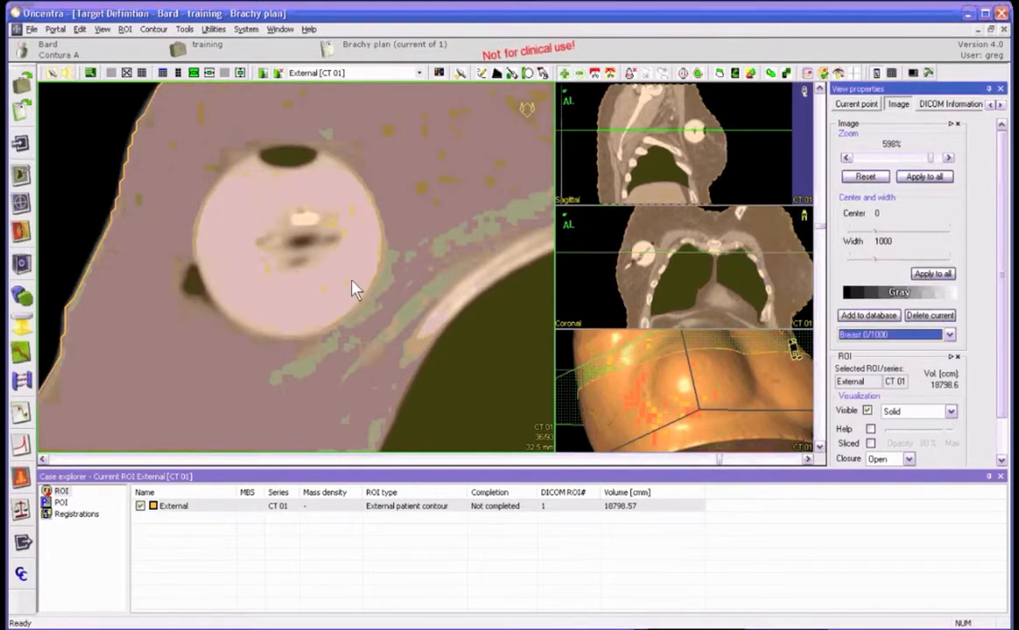
Create a new ROI named Applicator as a brachytherapy source applicator and start the Magic wand.
{"action": "left_click", "coordinate": [263, 74]}
{"action": "key", "text": "Down"}
{"action": "key", "text": "Return"}
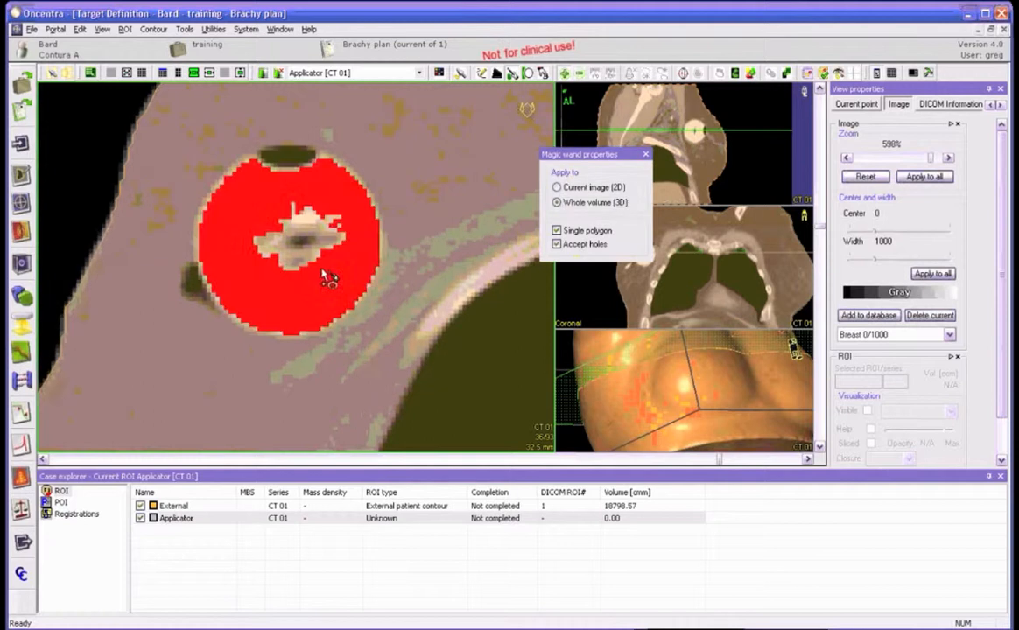
Contour the balloon as the Applicator ROI with the Magic wand on the whole volume, as a single polygon without accepting holes.
{"action": "left_click", "coordinate": [556, 244]}
{"action": "left_click", "coordinate": [341, 289]}
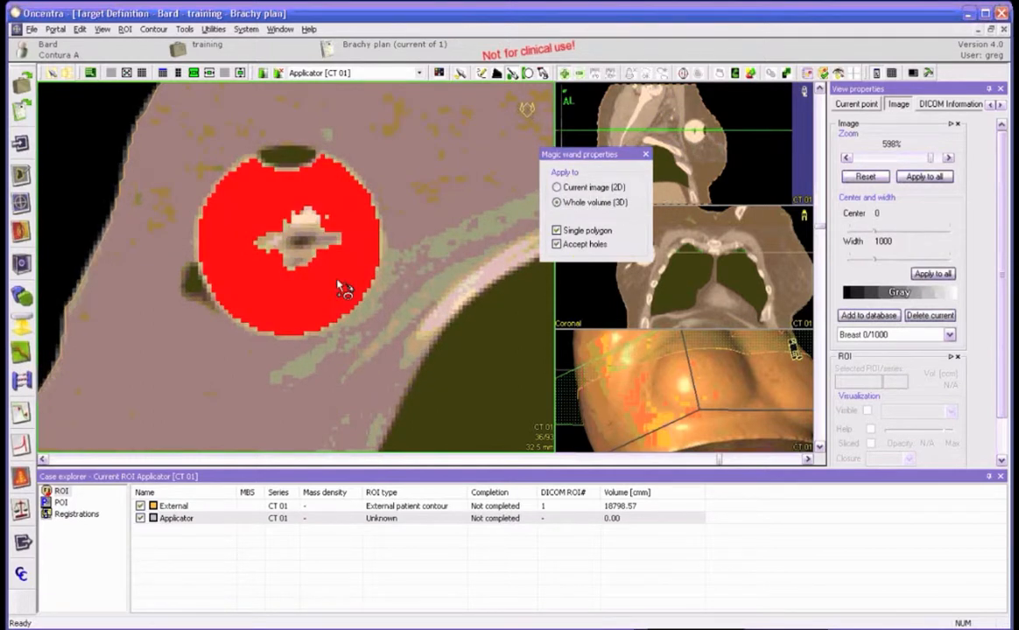
{"action": "left_click", "coordinate": [344, 289]}
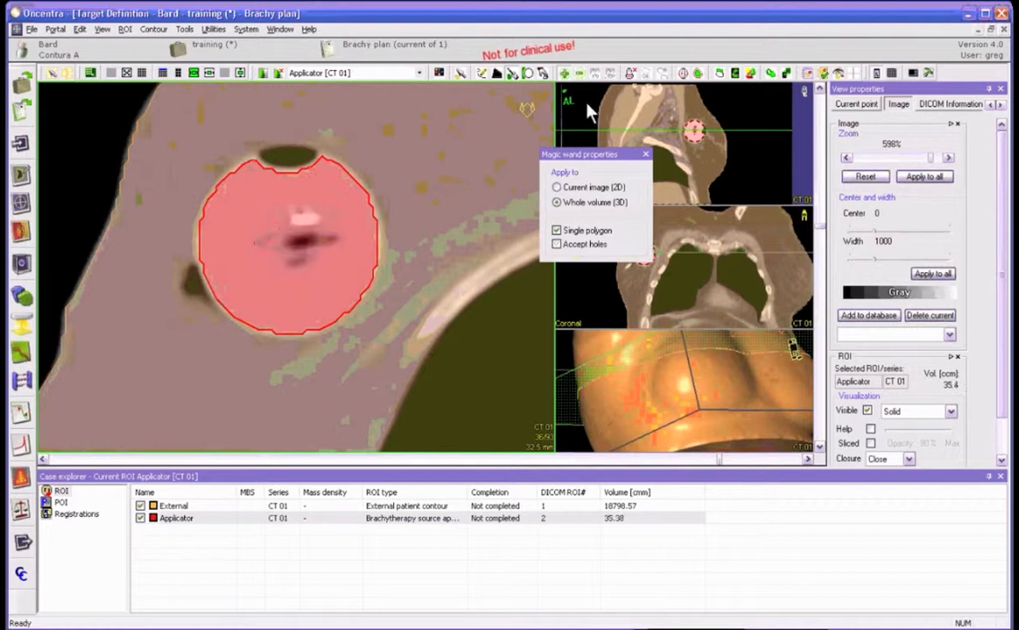
{"action": "left_click", "coordinate": [556, 244]}
{"action": "left_click", "coordinate": [555, 245]}
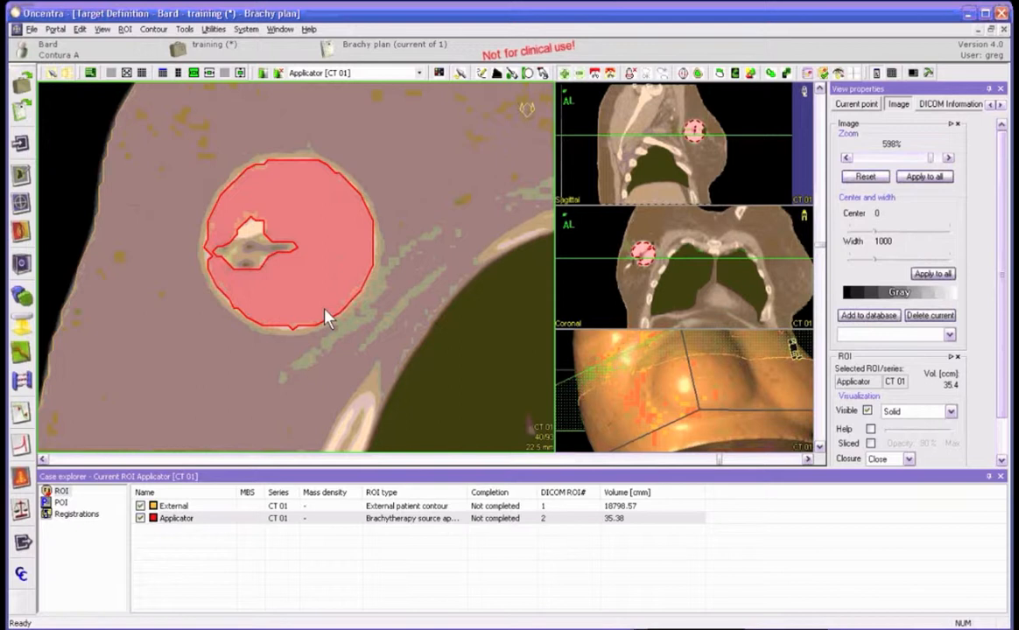
Review the Applicator contour across the balloon and fill its gaps on slices 35 and 34 with the 13 mm Pearl tool.
{"action": "scroll", "coordinate": [326, 318], "scroll_direction": "down", "scroll_amount": 1}
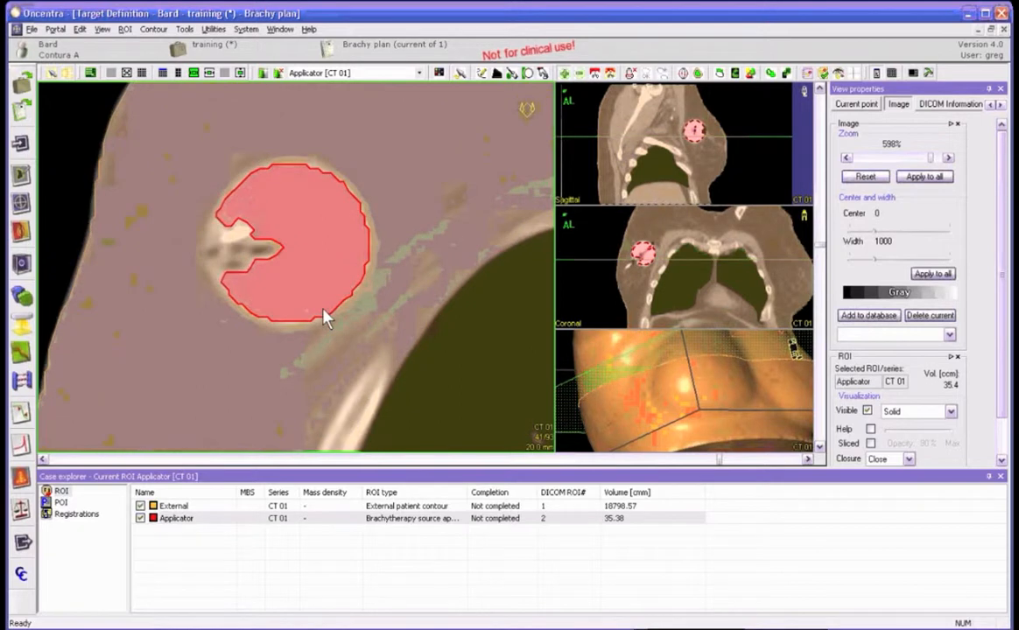
{"action": "scroll", "coordinate": [326, 319], "scroll_direction": "down", "scroll_amount": 4}
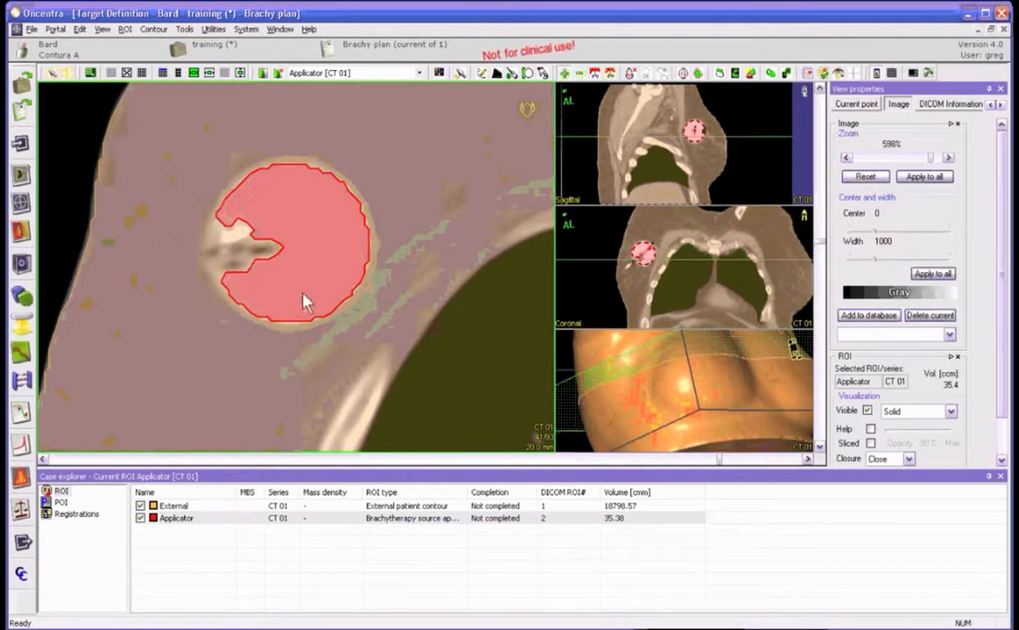
{"action": "scroll", "coordinate": [303, 292], "scroll_direction": "up", "scroll_amount": 5}
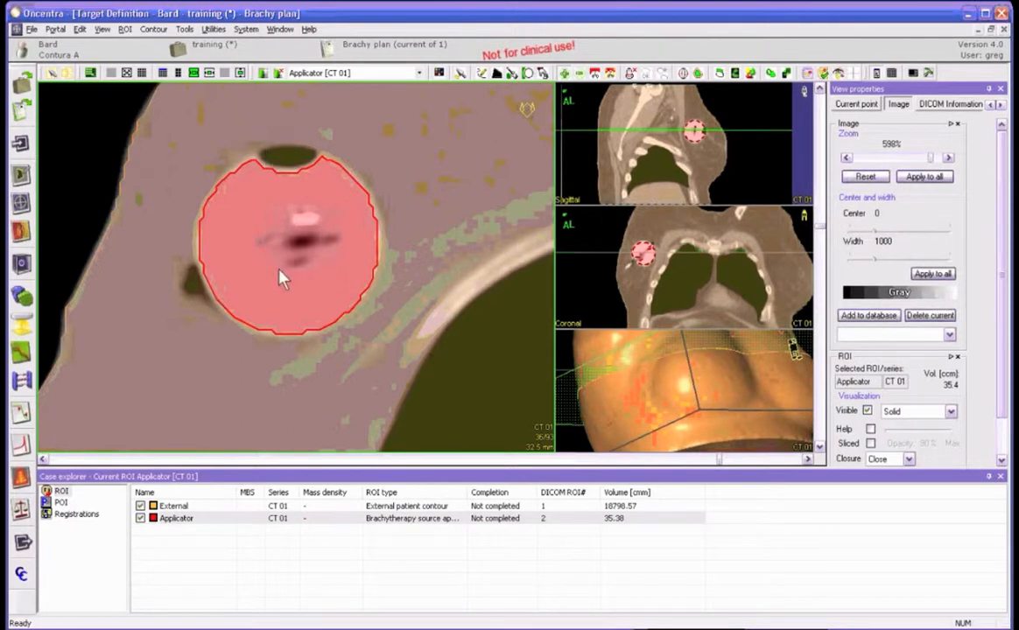
{"action": "scroll", "coordinate": [280, 276], "scroll_direction": "up", "scroll_amount": 4}
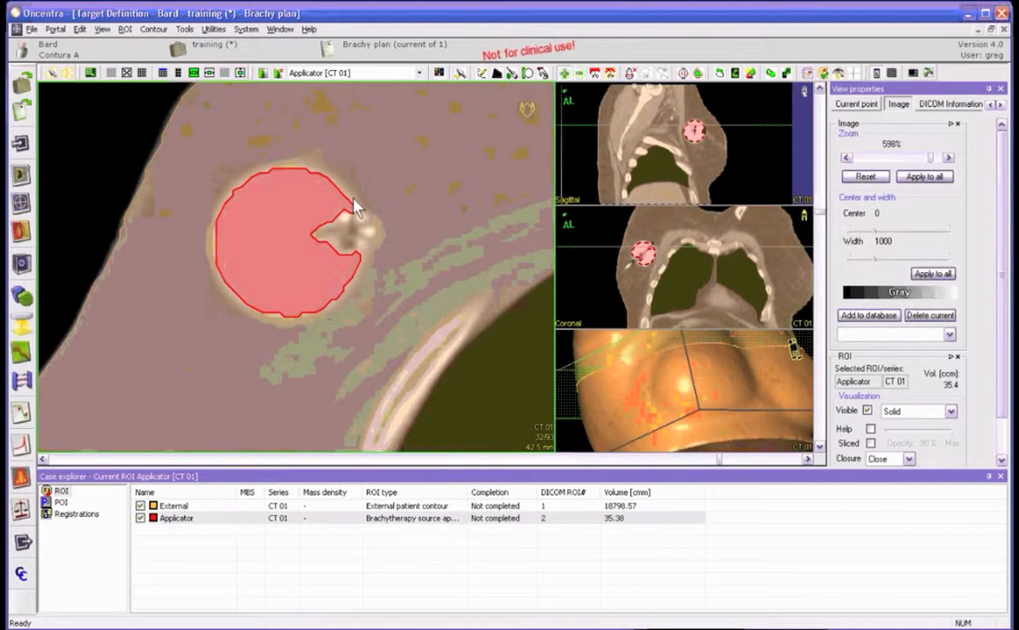
{"action": "scroll", "coordinate": [274, 256], "scroll_direction": "down", "scroll_amount": 3}
{"action": "left_click", "coordinate": [527, 72]}
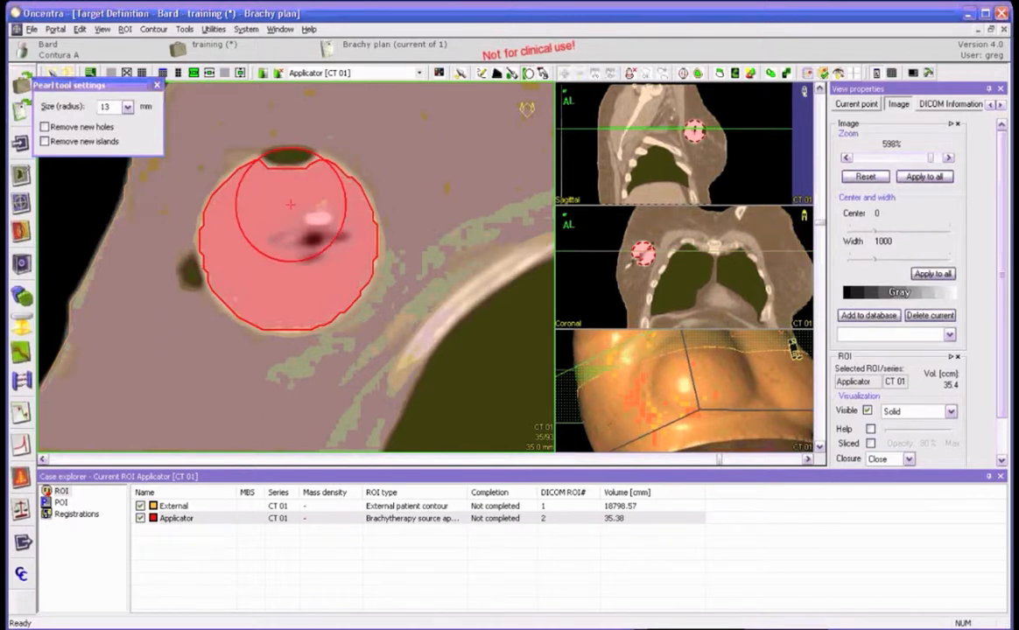
{"action": "scroll", "coordinate": [285, 214], "scroll_direction": "up", "scroll_amount": 1}
{"action": "scroll", "coordinate": [284, 214], "scroll_direction": "up", "scroll_amount": 1}
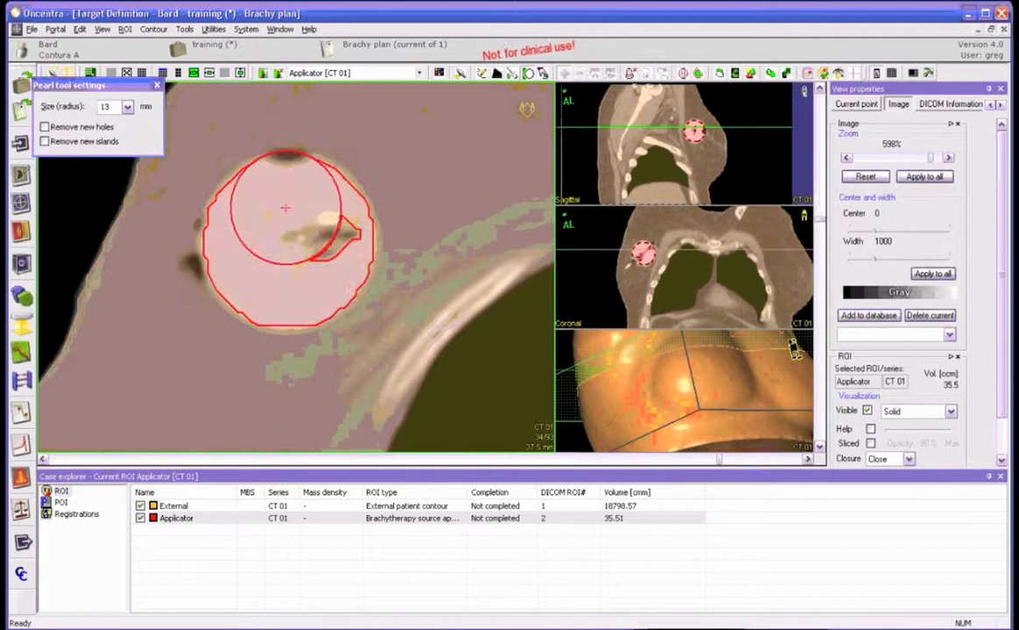
{"action": "left_click_drag", "start_coordinate": [285, 207], "coordinate": [289, 232]}
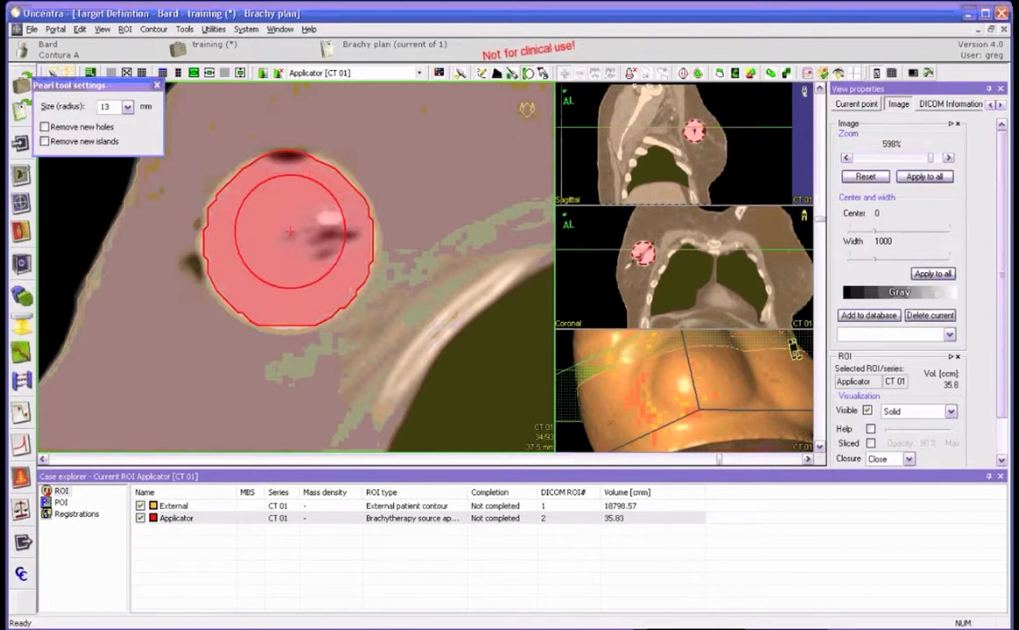
Fill the catheter gap in the Applicator contour on slices 33 and 32 and correct the slices beyond with the Pearl tool.
{"action": "scroll", "coordinate": [289, 232], "scroll_direction": "up", "scroll_amount": 1}
{"action": "left_click_drag", "start_coordinate": [295, 234], "coordinate": [301, 233]}
{"action": "scroll", "coordinate": [301, 234], "scroll_direction": "up", "scroll_amount": 1}
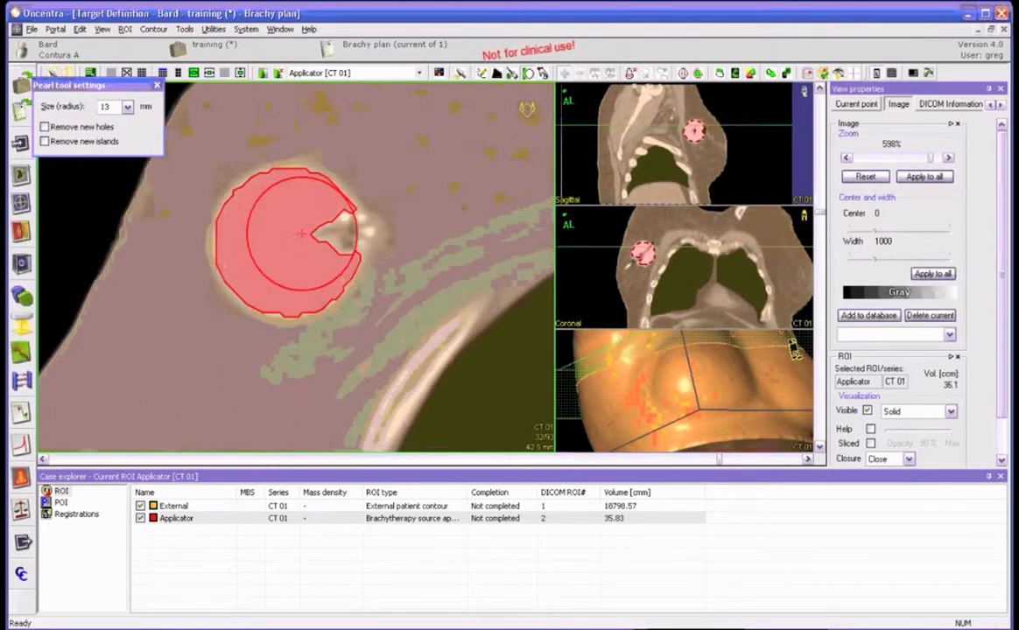
{"action": "left_click", "coordinate": [301, 234]}
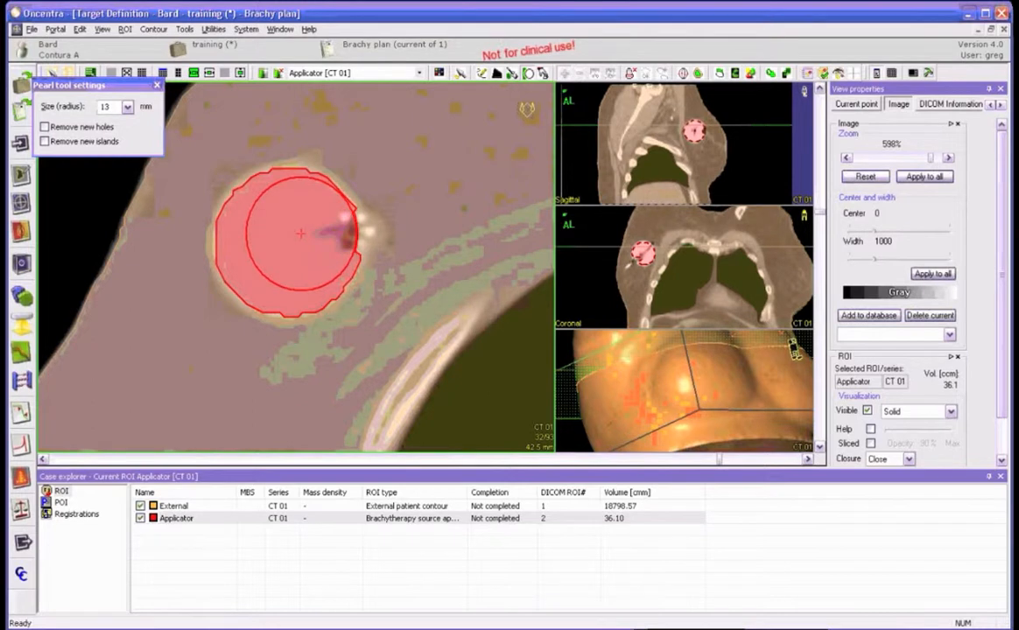
{"action": "left_click_drag", "start_coordinate": [300, 233], "coordinate": [296, 242]}
{"action": "scroll", "coordinate": [296, 242], "scroll_direction": "up", "scroll_amount": 1}
{"action": "left_click", "coordinate": [296, 243]}
{"action": "scroll", "coordinate": [296, 243], "scroll_direction": "up", "scroll_amount": 1}
Fill the air-pocket gap at the top of the Applicator contour on slices 36 and 37 with the Pearl tool.
{"action": "scroll", "coordinate": [296, 242], "scroll_direction": "down", "scroll_amount": 4}
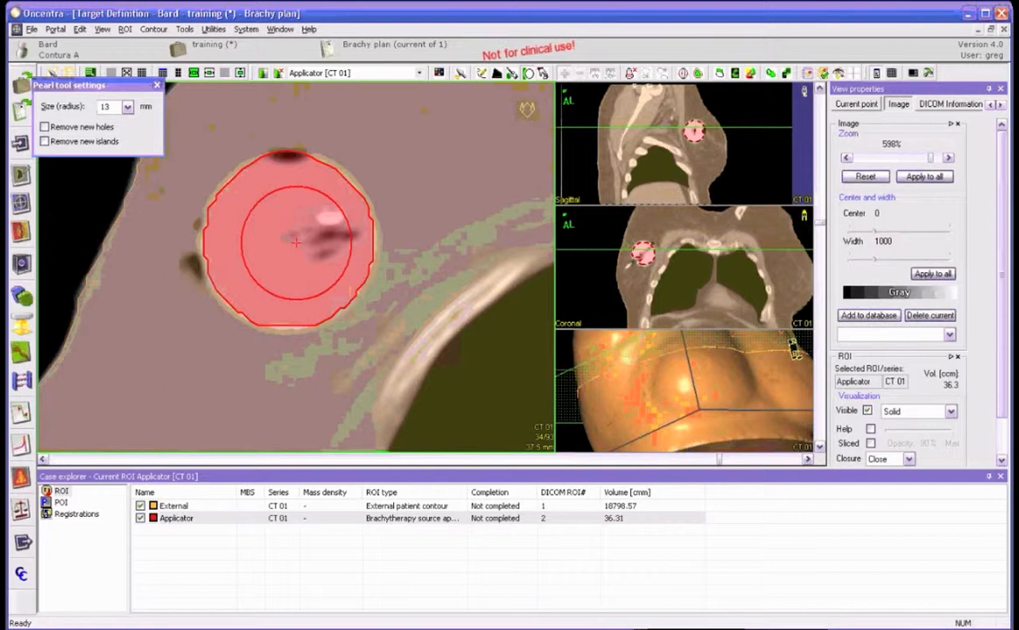
{"action": "scroll", "coordinate": [296, 242], "scroll_direction": "down", "scroll_amount": 2}
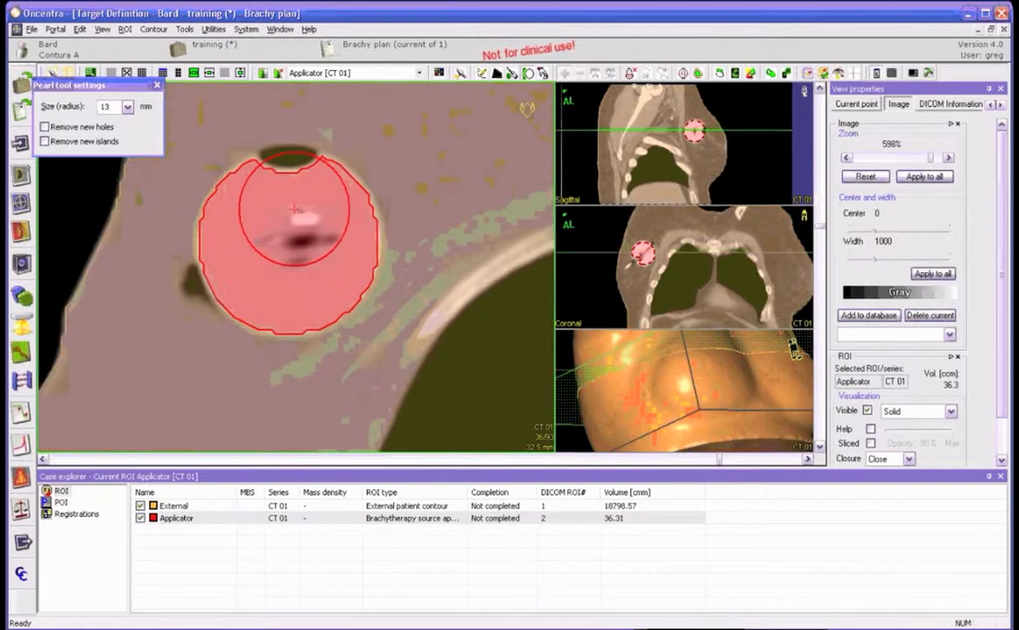
{"action": "left_click_drag", "start_coordinate": [294, 209], "coordinate": [289, 219]}
{"action": "scroll", "coordinate": [289, 219], "scroll_direction": "down", "scroll_amount": 1}
{"action": "scroll", "coordinate": [289, 219], "scroll_direction": "up", "scroll_amount": 1}
{"action": "scroll", "coordinate": [290, 219], "scroll_direction": "down", "scroll_amount": 1}
Fill the remaining gaps in the Applicator contour on slices 38 to 40 with the Pearl tool.
{"action": "scroll", "coordinate": [287, 200], "scroll_direction": "down", "scroll_amount": 1}
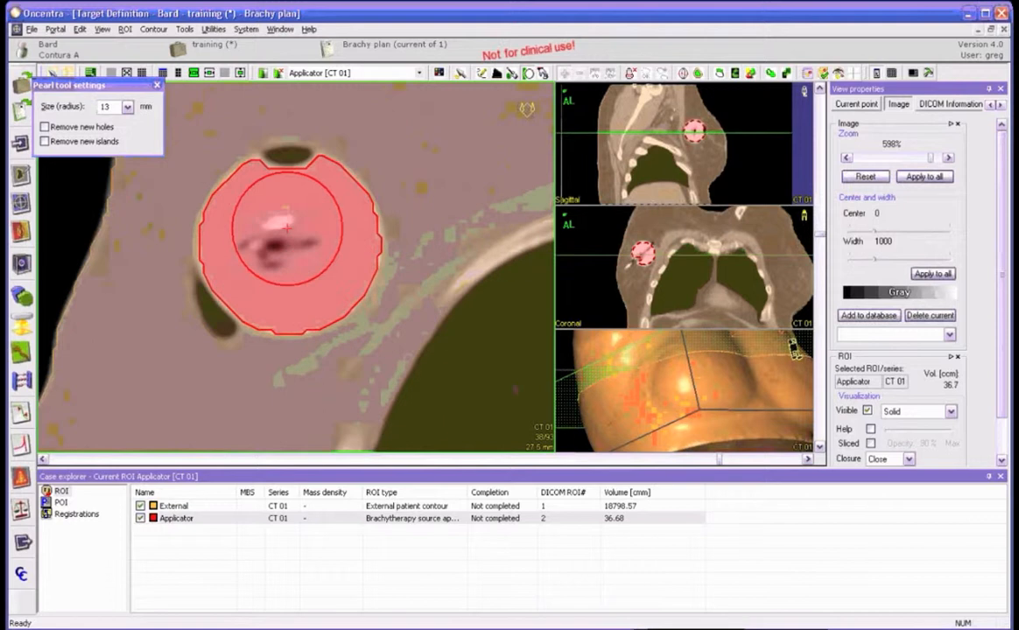
{"action": "scroll", "coordinate": [288, 219], "scroll_direction": "down", "scroll_amount": 1}
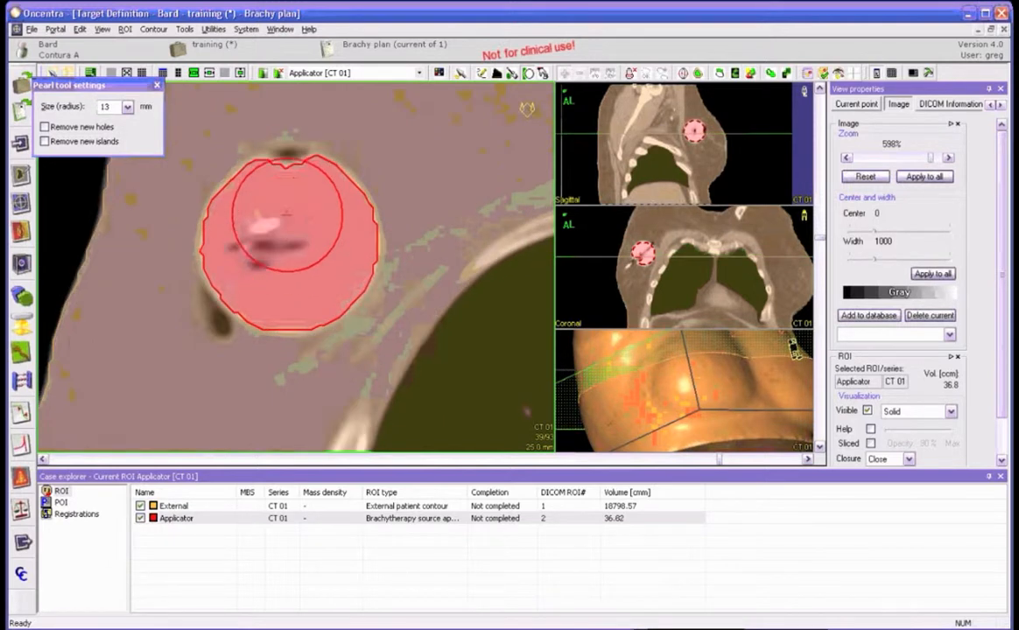
{"action": "scroll", "coordinate": [320, 232], "scroll_direction": "down", "scroll_amount": 1}
{"action": "scroll", "coordinate": [282, 230], "scroll_direction": "up", "scroll_amount": 1}
{"action": "scroll", "coordinate": [283, 230], "scroll_direction": "down", "scroll_amount": 1}
{"action": "left_click_drag", "start_coordinate": [282, 229], "coordinate": [266, 241]}
{"action": "scroll", "coordinate": [266, 241], "scroll_direction": "down", "scroll_amount": 1}
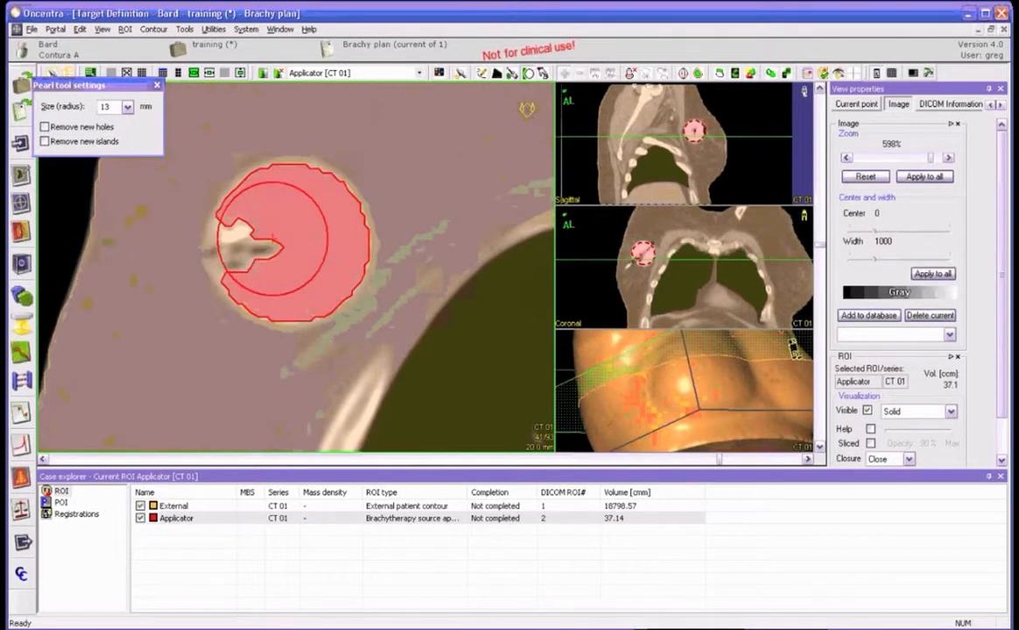
Close the catheter gap in the Applicator contour on slices 41 to 43 with the Pearl tool.
{"action": "left_click_drag", "start_coordinate": [273, 233], "coordinate": [300, 233]}
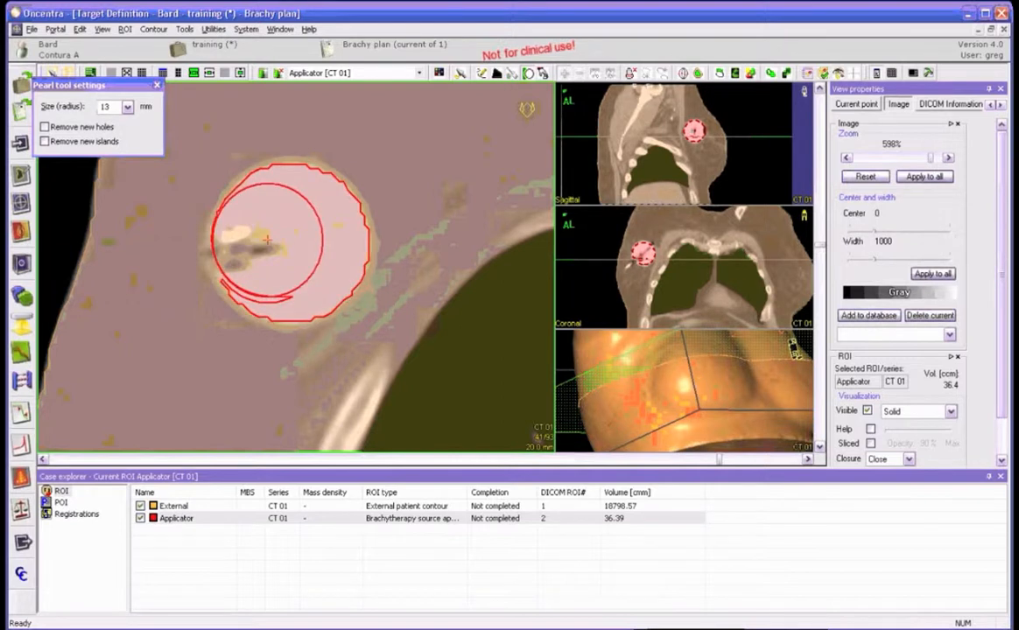
{"action": "scroll", "coordinate": [269, 246], "scroll_direction": "down", "scroll_amount": 1}
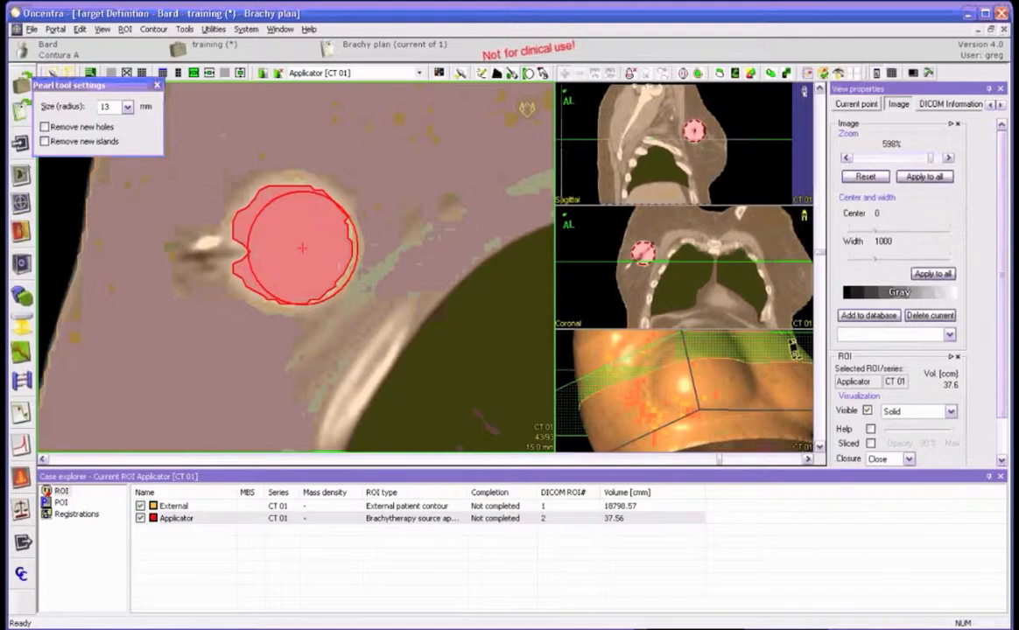
{"action": "left_click", "coordinate": [285, 241]}
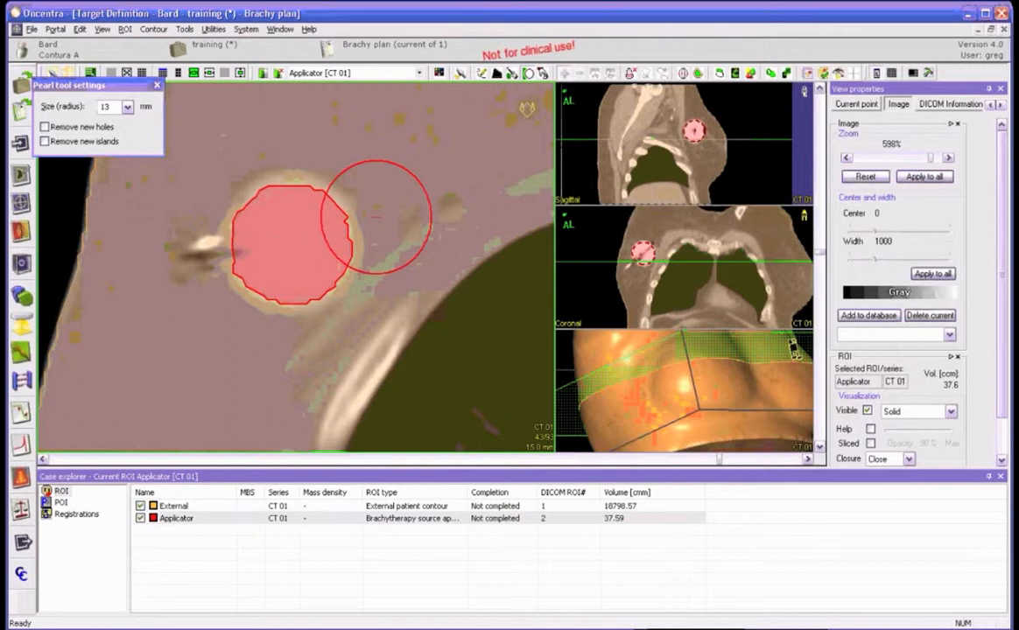
{"action": "scroll", "coordinate": [374, 217], "scroll_direction": "down", "scroll_amount": 3}
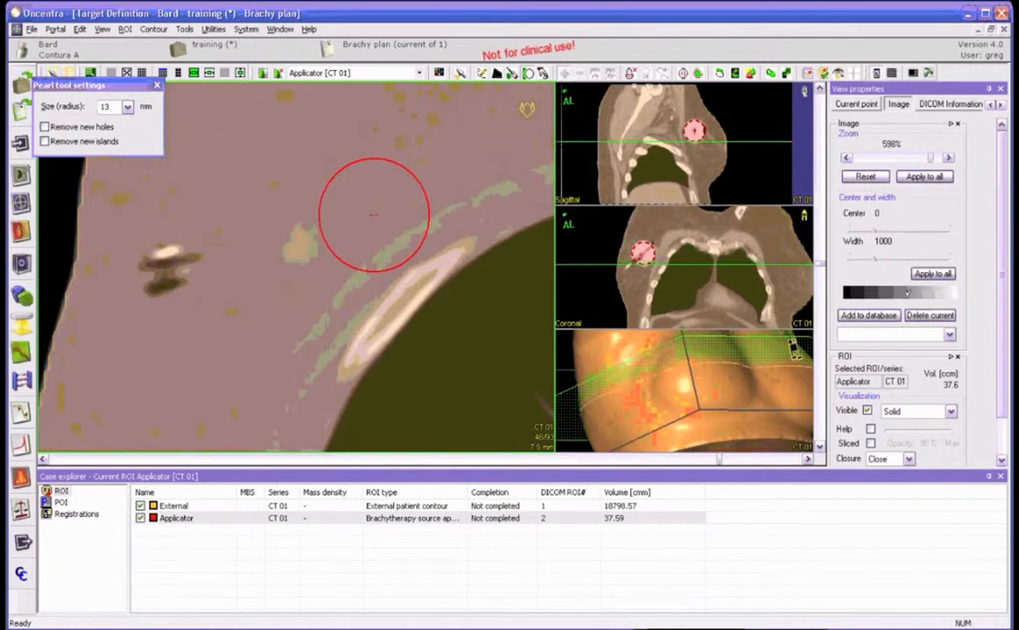
Leave the Pearl tool and simplify the Applicator ROI by removing holes and reducing its contours to 199 vertices.
{"action": "scroll", "coordinate": [375, 217], "scroll_direction": "up", "scroll_amount": 9}
{"action": "scroll", "coordinate": [330, 192], "scroll_direction": "up", "scroll_amount": 1}
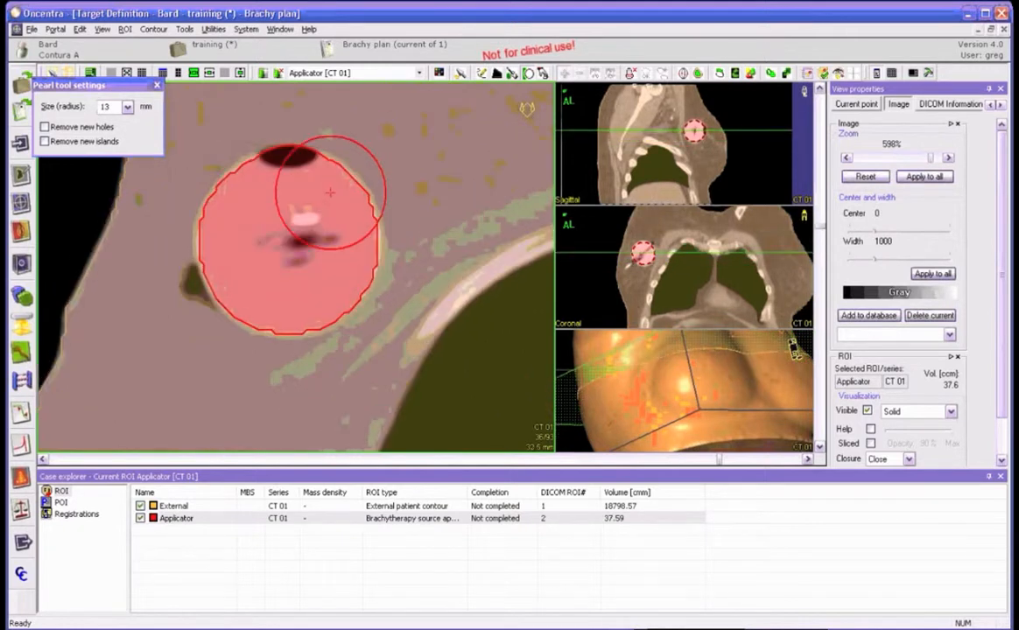
{"action": "left_click", "coordinate": [528, 74]}
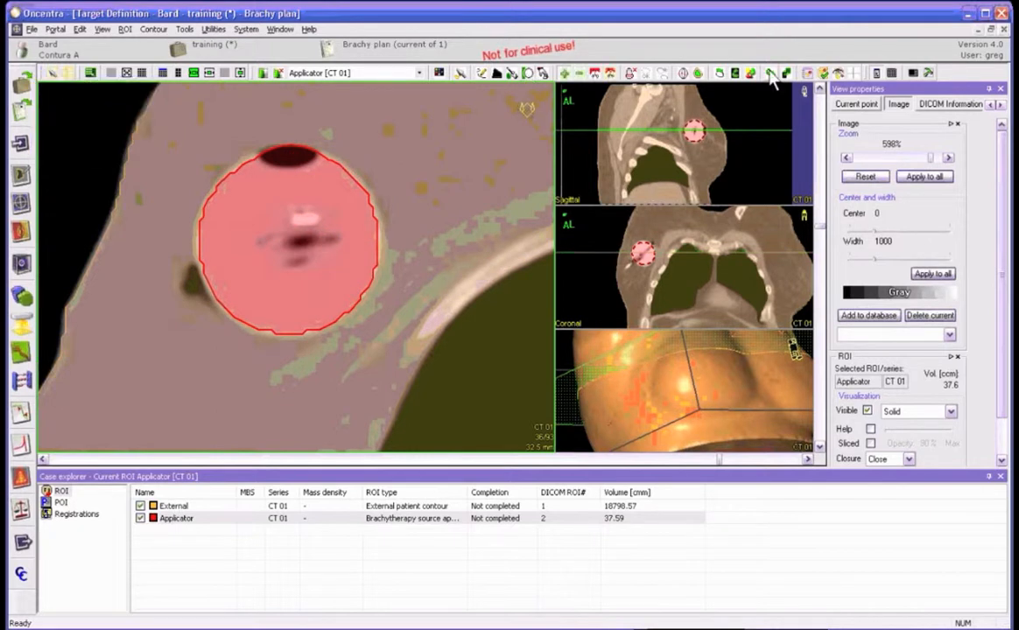
{"action": "left_click", "coordinate": [771, 75]}
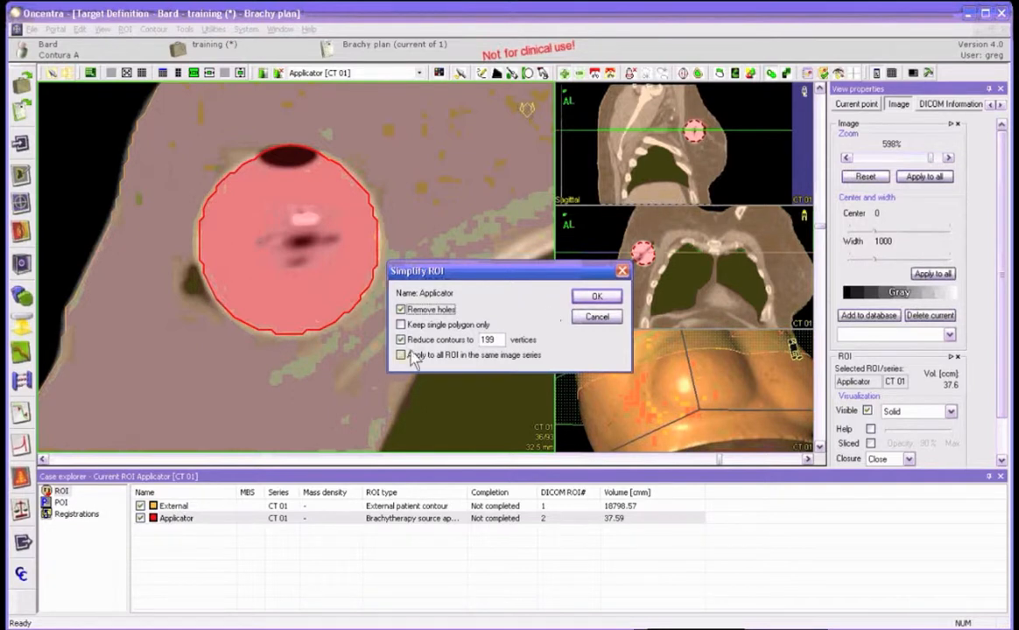
{"action": "left_click", "coordinate": [594, 298]}
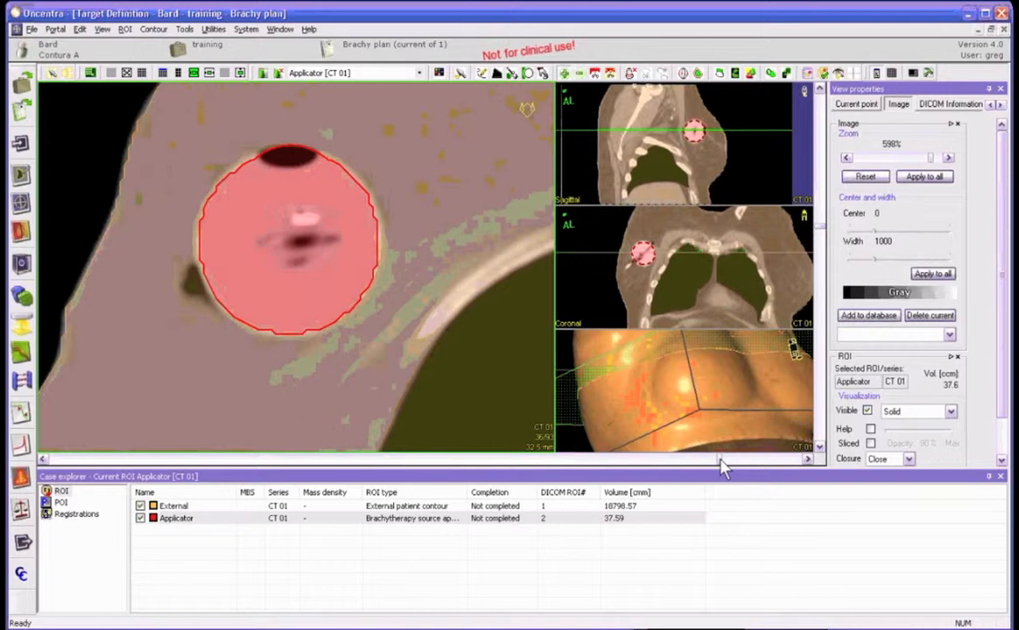
Create a new ROI named cw from the OR catalog type on series CT 01.
{"action": "left_click_drag", "start_coordinate": [720, 461], "coordinate": [688, 461]}
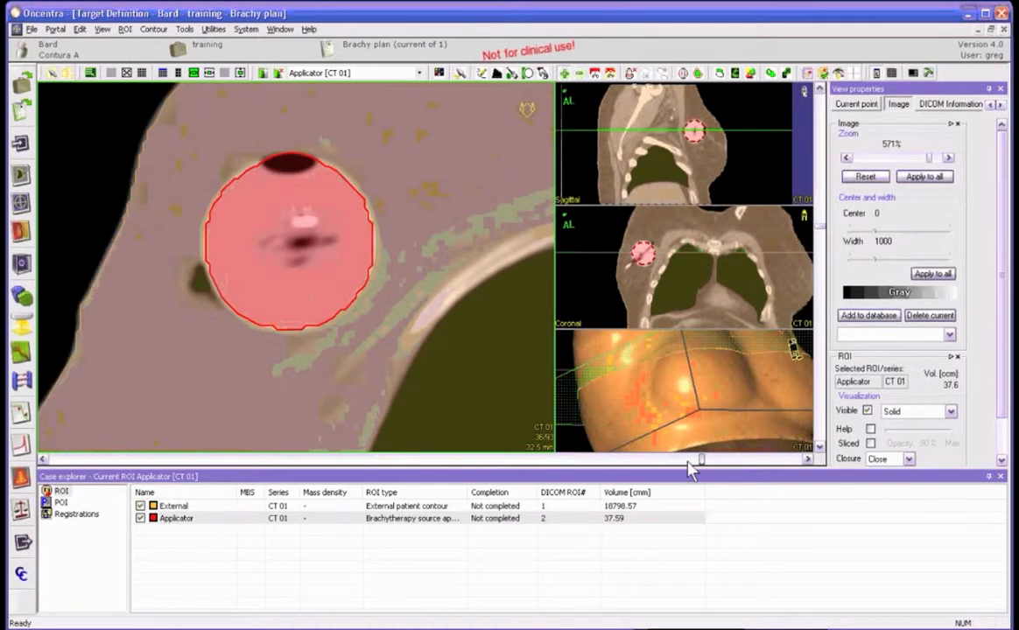
{"action": "left_click", "coordinate": [688, 461]}
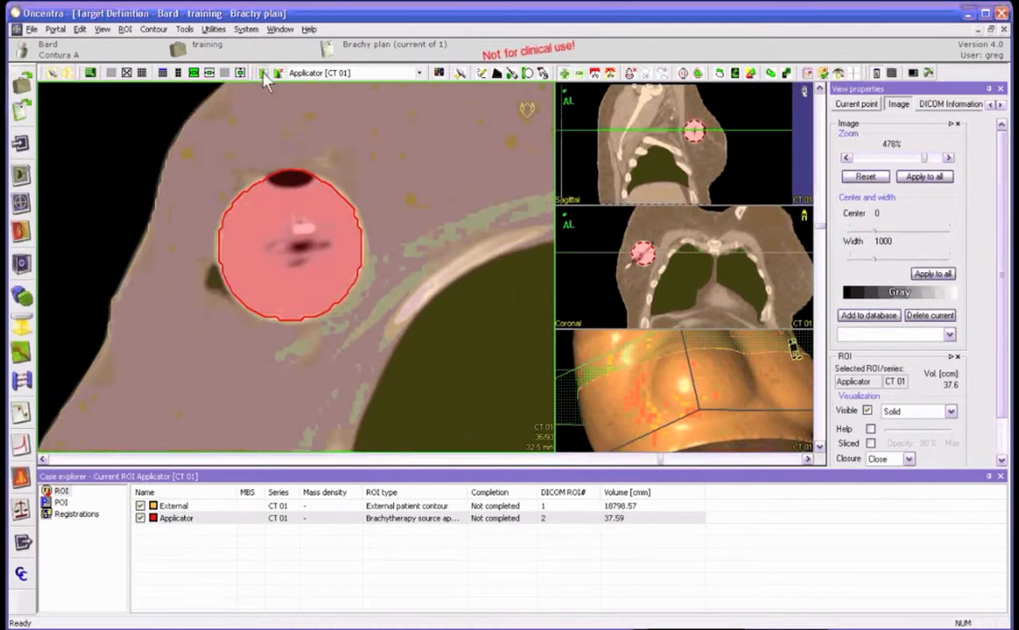
{"action": "left_click", "coordinate": [265, 73]}
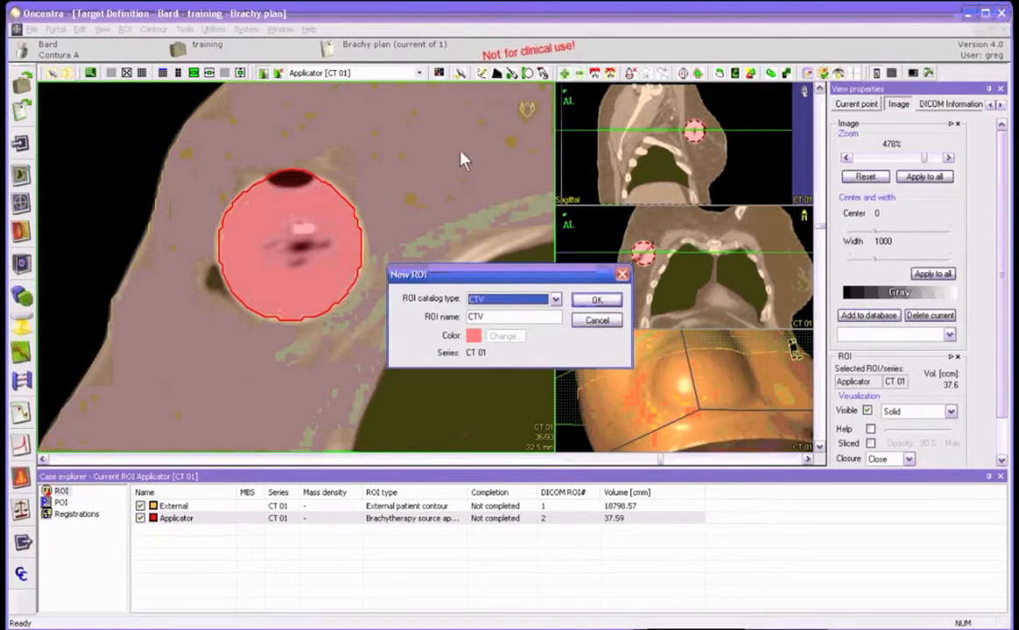
{"action": "left_click", "coordinate": [499, 299]}
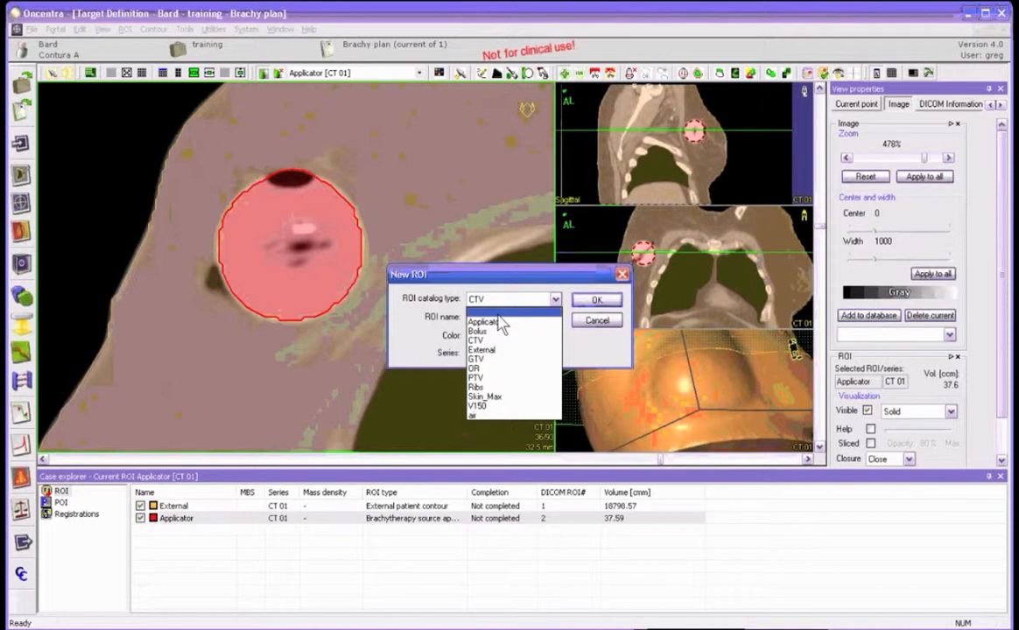
{"action": "left_click", "coordinate": [491, 368]}
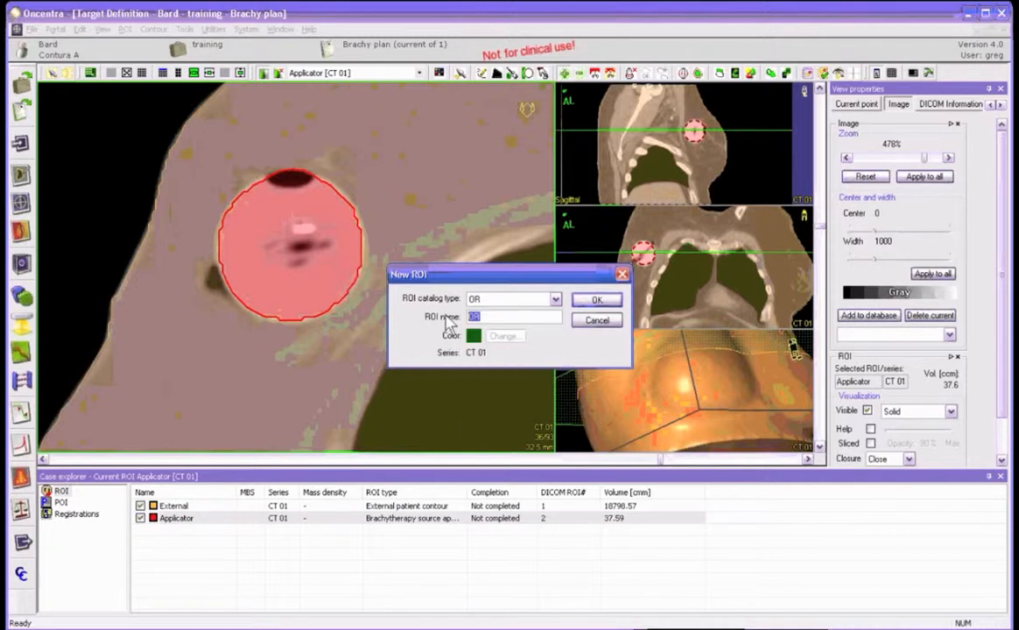
{"action": "type", "text": "cw"}
{"action": "key", "text": "Return"}
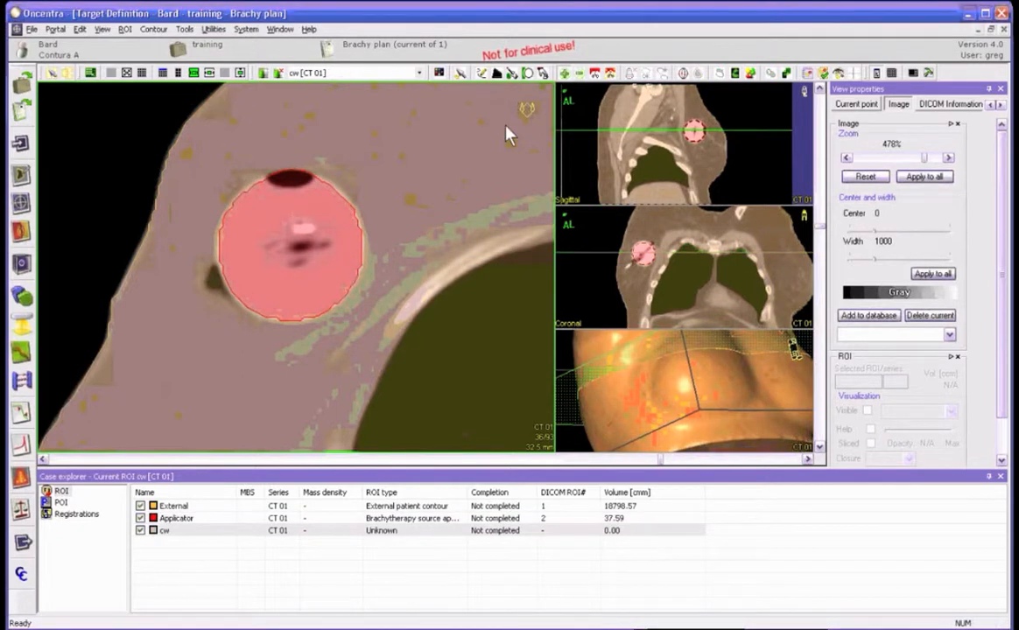
Paint the cw contour along the chest wall beside the balloon on slice 36 with the Pearl tool at 20 mm radius.
{"action": "key", "text": "p"}
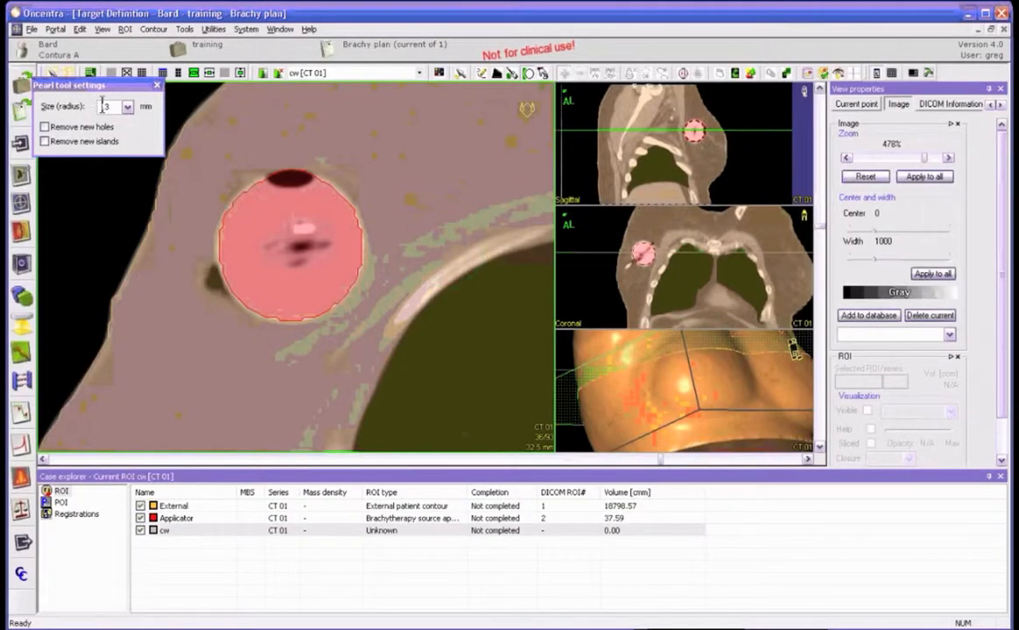
{"action": "left_click", "coordinate": [102, 106]}
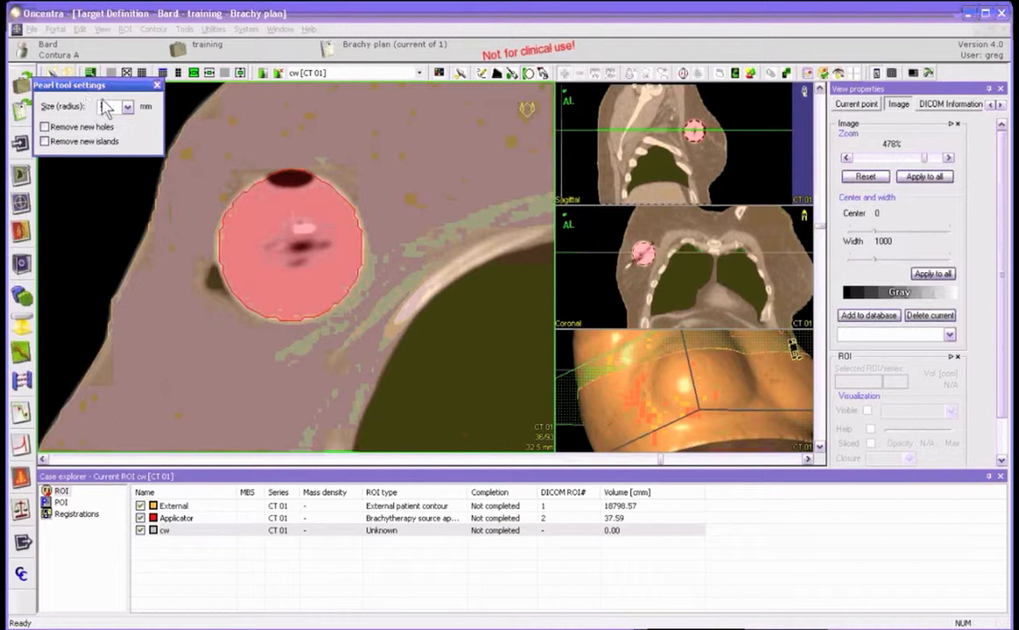
{"action": "type", "text": "20"}
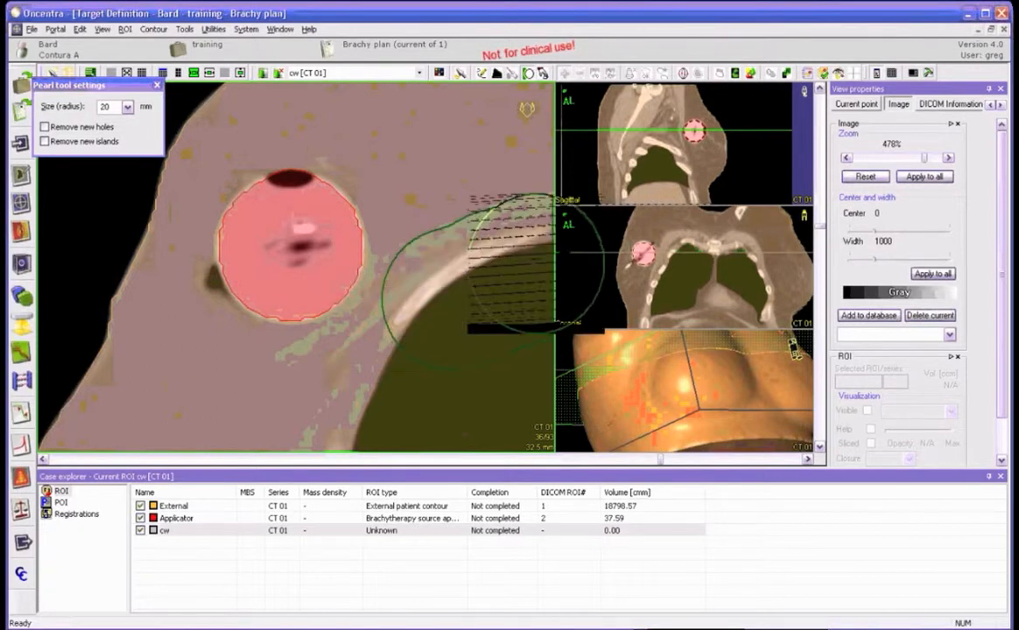
{"action": "left_click", "coordinate": [535, 262]}
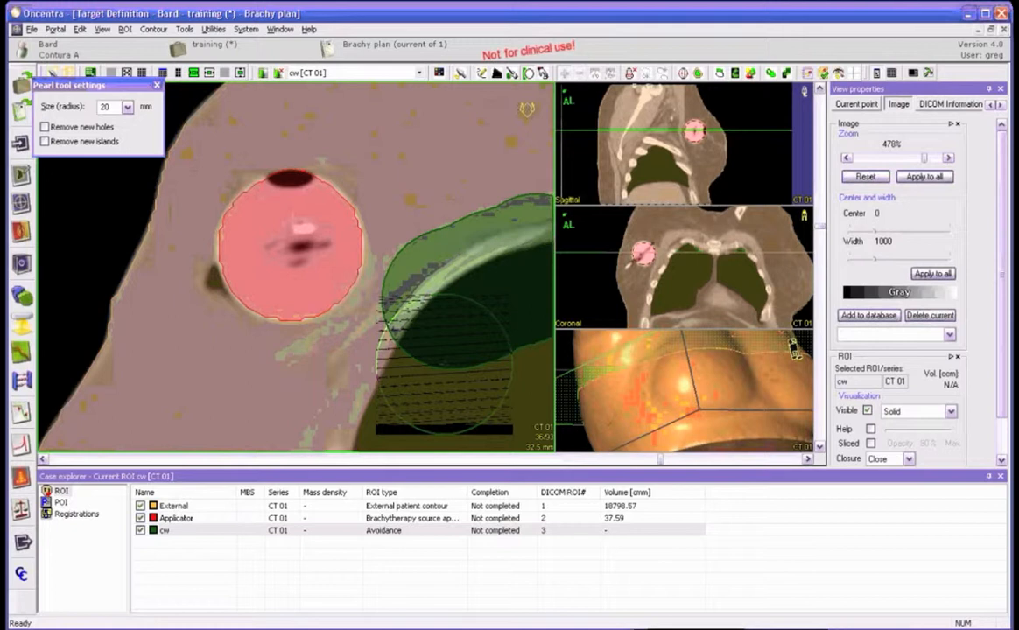
{"action": "mouse_move", "coordinate": [482, 299]}
{"action": "left_mouse_down"}
{"action": "mouse_move", "coordinate": [426, 318]}
{"action": "mouse_move", "coordinate": [342, 386]}
{"action": "left_mouse_up"}
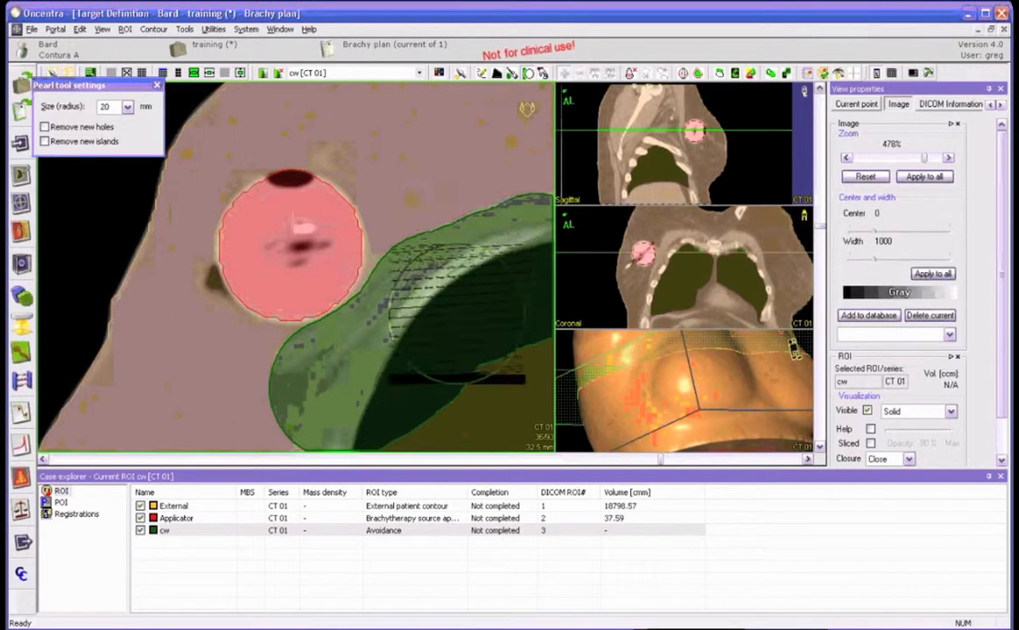
Paint the chest wall into the cw ROI on slices 33 and 38 with the 20 mm Pearl tool.
{"action": "scroll", "coordinate": [466, 258], "scroll_direction": "down", "scroll_amount": 3}
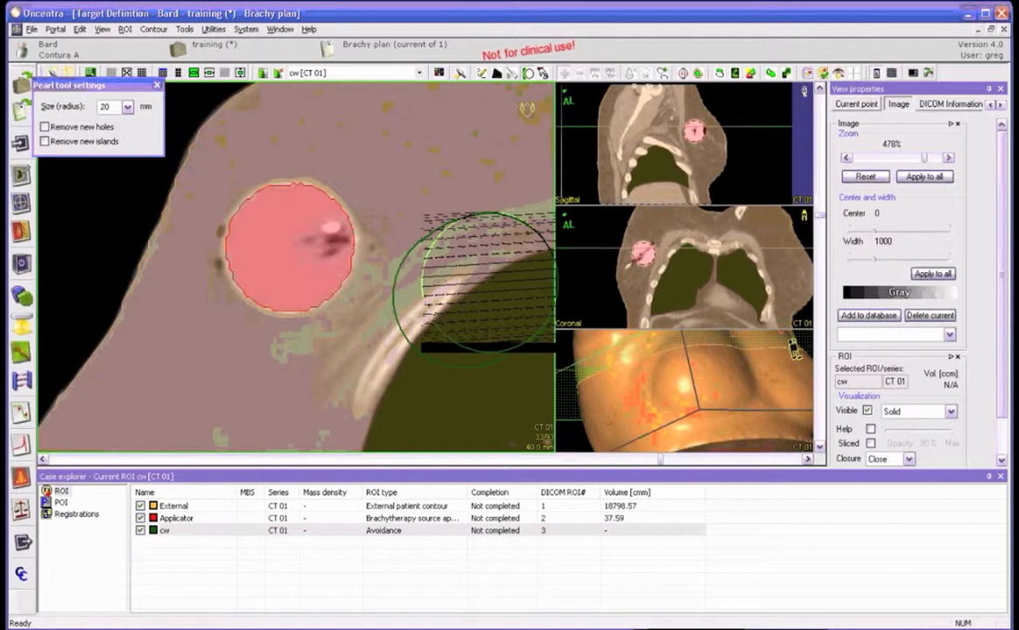
{"action": "mouse_move", "coordinate": [472, 289]}
{"action": "left_mouse_down"}
{"action": "mouse_move", "coordinate": [337, 385]}
{"action": "mouse_move", "coordinate": [319, 386]}
{"action": "left_mouse_up"}
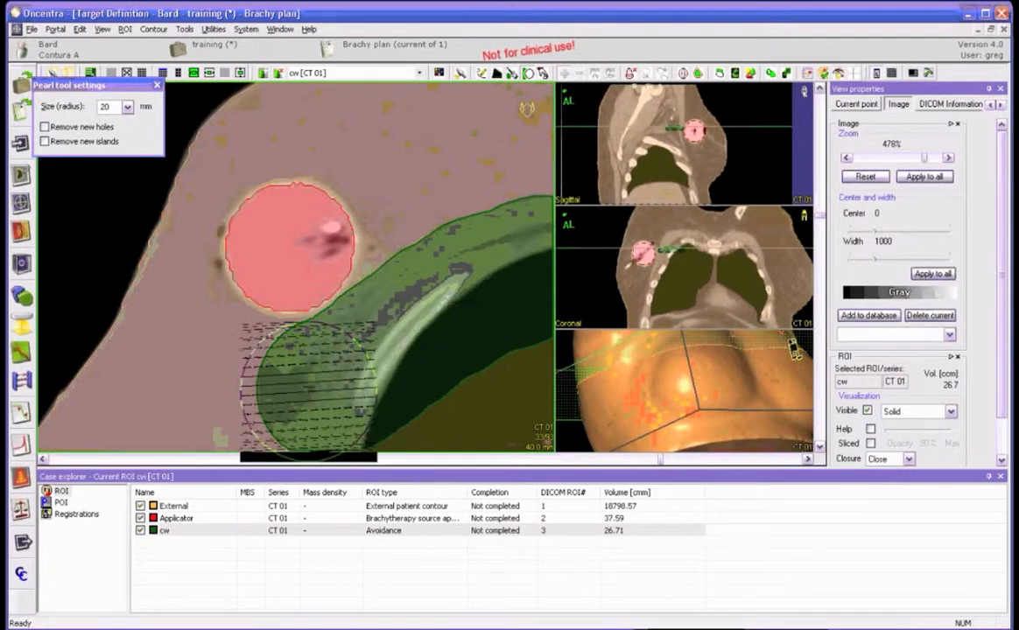
{"action": "scroll", "coordinate": [392, 351], "scroll_direction": "down", "scroll_amount": 1}
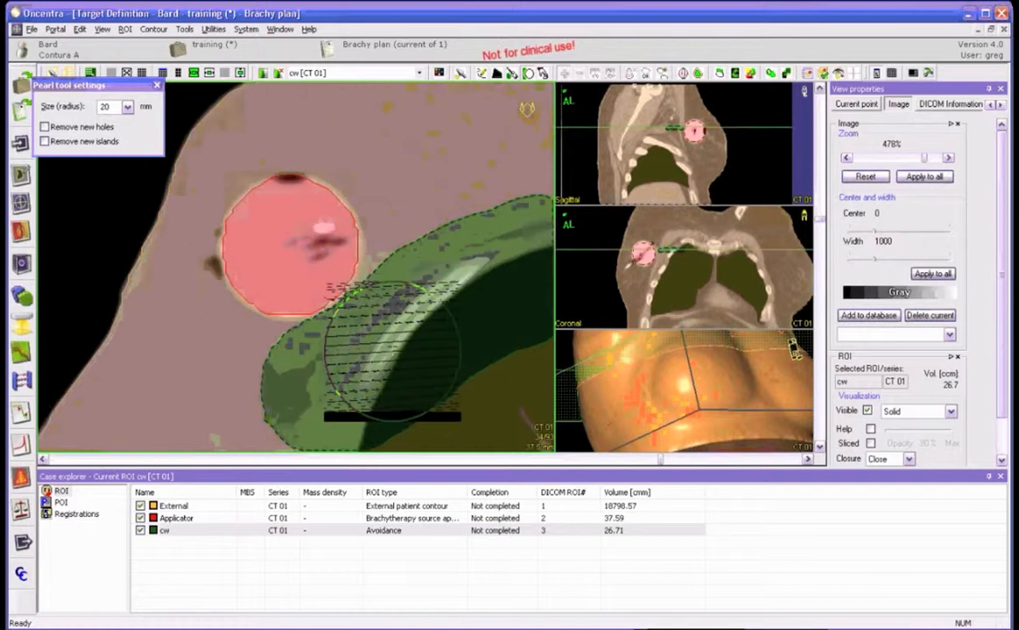
{"action": "scroll", "coordinate": [392, 348], "scroll_direction": "down", "scroll_amount": 3}
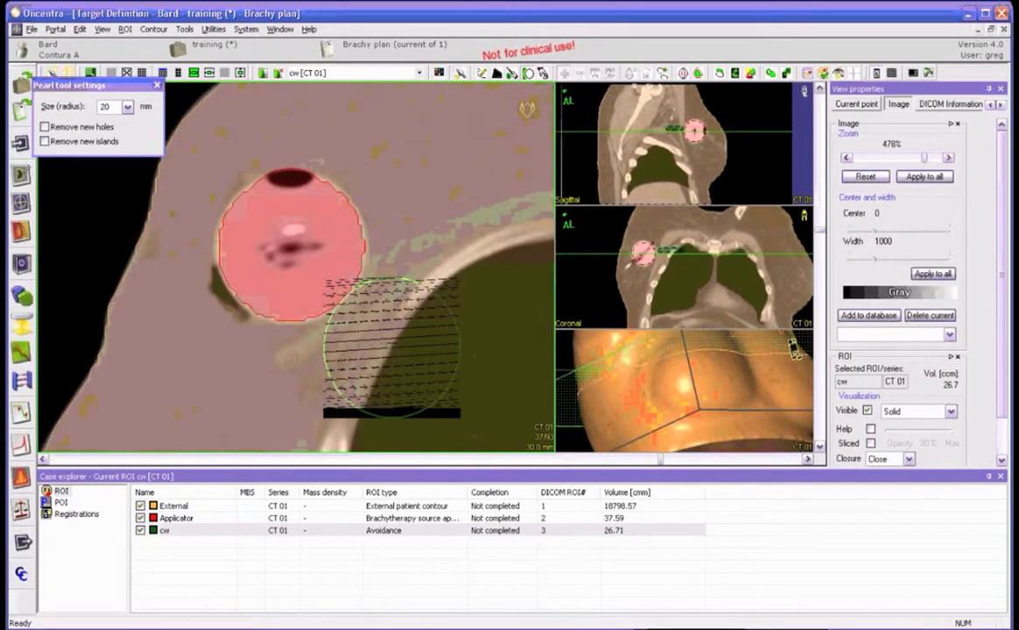
{"action": "scroll", "coordinate": [453, 285], "scroll_direction": "down", "scroll_amount": 1}
{"action": "left_click_drag", "start_coordinate": [452, 284], "coordinate": [341, 395]}
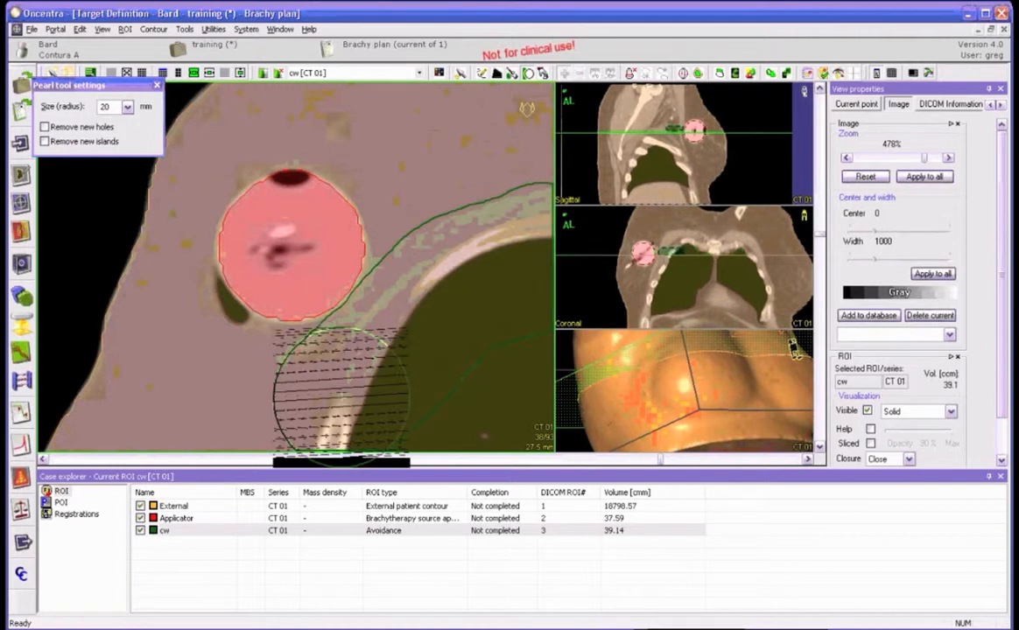
Paint the cw contour along the chest wall on slices 41 and 44 with the 20 mm Pearl tool.
{"action": "scroll", "coordinate": [407, 362], "scroll_direction": "down", "scroll_amount": 2}
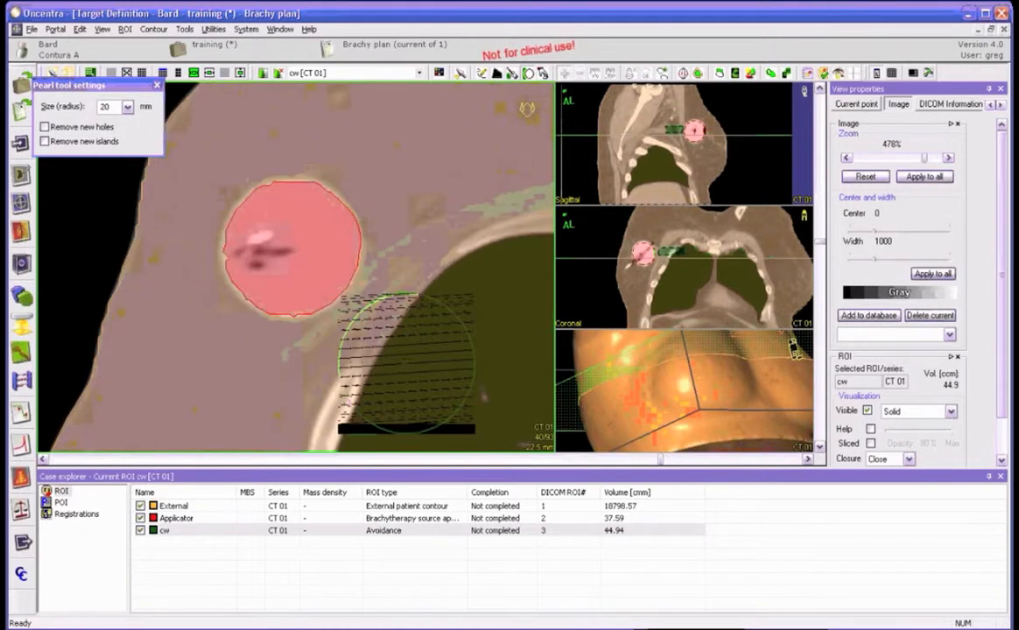
{"action": "scroll", "coordinate": [461, 271], "scroll_direction": "down", "scroll_amount": 1}
{"action": "left_click_drag", "start_coordinate": [482, 269], "coordinate": [341, 386]}
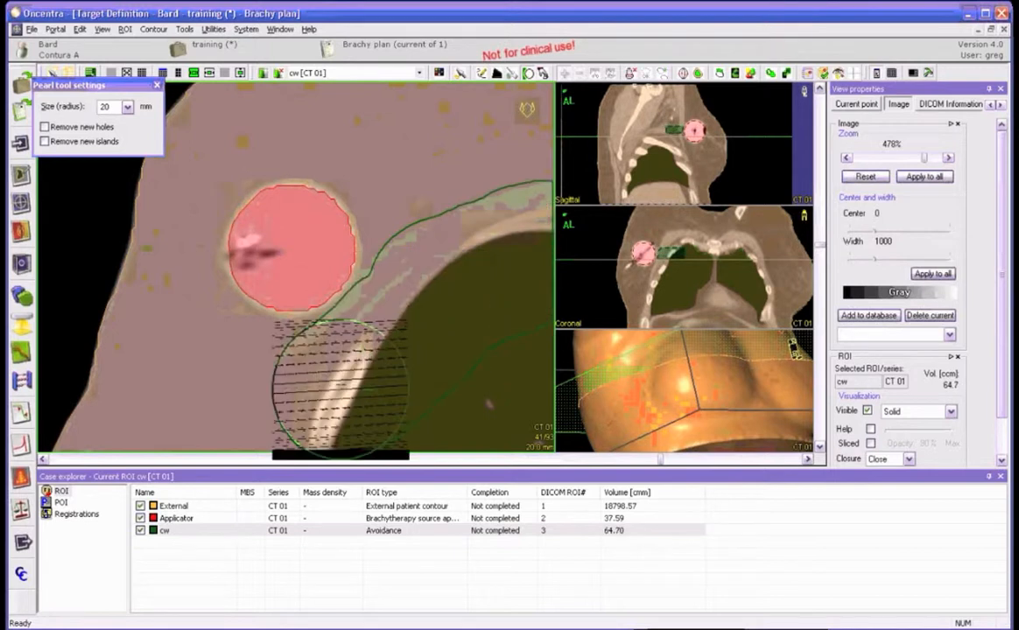
{"action": "scroll", "coordinate": [405, 321], "scroll_direction": "down", "scroll_amount": 3}
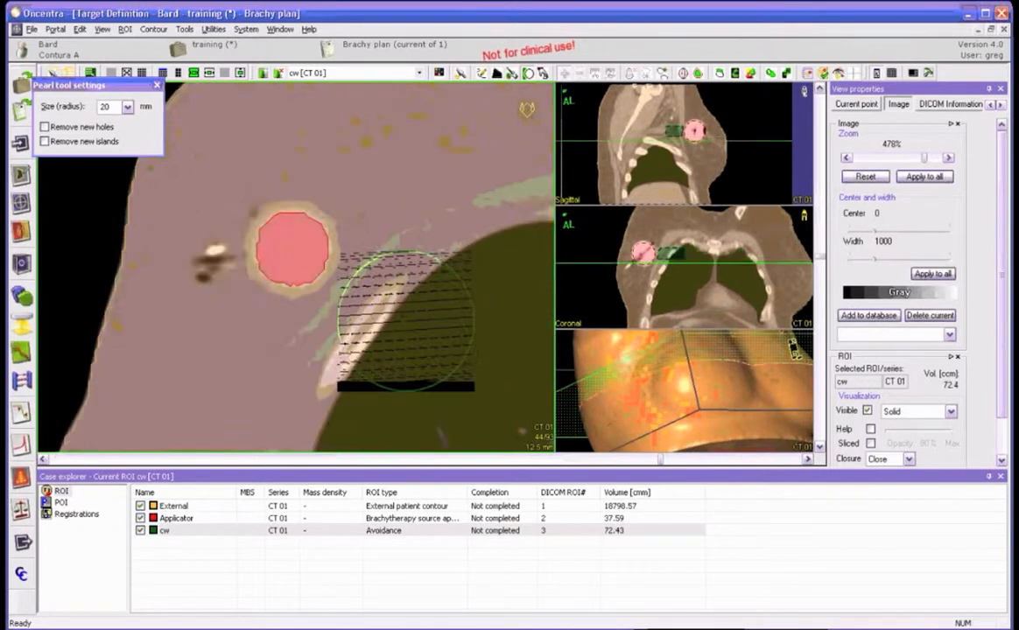
{"action": "mouse_move", "coordinate": [405, 320]}
{"action": "left_mouse_down"}
{"action": "mouse_move", "coordinate": [486, 265]}
{"action": "mouse_move", "coordinate": [397, 320]}
{"action": "mouse_move", "coordinate": [330, 405]}
{"action": "mouse_move", "coordinate": [342, 400]}
{"action": "left_mouse_up"}
Extend the cw ROI to slice 47 by painting along the chest wall with the 20 mm Pearl tool.
{"action": "scroll", "coordinate": [342, 400], "scroll_direction": "down", "scroll_amount": 2}
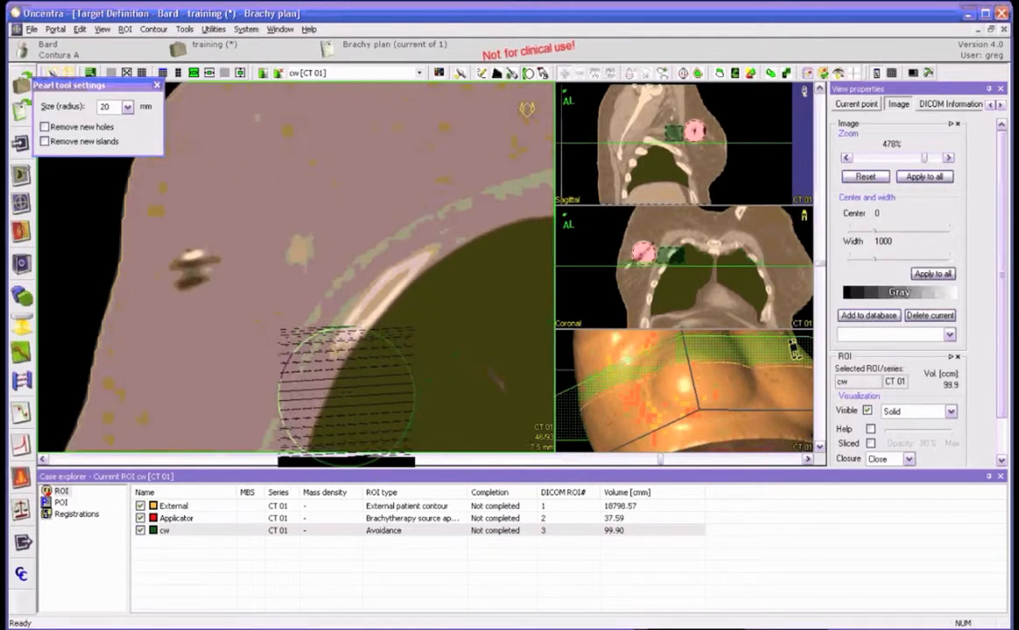
{"action": "scroll", "coordinate": [346, 391], "scroll_direction": "down", "scroll_amount": 1}
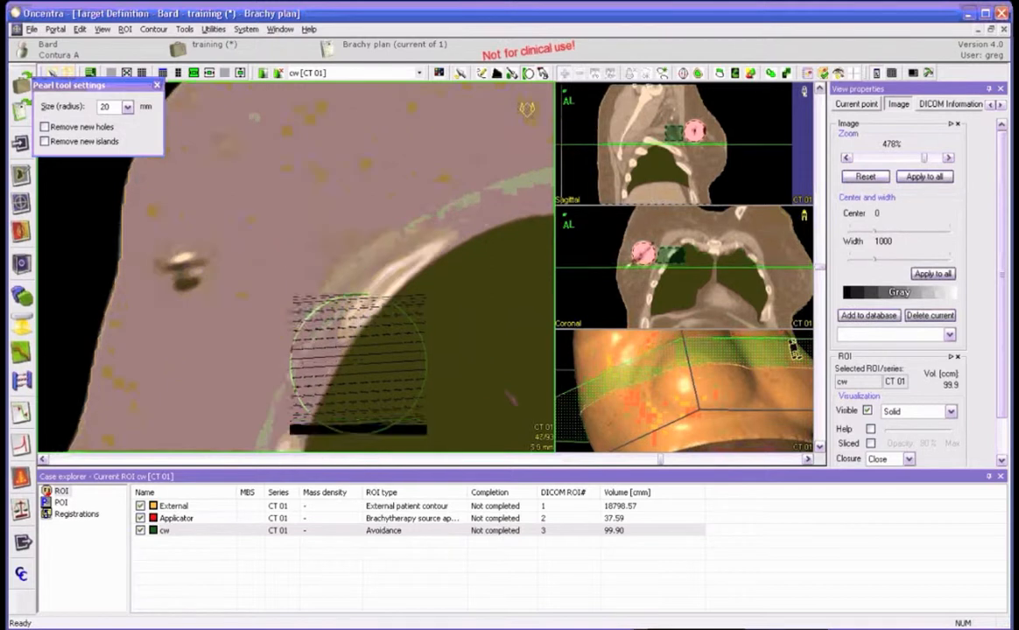
{"action": "left_click_drag", "start_coordinate": [453, 272], "coordinate": [342, 398]}
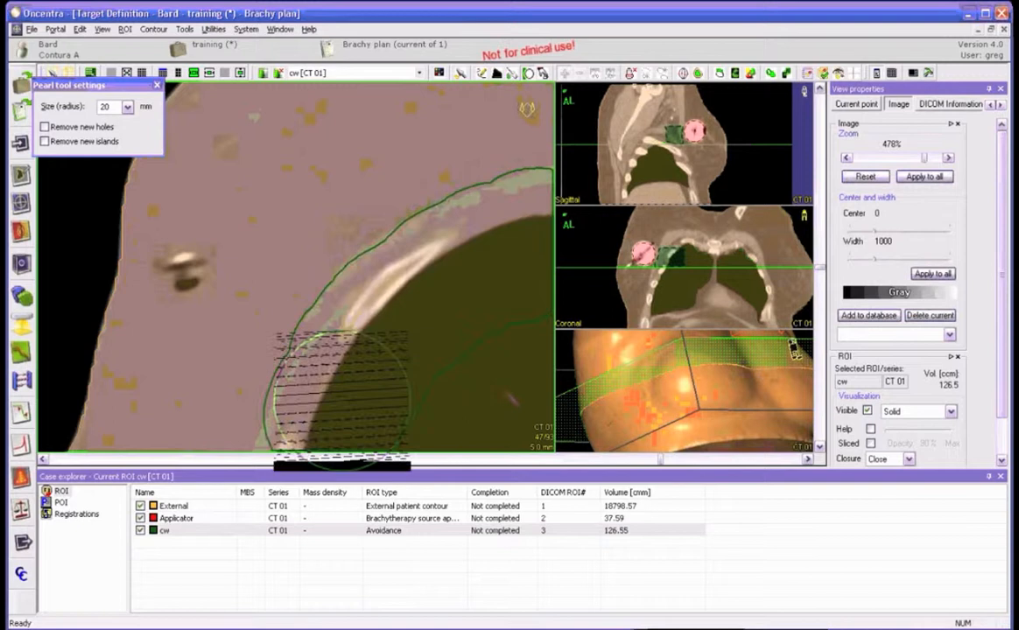
Paint the chest wall into the cw ROI on slice 50 with the 20 mm Pearl tool.
{"action": "scroll", "coordinate": [341, 391], "scroll_direction": "down", "scroll_amount": 3}
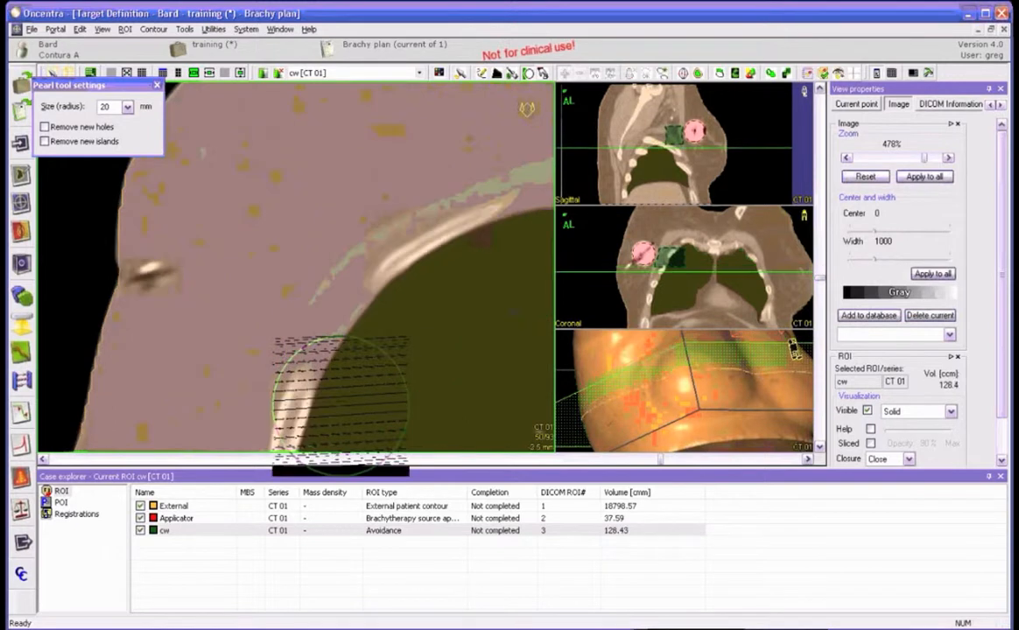
{"action": "left_click_drag", "start_coordinate": [339, 394], "coordinate": [394, 300]}
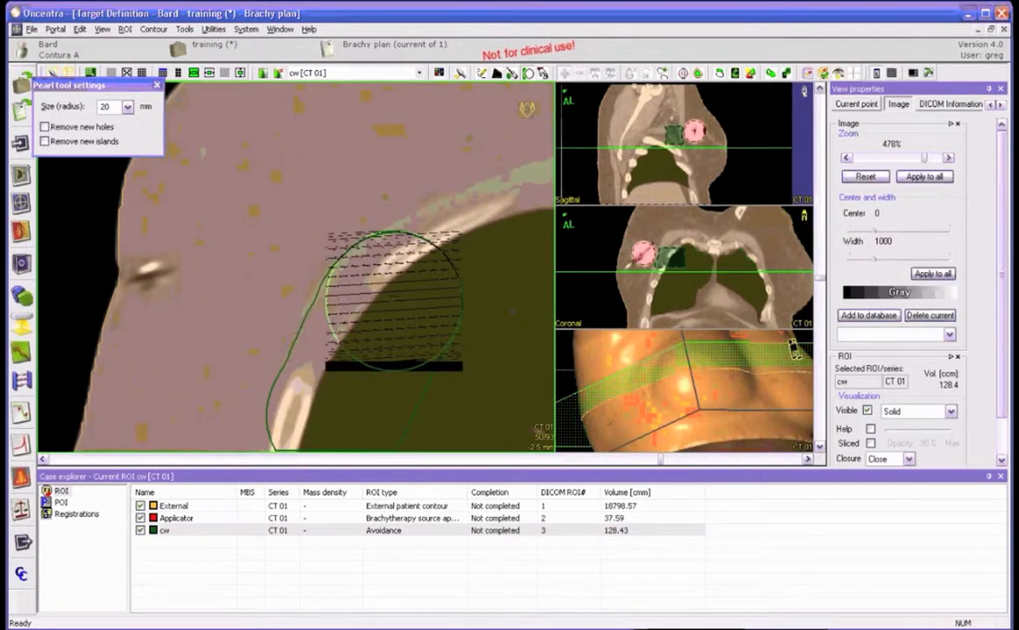
{"action": "left_click_drag", "start_coordinate": [393, 299], "coordinate": [478, 277]}
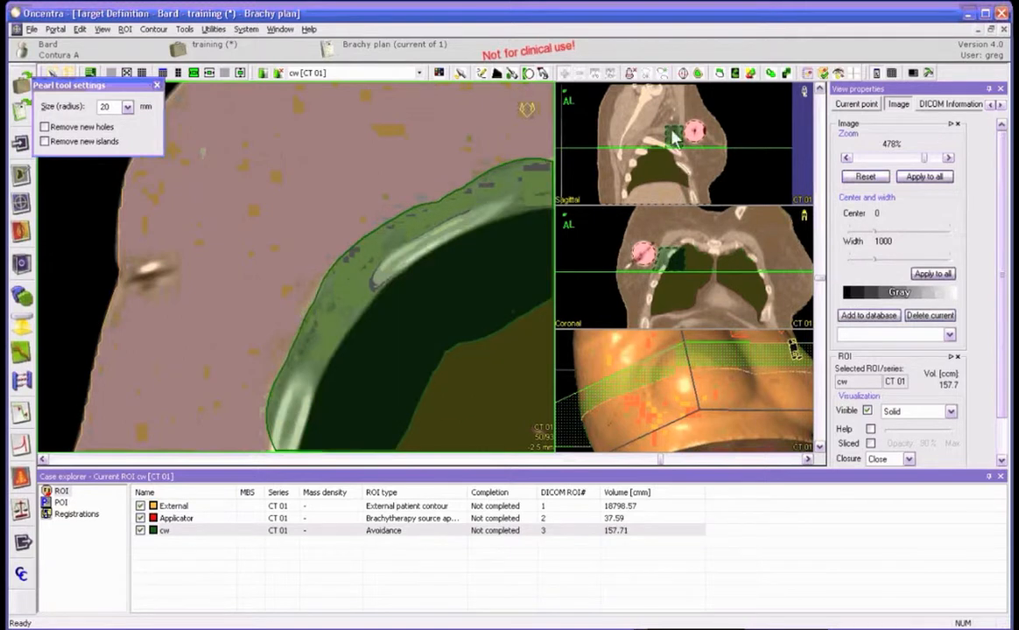
Paint the cw contour along the chest wall on slices 30, 27 and 24 with the 20 mm Pearl tool.
{"action": "scroll", "coordinate": [307, 325], "scroll_direction": "up", "scroll_amount": 3}
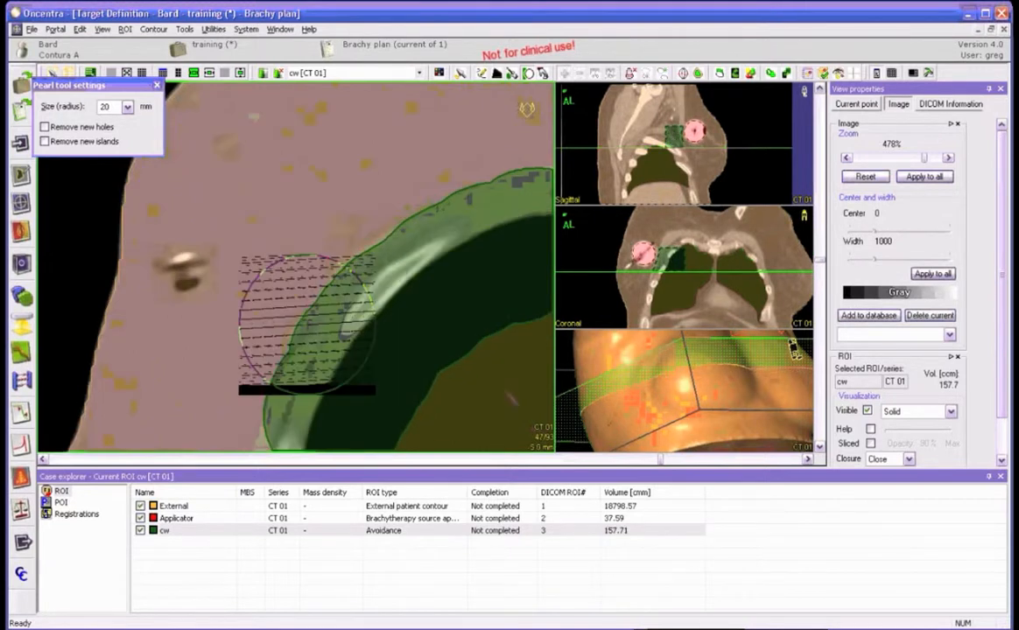
{"action": "scroll", "coordinate": [307, 322], "scroll_direction": "up", "scroll_amount": 9}
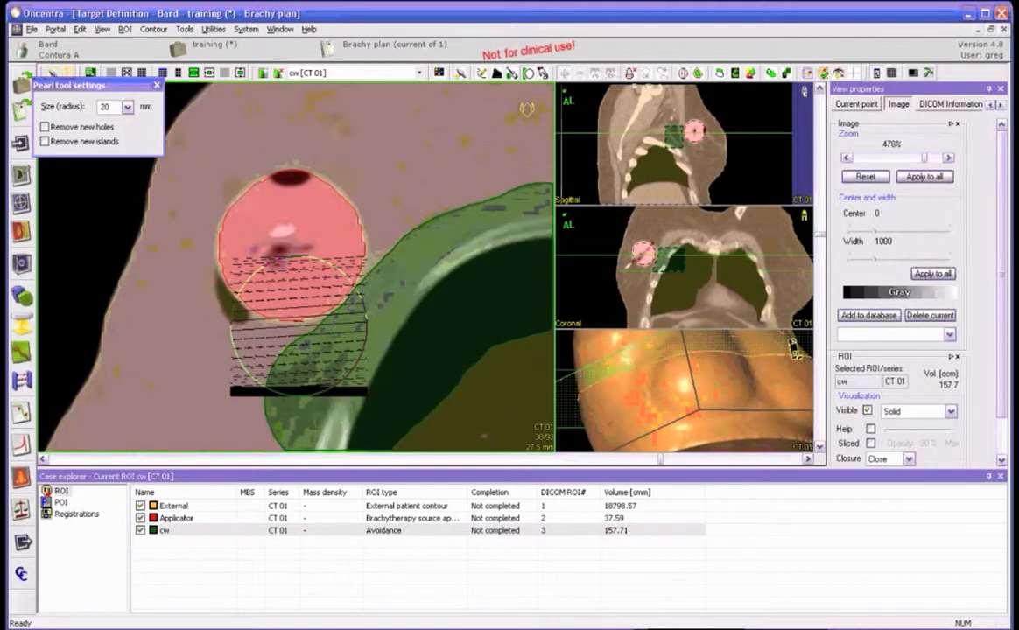
{"action": "scroll", "coordinate": [298, 322], "scroll_direction": "up", "scroll_amount": 8}
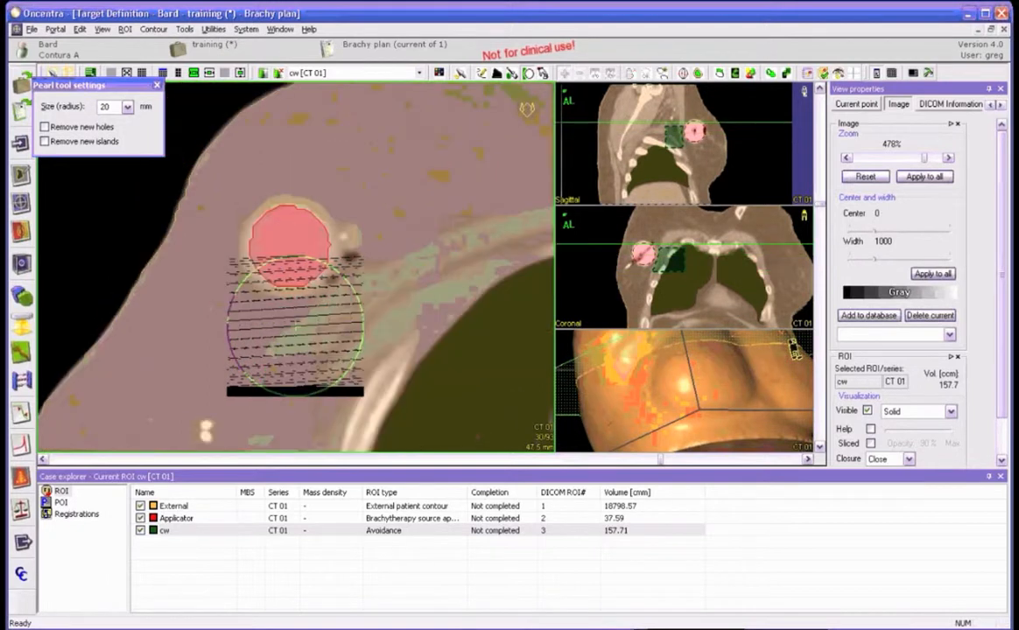
{"action": "left_click_drag", "start_coordinate": [347, 366], "coordinate": [513, 278]}
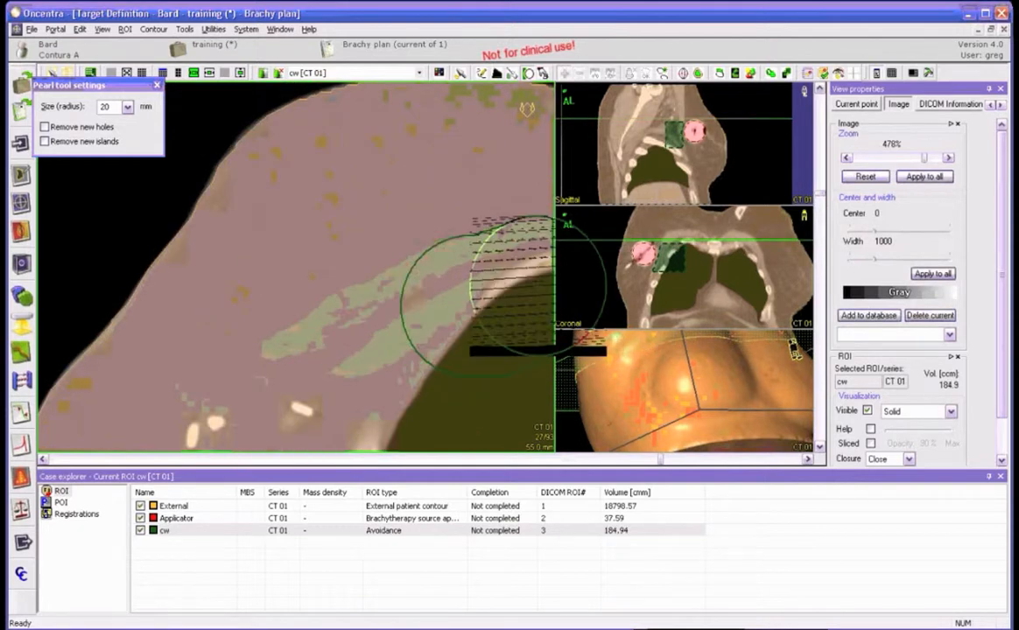
{"action": "mouse_move", "coordinate": [503, 298]}
{"action": "left_mouse_down"}
{"action": "mouse_move", "coordinate": [391, 350]}
{"action": "mouse_move", "coordinate": [377, 395]}
{"action": "left_mouse_up"}
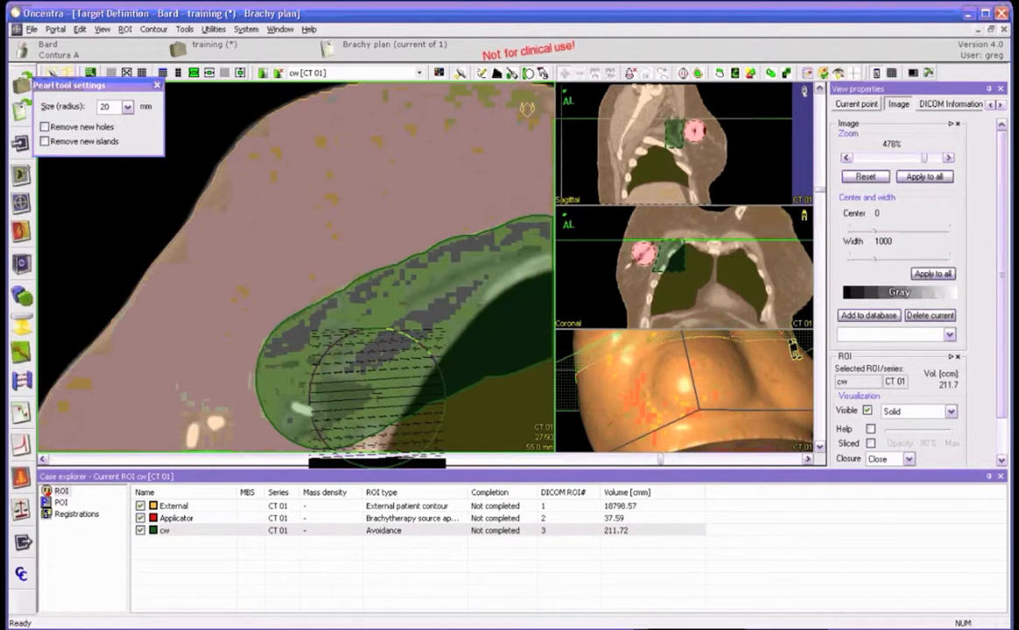
{"action": "scroll", "coordinate": [376, 390], "scroll_direction": "up", "scroll_amount": 3}
{"action": "mouse_move", "coordinate": [359, 359]}
{"action": "left_mouse_down"}
{"action": "mouse_move", "coordinate": [503, 301]}
{"action": "mouse_move", "coordinate": [312, 382]}
{"action": "left_mouse_up"}
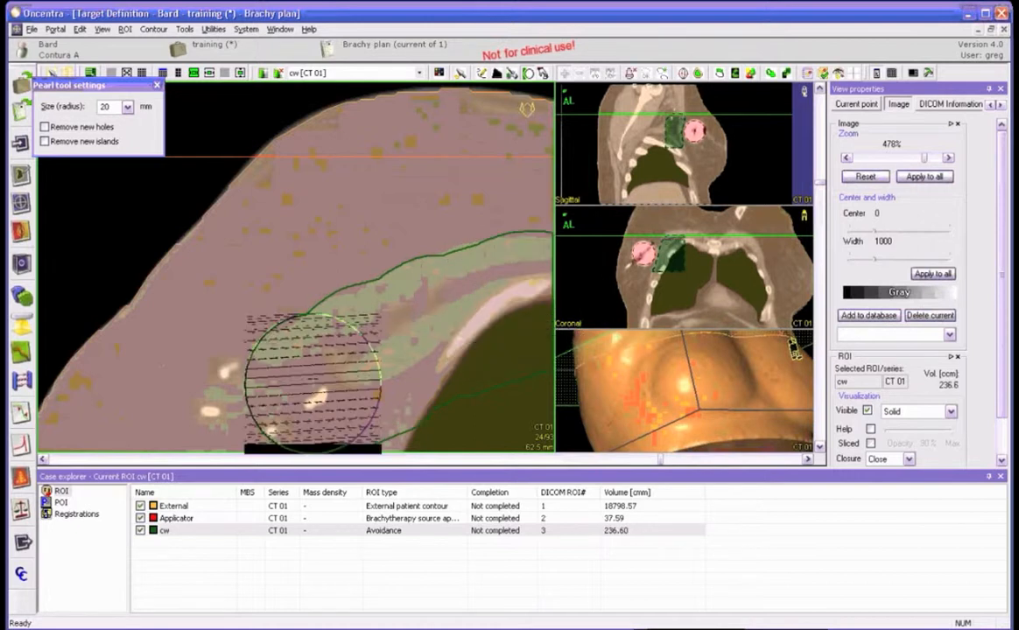
Stop painting and simplify the cw ROI, removing holes and reducing its contours to 199 vertices.
{"action": "scroll", "coordinate": [313, 382], "scroll_direction": "down", "scroll_amount": 2}
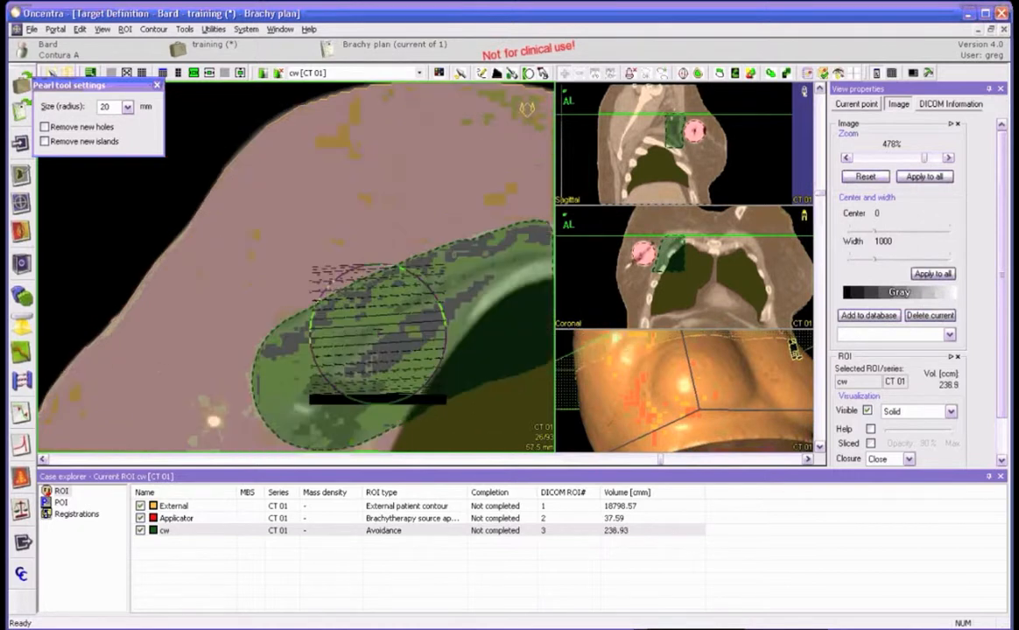
{"action": "scroll", "coordinate": [400, 386], "scroll_direction": "down", "scroll_amount": 6}
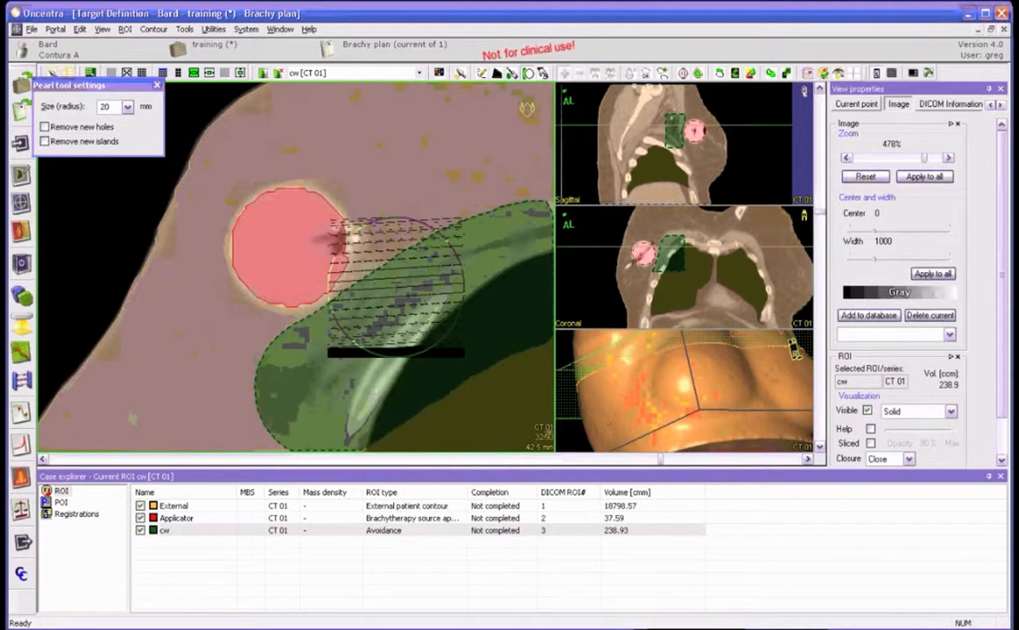
{"action": "left_click", "coordinate": [542, 74]}
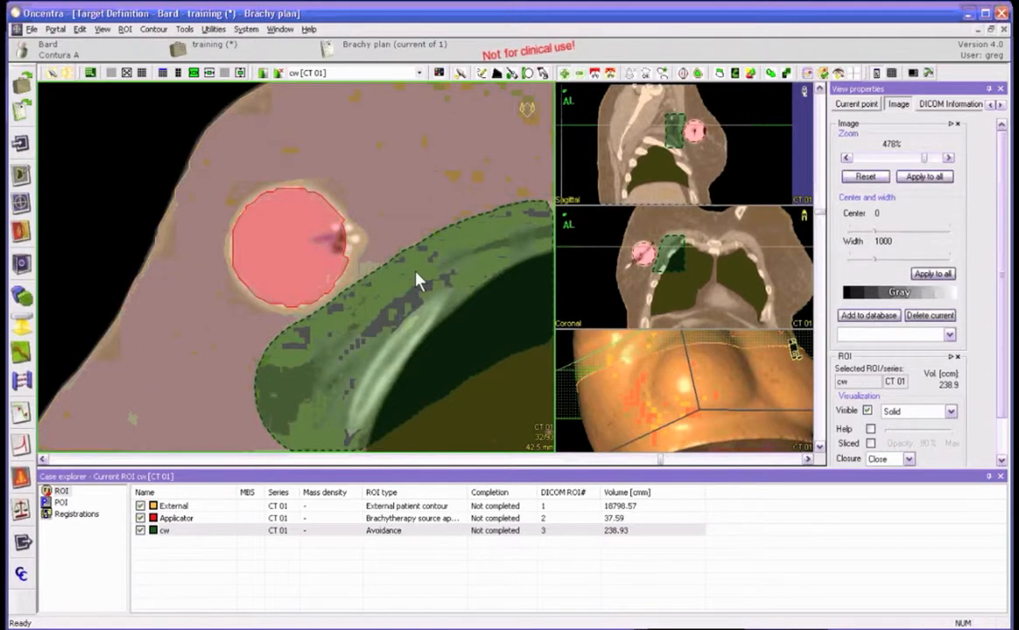
{"action": "left_click", "coordinate": [698, 73]}
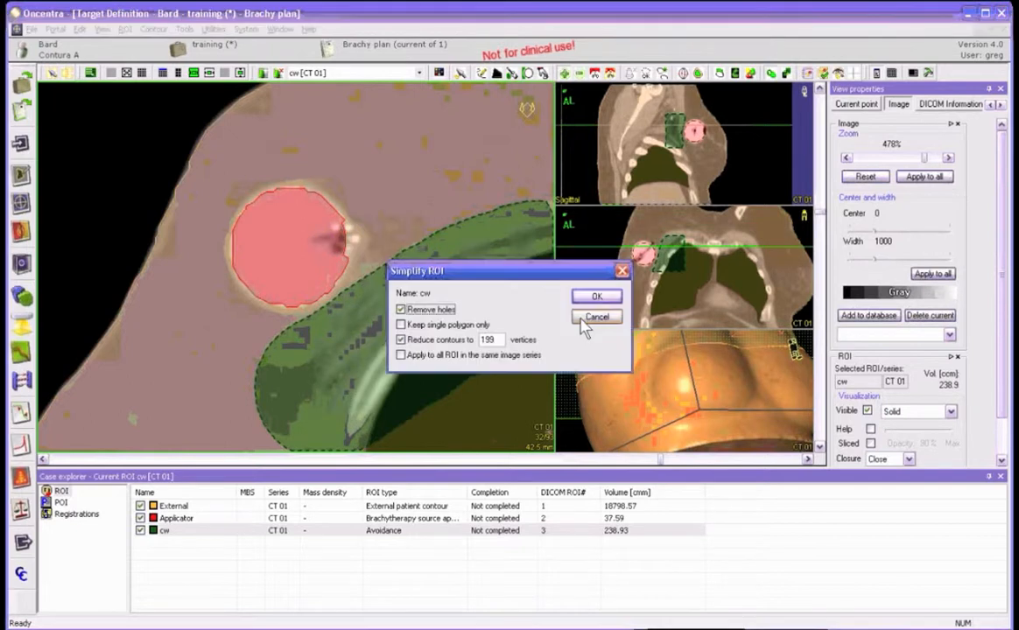
{"action": "left_click", "coordinate": [595, 299]}
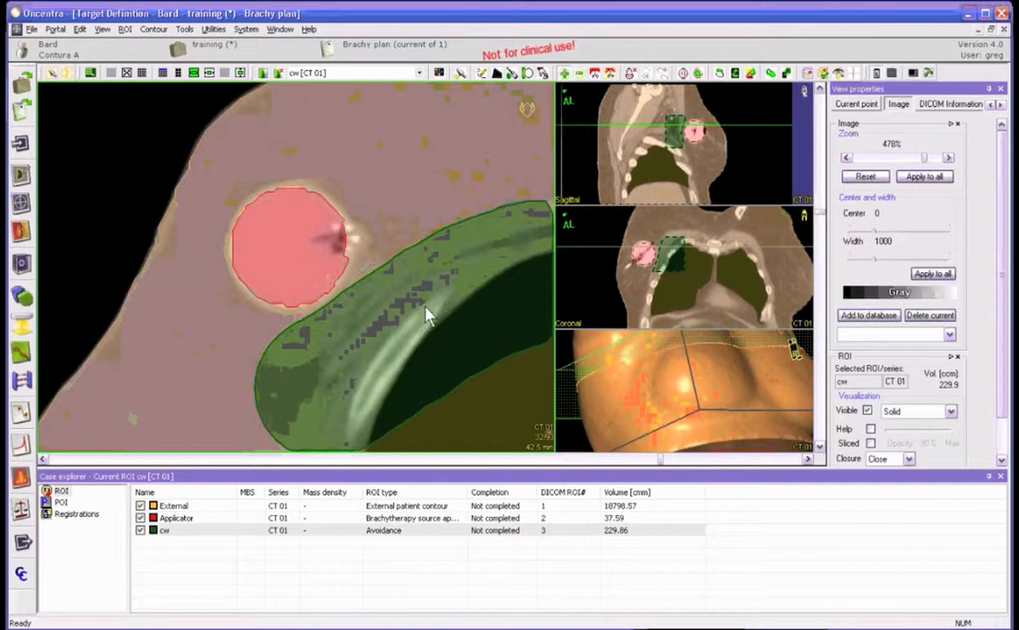
Review the simplified cw contours slice by slice along the chest wall beside the balloon.
{"action": "scroll", "coordinate": [427, 317], "scroll_direction": "down", "scroll_amount": 10}
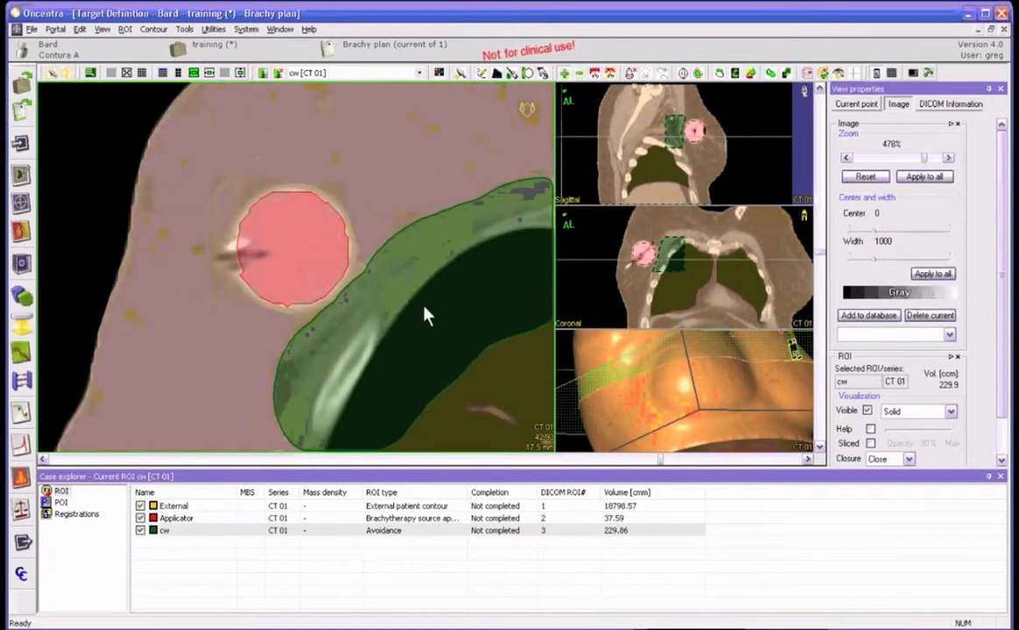
{"action": "scroll", "coordinate": [427, 317], "scroll_direction": "up", "scroll_amount": 1}
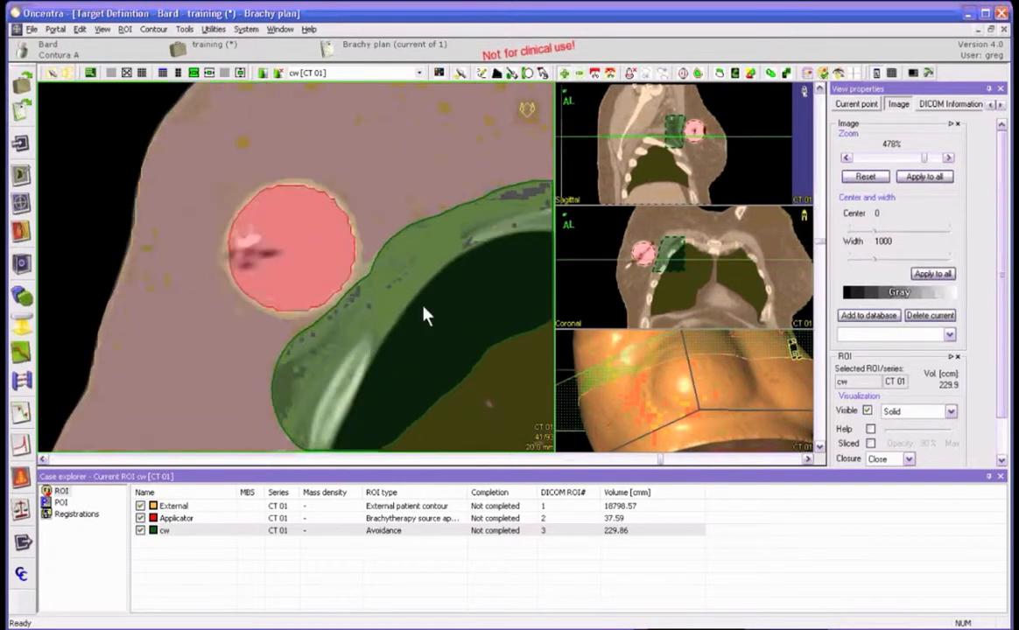
{"action": "scroll", "coordinate": [426, 317], "scroll_direction": "up", "scroll_amount": 7}
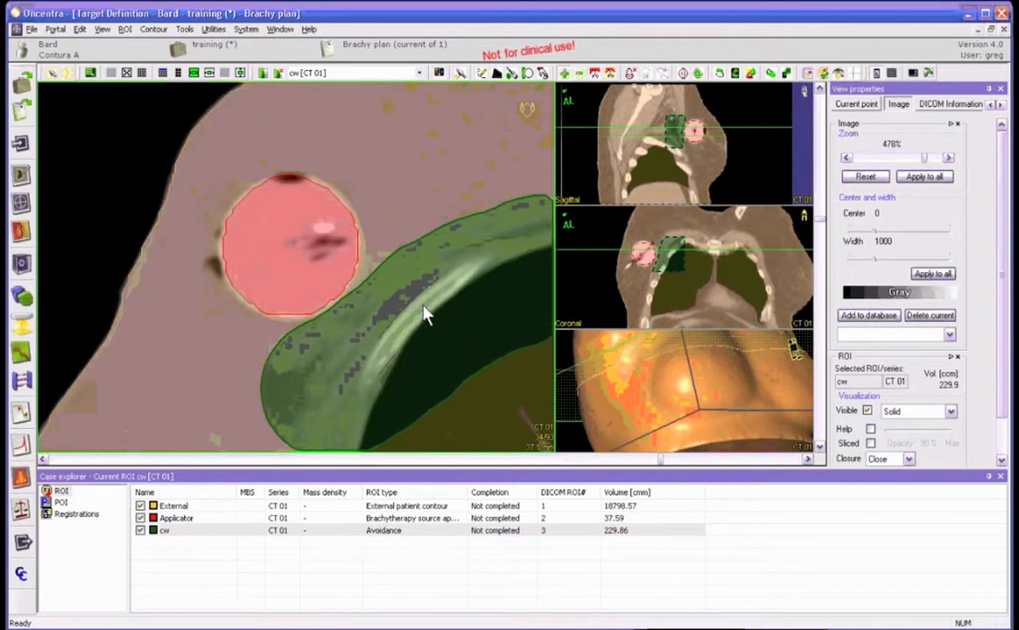
{"action": "scroll", "coordinate": [424, 308], "scroll_direction": "up", "scroll_amount": 8}
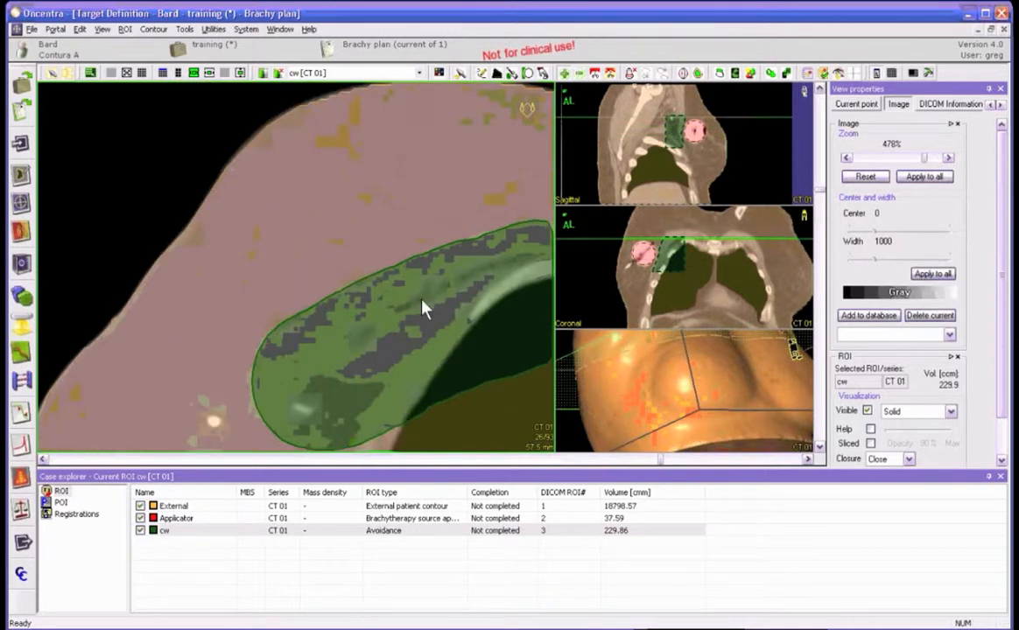
{"action": "scroll", "coordinate": [424, 308], "scroll_direction": "down", "scroll_amount": 12}
{"action": "scroll", "coordinate": [418, 301], "scroll_direction": "up", "scroll_amount": 1}
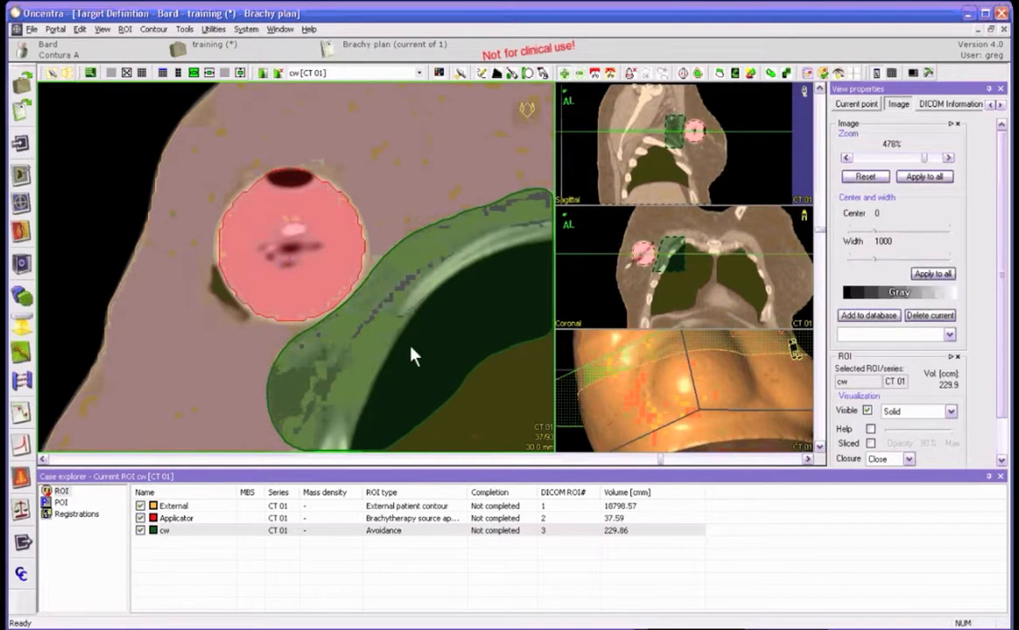
Hide the cw ROI and create a new ROI named Ribs.
{"action": "left_click", "coordinate": [141, 531]}
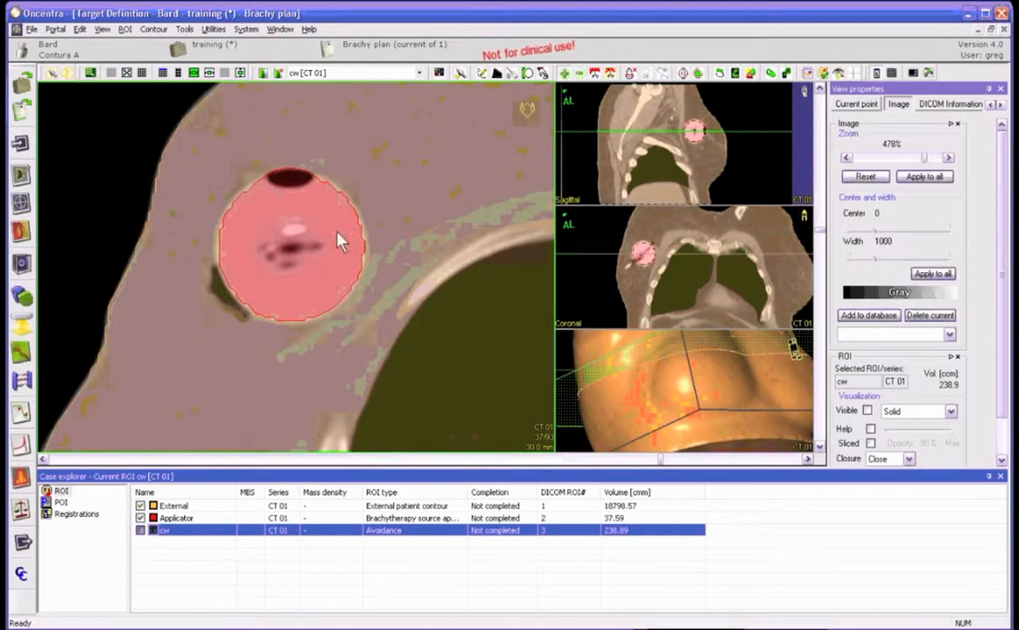
{"action": "left_click", "coordinate": [264, 73]}
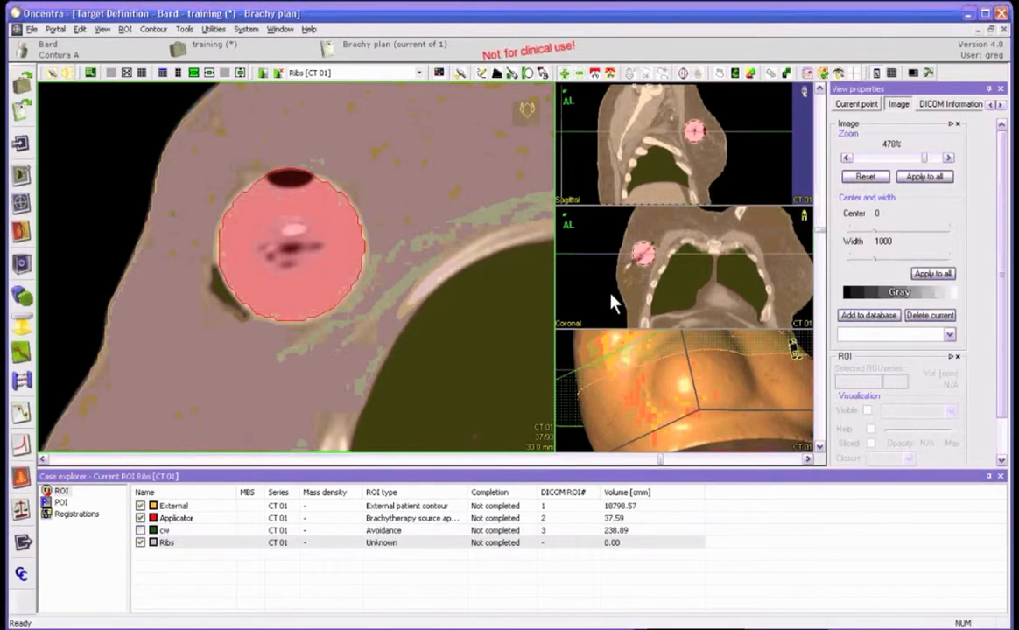
Set the Pearl tool radius to 13 mm and paint the rib on slice 29 into the Ribs ROI.
{"action": "left_click", "coordinate": [527, 74]}
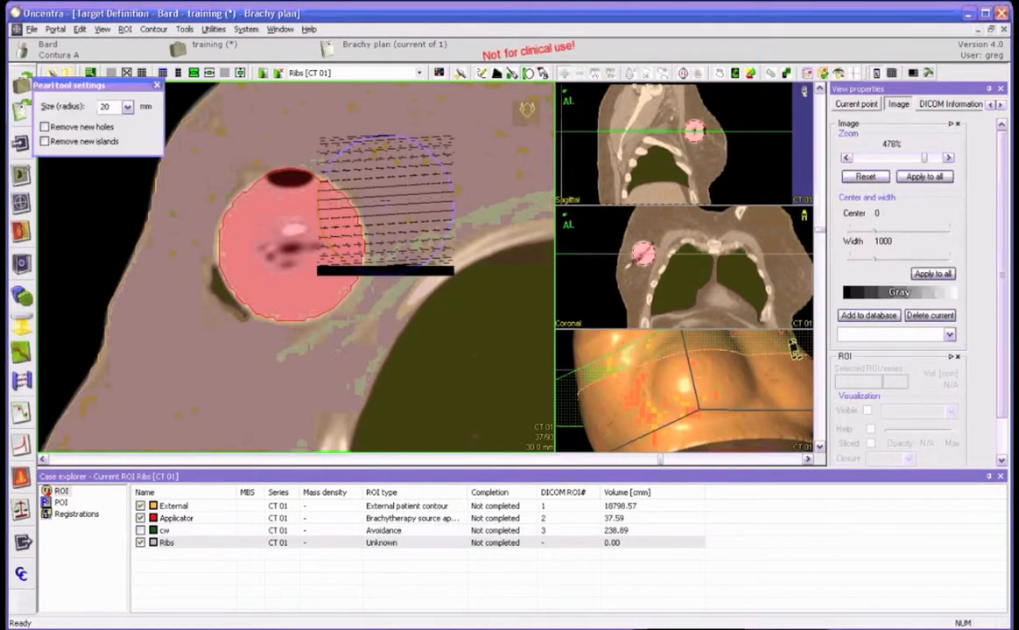
{"action": "left_click_drag", "start_coordinate": [115, 106], "coordinate": [75, 107]}
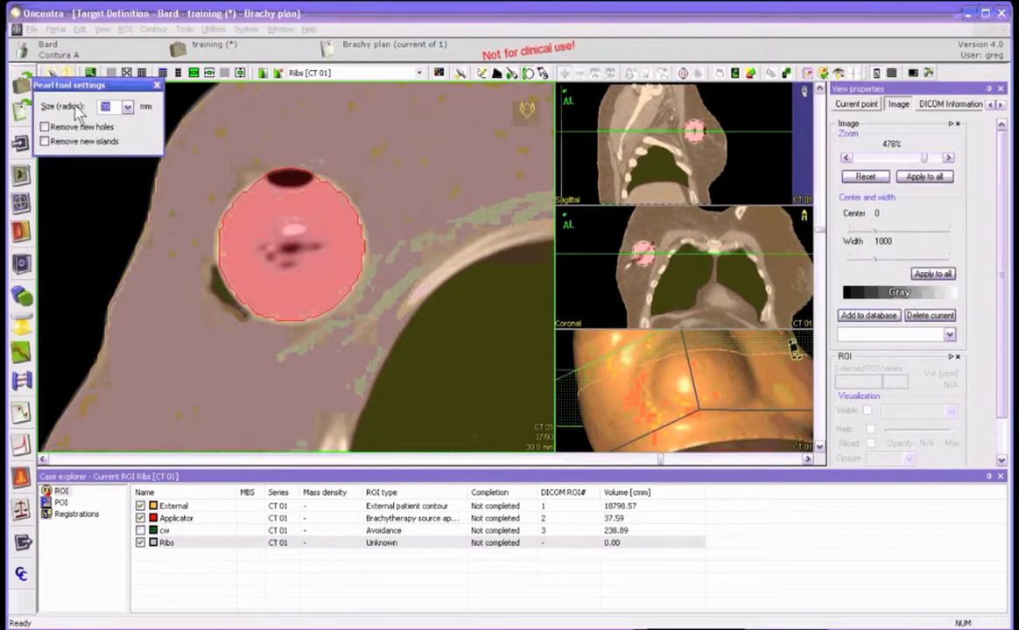
{"action": "type", "text": "13"}
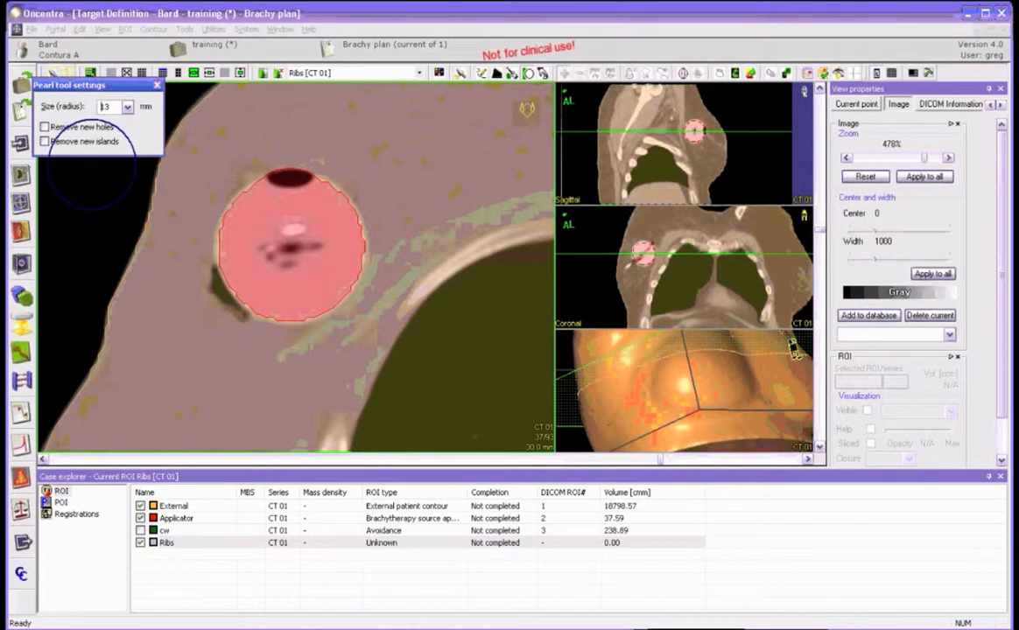
{"action": "scroll", "coordinate": [501, 322], "scroll_direction": "up", "scroll_amount": 2}
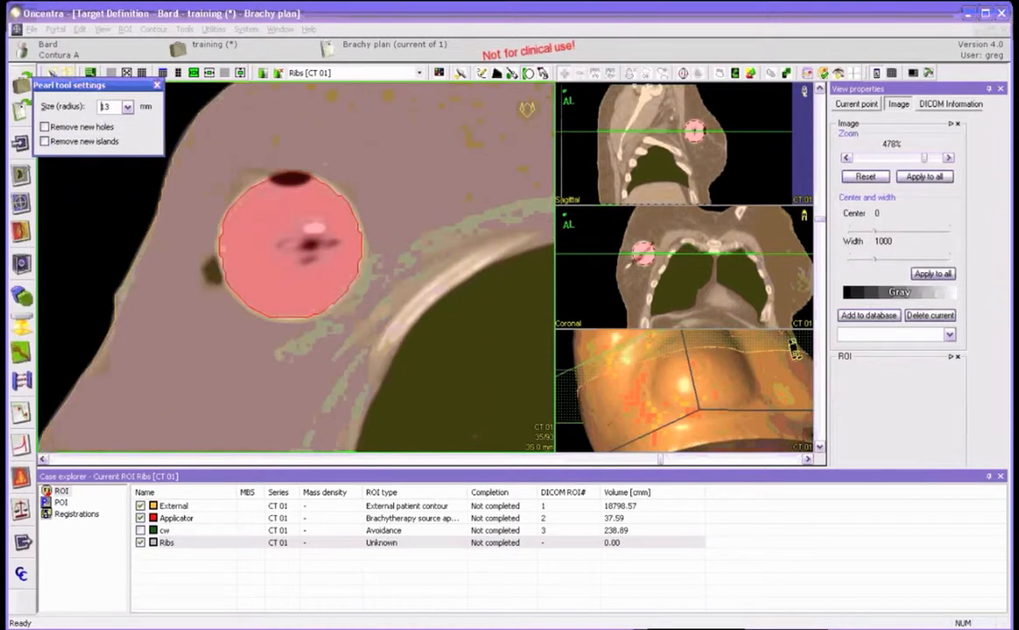
{"action": "scroll", "coordinate": [444, 351], "scroll_direction": "up", "scroll_amount": 5}
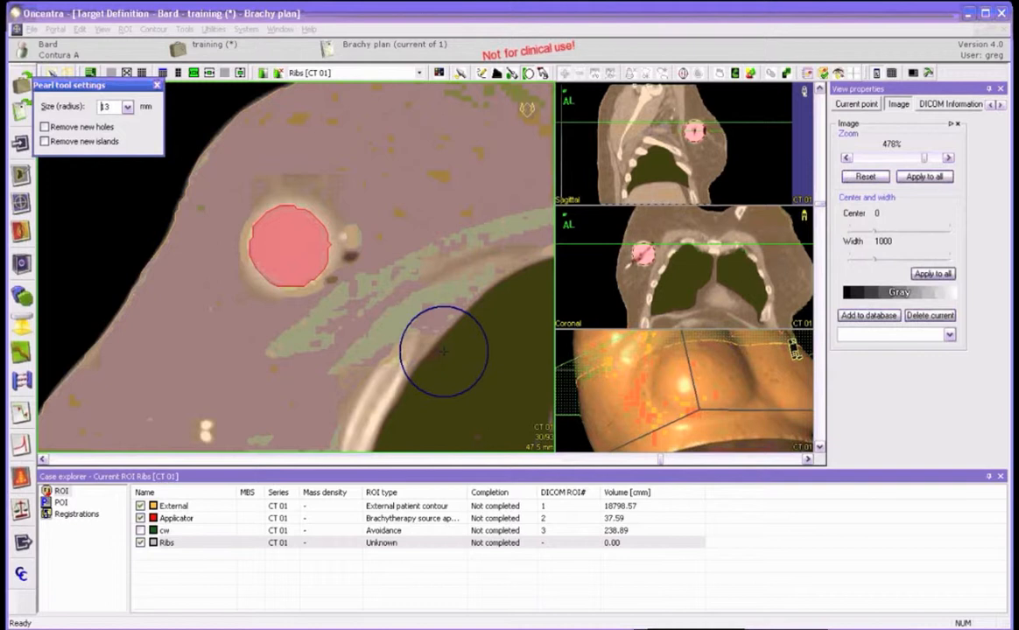
{"action": "scroll", "coordinate": [444, 351], "scroll_direction": "up", "scroll_amount": 1}
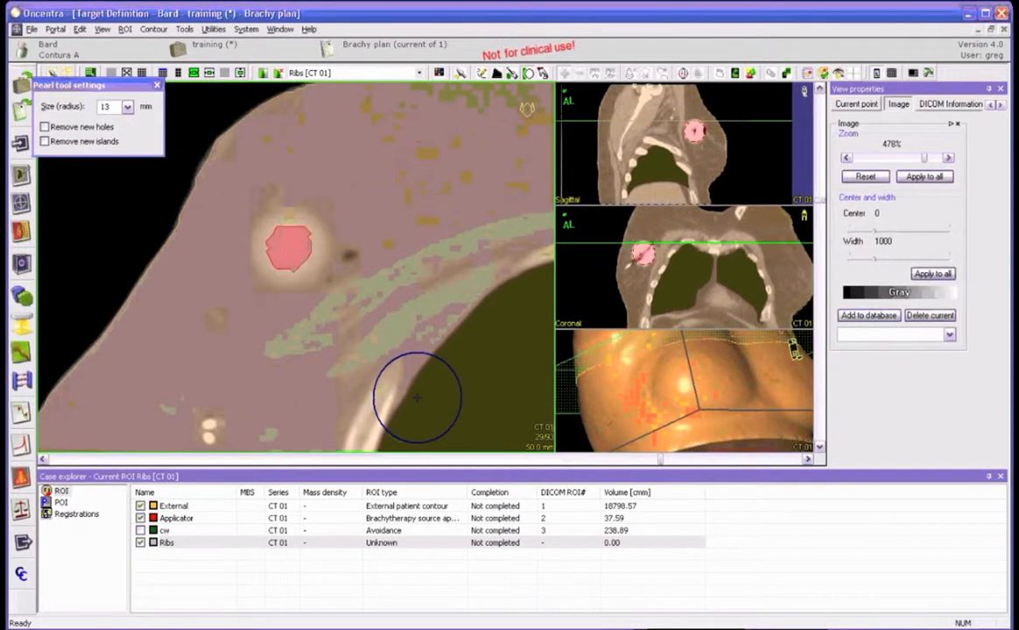
{"action": "mouse_move", "coordinate": [417, 398]}
{"action": "left_mouse_down"}
{"action": "mouse_move", "coordinate": [451, 382]}
{"action": "mouse_move", "coordinate": [440, 347]}
{"action": "mouse_move", "coordinate": [464, 398]}
{"action": "left_mouse_up"}
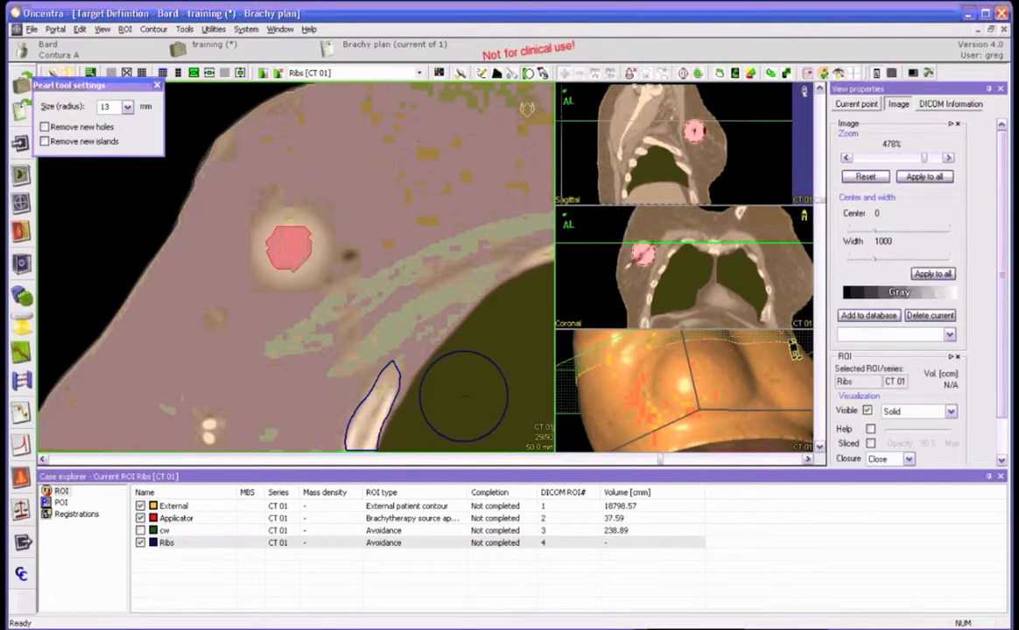
Paint the rib along the lung edge on slice 24 into the Ribs ROI with the 13 mm Pearl tool.
{"action": "scroll", "coordinate": [460, 354], "scroll_direction": "down", "scroll_amount": 1}
{"action": "scroll", "coordinate": [461, 354], "scroll_direction": "up", "scroll_amount": 1}
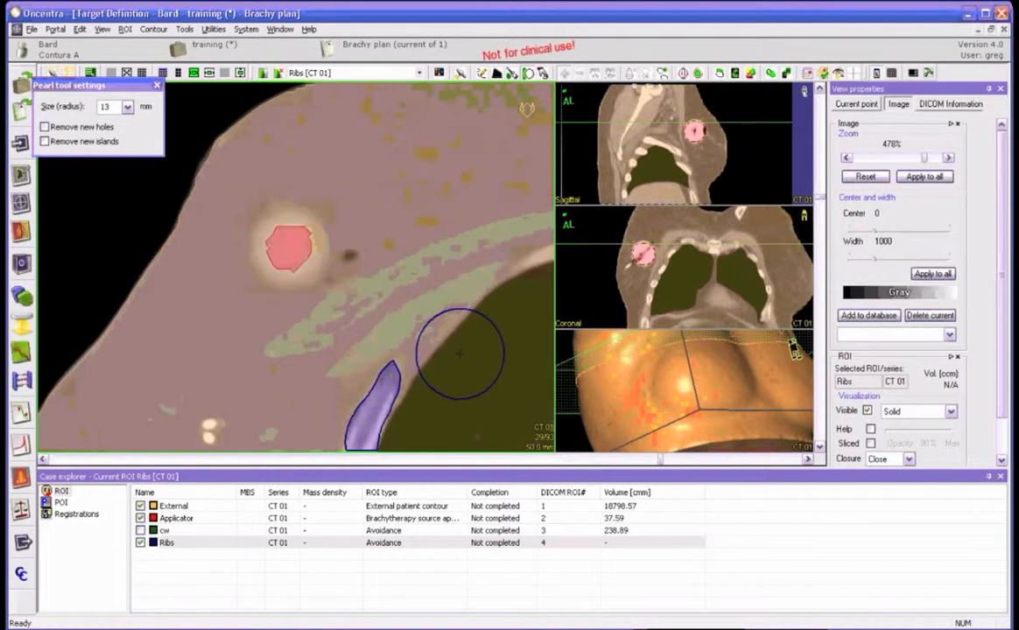
{"action": "scroll", "coordinate": [460, 354], "scroll_direction": "up", "scroll_amount": 5}
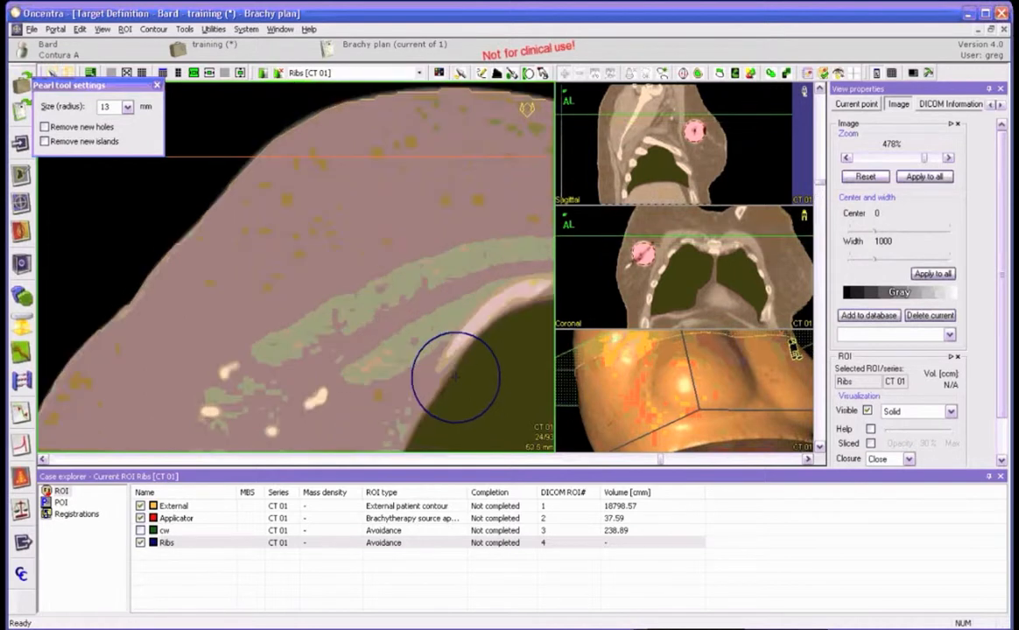
{"action": "mouse_move", "coordinate": [478, 383]}
{"action": "left_mouse_down"}
{"action": "mouse_move", "coordinate": [516, 326]}
{"action": "mouse_move", "coordinate": [547, 317]}
{"action": "left_mouse_up"}
{"action": "mouse_move", "coordinate": [425, 400]}
{"action": "left_mouse_down"}
{"action": "mouse_move", "coordinate": [483, 401]}
{"action": "mouse_move", "coordinate": [466, 401]}
{"action": "left_mouse_up"}
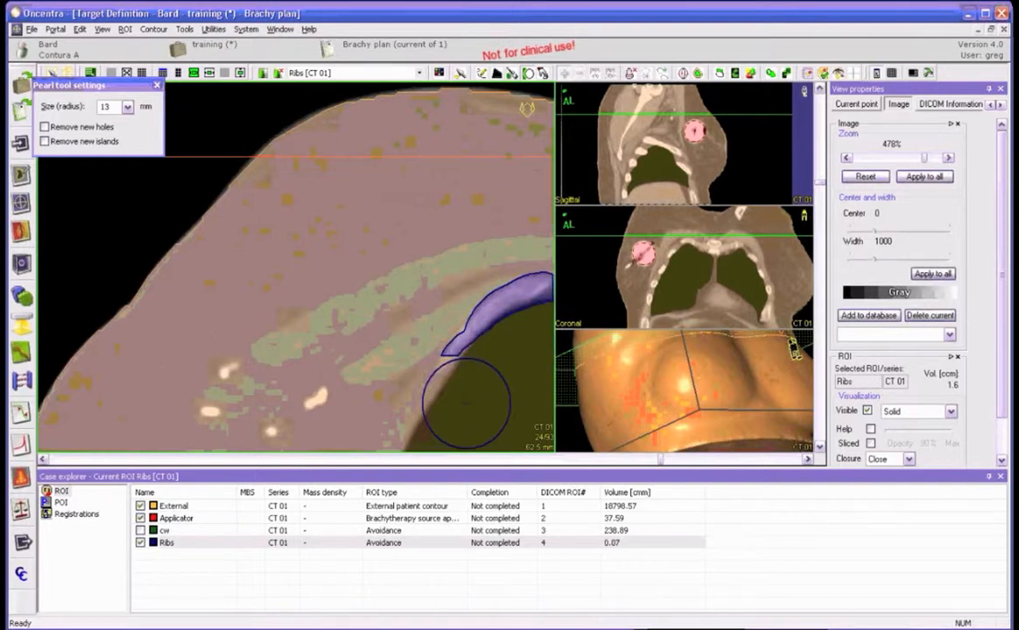
Contour the rib on slices 25 and 26 in the Ribs ROI with the 13 mm Pearl tool.
{"action": "scroll", "coordinate": [496, 369], "scroll_direction": "down", "scroll_amount": 1}
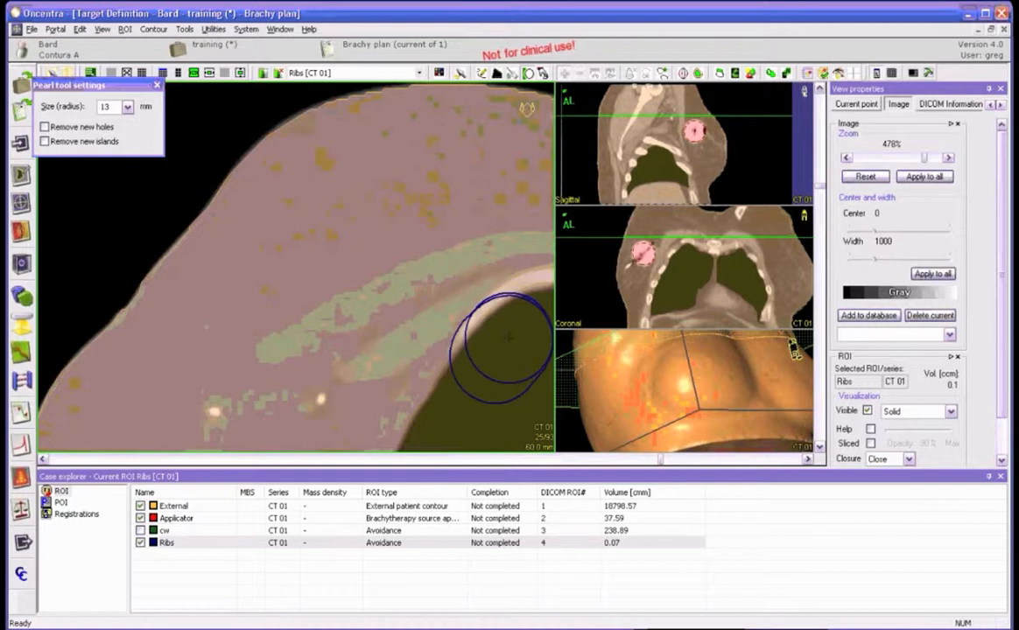
{"action": "left_click_drag", "start_coordinate": [508, 338], "coordinate": [413, 464]}
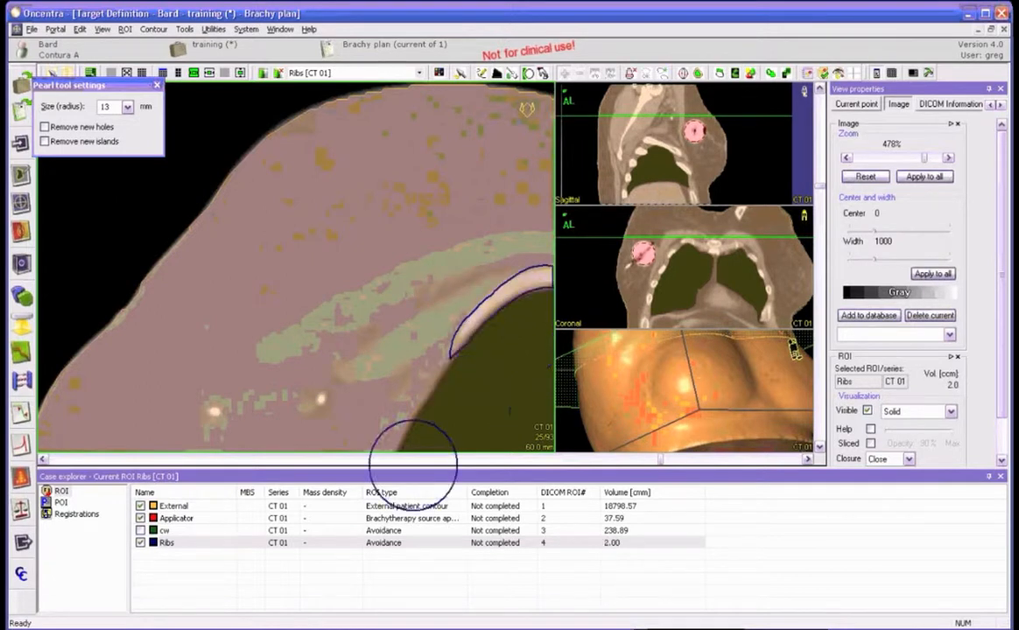
{"action": "scroll", "coordinate": [446, 378], "scroll_direction": "down", "scroll_amount": 1}
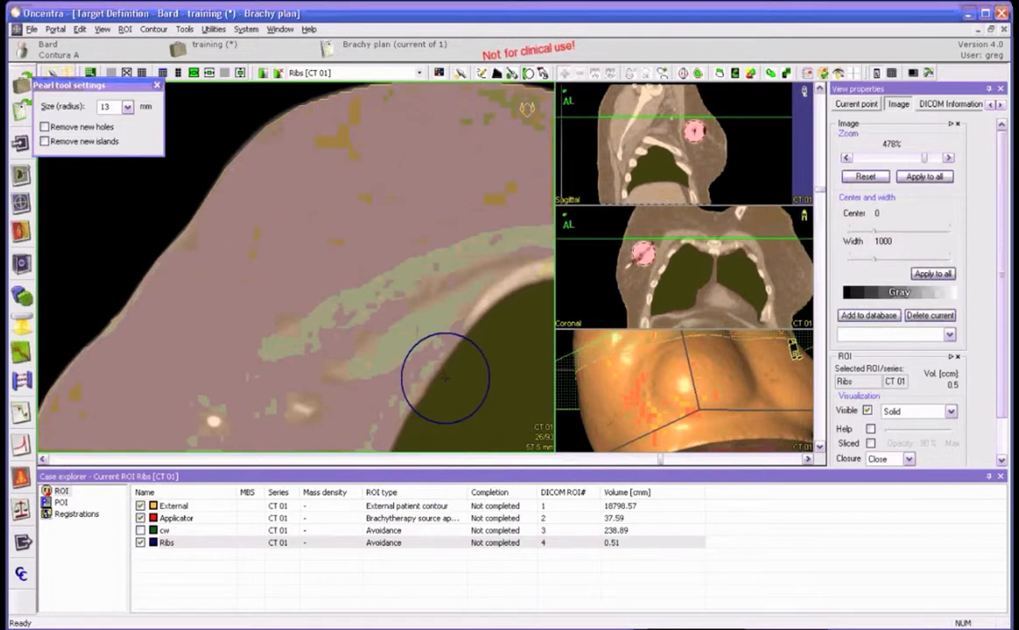
{"action": "mouse_move", "coordinate": [507, 334]}
{"action": "left_mouse_down"}
{"action": "mouse_move", "coordinate": [440, 386]}
{"action": "mouse_move", "coordinate": [511, 347]}
{"action": "left_mouse_up"}
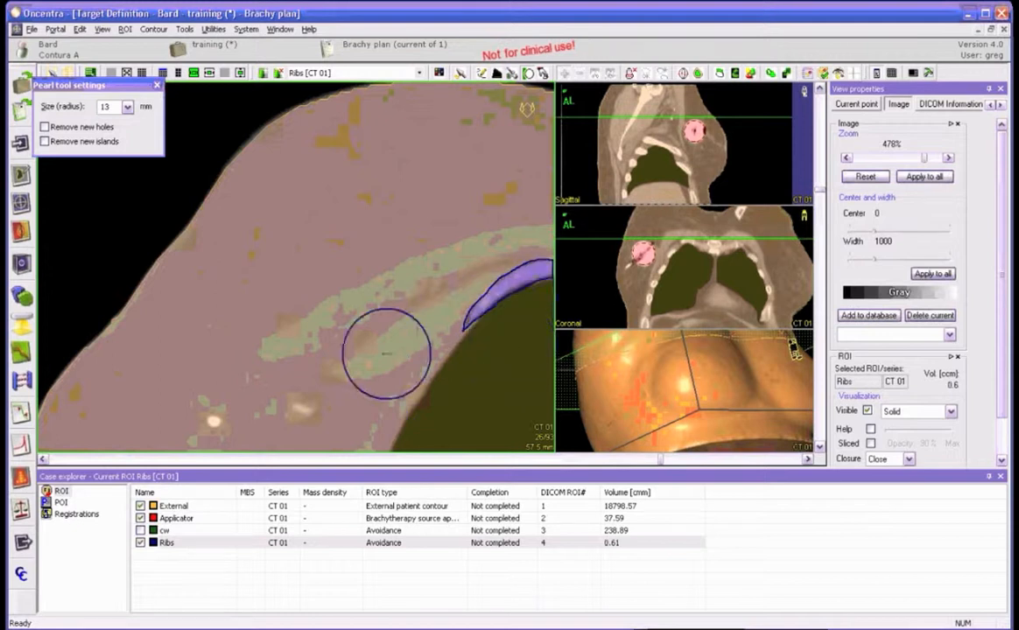
Contour the rib on slice 27 and both rib sections on slice 28 in the Ribs ROI, trimming off the lung with the 13 mm Pearl tool.
{"action": "scroll", "coordinate": [411, 400], "scroll_direction": "down", "scroll_amount": 1}
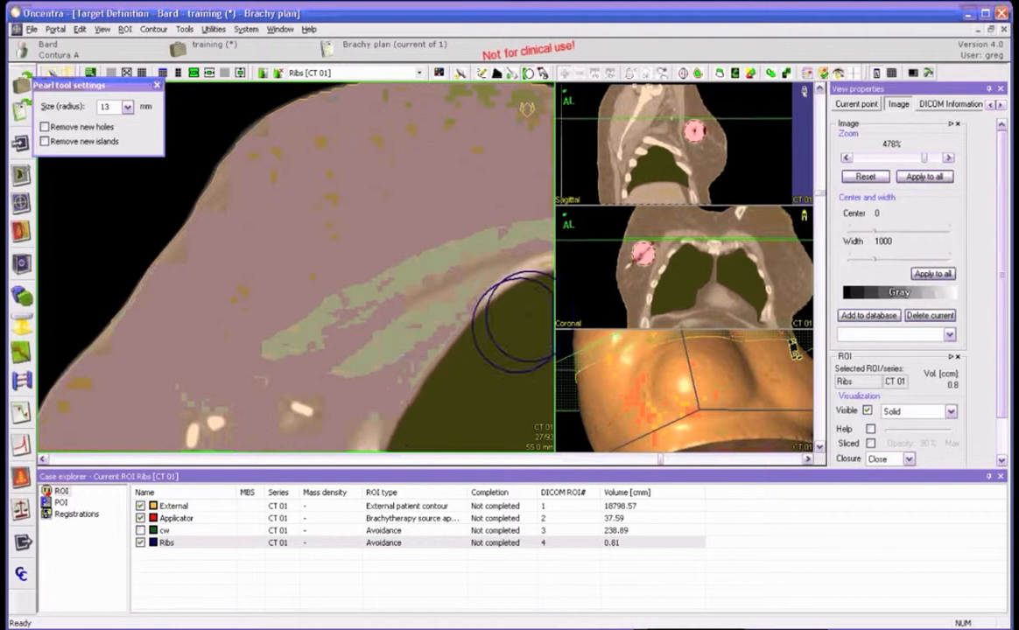
{"action": "mouse_move", "coordinate": [529, 317]}
{"action": "left_mouse_down"}
{"action": "mouse_move", "coordinate": [483, 358]}
{"action": "mouse_move", "coordinate": [537, 323]}
{"action": "left_mouse_up"}
{"action": "scroll", "coordinate": [530, 310], "scroll_direction": "down", "scroll_amount": 1}
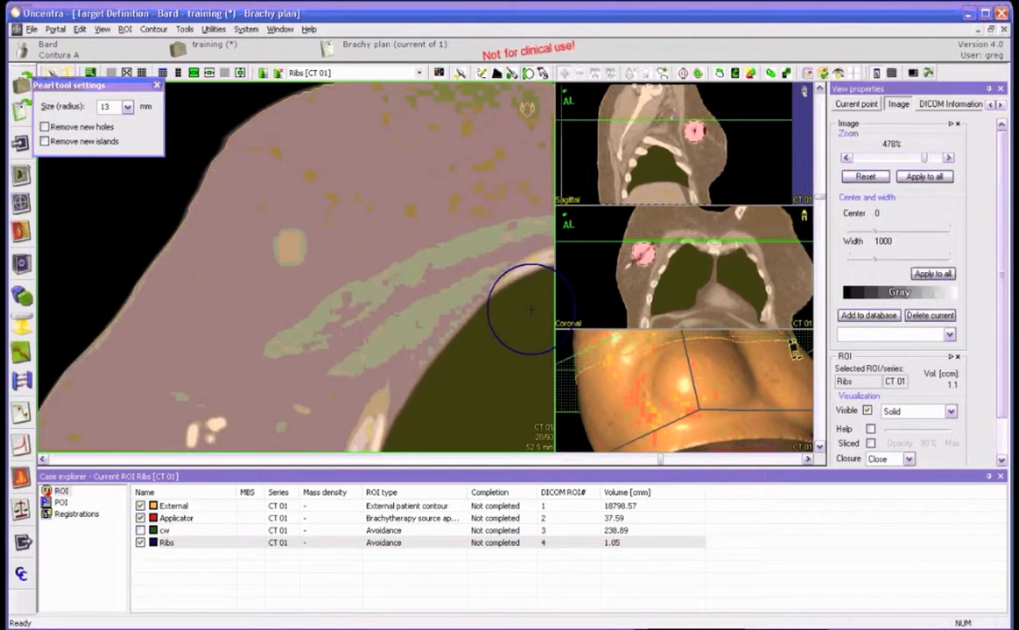
{"action": "left_click", "coordinate": [530, 310]}
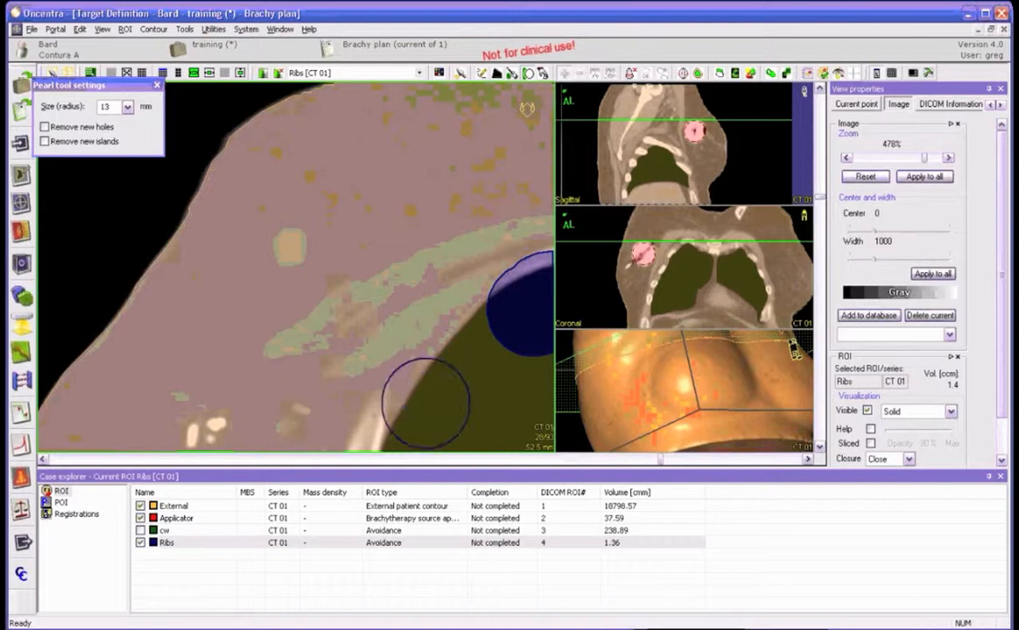
{"action": "left_click_drag", "start_coordinate": [410, 421], "coordinate": [399, 422]}
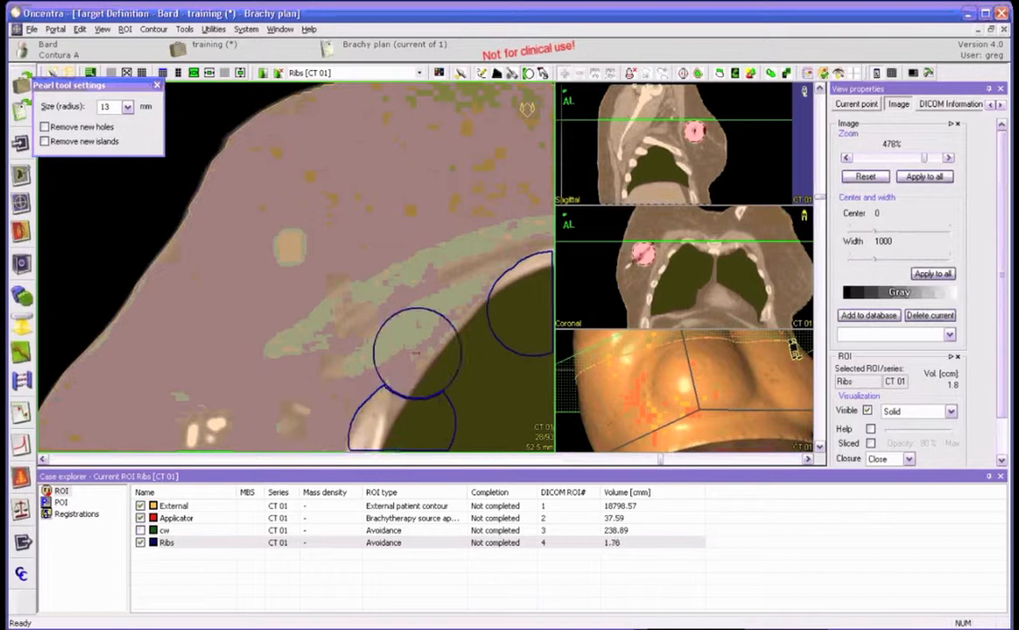
{"action": "mouse_move", "coordinate": [417, 353]}
{"action": "left_mouse_down"}
{"action": "mouse_move", "coordinate": [461, 375]}
{"action": "mouse_move", "coordinate": [545, 315]}
{"action": "left_mouse_up"}
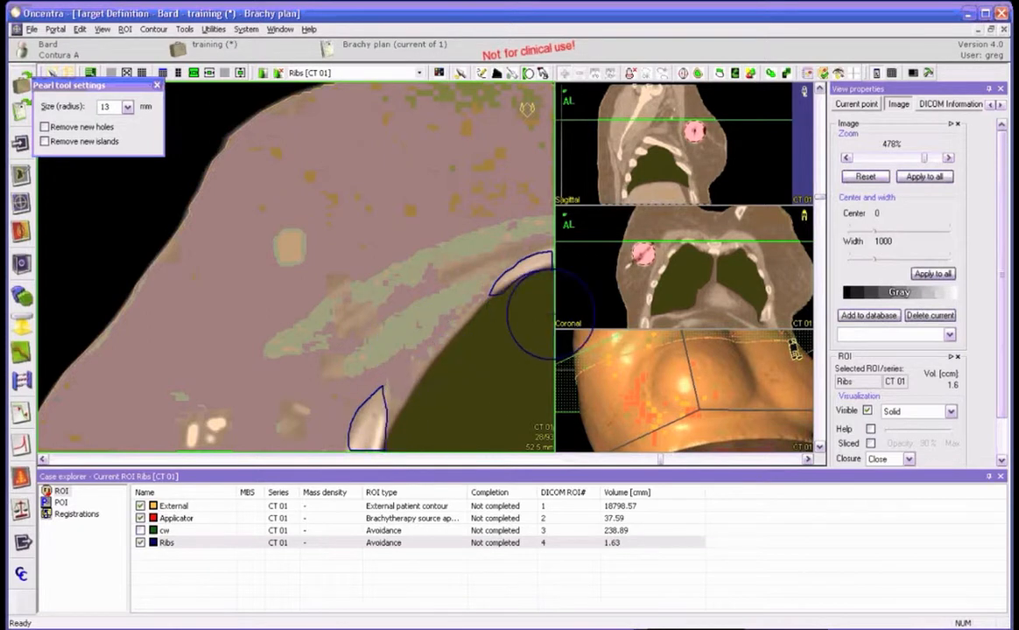
Add the missing upper rib section on slice 29 and contour the lower rib on slice 30 in the Ribs ROI with the 13 mm Pearl tool.
{"action": "scroll", "coordinate": [551, 314], "scroll_direction": "down", "scroll_amount": 1}
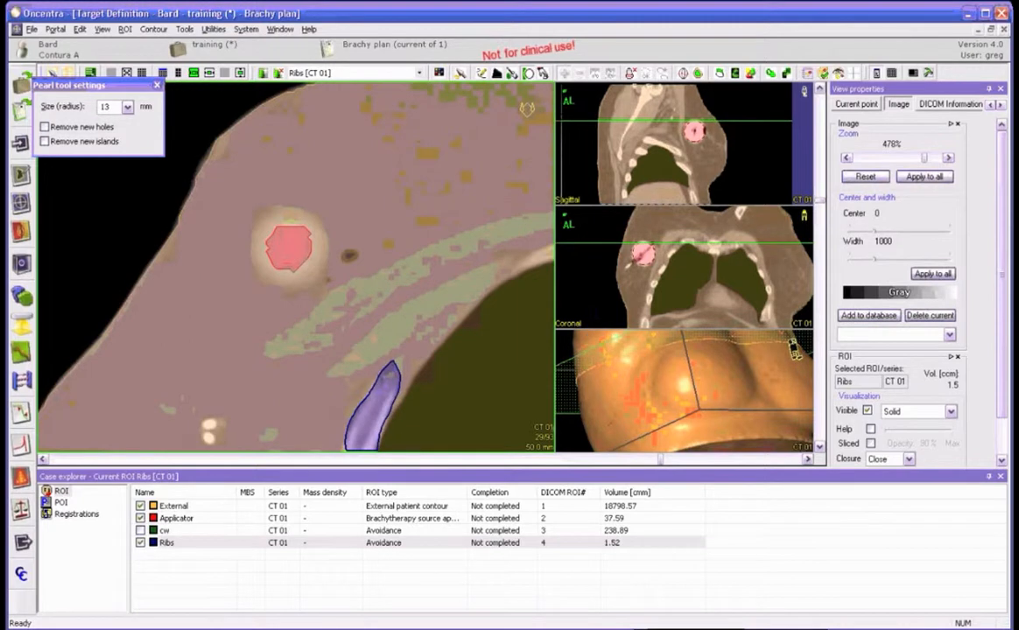
{"action": "mouse_move", "coordinate": [530, 303]}
{"action": "left_mouse_down"}
{"action": "mouse_move", "coordinate": [512, 273]}
{"action": "mouse_move", "coordinate": [529, 316]}
{"action": "mouse_move", "coordinate": [511, 355]}
{"action": "left_mouse_up"}
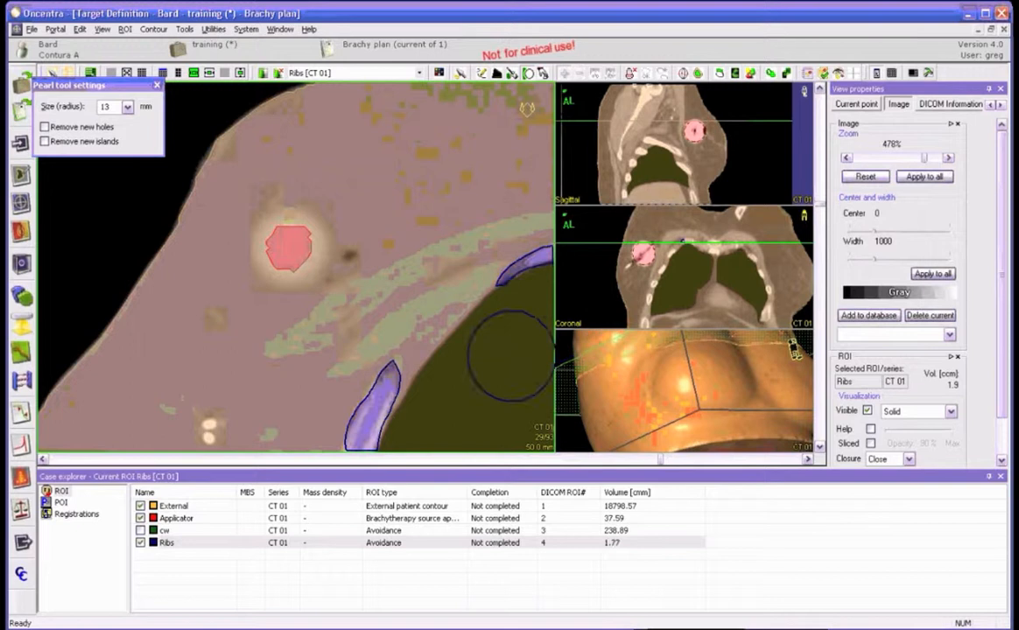
{"action": "scroll", "coordinate": [464, 368], "scroll_direction": "down", "scroll_amount": 1}
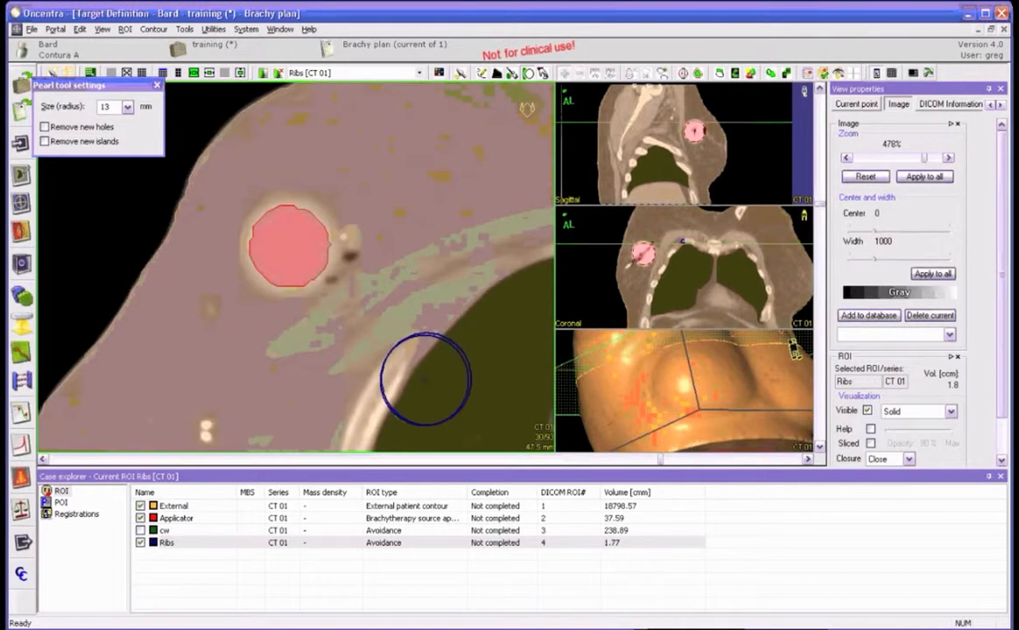
{"action": "left_click_drag", "start_coordinate": [424, 378], "coordinate": [385, 413]}
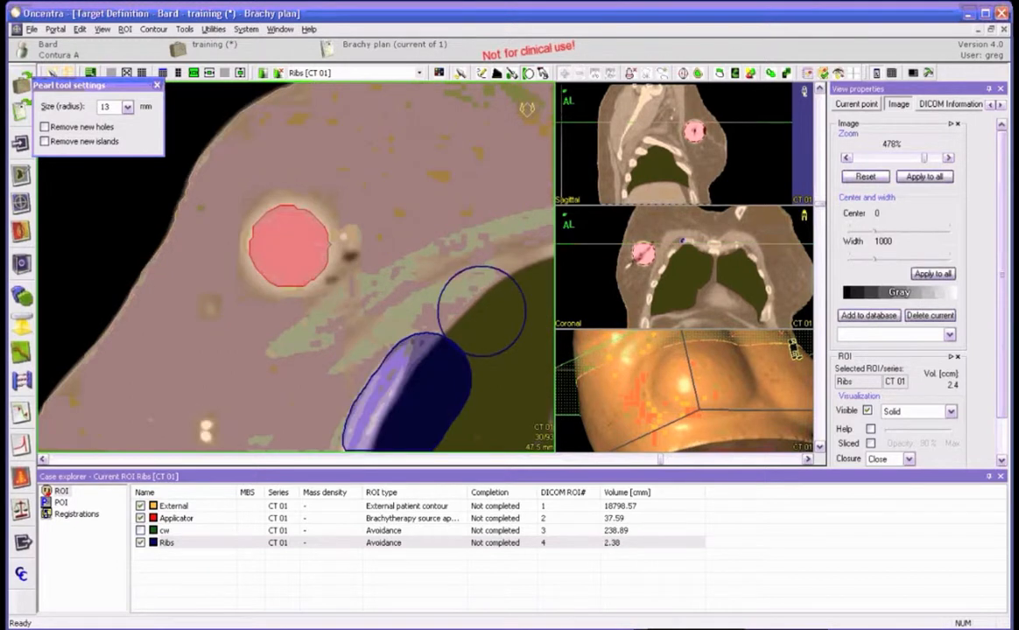
{"action": "left_click_drag", "start_coordinate": [481, 310], "coordinate": [438, 413]}
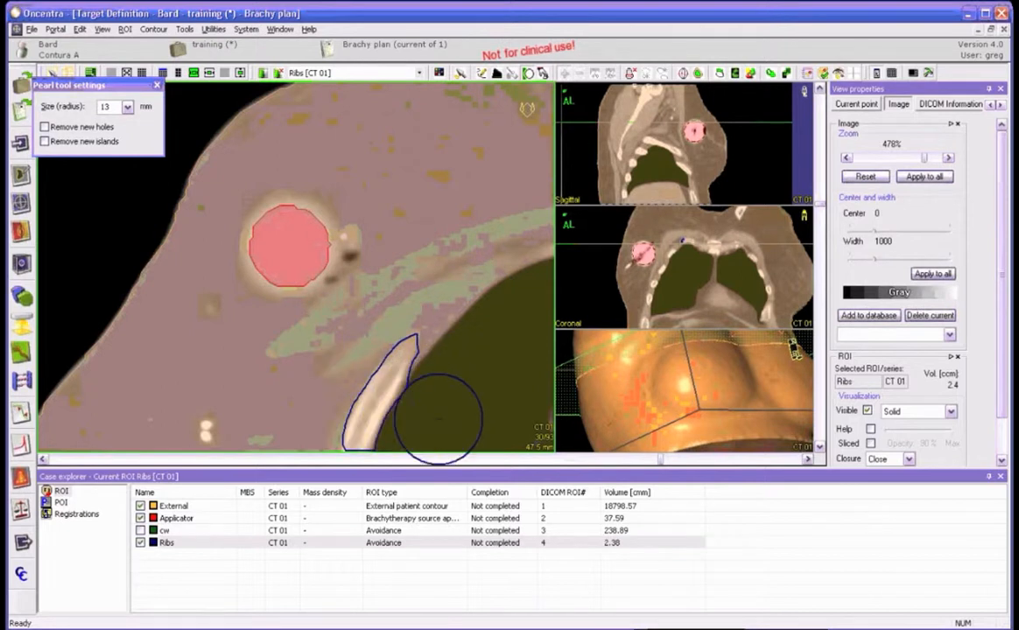
Paint the rib on slices 31 and 32 into the Ribs ROI and trim the contours back to the lung edge.
{"action": "scroll", "coordinate": [451, 344], "scroll_direction": "down", "scroll_amount": 1}
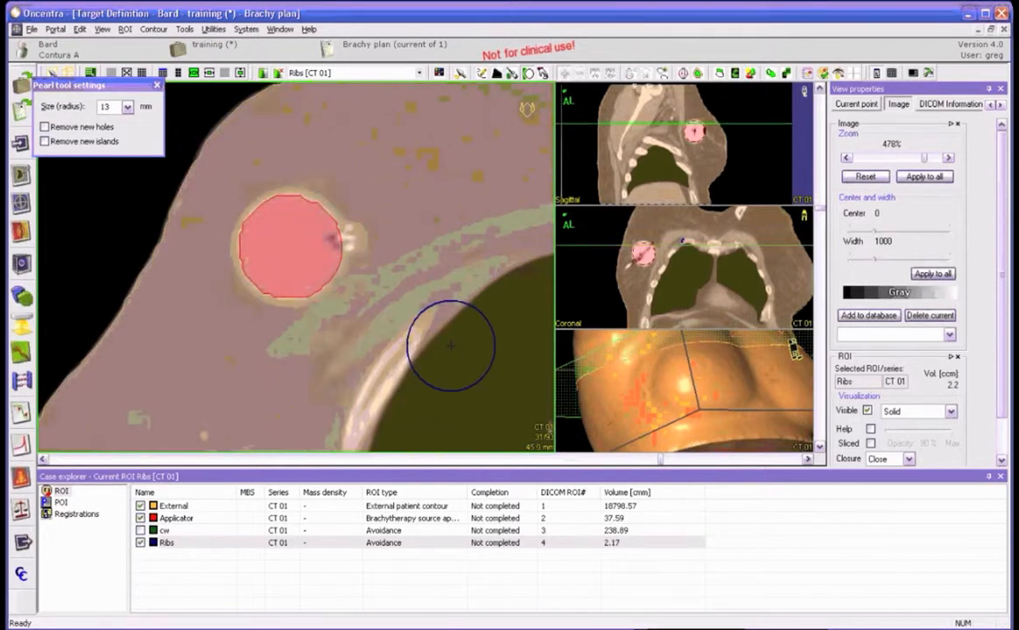
{"action": "left_click_drag", "start_coordinate": [450, 345], "coordinate": [399, 410]}
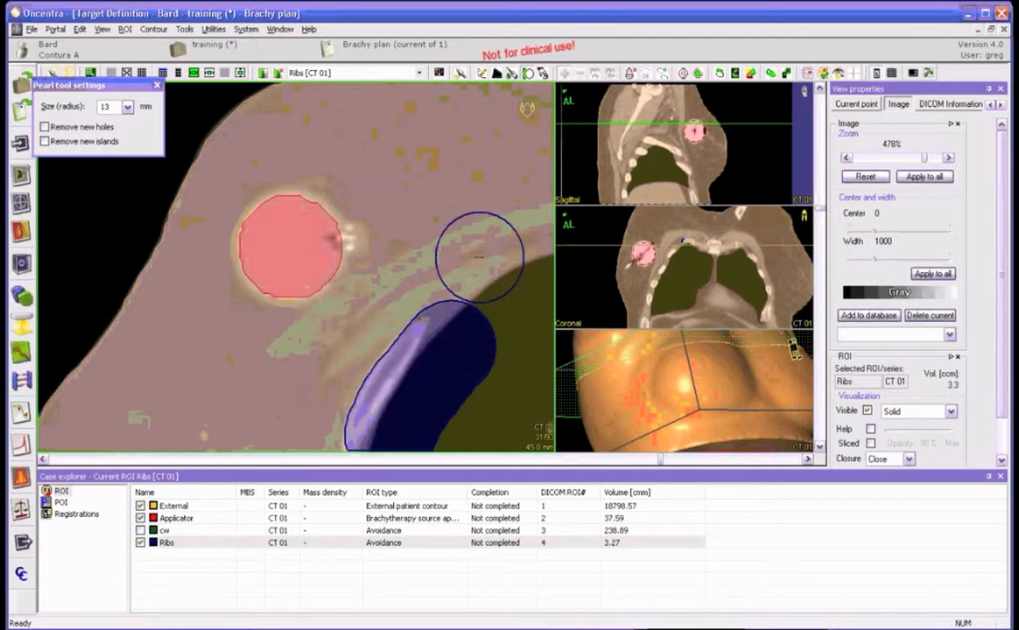
{"action": "mouse_move", "coordinate": [478, 257]}
{"action": "left_mouse_down"}
{"action": "mouse_move", "coordinate": [464, 359]}
{"action": "mouse_move", "coordinate": [428, 427]}
{"action": "left_mouse_up"}
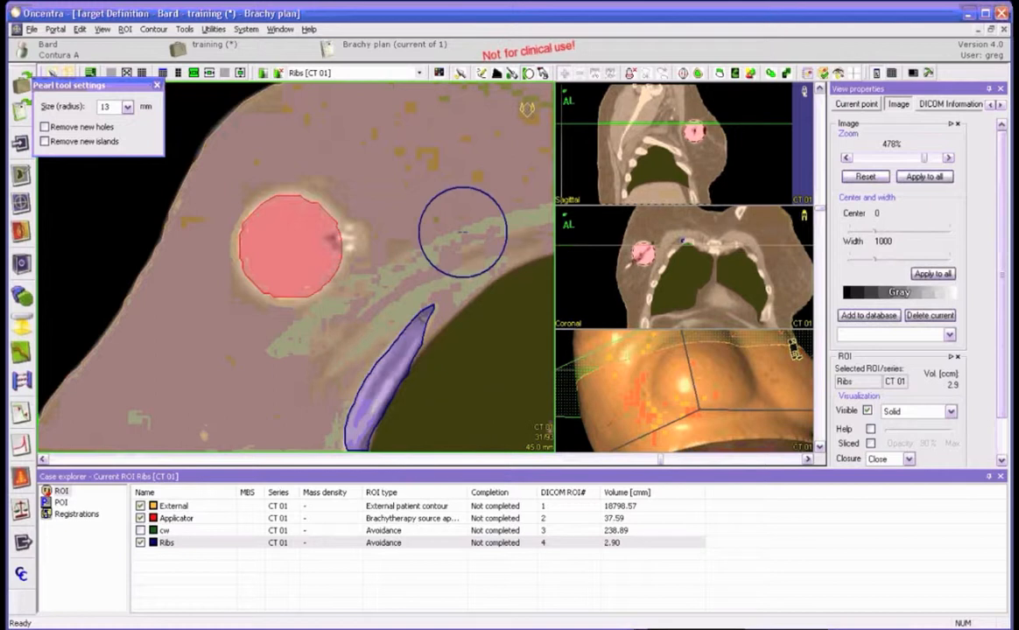
{"action": "scroll", "coordinate": [460, 328], "scroll_direction": "down", "scroll_amount": 1}
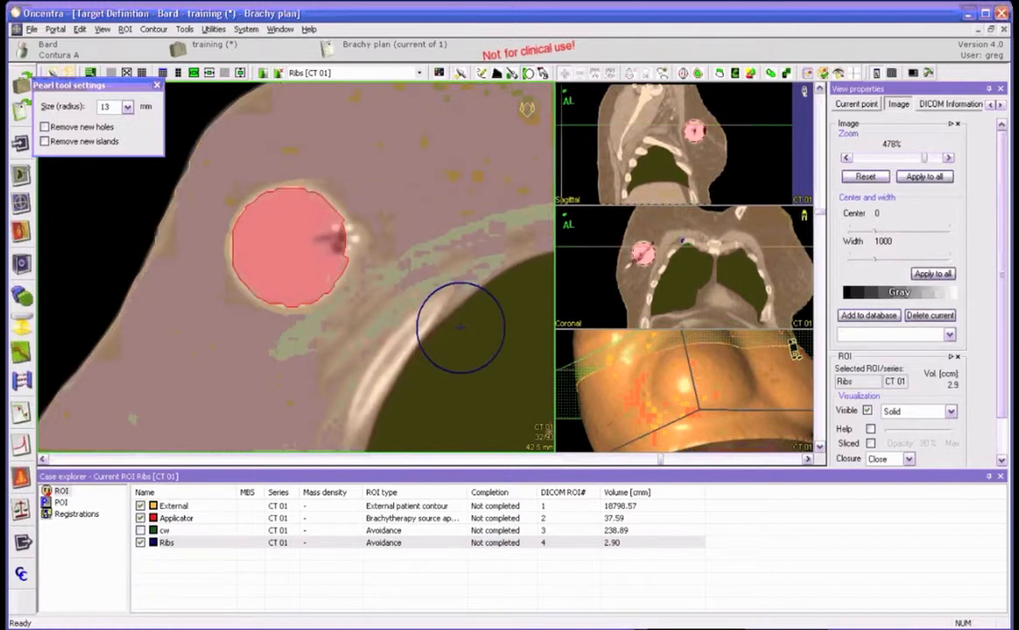
{"action": "left_click_drag", "start_coordinate": [461, 327], "coordinate": [405, 388]}
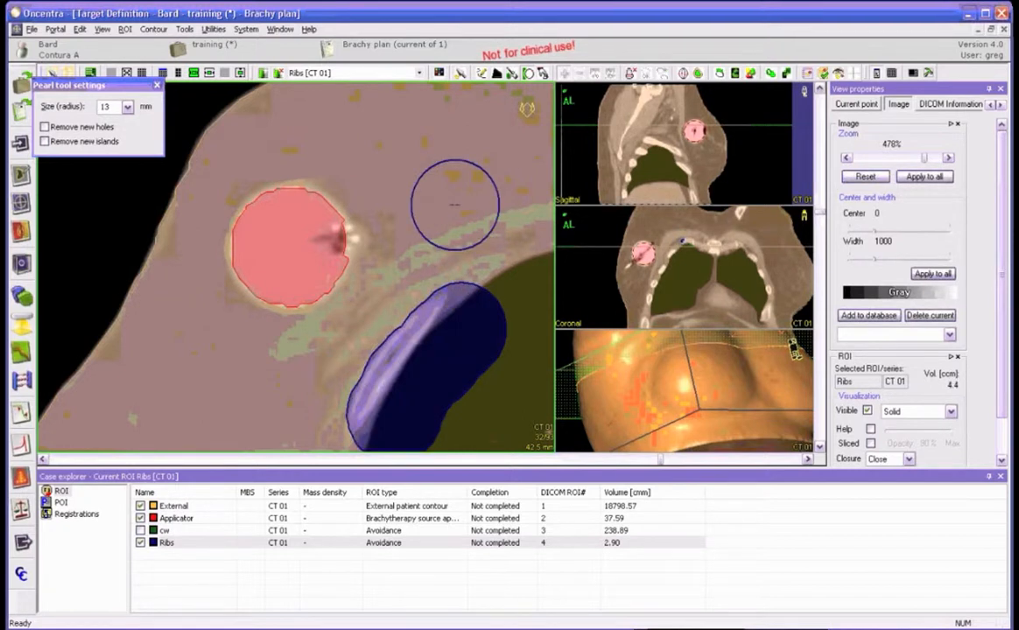
{"action": "mouse_move", "coordinate": [491, 290]}
{"action": "left_mouse_down"}
{"action": "mouse_move", "coordinate": [472, 360]}
{"action": "mouse_move", "coordinate": [389, 447]}
{"action": "left_mouse_up"}
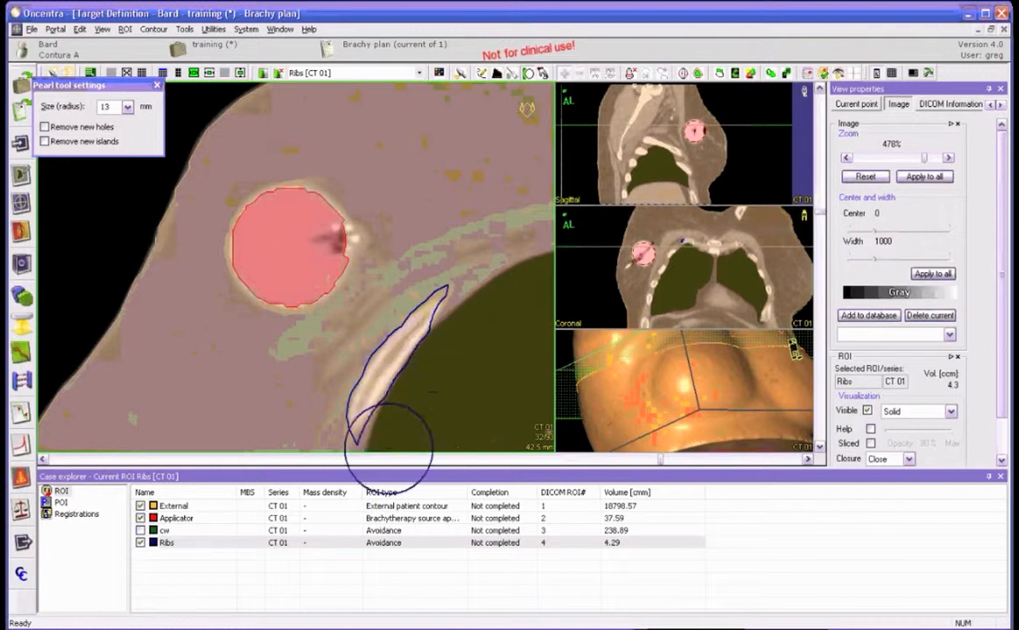
Contour the rib on slices 33 and 34 in the Ribs ROI, removing the part overlapping the lung with the 13 mm Pearl tool.
{"action": "scroll", "coordinate": [455, 322], "scroll_direction": "down", "scroll_amount": 1}
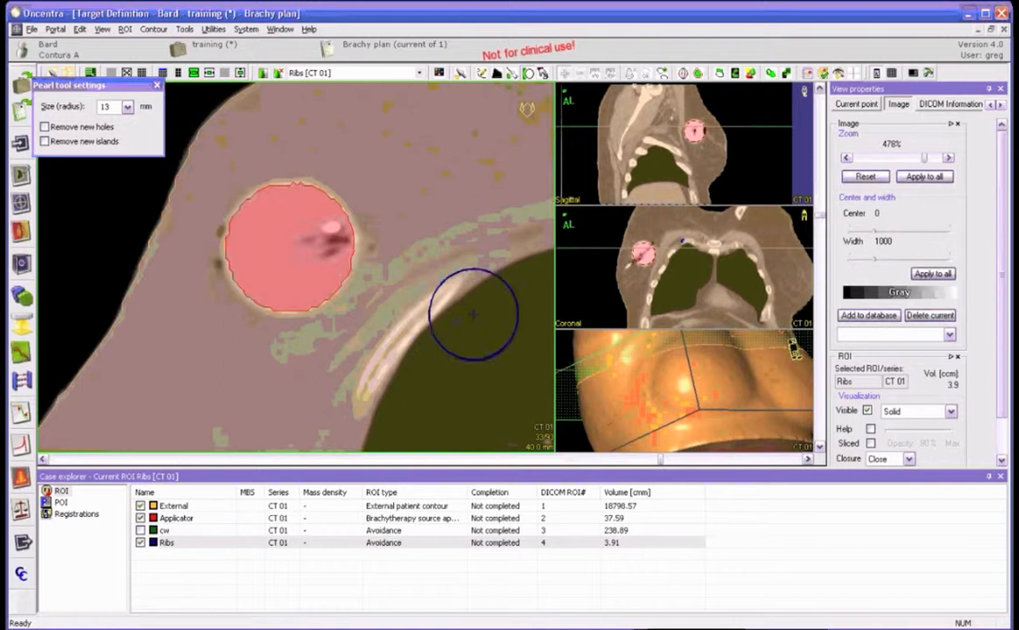
{"action": "mouse_move", "coordinate": [473, 314]}
{"action": "left_mouse_down"}
{"action": "mouse_move", "coordinate": [396, 405]}
{"action": "mouse_move", "coordinate": [503, 254]}
{"action": "left_mouse_up"}
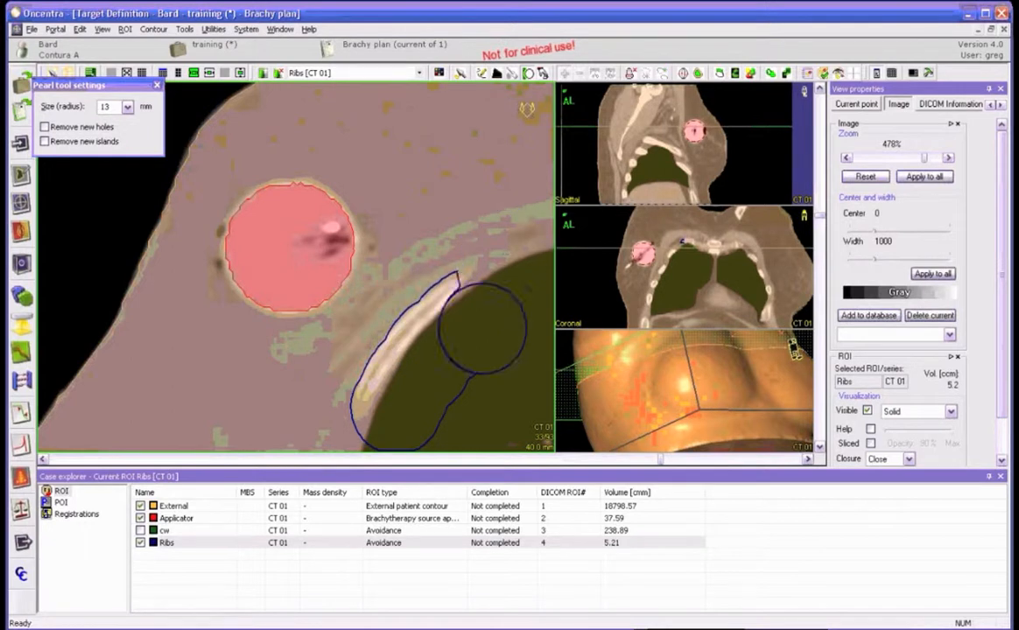
{"action": "left_click_drag", "start_coordinate": [482, 328], "coordinate": [419, 416]}
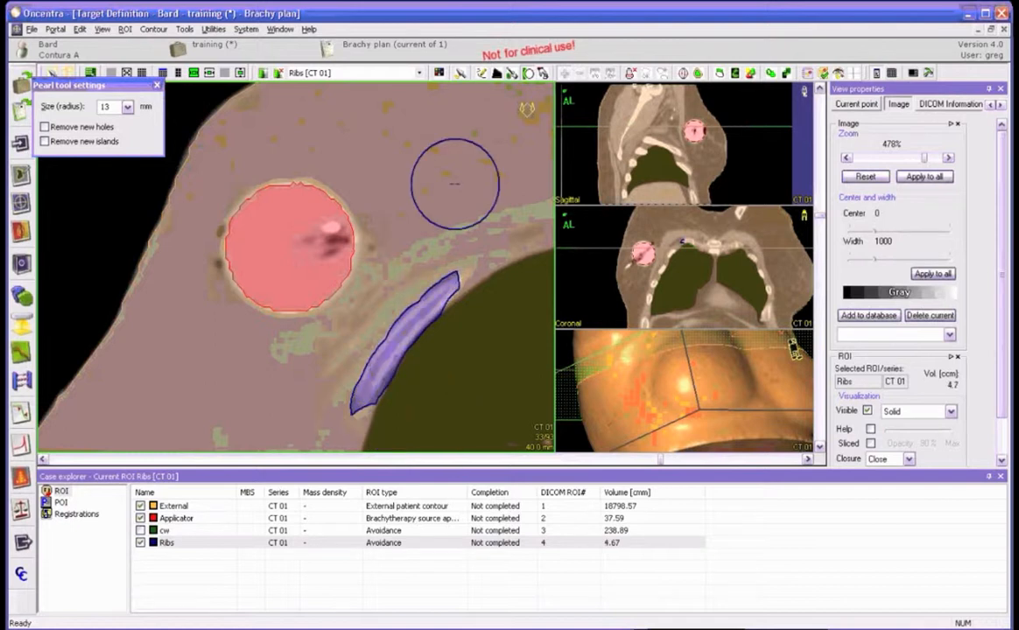
{"action": "scroll", "coordinate": [486, 302], "scroll_direction": "down", "scroll_amount": 1}
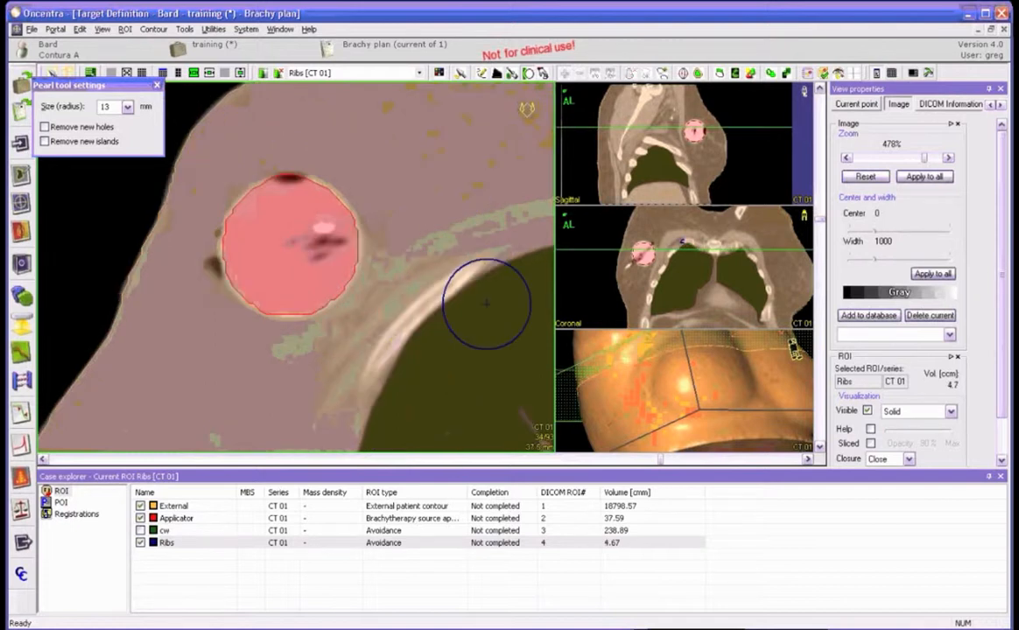
{"action": "mouse_move", "coordinate": [486, 302]}
{"action": "left_mouse_down"}
{"action": "mouse_move", "coordinate": [409, 379]}
{"action": "mouse_move", "coordinate": [400, 414]}
{"action": "mouse_move", "coordinate": [512, 314]}
{"action": "left_mouse_up"}
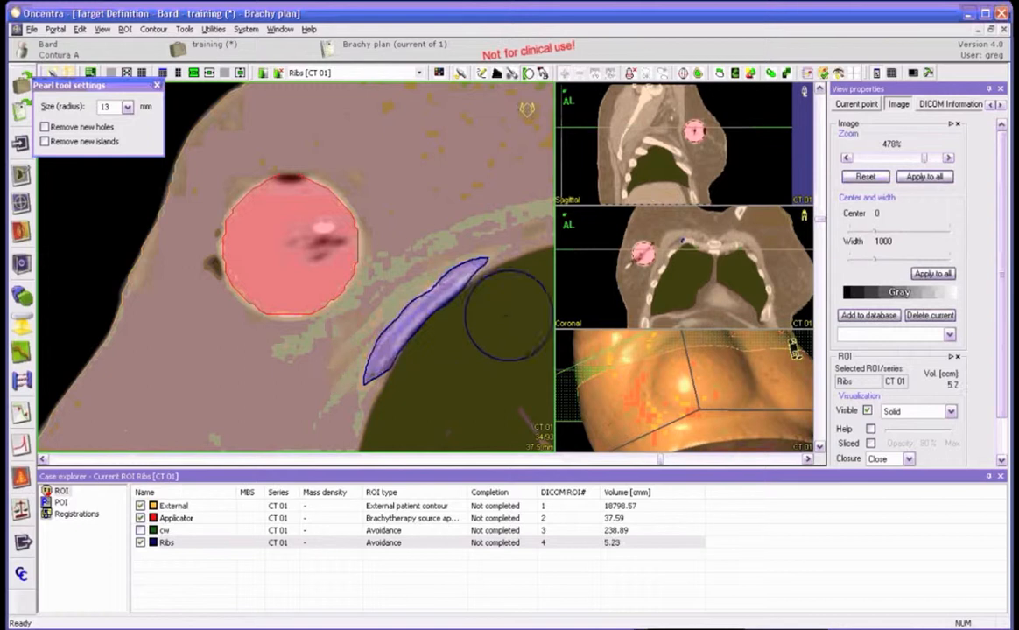
Contour the long rib along the lung edge on slices 35 and 36 in the Ribs ROI with the 13 mm Pearl tool.
{"action": "scroll", "coordinate": [529, 274], "scroll_direction": "down", "scroll_amount": 1}
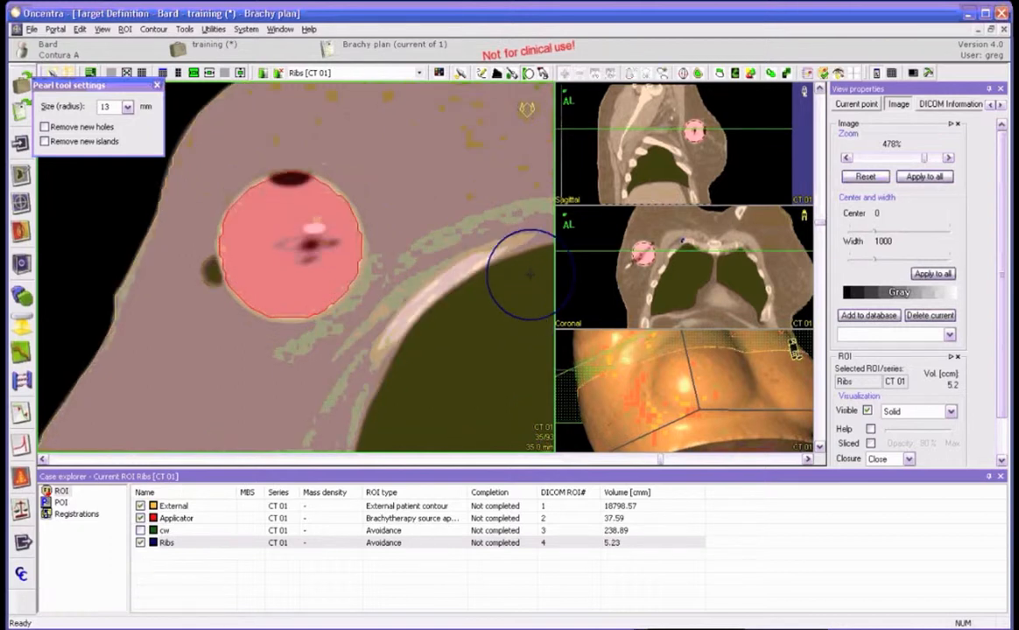
{"action": "mouse_move", "coordinate": [529, 274]}
{"action": "left_mouse_down"}
{"action": "mouse_move", "coordinate": [369, 387]}
{"action": "mouse_move", "coordinate": [483, 335]}
{"action": "left_mouse_up"}
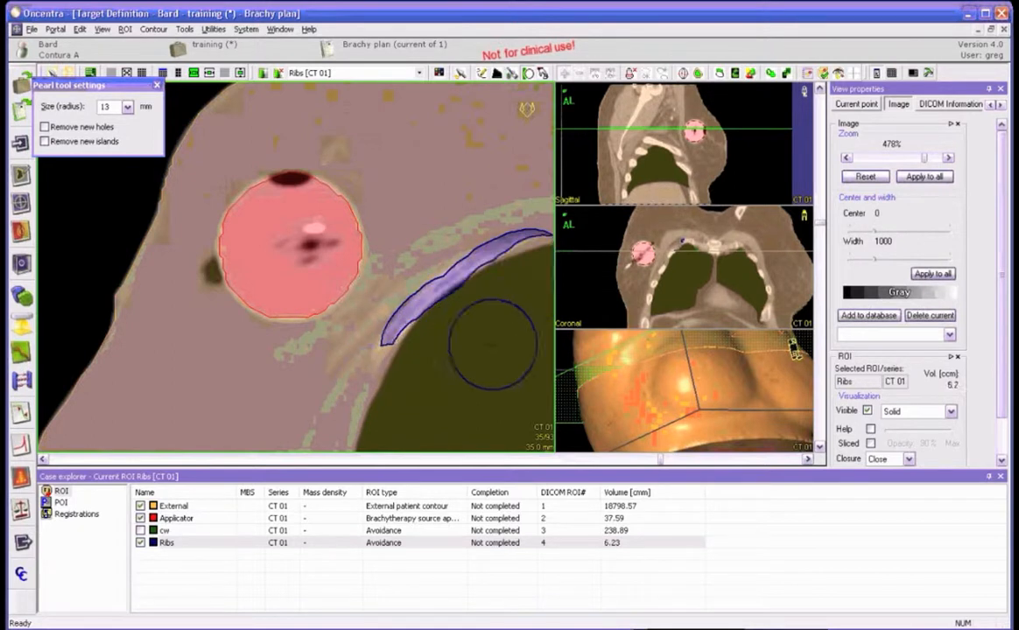
{"action": "scroll", "coordinate": [432, 341], "scroll_direction": "down", "scroll_amount": 1}
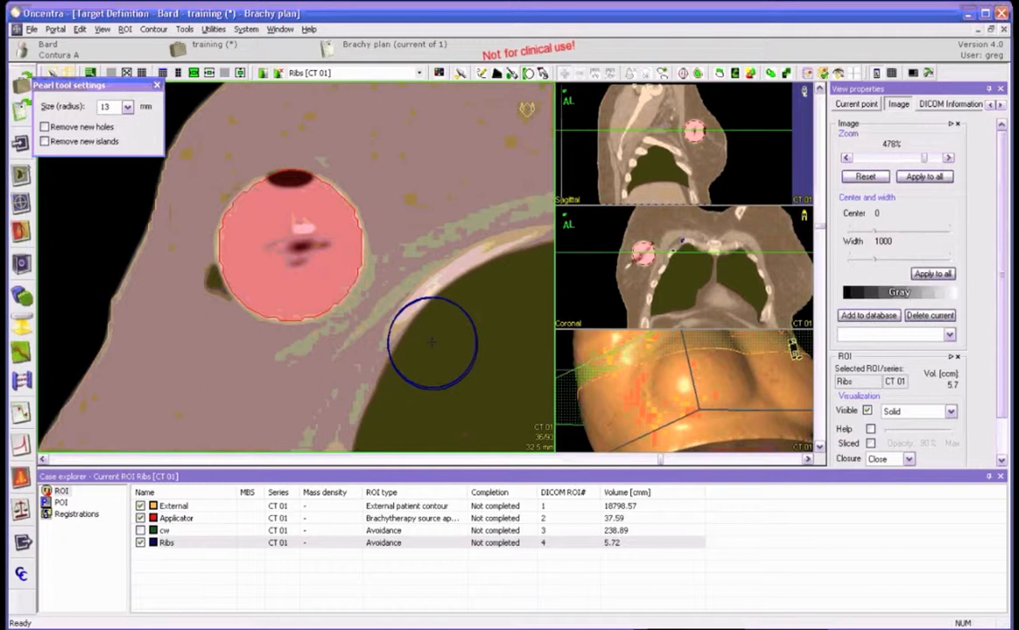
{"action": "mouse_move", "coordinate": [433, 341]}
{"action": "left_mouse_down"}
{"action": "mouse_move", "coordinate": [513, 272]}
{"action": "mouse_move", "coordinate": [465, 326]}
{"action": "left_mouse_up"}
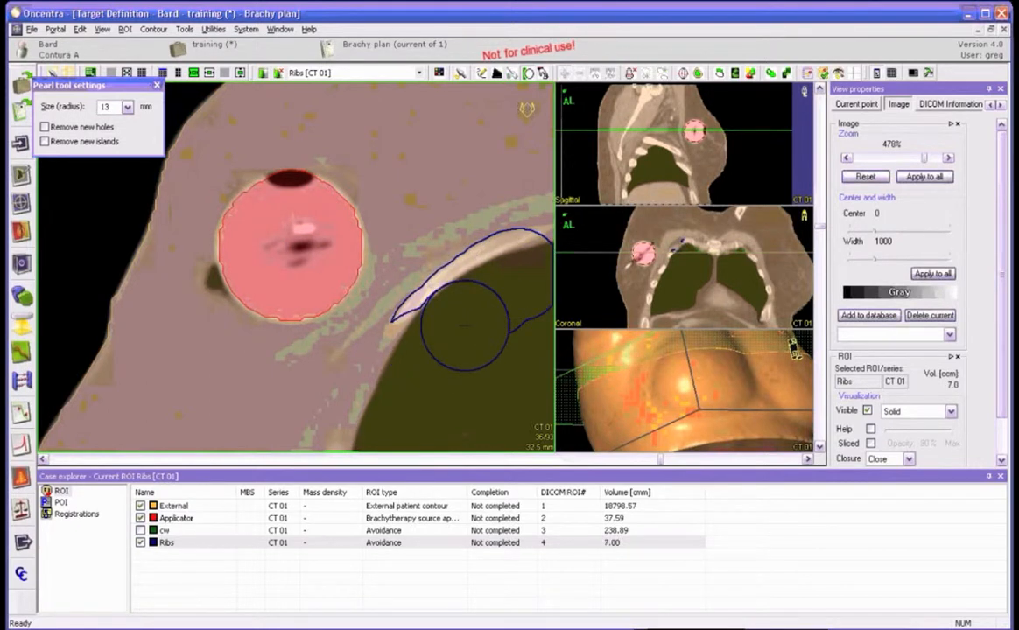
Contour both the upper and lower rib sections on slices 37 and 38 in the Ribs ROI, keeping the contours off the lung.
{"action": "scroll", "coordinate": [461, 350], "scroll_direction": "down", "scroll_amount": 1}
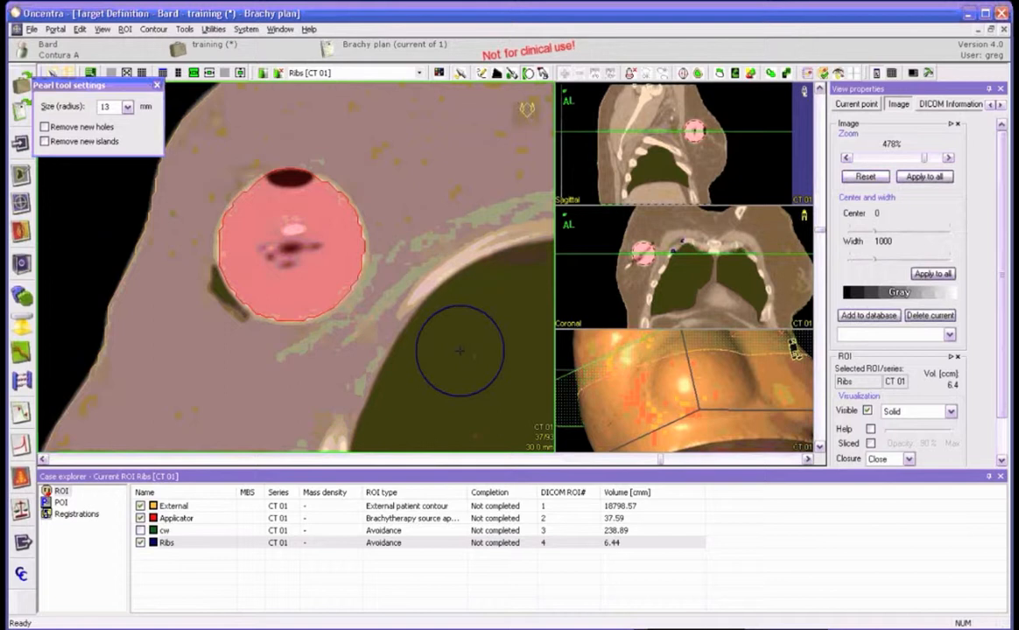
{"action": "mouse_move", "coordinate": [460, 350]}
{"action": "left_mouse_down"}
{"action": "mouse_move", "coordinate": [389, 356]}
{"action": "mouse_move", "coordinate": [461, 309]}
{"action": "mouse_move", "coordinate": [531, 286]}
{"action": "left_mouse_up"}
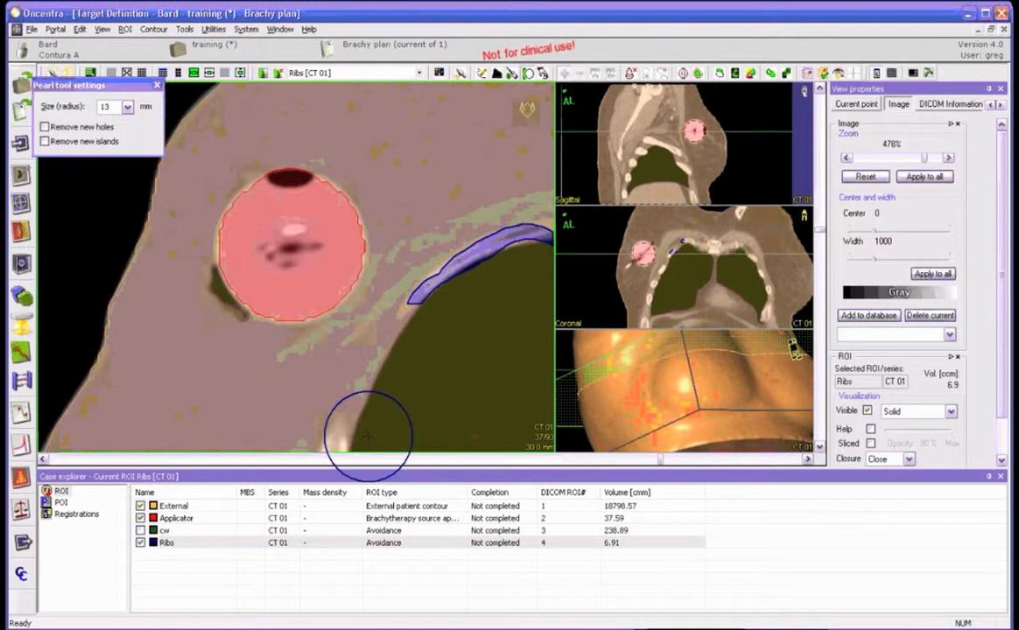
{"action": "left_click_drag", "start_coordinate": [368, 435], "coordinate": [395, 413]}
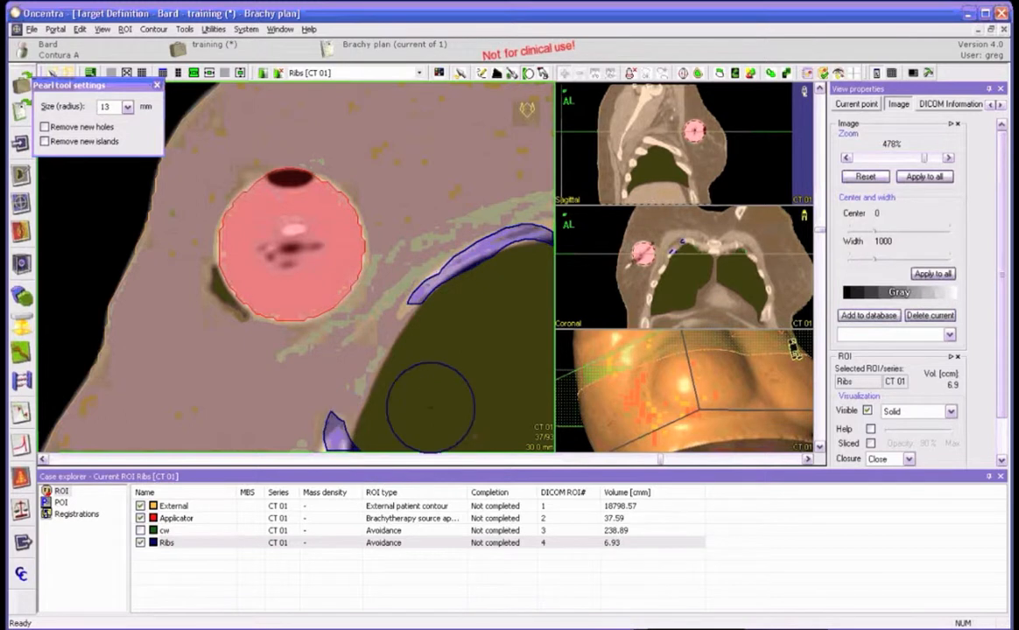
{"action": "scroll", "coordinate": [430, 408], "scroll_direction": "down", "scroll_amount": 1}
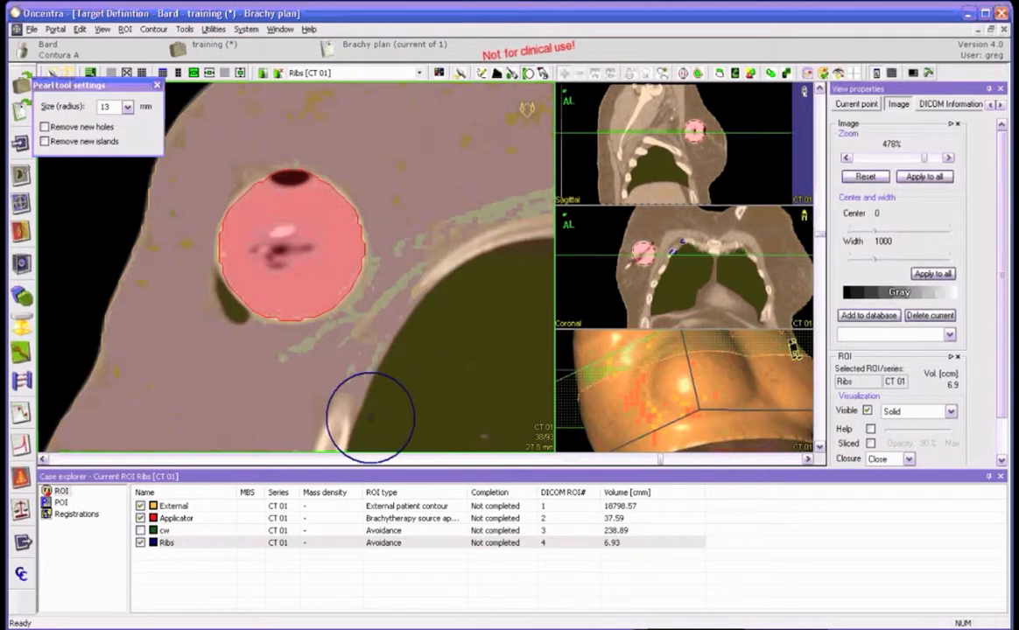
{"action": "left_click", "coordinate": [370, 417]}
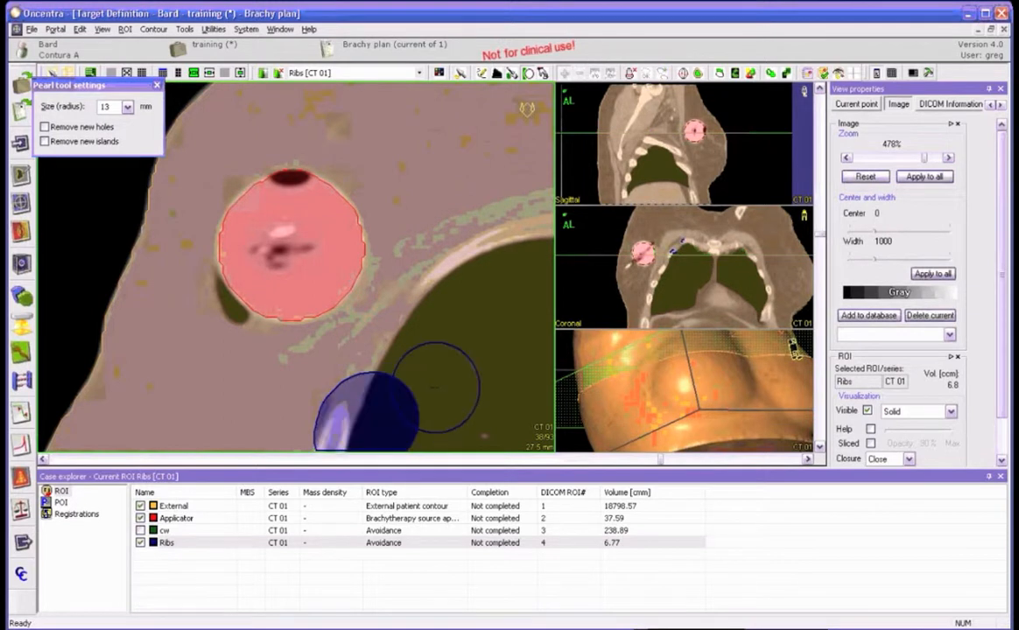
{"action": "mouse_move", "coordinate": [435, 388]}
{"action": "left_mouse_down"}
{"action": "mouse_move", "coordinate": [350, 348]}
{"action": "mouse_move", "coordinate": [287, 385]}
{"action": "mouse_move", "coordinate": [457, 302]}
{"action": "left_mouse_up"}
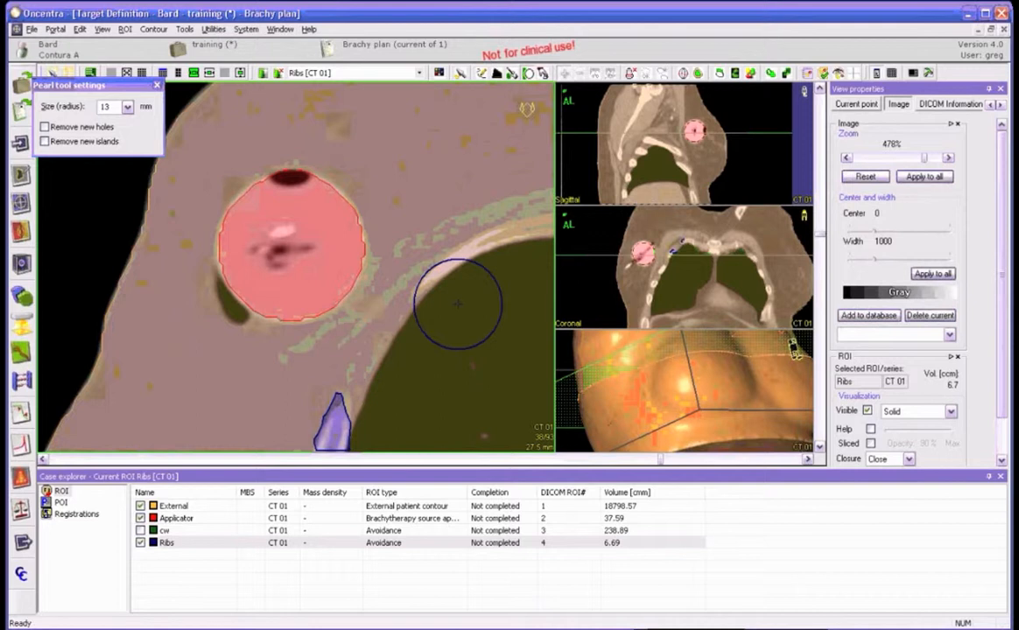
{"action": "mouse_move", "coordinate": [457, 303]}
{"action": "left_mouse_down"}
{"action": "mouse_move", "coordinate": [458, 326]}
{"action": "mouse_move", "coordinate": [507, 329]}
{"action": "left_mouse_up"}
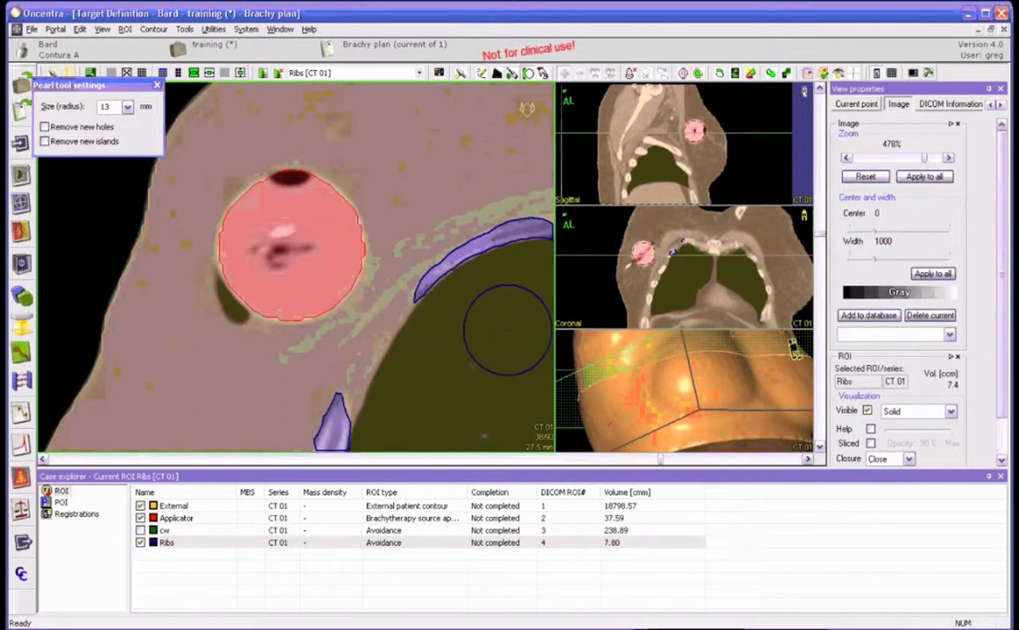
Contour the upper and lower rib sections on slices 39 and 40 in the Ribs ROI with the 13 mm Pearl tool.
{"action": "scroll", "coordinate": [470, 292], "scroll_direction": "down", "scroll_amount": 1}
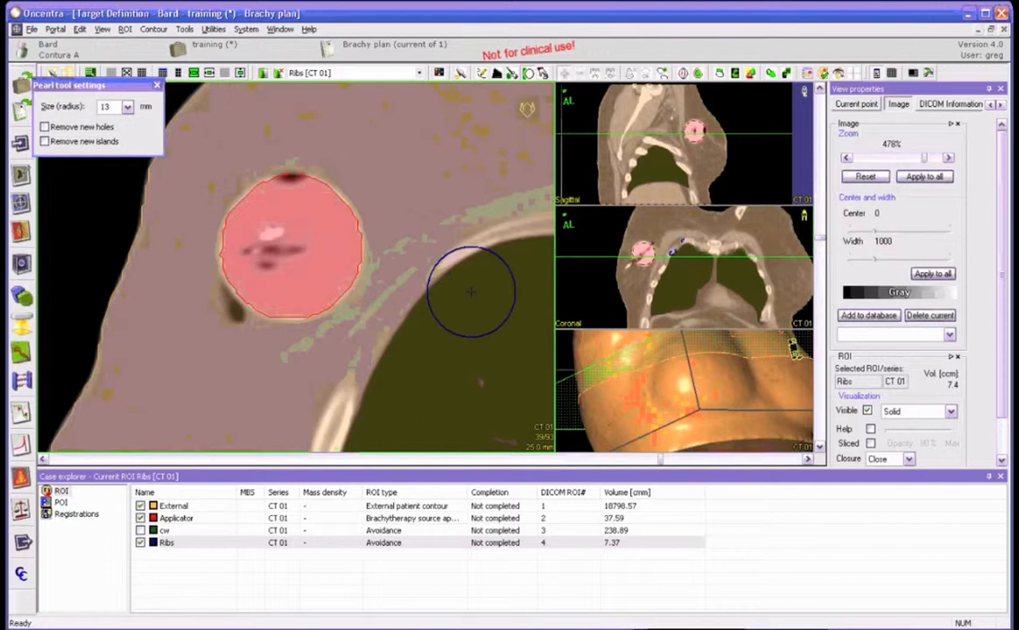
{"action": "left_click_drag", "start_coordinate": [471, 292], "coordinate": [531, 265]}
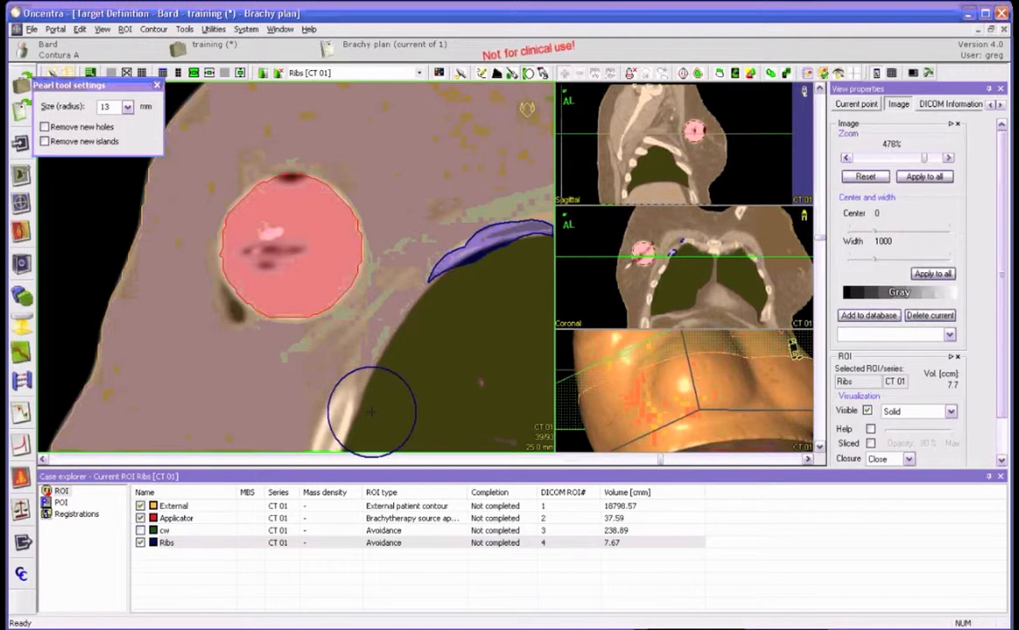
{"action": "left_click_drag", "start_coordinate": [371, 412], "coordinate": [403, 361]}
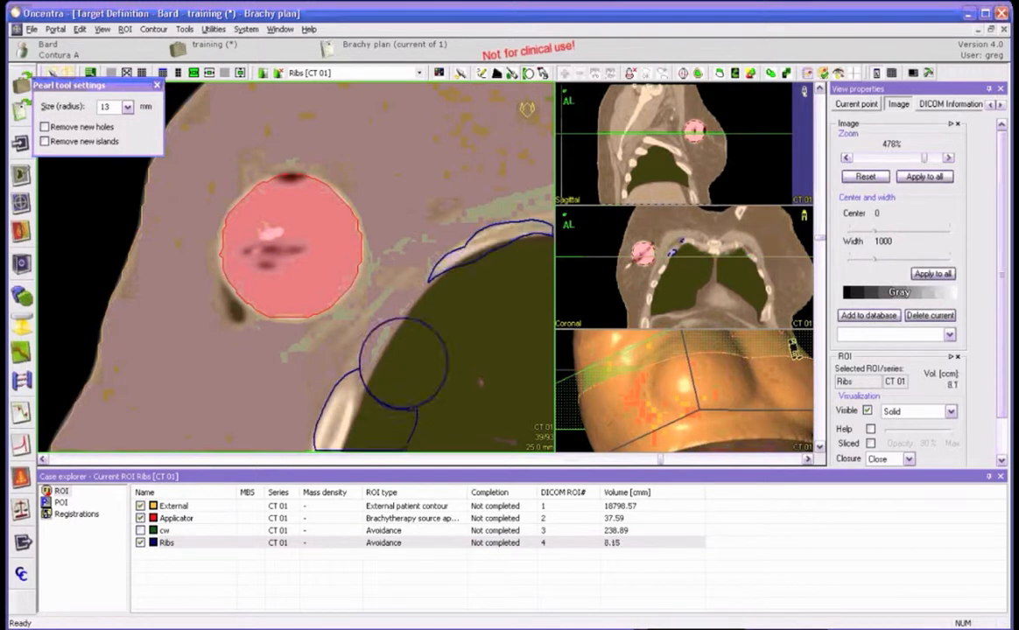
{"action": "scroll", "coordinate": [389, 446], "scroll_direction": "down", "scroll_amount": 1}
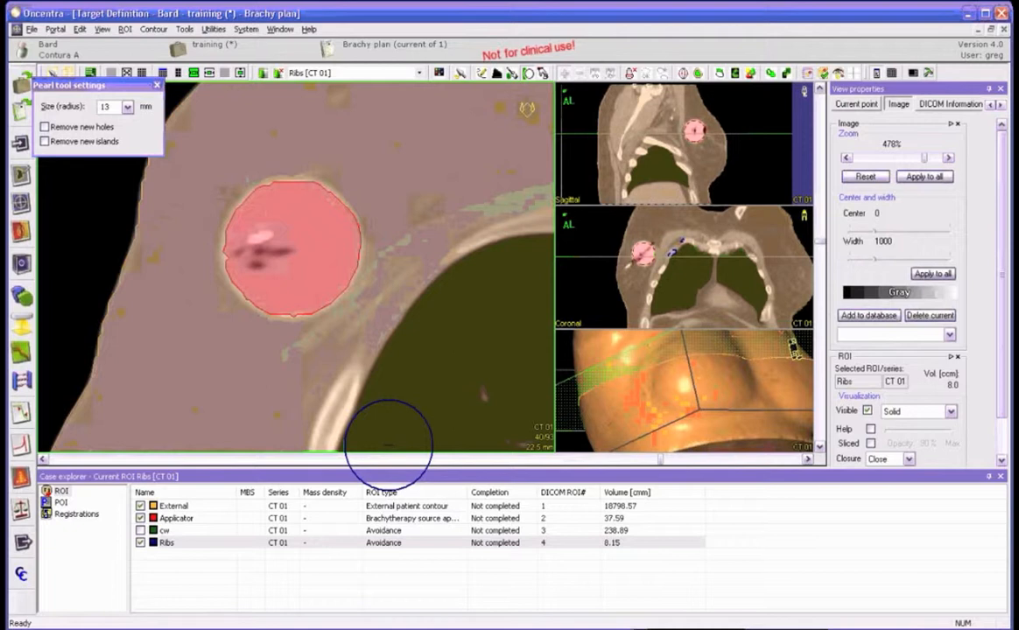
{"action": "mouse_move", "coordinate": [388, 446]}
{"action": "left_mouse_down"}
{"action": "mouse_move", "coordinate": [355, 433]}
{"action": "mouse_move", "coordinate": [440, 350]}
{"action": "mouse_move", "coordinate": [431, 240]}
{"action": "mouse_move", "coordinate": [406, 378]}
{"action": "mouse_move", "coordinate": [506, 270]}
{"action": "mouse_move", "coordinate": [467, 303]}
{"action": "left_mouse_up"}
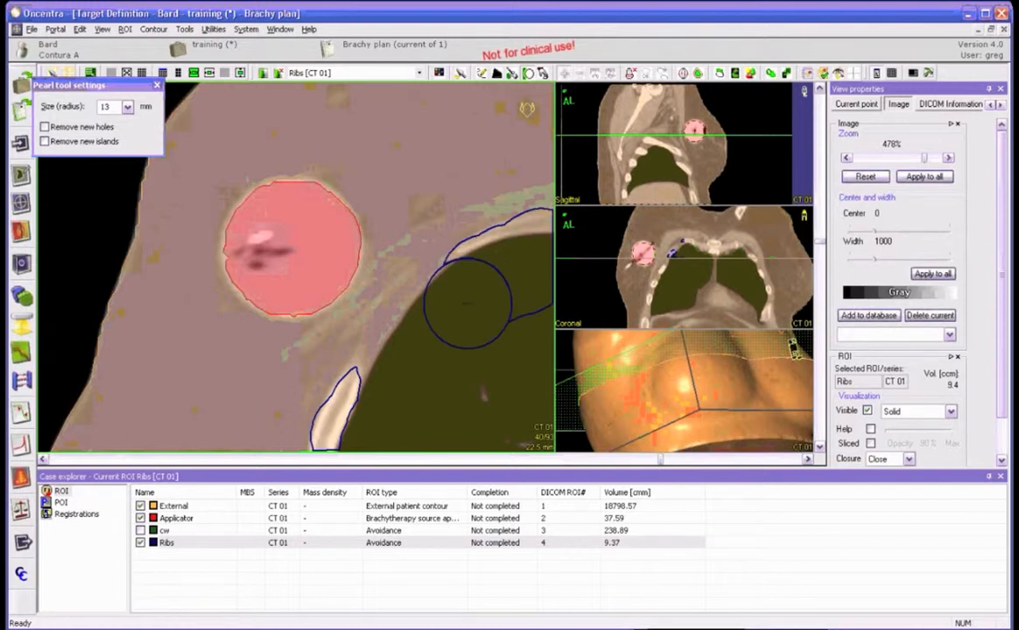
Contour the lower rib on slices 41 and 42 in the Ribs ROI, trimming the contour back to the lung edge.
{"action": "scroll", "coordinate": [467, 302], "scroll_direction": "down", "scroll_amount": 1}
{"action": "mouse_move", "coordinate": [382, 376]}
{"action": "left_mouse_down"}
{"action": "mouse_move", "coordinate": [354, 431]}
{"action": "mouse_move", "coordinate": [416, 323]}
{"action": "mouse_move", "coordinate": [399, 411]}
{"action": "left_mouse_up"}
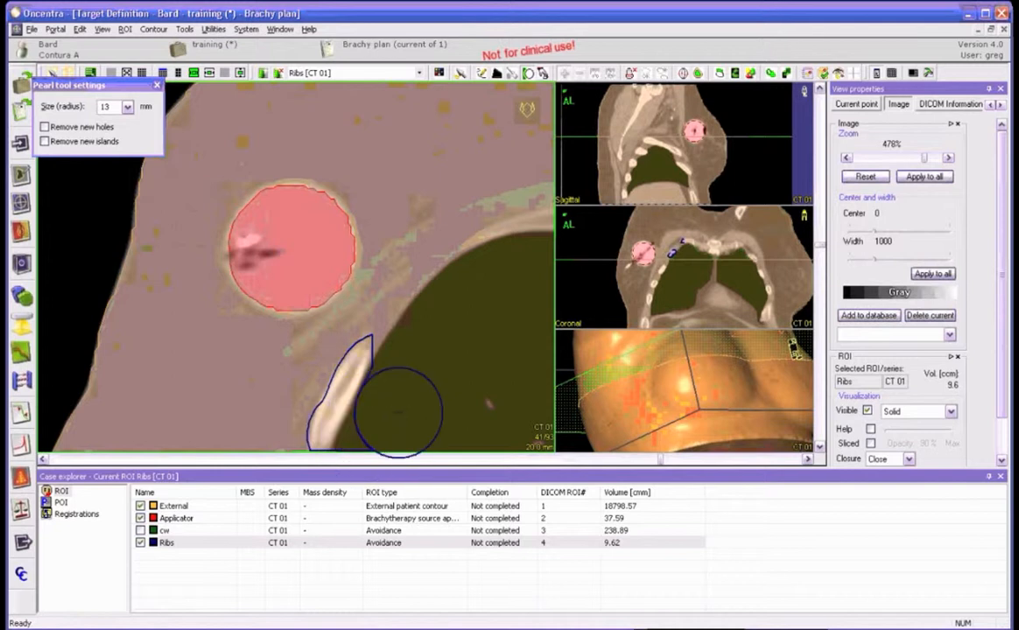
{"action": "scroll", "coordinate": [398, 412], "scroll_direction": "down", "scroll_amount": 1}
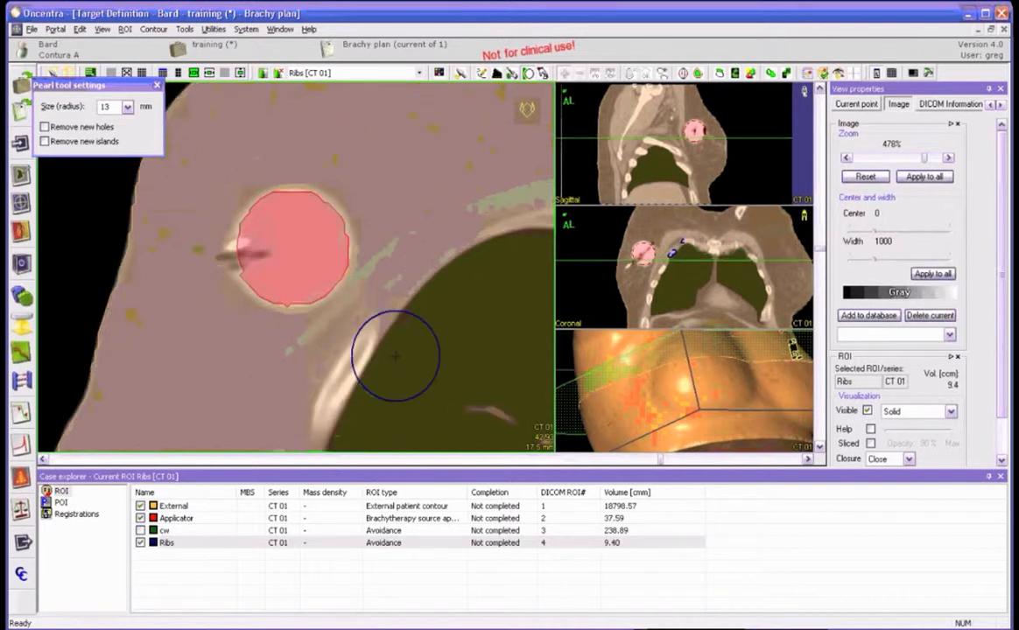
{"action": "left_click_drag", "start_coordinate": [396, 355], "coordinate": [354, 408]}
{"action": "mouse_move", "coordinate": [433, 265]}
{"action": "left_mouse_down"}
{"action": "mouse_move", "coordinate": [414, 365]}
{"action": "mouse_move", "coordinate": [425, 279]}
{"action": "left_mouse_up"}
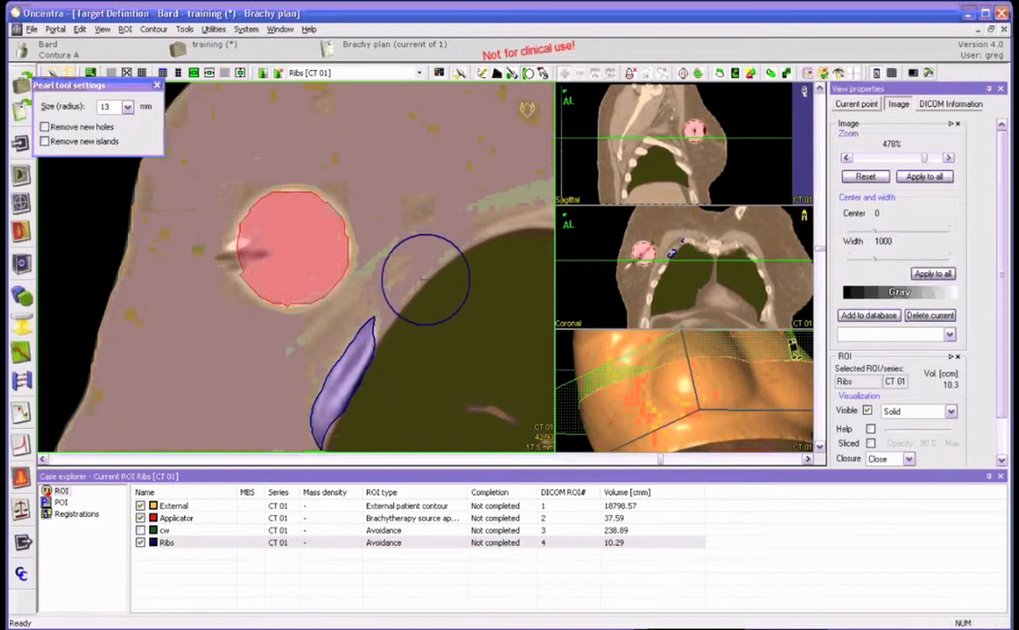
Paint the rib on slices 43 and 44 into the Ribs ROI and remove the part overlapping the lung.
{"action": "scroll", "coordinate": [426, 279], "scroll_direction": "down", "scroll_amount": 1}
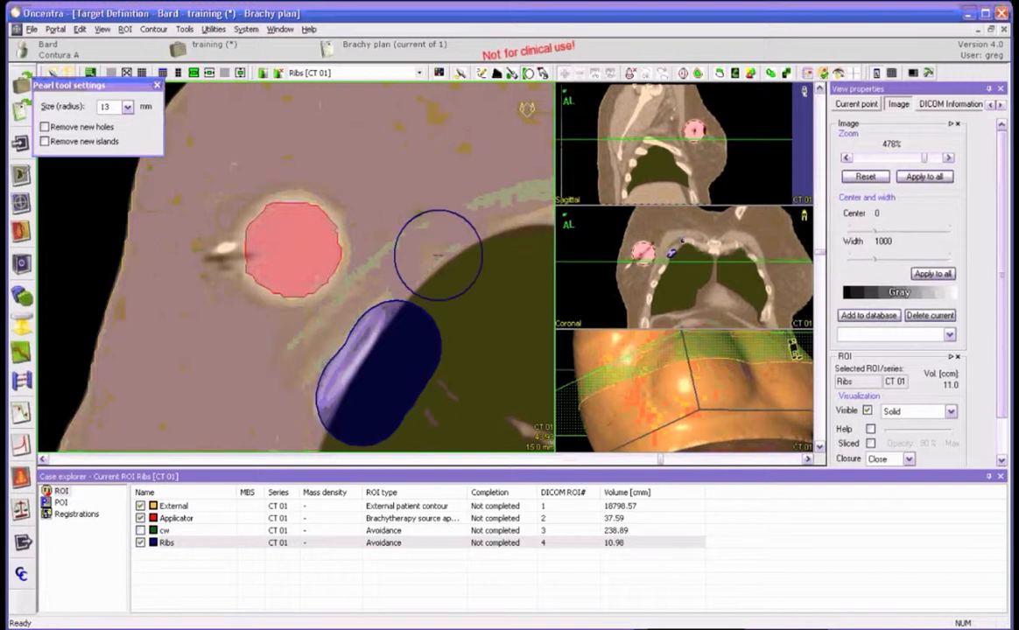
{"action": "mouse_move", "coordinate": [438, 253]}
{"action": "left_mouse_down"}
{"action": "mouse_move", "coordinate": [383, 413]}
{"action": "mouse_move", "coordinate": [343, 419]}
{"action": "left_mouse_up"}
{"action": "scroll", "coordinate": [464, 320], "scroll_direction": "down", "scroll_amount": 1}
{"action": "mouse_move", "coordinate": [407, 326]}
{"action": "left_mouse_down"}
{"action": "mouse_move", "coordinate": [391, 348]}
{"action": "mouse_move", "coordinate": [445, 267]}
{"action": "mouse_move", "coordinate": [378, 408]}
{"action": "left_mouse_up"}
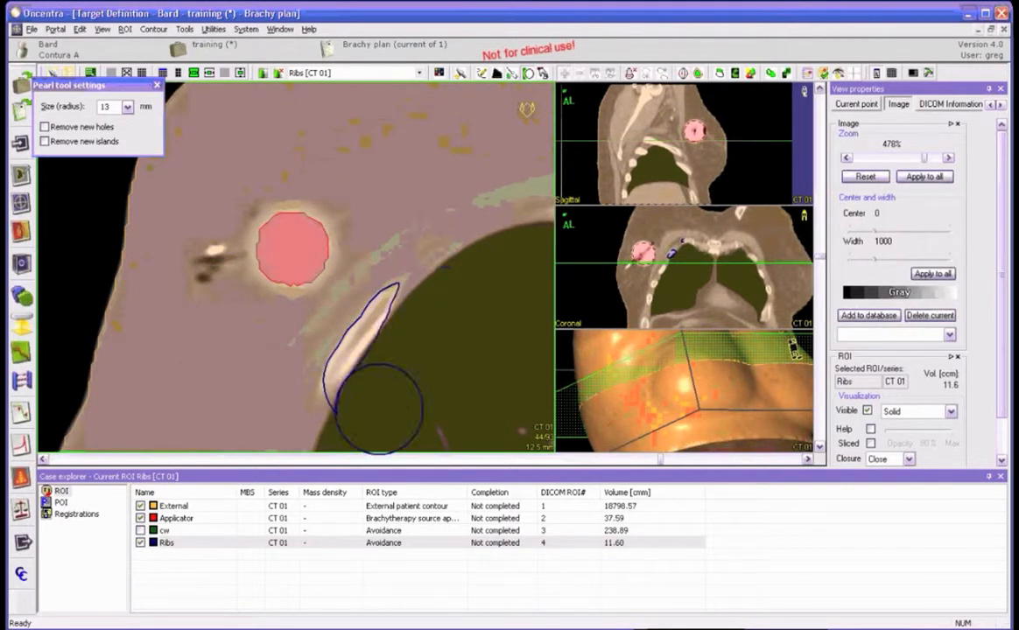
Contour the rib along the lung edge on slices 45 and 46 in the Ribs ROI with the 13 mm Pearl tool.
{"action": "scroll", "coordinate": [422, 303], "scroll_direction": "down", "scroll_amount": 1}
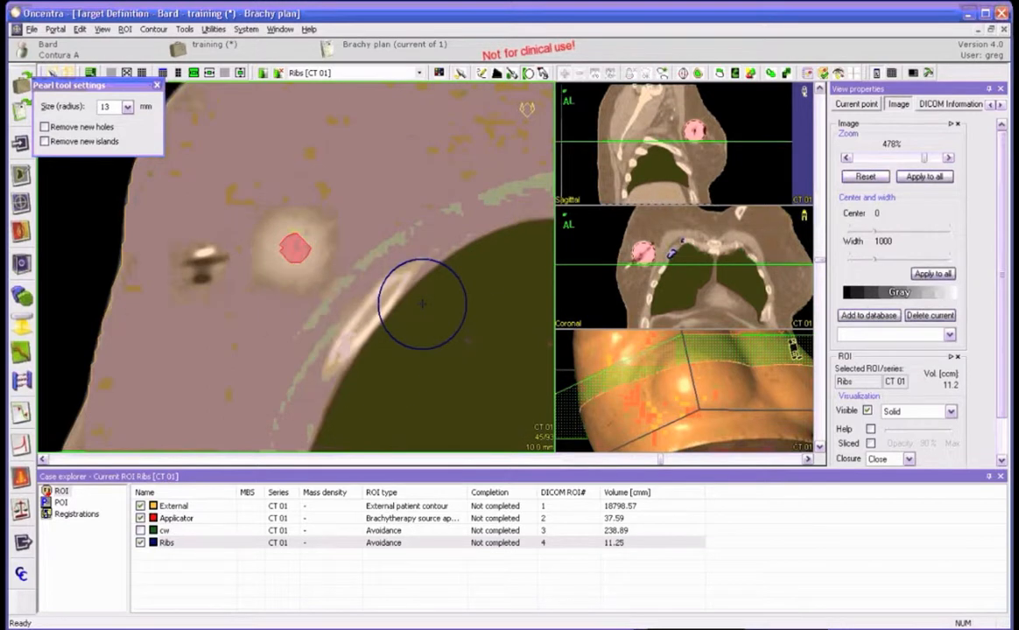
{"action": "left_click_drag", "start_coordinate": [422, 302], "coordinate": [372, 363]}
{"action": "mouse_move", "coordinate": [470, 243]}
{"action": "left_mouse_down"}
{"action": "mouse_move", "coordinate": [423, 343]}
{"action": "mouse_move", "coordinate": [384, 386]}
{"action": "left_mouse_up"}
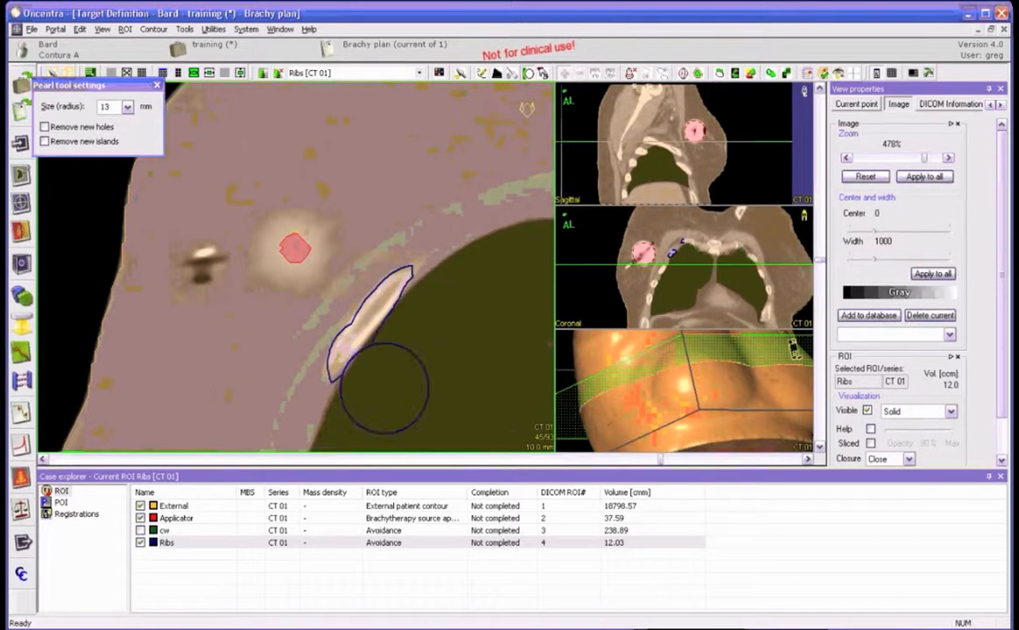
{"action": "scroll", "coordinate": [450, 273], "scroll_direction": "down", "scroll_amount": 1}
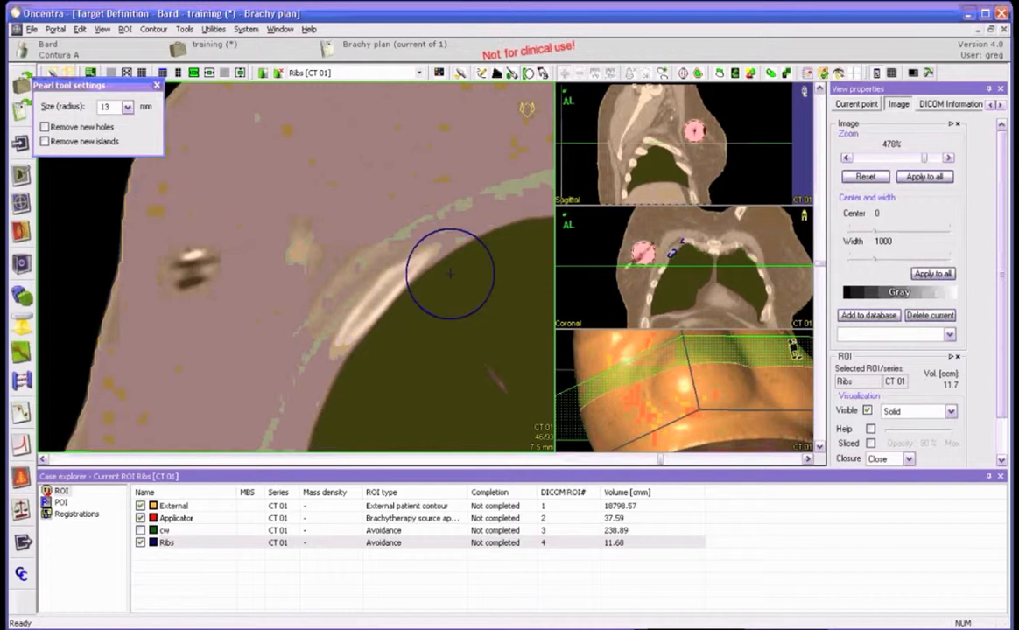
{"action": "mouse_move", "coordinate": [449, 273]}
{"action": "left_mouse_down"}
{"action": "mouse_move", "coordinate": [474, 241]}
{"action": "mouse_move", "coordinate": [376, 386]}
{"action": "left_mouse_up"}
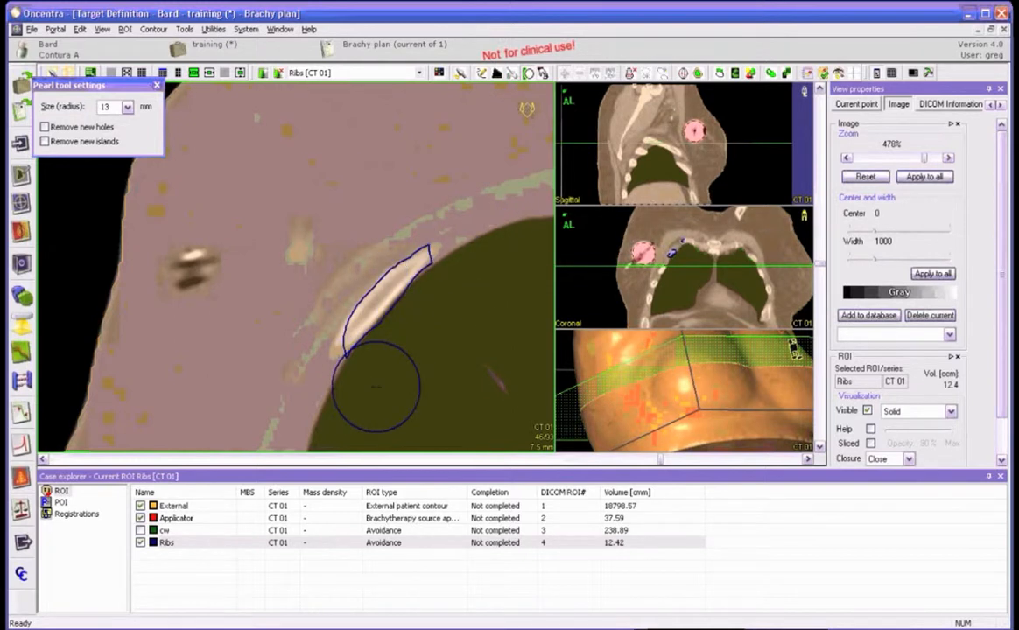
Contour the rib on slices 47 and 48 in the Ribs ROI, keeping the contour off the lung.
{"action": "scroll", "coordinate": [451, 282], "scroll_direction": "down", "scroll_amount": 1}
{"action": "left_click_drag", "start_coordinate": [450, 282], "coordinate": [393, 326]}
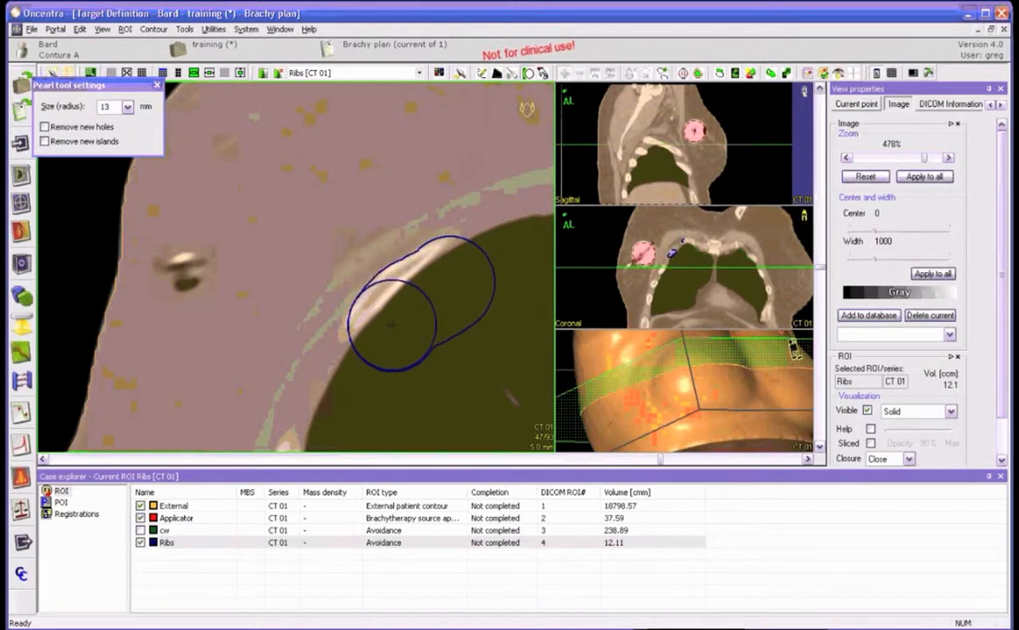
{"action": "left_click_drag", "start_coordinate": [392, 325], "coordinate": [437, 313]}
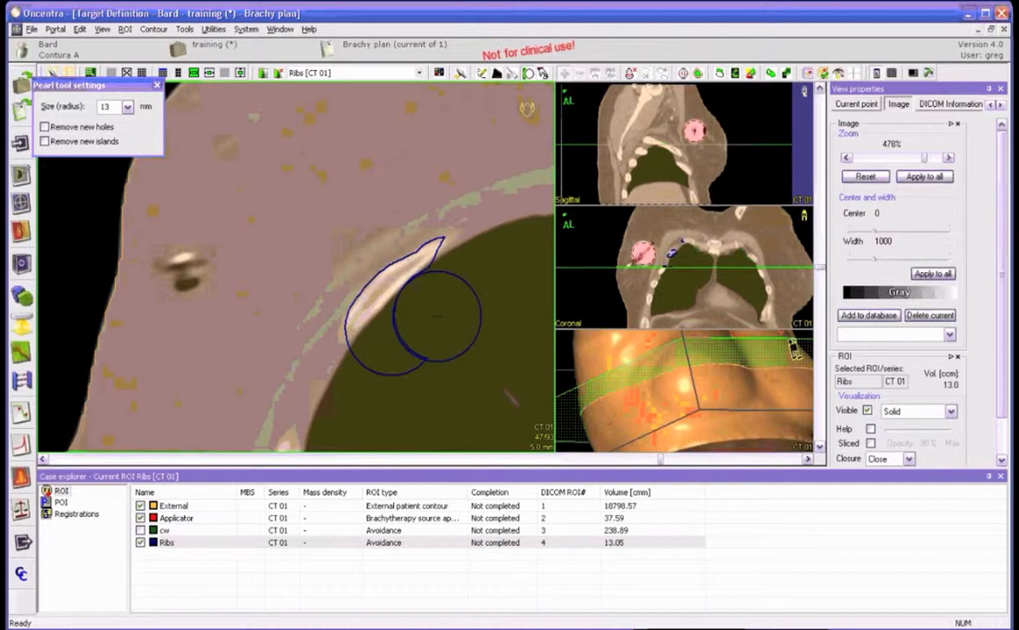
{"action": "scroll", "coordinate": [514, 261], "scroll_direction": "down", "scroll_amount": 1}
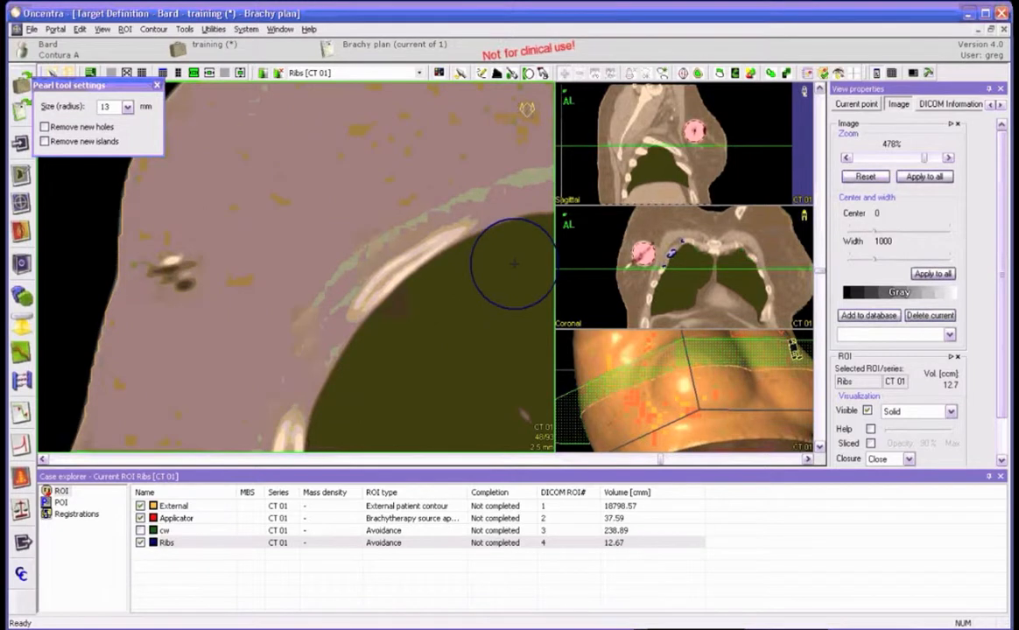
{"action": "mouse_move", "coordinate": [467, 267]}
{"action": "left_mouse_down"}
{"action": "mouse_move", "coordinate": [398, 315]}
{"action": "mouse_move", "coordinate": [413, 334]}
{"action": "mouse_move", "coordinate": [494, 267]}
{"action": "left_mouse_up"}
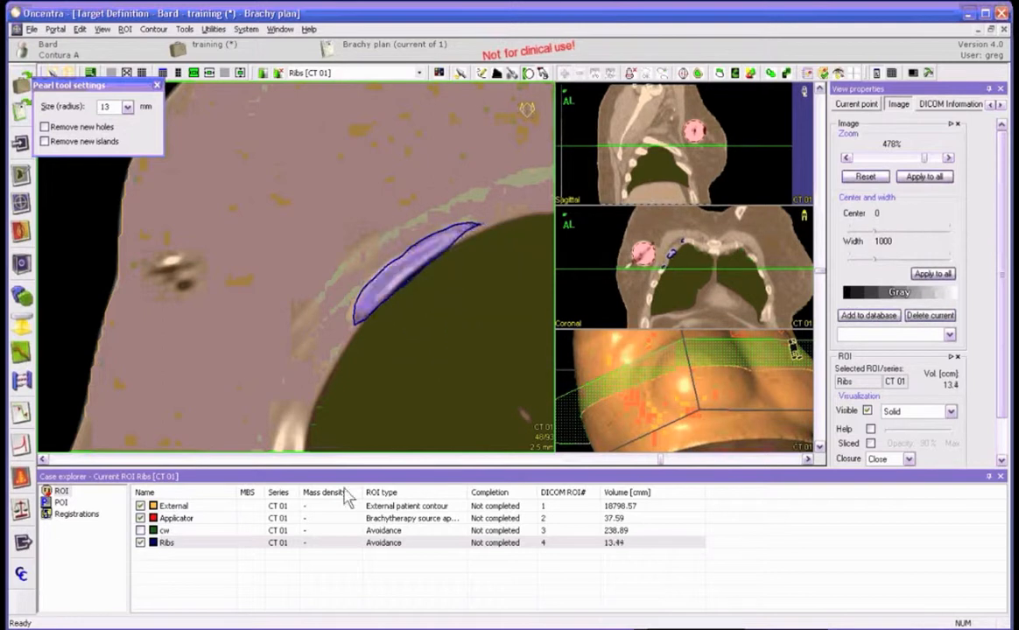
Hide the External ROI and rotate the 3D view to see the balloon Applicator in front of the ribs.
{"action": "left_click", "coordinate": [140, 506]}
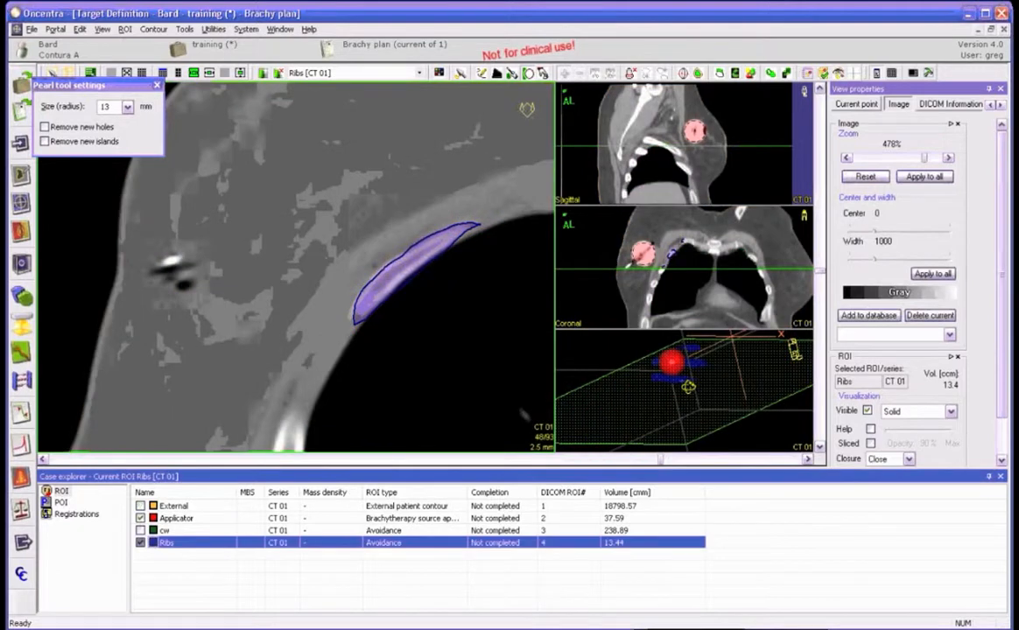
{"action": "left_click", "coordinate": [712, 361]}
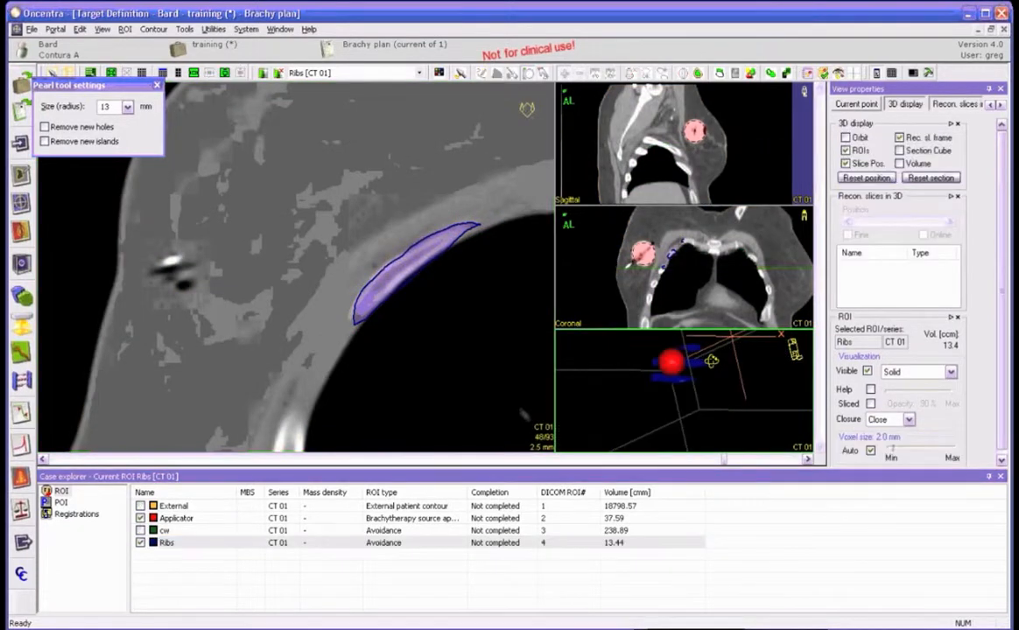
{"action": "mouse_move", "coordinate": [712, 361]}
{"action": "left_mouse_down"}
{"action": "mouse_move", "coordinate": [701, 372]}
{"action": "mouse_move", "coordinate": [716, 372]}
{"action": "mouse_move", "coordinate": [703, 374]}
{"action": "left_mouse_up"}
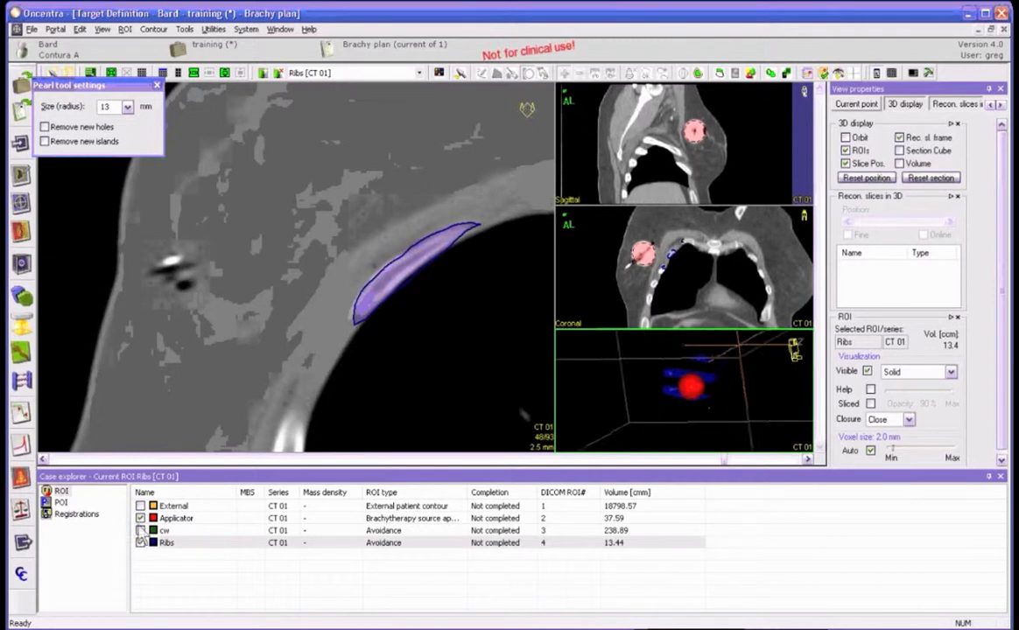
Briefly display the cw ROI for comparison, hide it again, and review the rib contours on the transversal slices back to slice 37.
{"action": "left_click", "coordinate": [140, 530]}
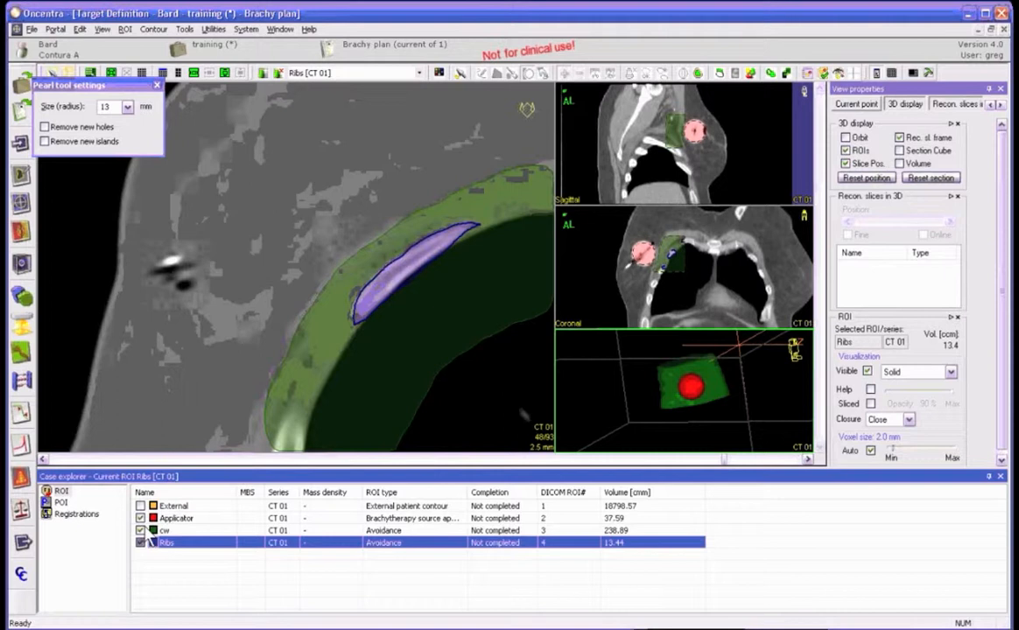
{"action": "left_click", "coordinate": [140, 531]}
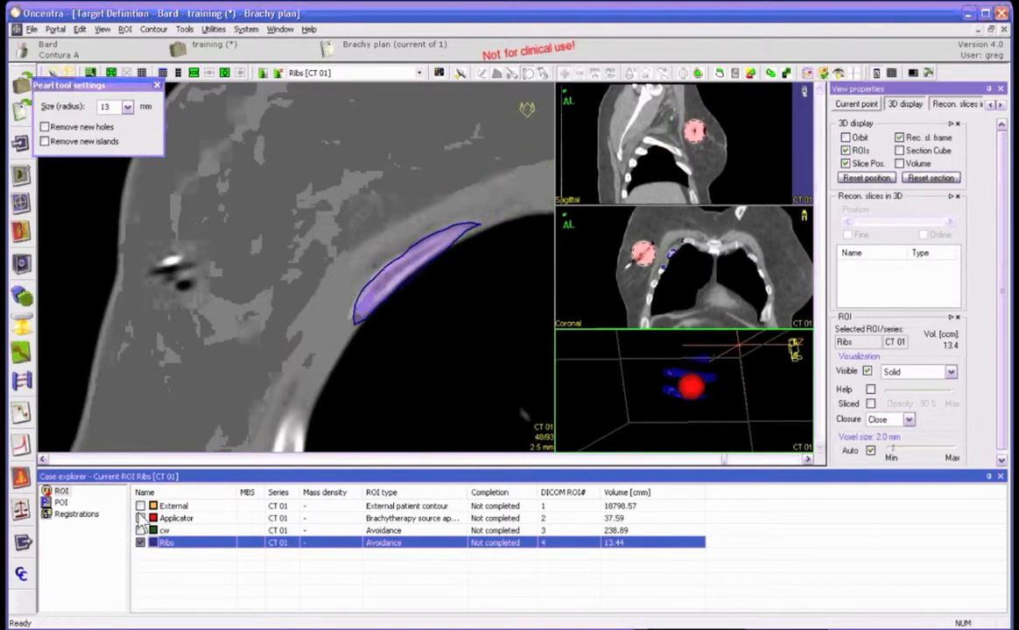
{"action": "left_click", "coordinate": [140, 519]}
{"action": "left_click", "coordinate": [343, 306]}
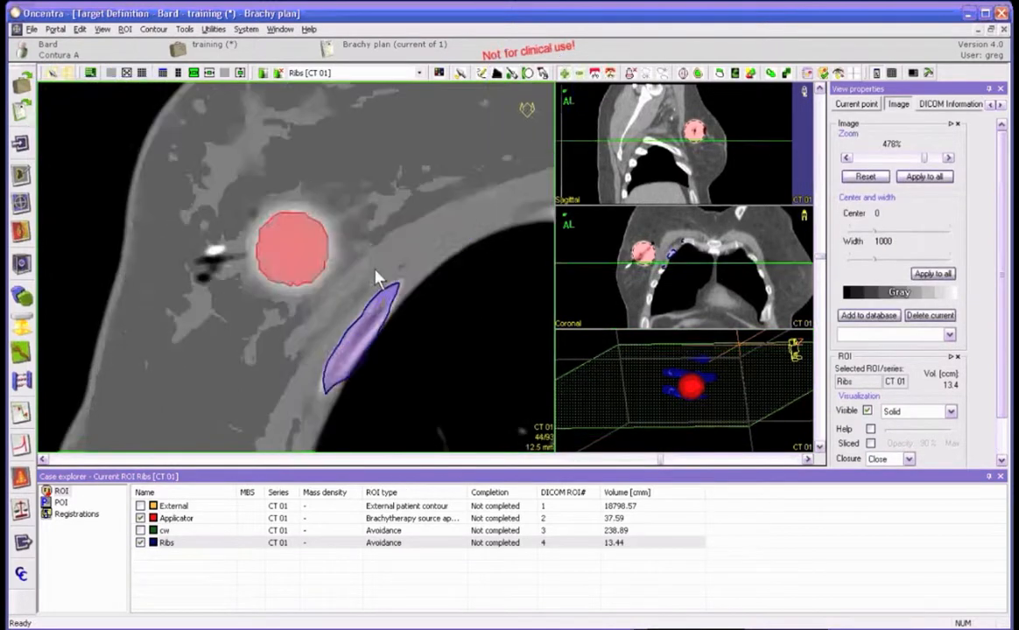
{"action": "scroll", "coordinate": [376, 278], "scroll_direction": "down", "scroll_amount": 7}
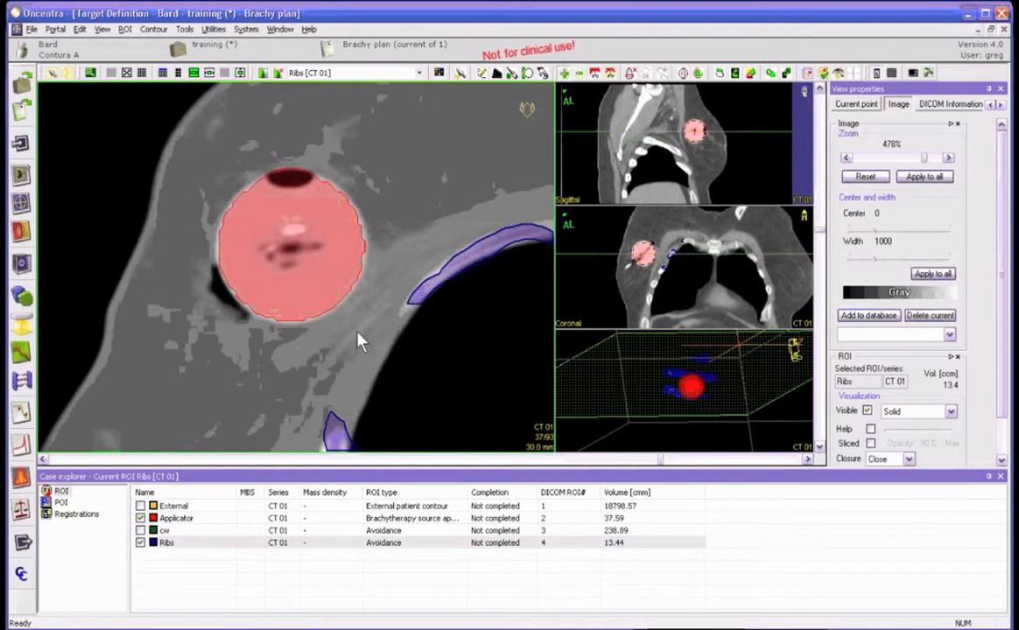
Create a new ROI of catalog type OR named air.
{"action": "left_click", "coordinate": [263, 74]}
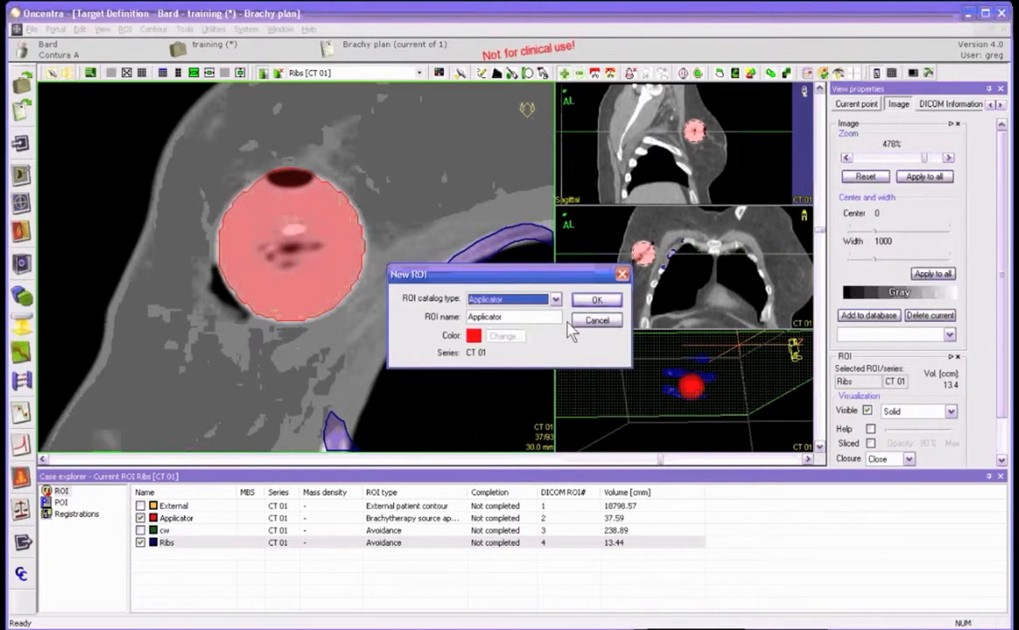
{"action": "left_click", "coordinate": [555, 300]}
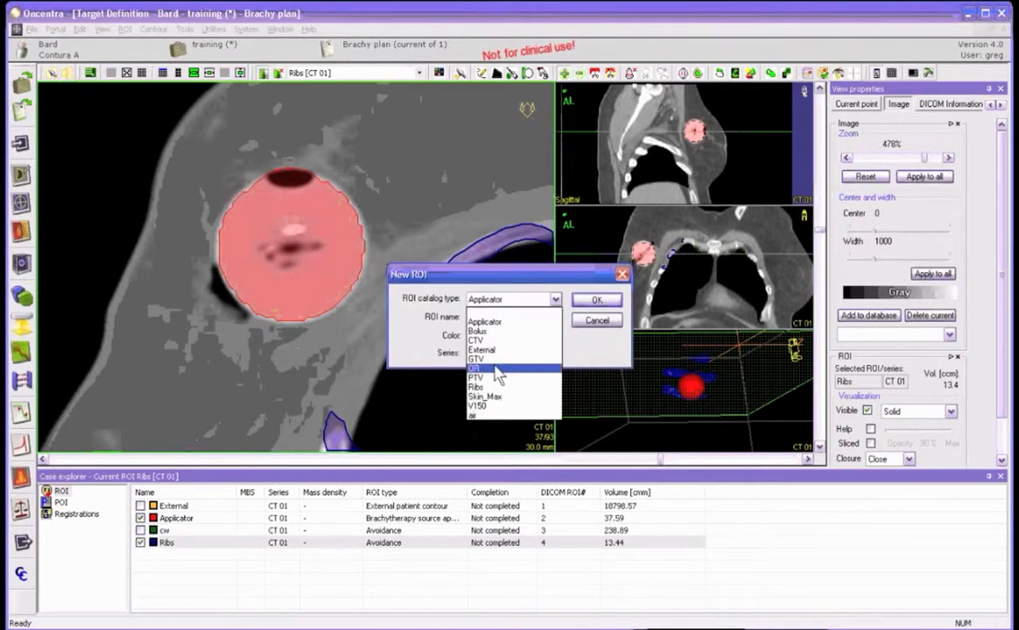
{"action": "left_click", "coordinate": [498, 371]}
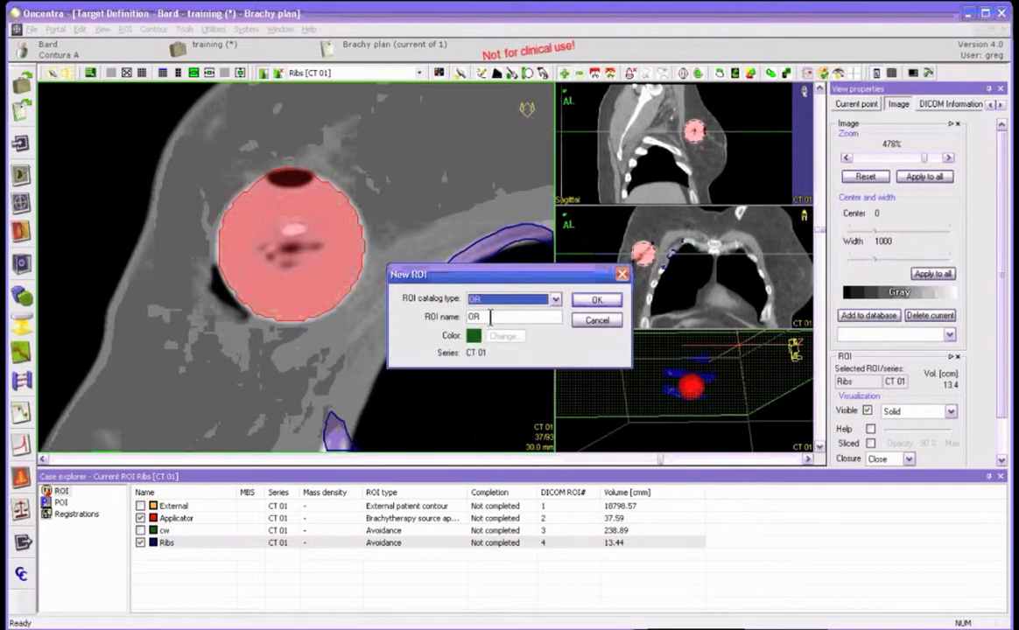
{"action": "double_click", "coordinate": [490, 317]}
{"action": "type", "text": "al"}
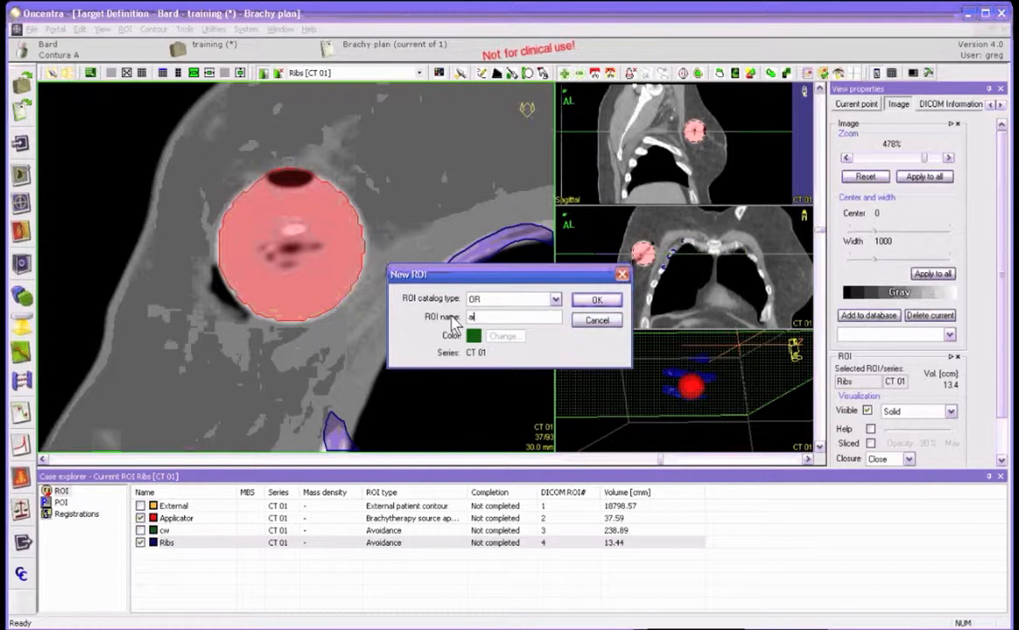
{"action": "type", "text": "r"}
{"action": "key", "text": "Return"}
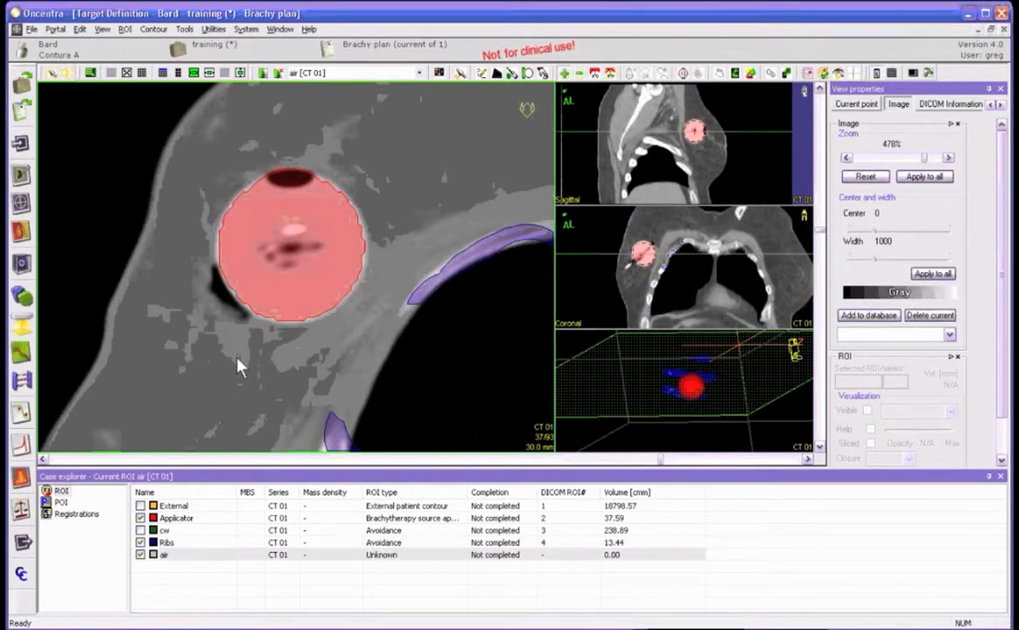
Contour the air pocket beside the balloon into the air ROI from slice 37 with the Magic wand, as a single polygon over the whole volume.
{"action": "scroll", "coordinate": [237, 361], "scroll_direction": "down", "scroll_amount": 1}
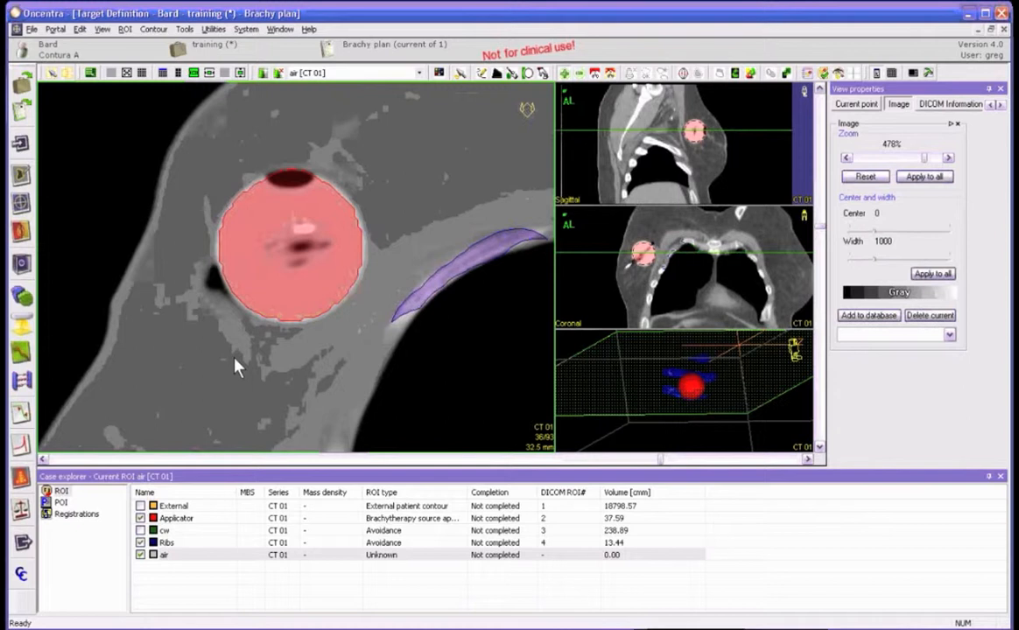
{"action": "scroll", "coordinate": [236, 366], "scroll_direction": "up", "scroll_amount": 1}
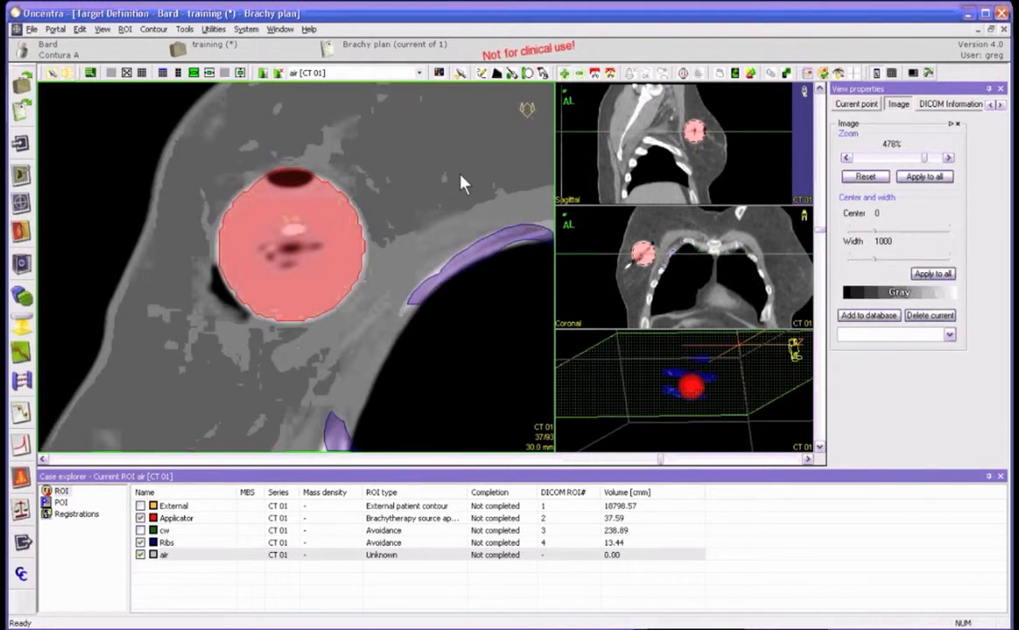
{"action": "left_click", "coordinate": [512, 72]}
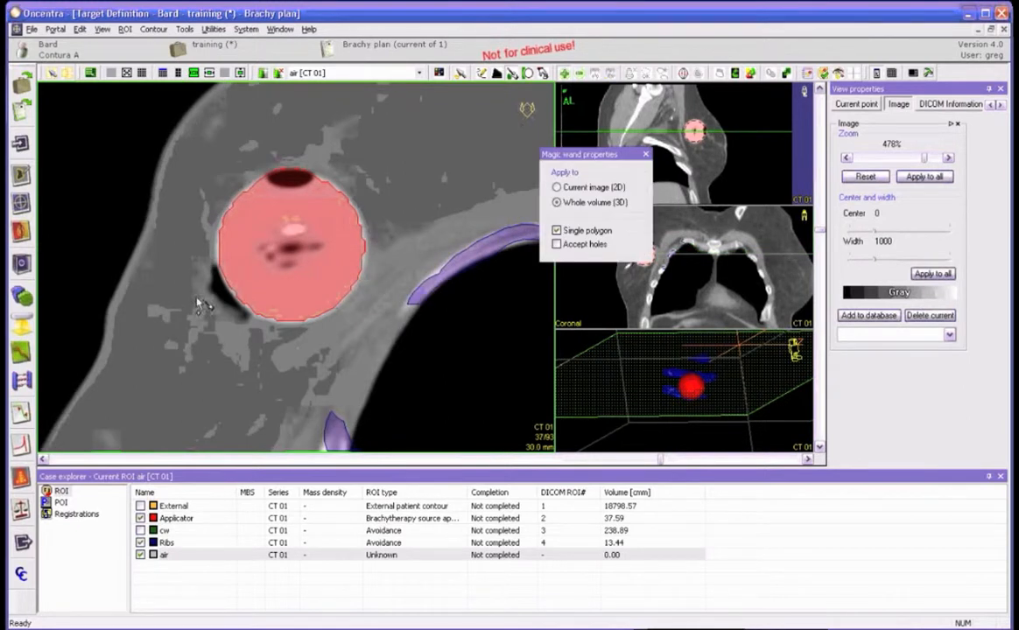
{"action": "left_click", "coordinate": [219, 292]}
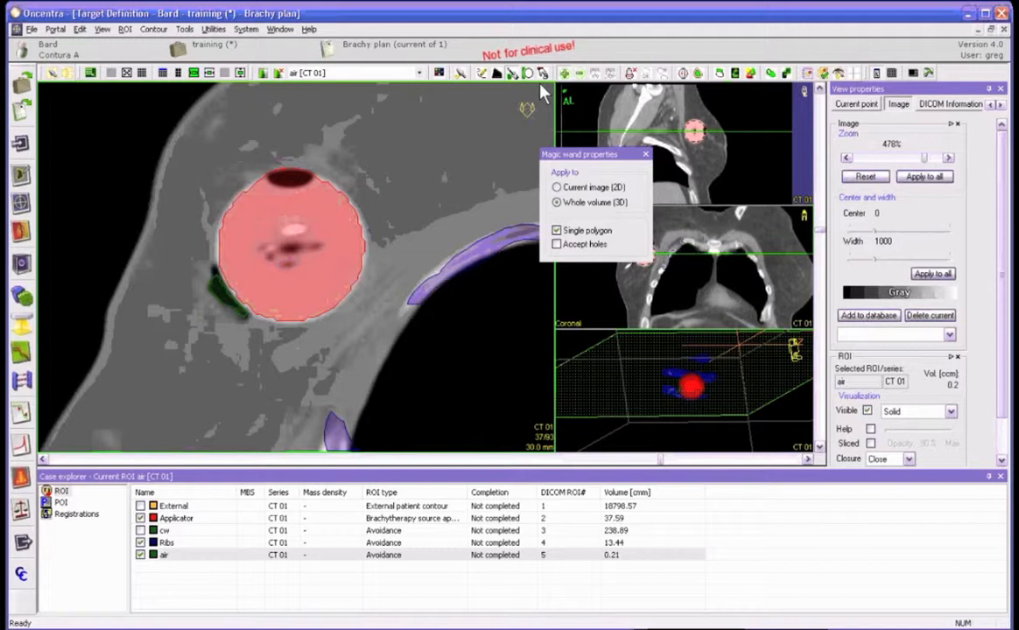
{"action": "left_click", "coordinate": [460, 72]}
{"action": "scroll", "coordinate": [312, 368], "scroll_direction": "up", "scroll_amount": 2}
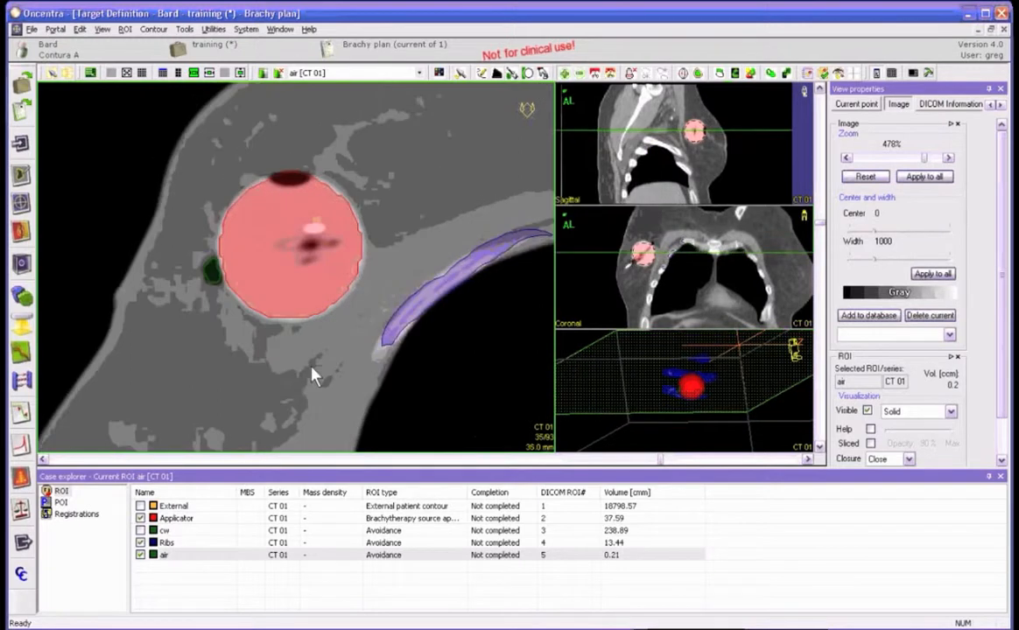
Check the air contour on slice 37 and hide the air ROI.
{"action": "scroll", "coordinate": [313, 372], "scroll_direction": "down", "scroll_amount": 2}
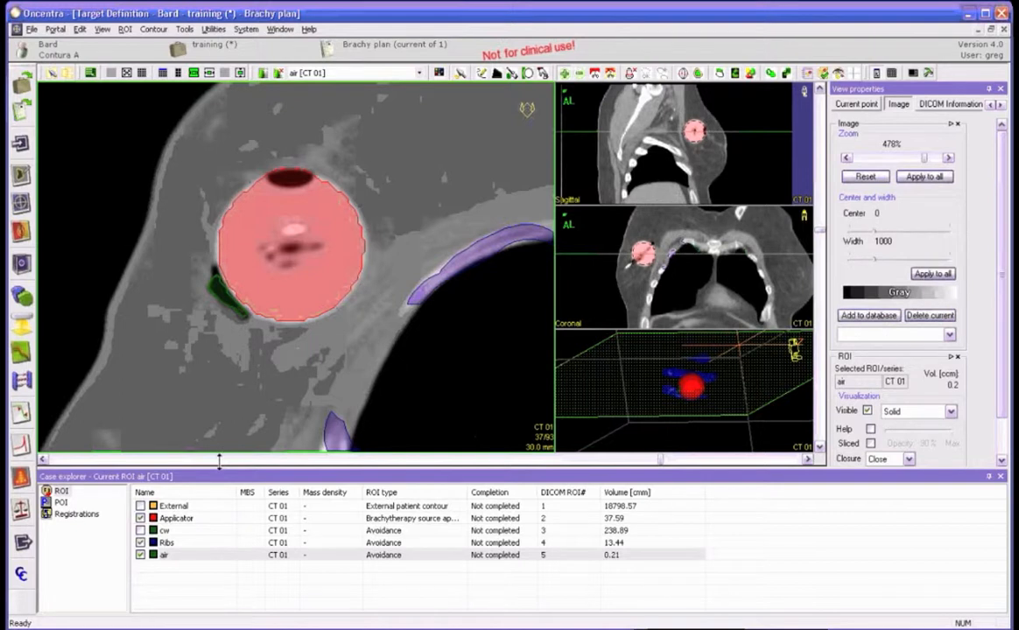
{"action": "left_click", "coordinate": [142, 555]}
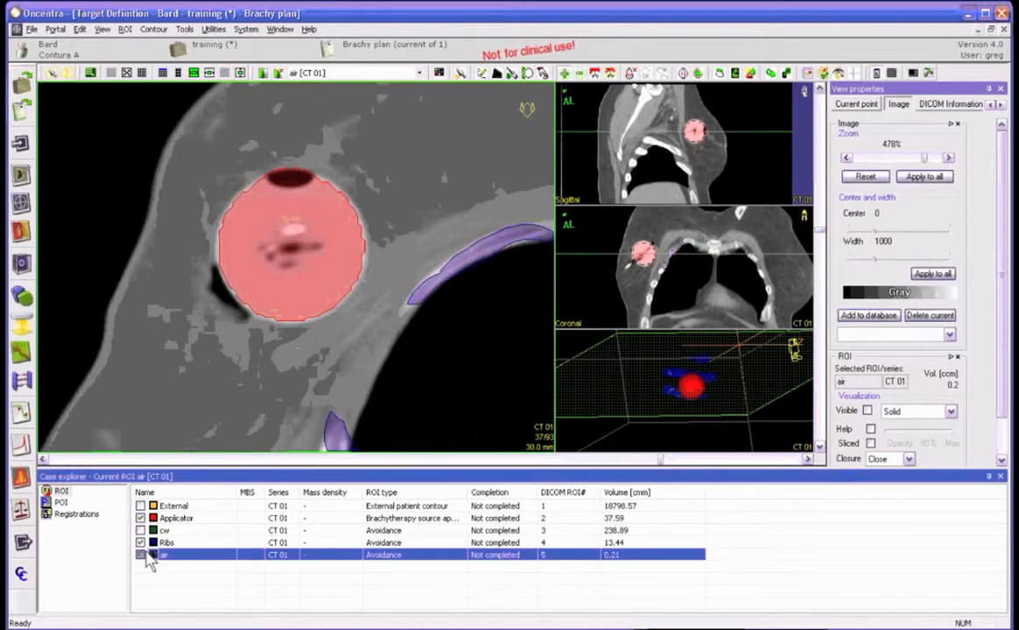
{"action": "left_click", "coordinate": [142, 555]}
Start an ROI margin on the Applicator and set a 3D growth of 10.0 mm in all directions.
{"action": "left_click", "coordinate": [197, 518]}
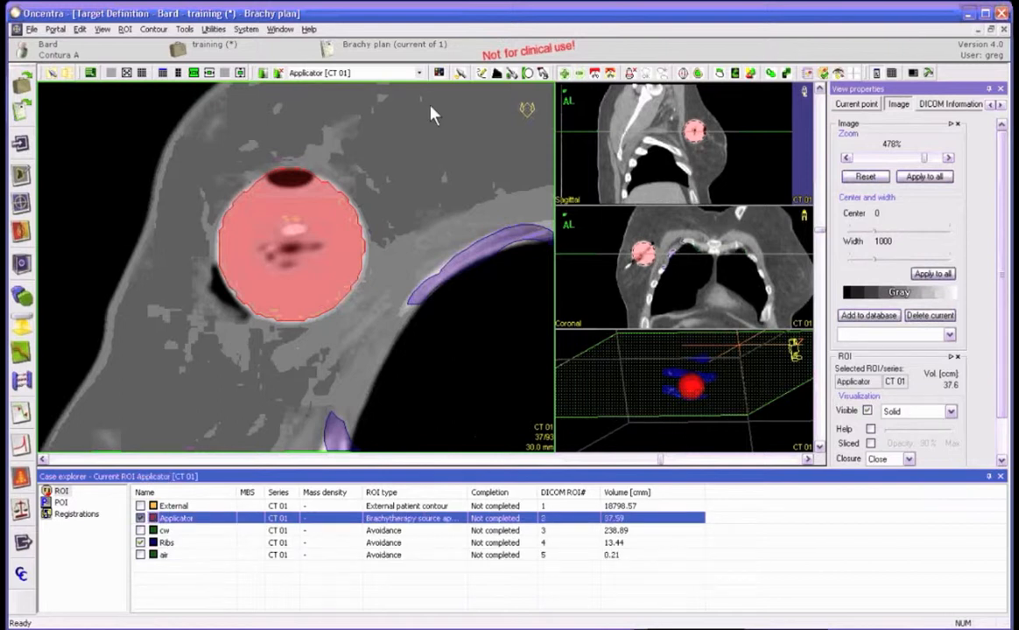
{"action": "left_click", "coordinate": [698, 74]}
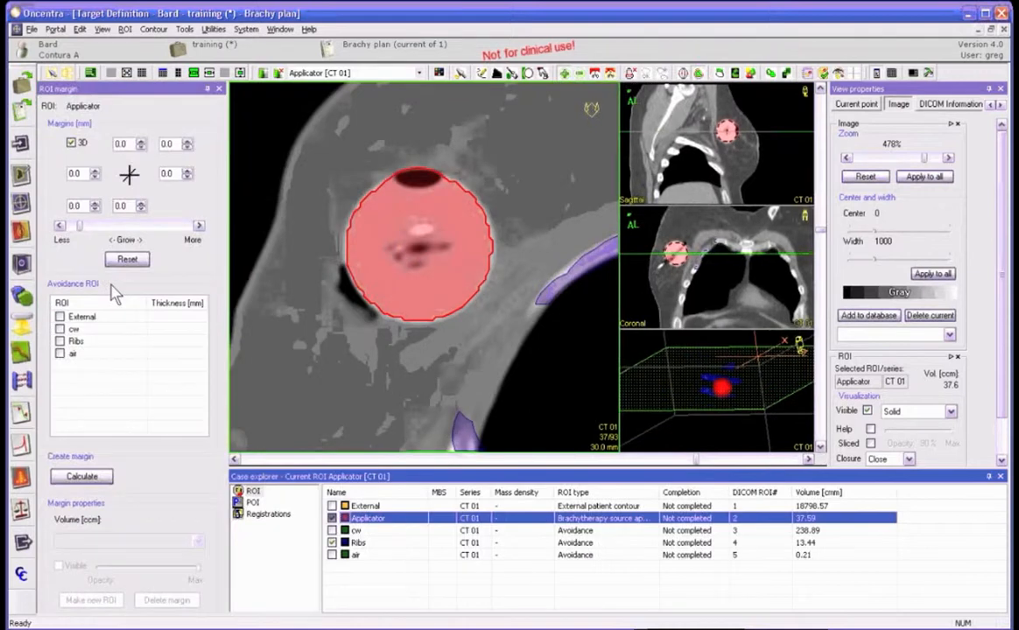
{"action": "left_click", "coordinate": [90, 227]}
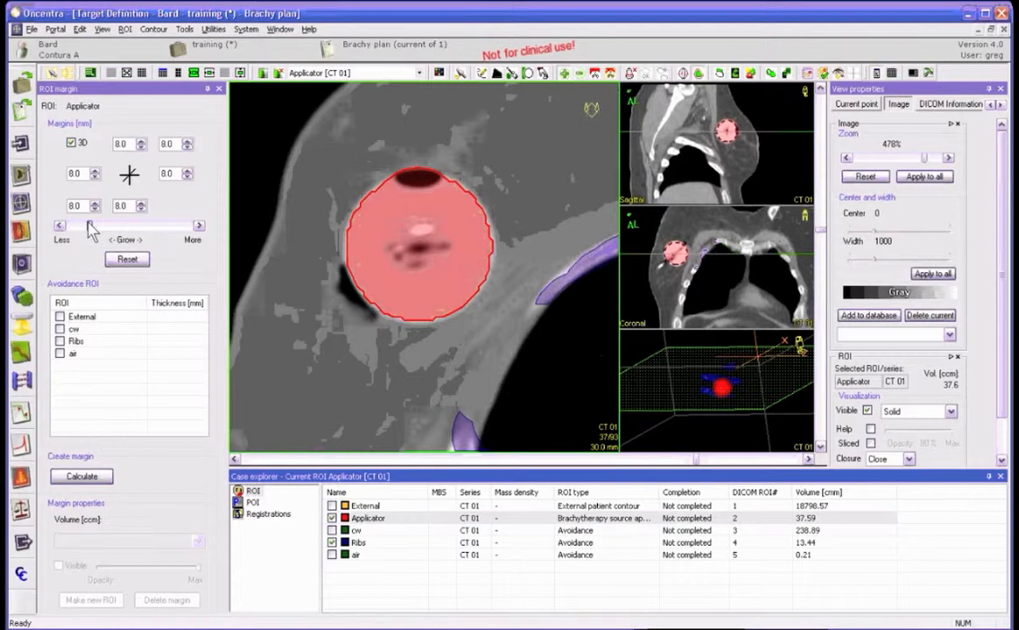
{"action": "left_click_drag", "start_coordinate": [88, 225], "coordinate": [91, 229]}
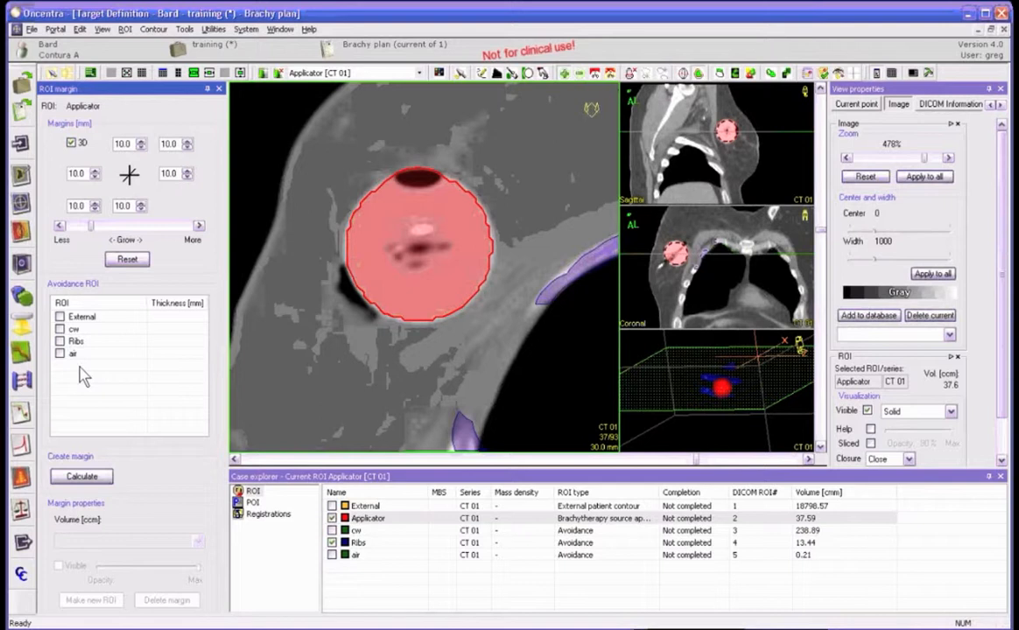
Include External and cw as avoidance ROIs for the margin, with a thickness of 5 mm for External.
{"action": "left_click", "coordinate": [81, 331]}
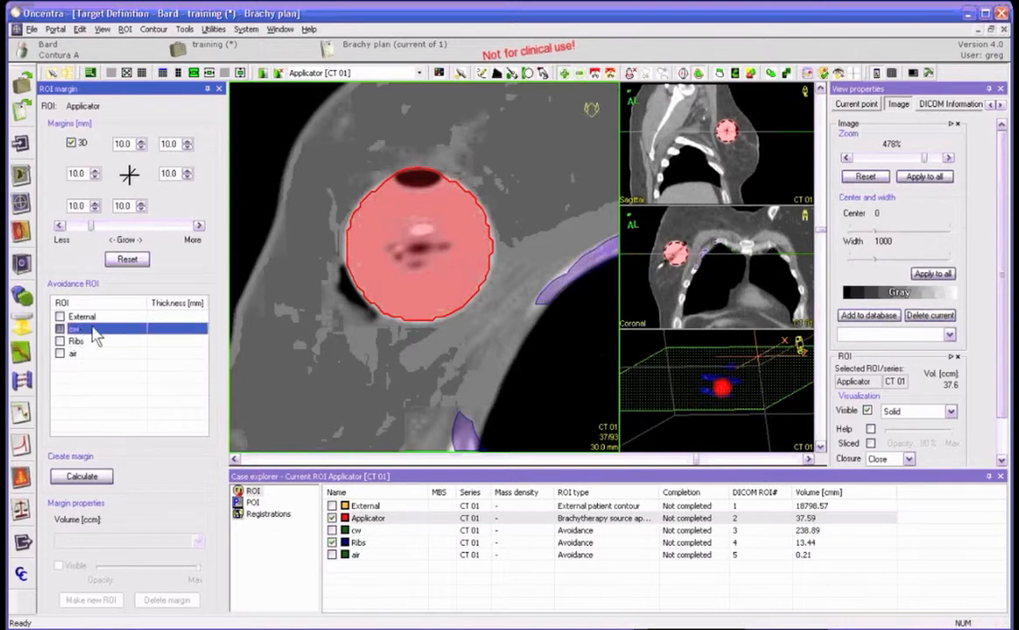
{"action": "left_click", "coordinate": [102, 318]}
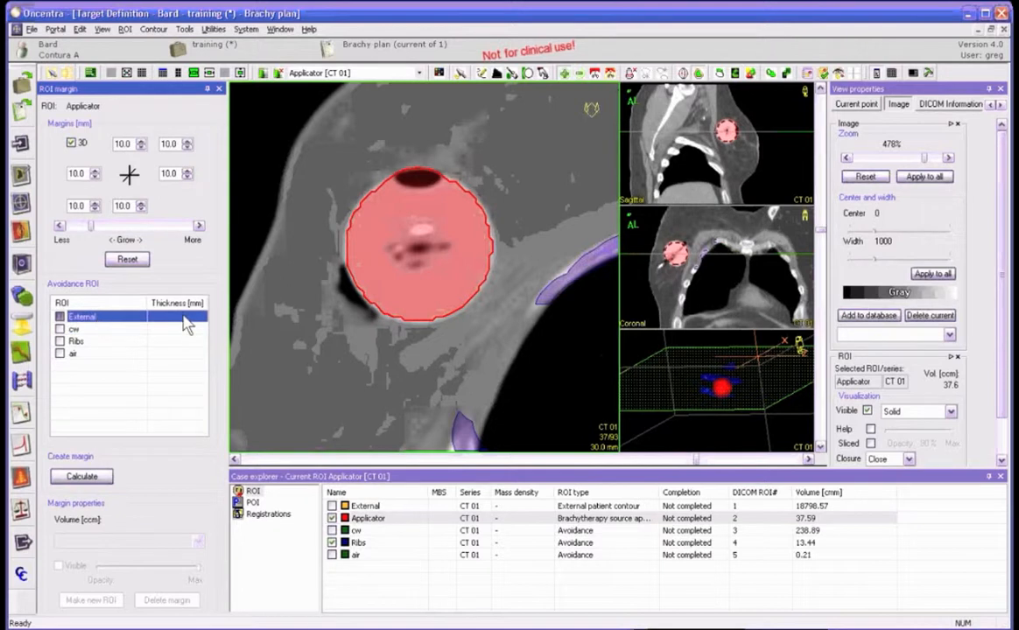
{"action": "left_click", "coordinate": [59, 329]}
{"action": "left_click", "coordinate": [174, 318]}
{"action": "left_click", "coordinate": [171, 317]}
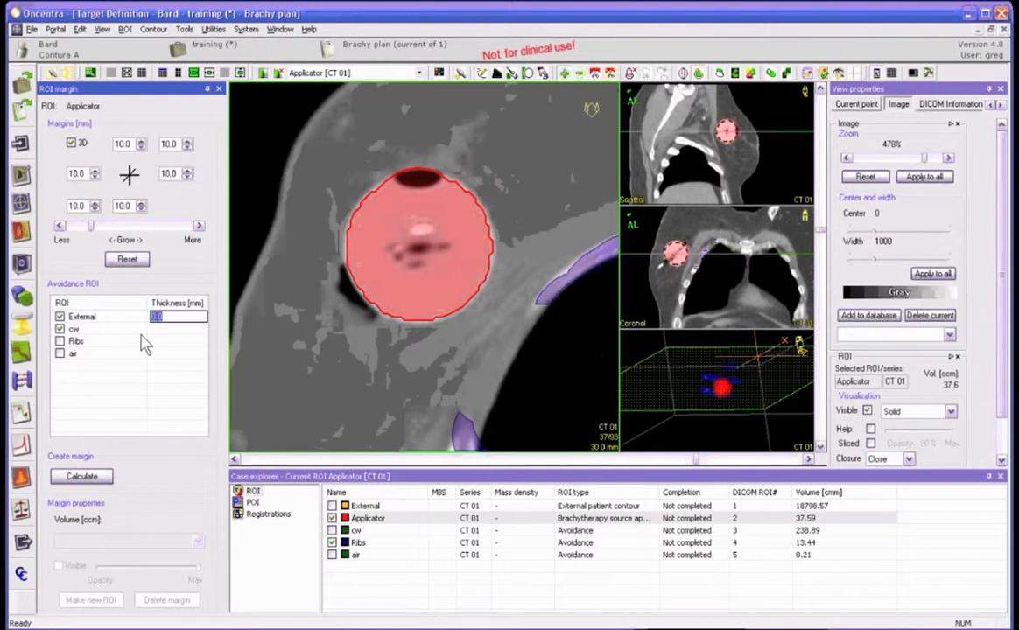
{"action": "type", "text": "5"}
{"action": "key", "text": "Return"}
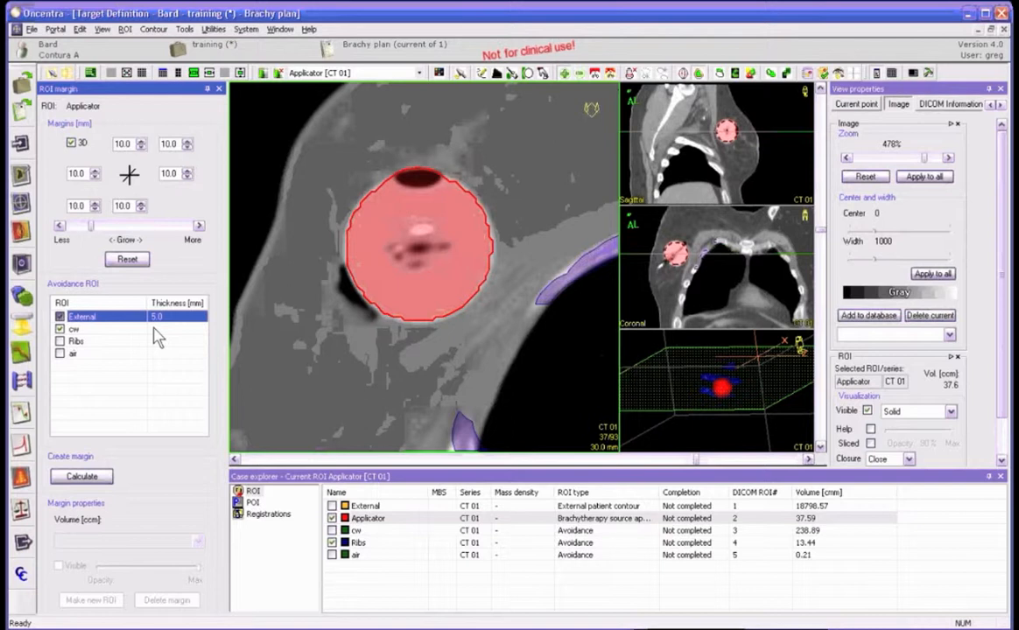
Calculate the Applicator margin and check its outline on the transversal slices between 33 and 37.
{"action": "left_click", "coordinate": [72, 475]}
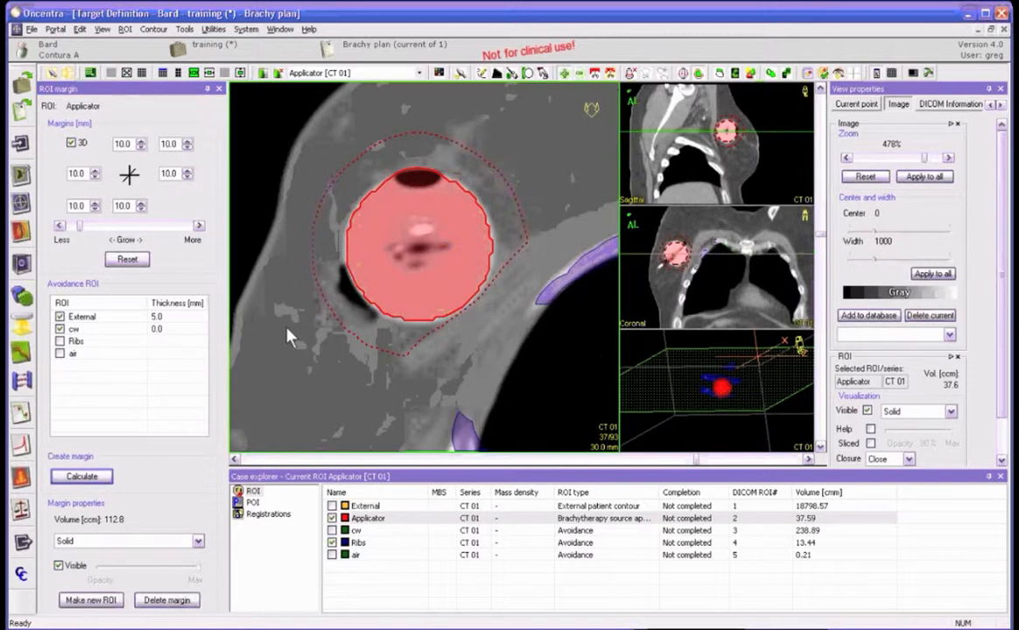
{"action": "scroll", "coordinate": [289, 338], "scroll_direction": "down", "scroll_amount": 4}
{"action": "scroll", "coordinate": [289, 338], "scroll_direction": "down", "scroll_amount": 1}
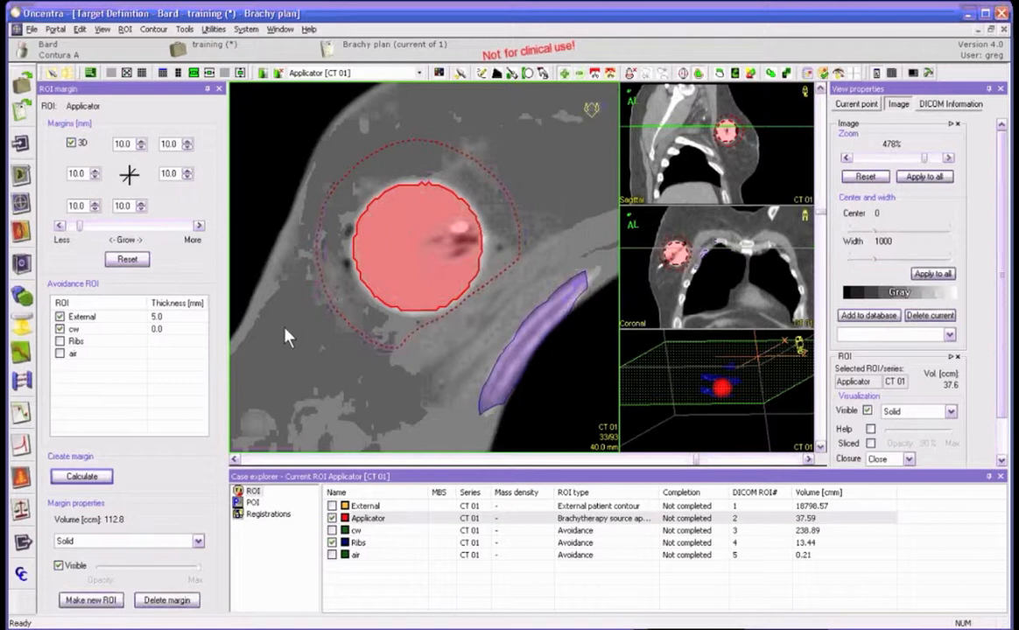
{"action": "scroll", "coordinate": [285, 330], "scroll_direction": "up", "scroll_amount": 4}
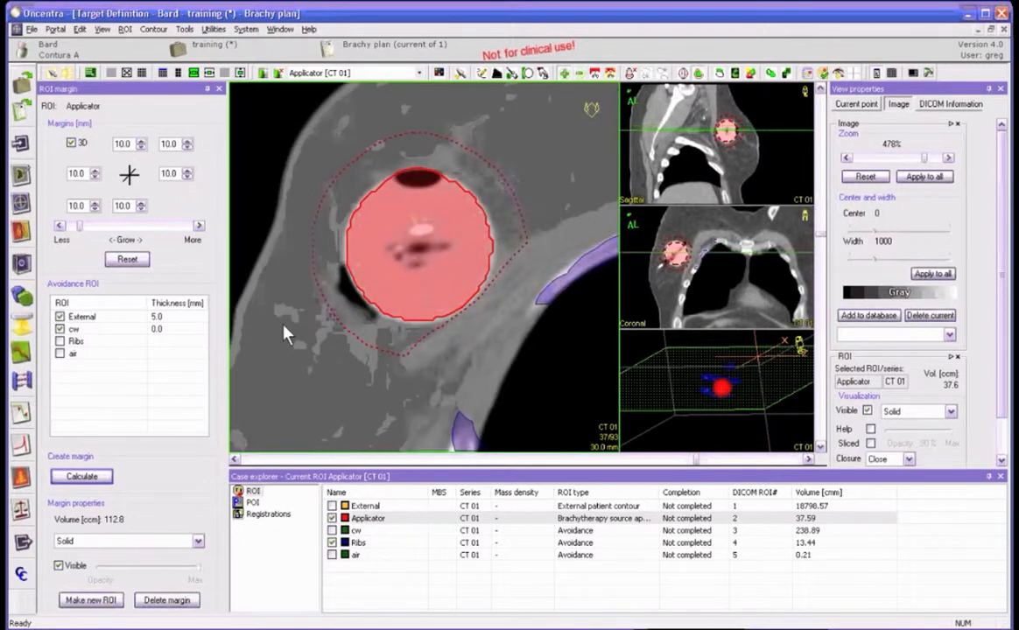
{"action": "scroll", "coordinate": [334, 325], "scroll_direction": "down", "scroll_amount": 1}
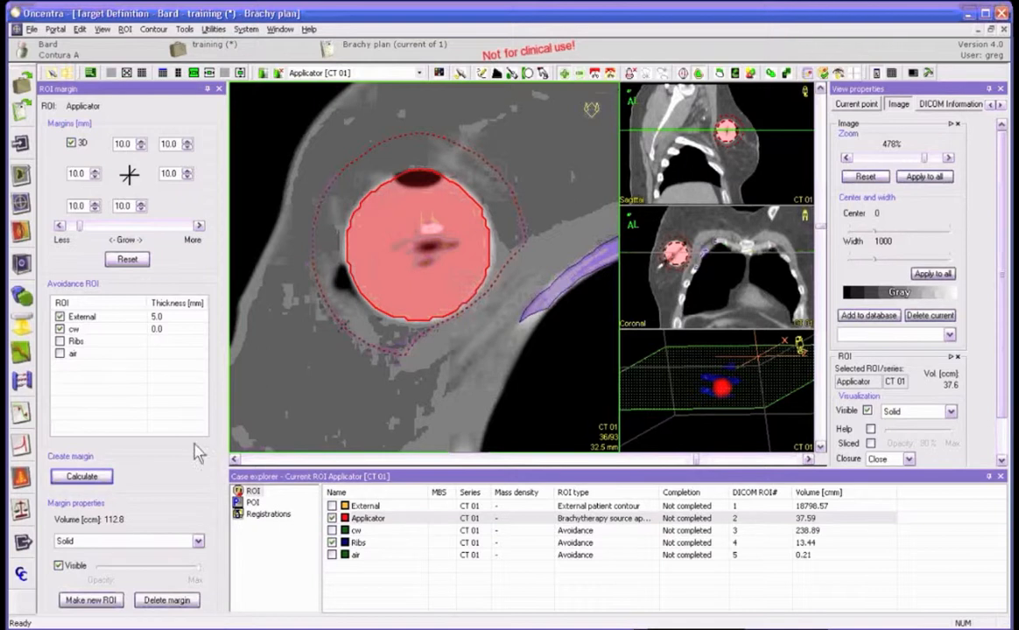
Make a new ROI from the margin on the original slices, with catalog type PTV and the name PTV Opt, and close the margin tool.
{"action": "left_click", "coordinate": [97, 603]}
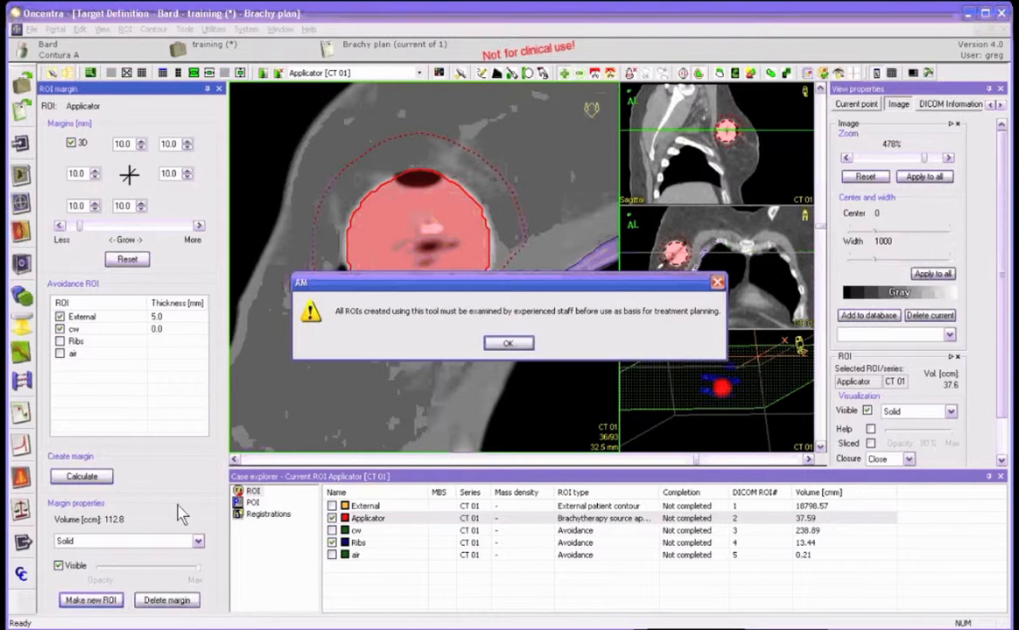
{"action": "left_click", "coordinate": [507, 343]}
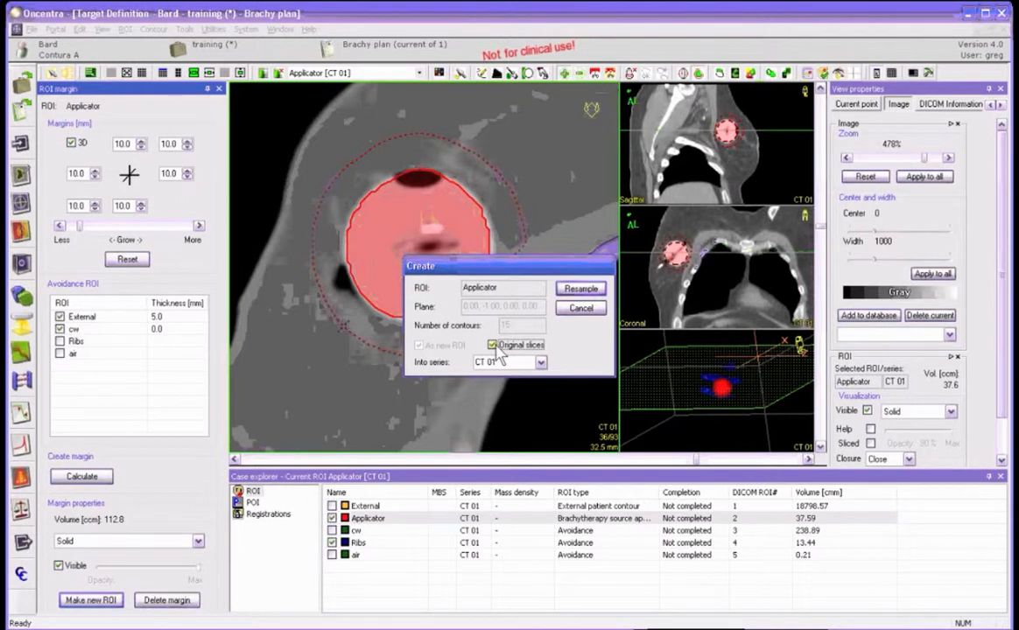
{"action": "left_click", "coordinate": [584, 289]}
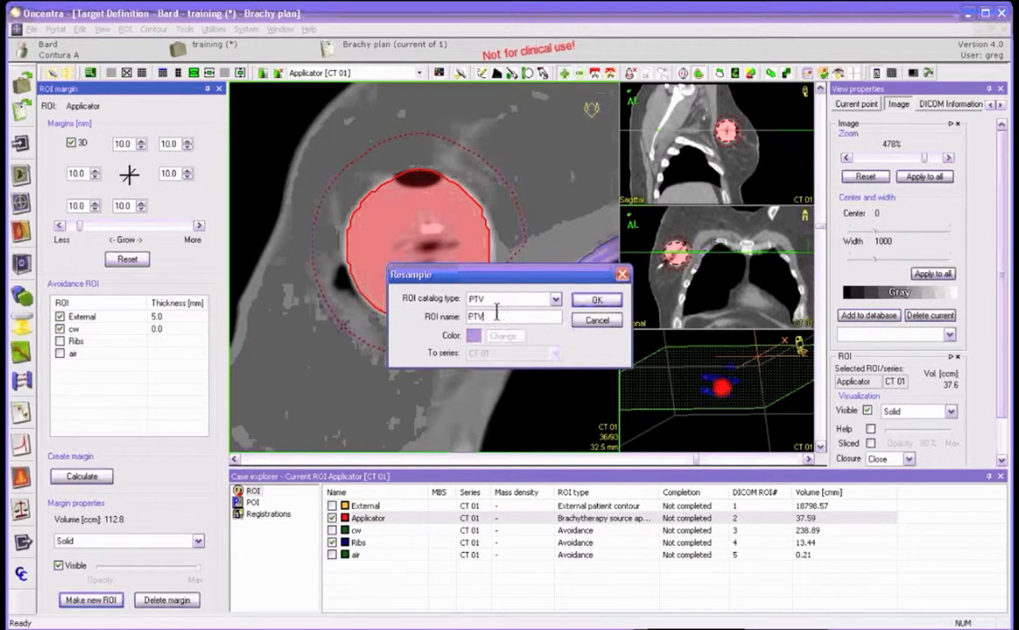
{"action": "key", "text": "BackSpace"}
{"action": "type", "text": "Opt"}
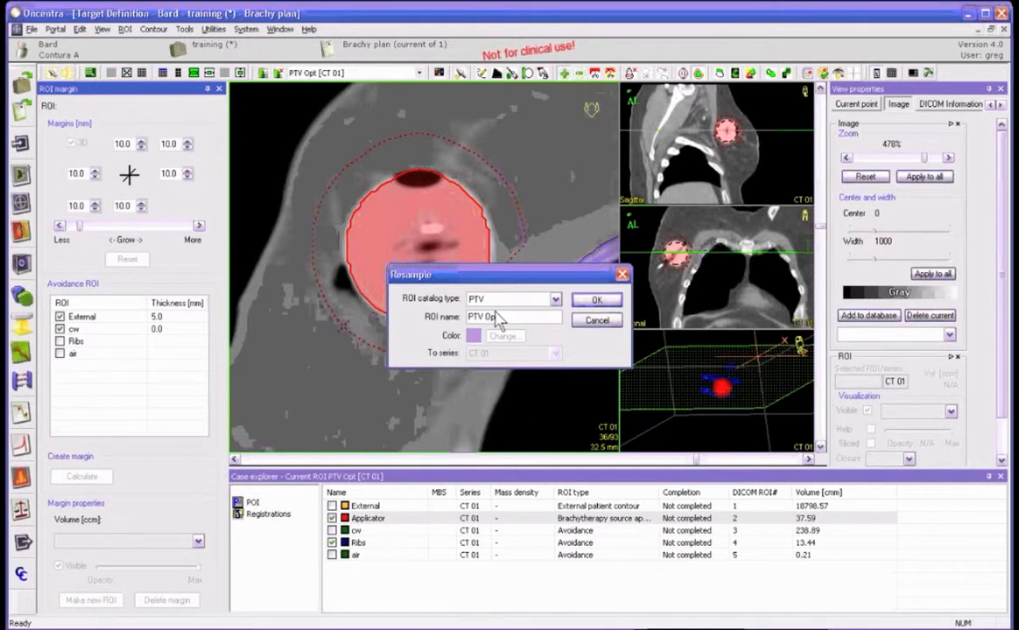
{"action": "key", "text": "Return"}
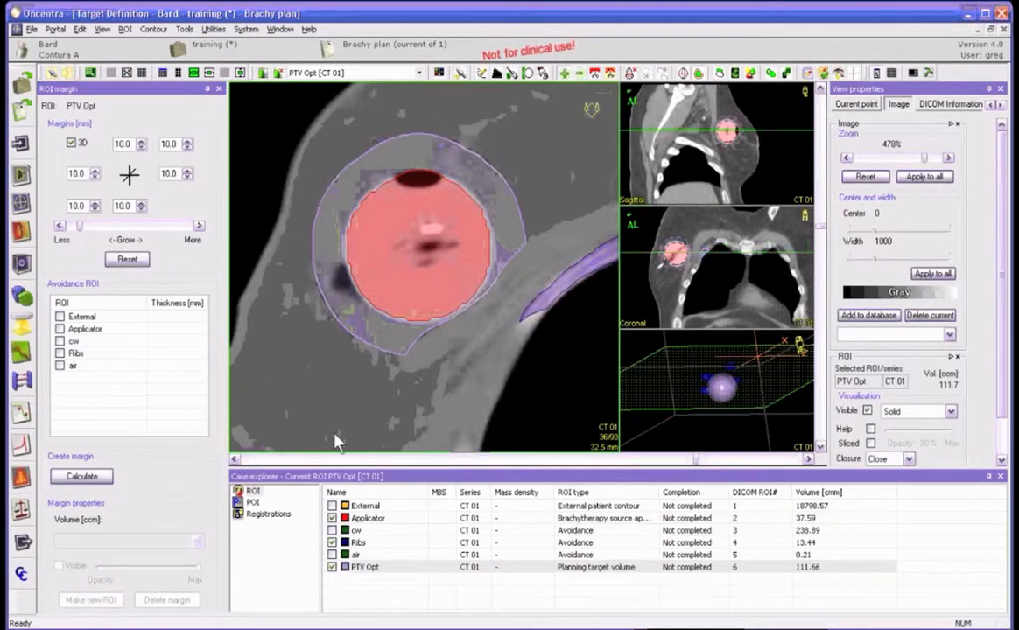
{"action": "left_click", "coordinate": [219, 89]}
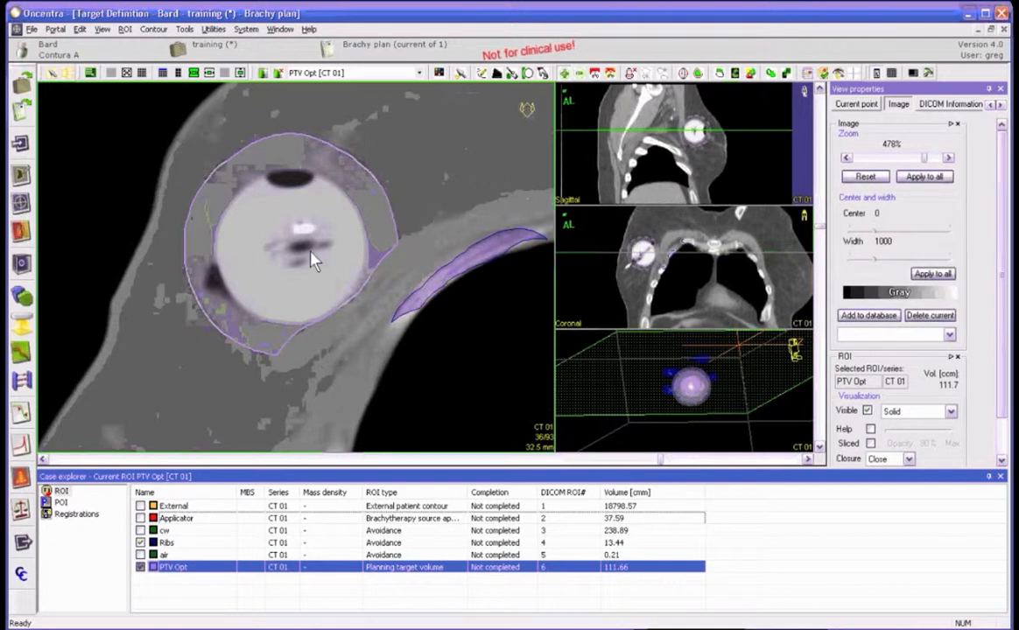
Subtract the Applicator from PTV Opt, resampling the result as a new ROI on the original slices of CT 01.
{"action": "left_click", "coordinate": [125, 29]}
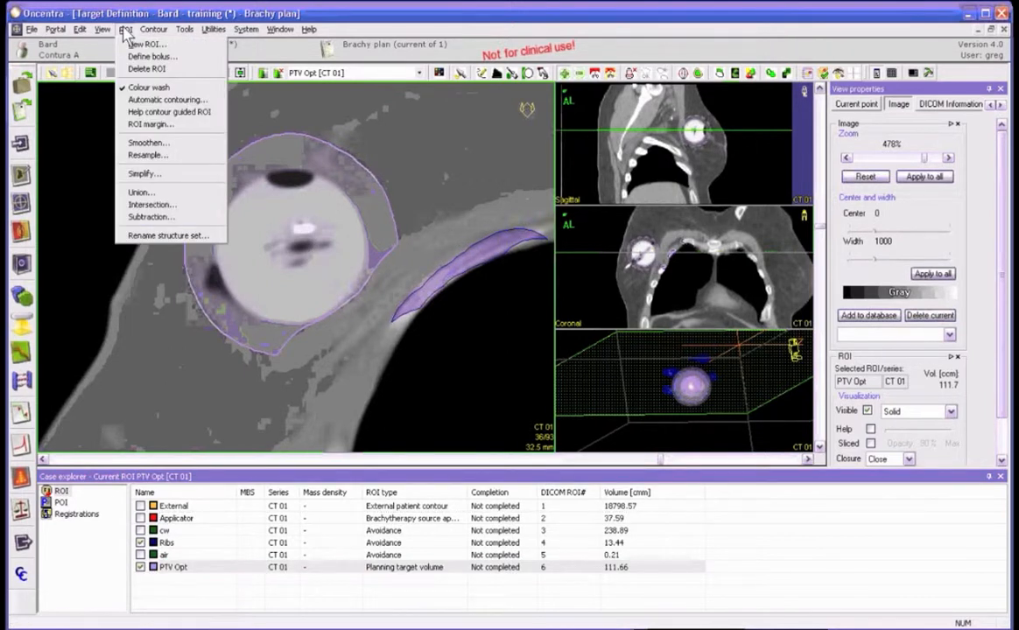
{"action": "left_click", "coordinate": [151, 217]}
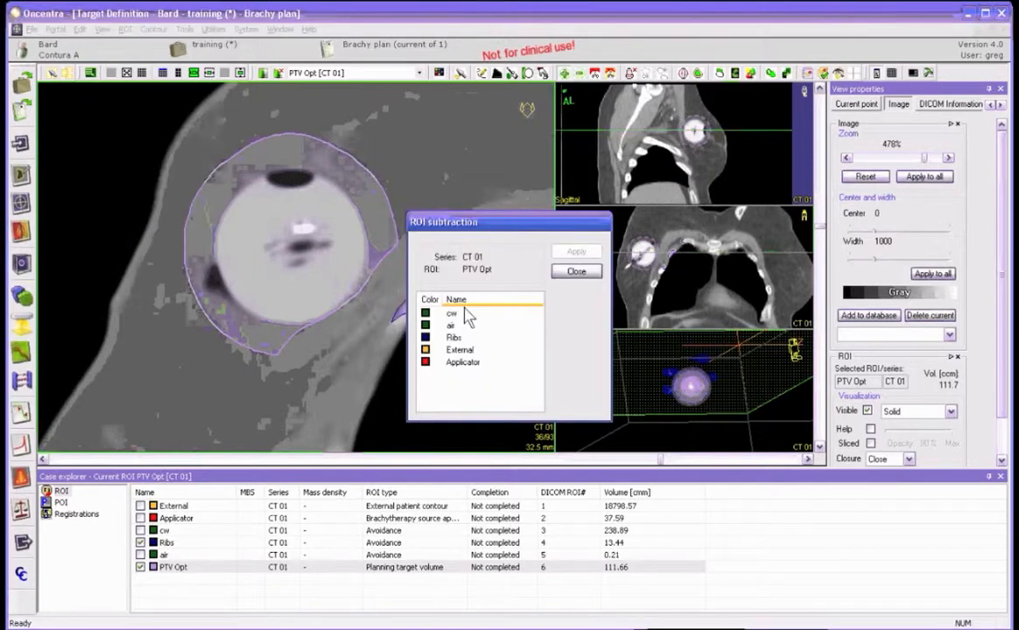
{"action": "left_click", "coordinate": [463, 361]}
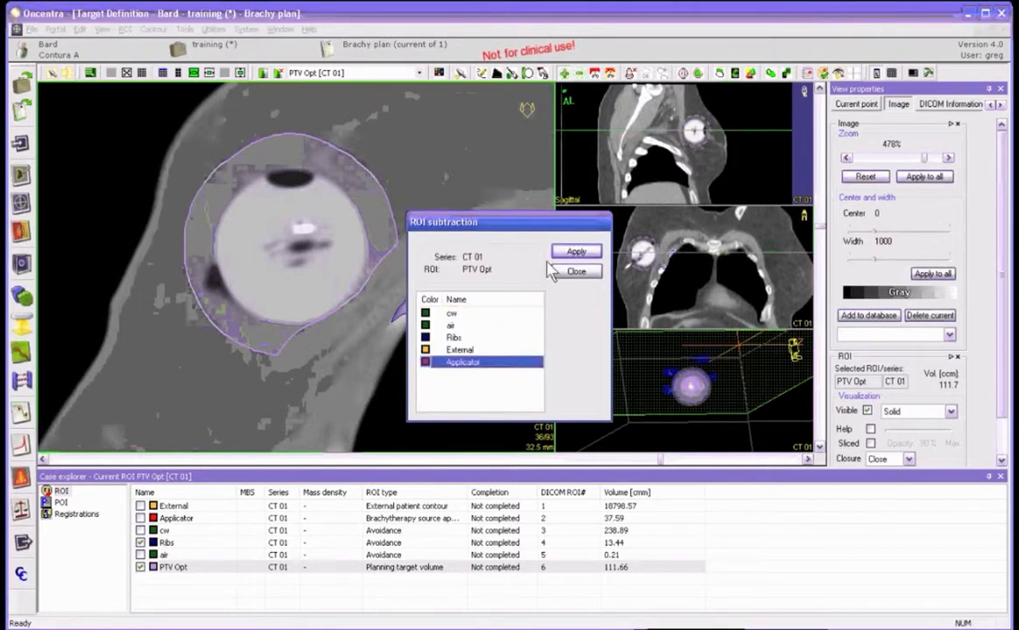
{"action": "left_click", "coordinate": [575, 252]}
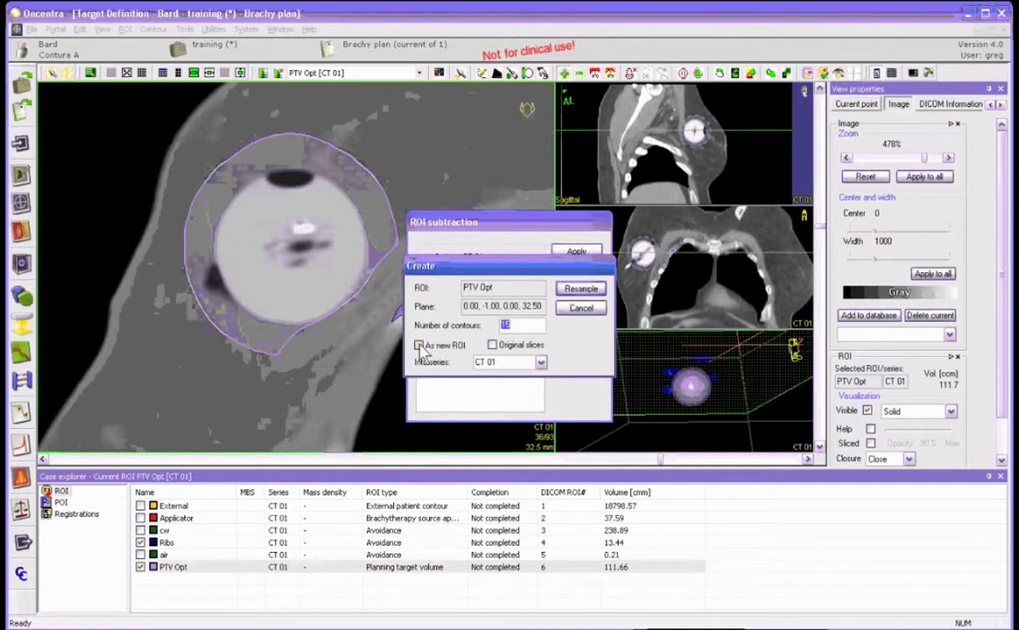
{"action": "left_click", "coordinate": [419, 345]}
{"action": "left_click", "coordinate": [492, 345]}
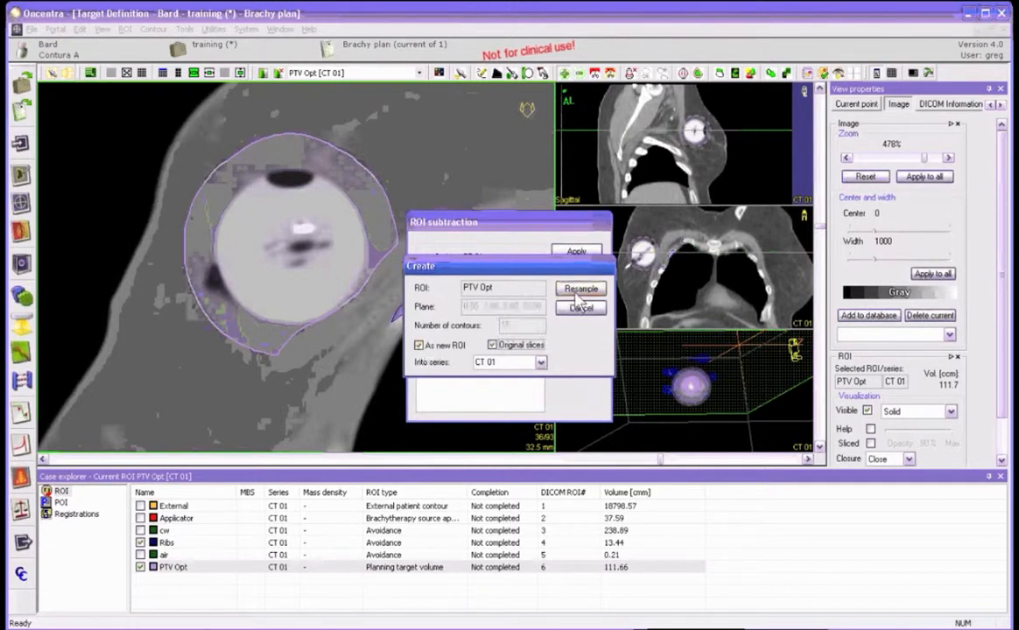
{"action": "left_click", "coordinate": [580, 290]}
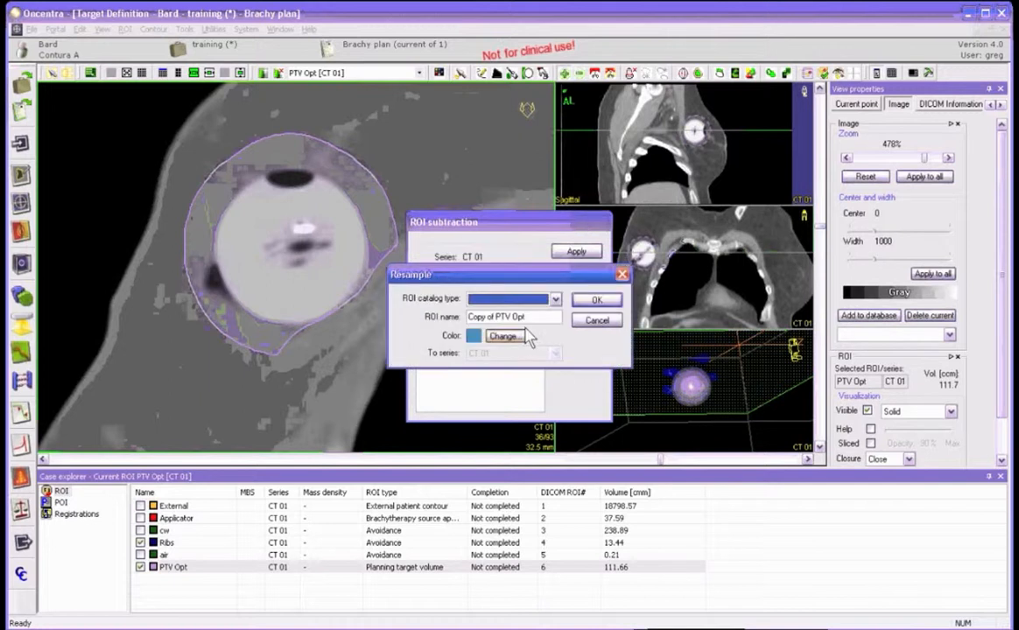
Save the subtraction result with catalog type PTV and the name PTV Eval, and close the ROI subtraction.
{"action": "left_click", "coordinate": [512, 298]}
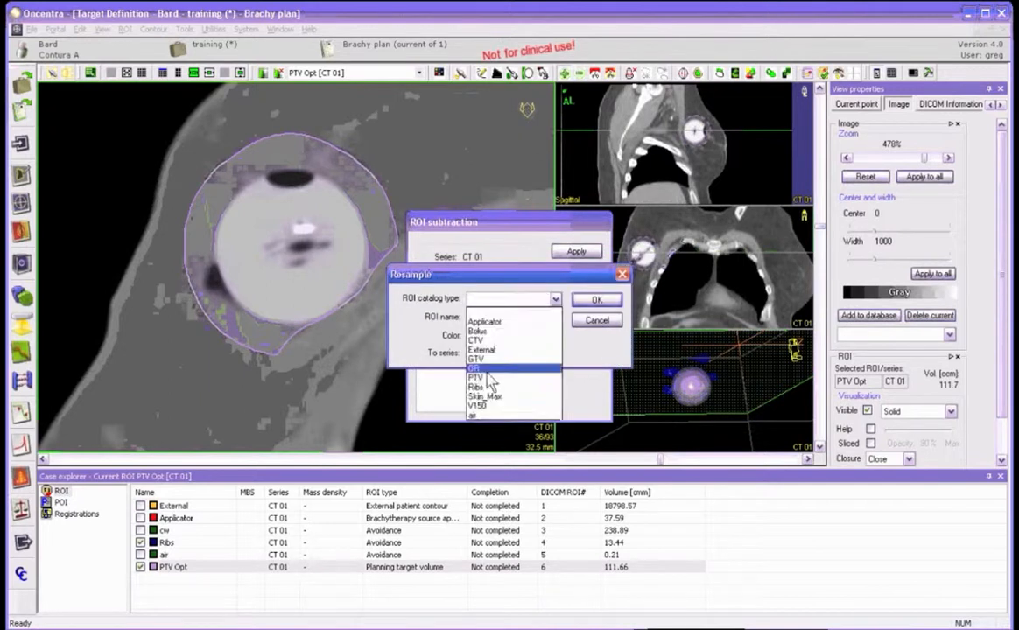
{"action": "left_click", "coordinate": [482, 377]}
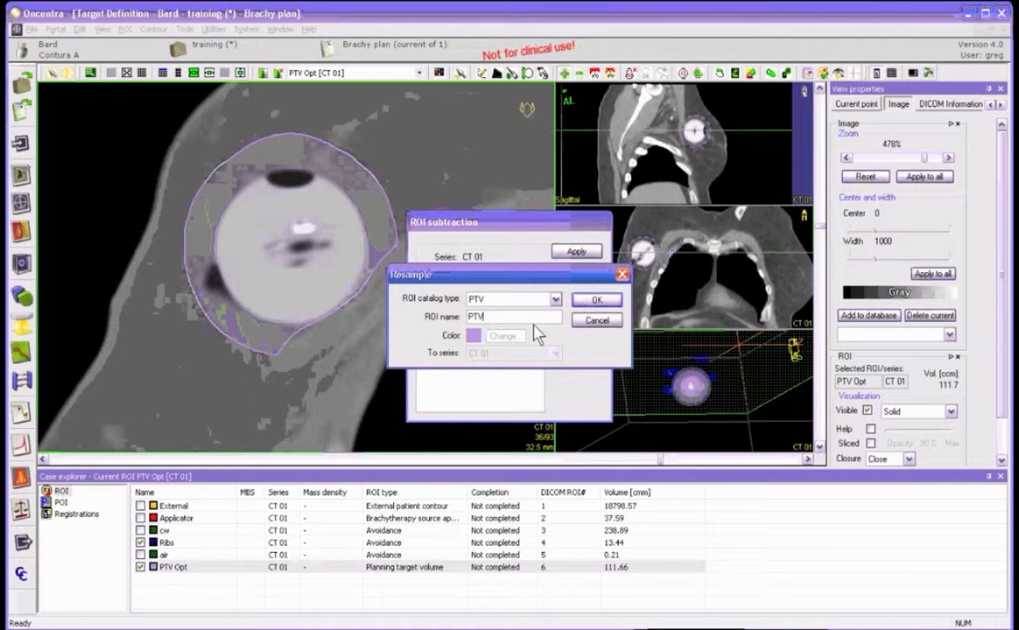
{"action": "type", "text": "Eval"}
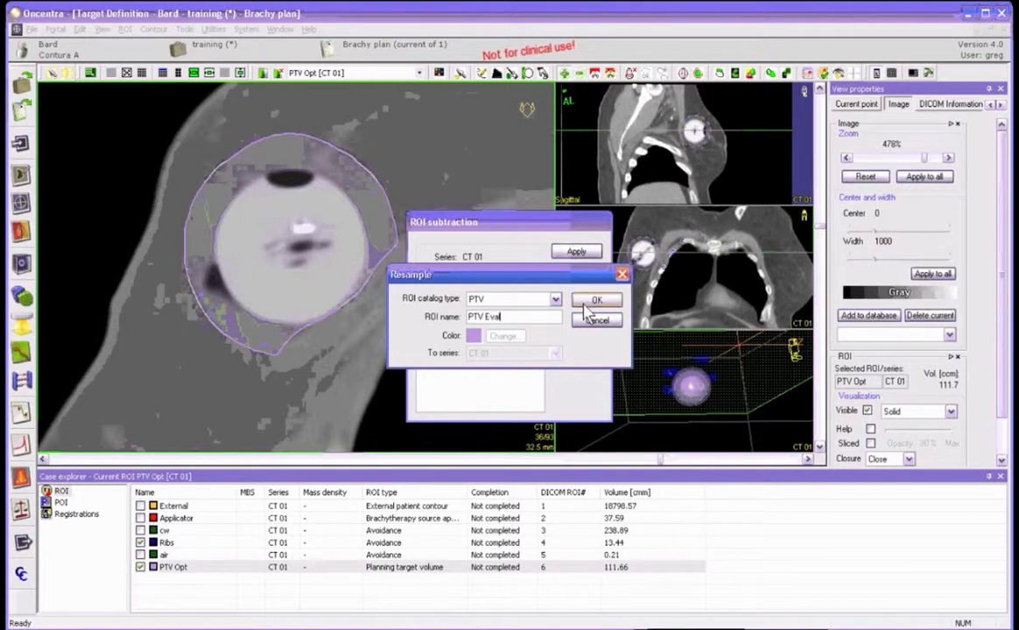
{"action": "left_click", "coordinate": [587, 303]}
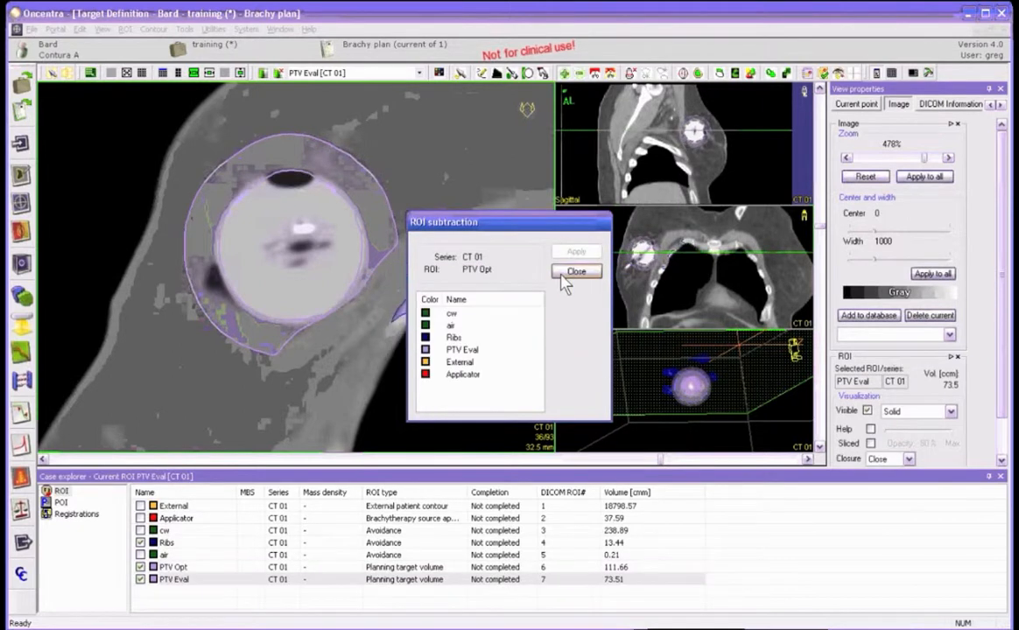
{"action": "left_click", "coordinate": [564, 277]}
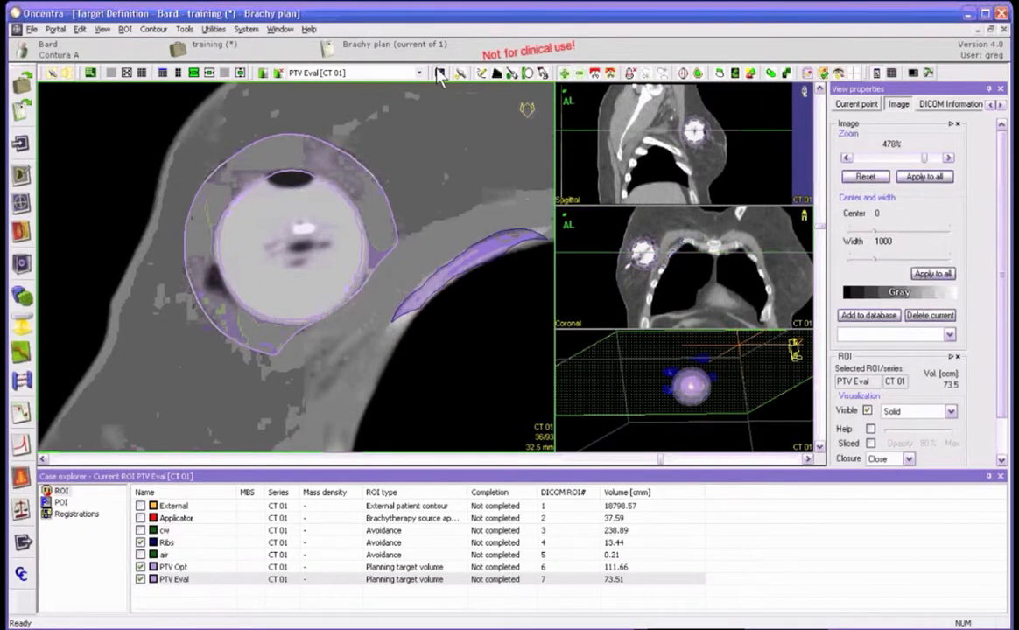
Change the PTV Eval colour to dark red and review its shell around the balloon on transversal slices 38 to 32.
{"action": "left_click", "coordinate": [439, 73]}
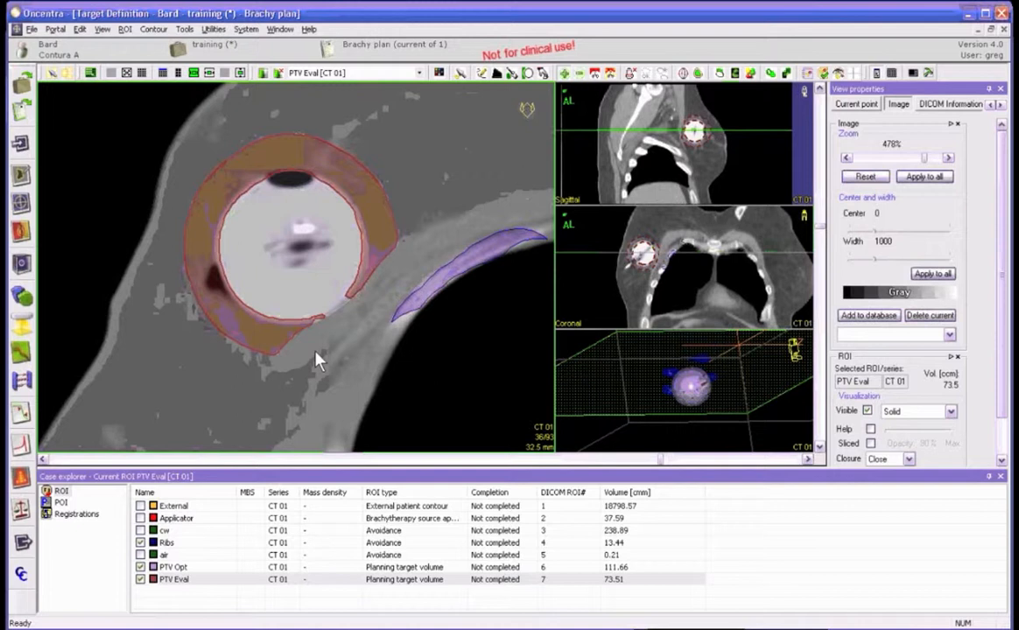
{"action": "scroll", "coordinate": [313, 356], "scroll_direction": "down", "scroll_amount": 2}
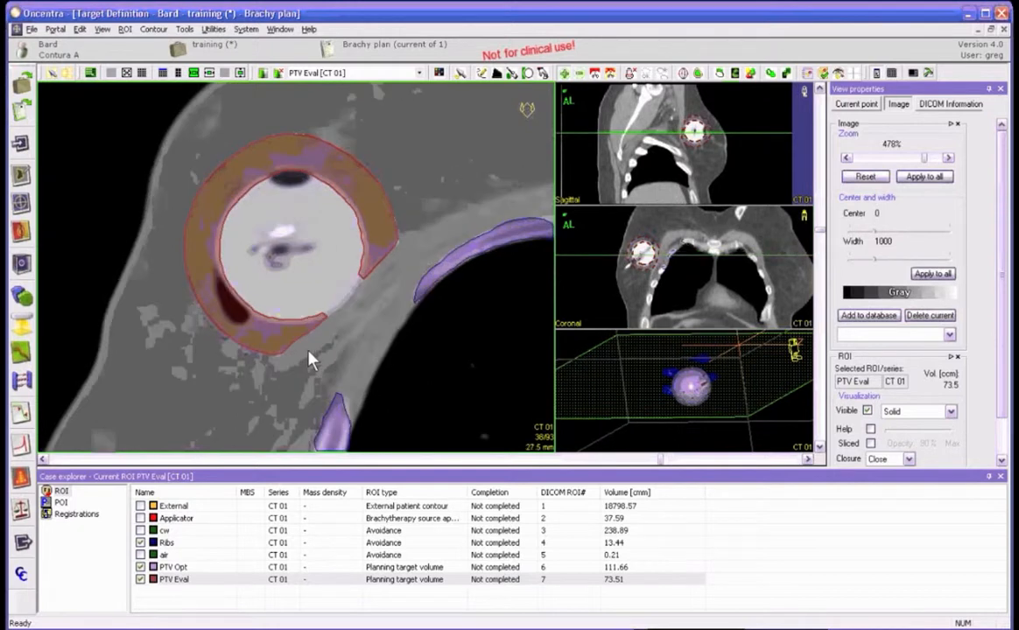
{"action": "scroll", "coordinate": [311, 359], "scroll_direction": "up", "scroll_amount": 5}
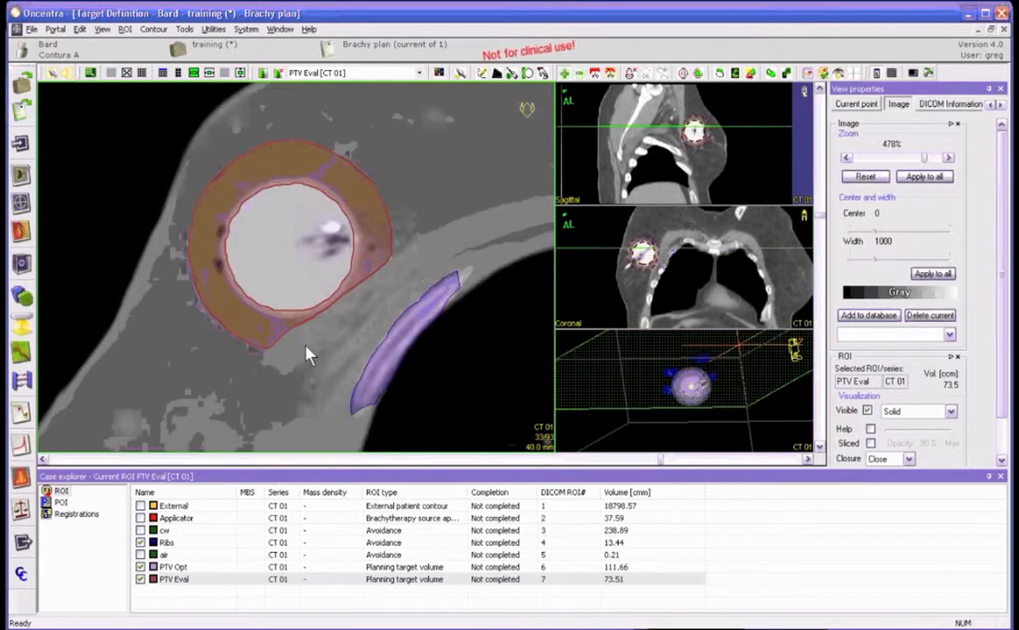
{"action": "scroll", "coordinate": [307, 349], "scroll_direction": "up", "scroll_amount": 1}
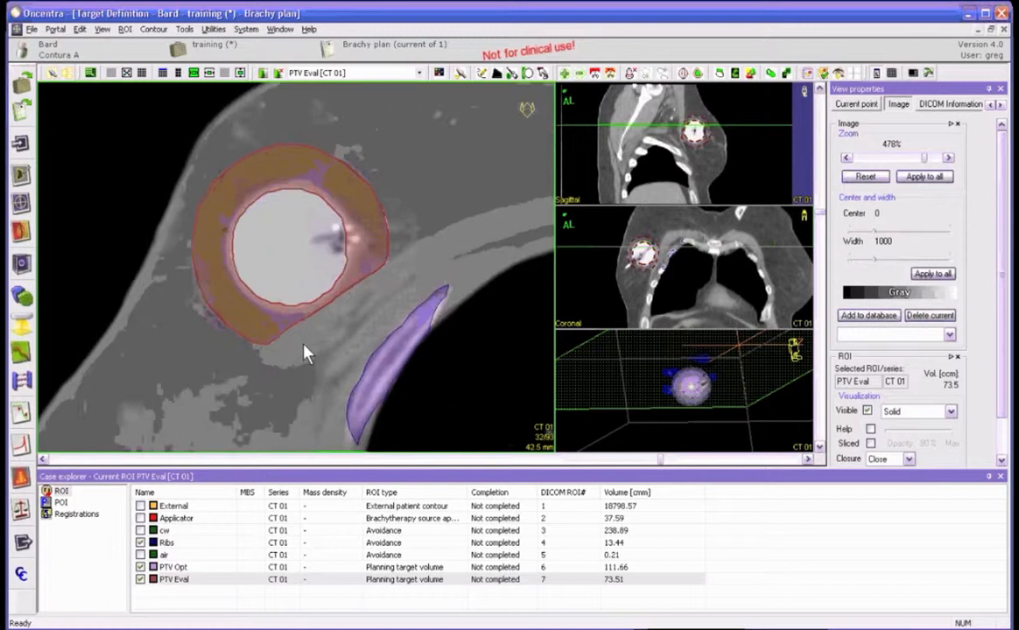
Calculate a uniform 30 mm 3D margin around the Applicator ROI without any avoidance ROI.
{"action": "scroll", "coordinate": [307, 350], "scroll_direction": "down", "scroll_amount": 3}
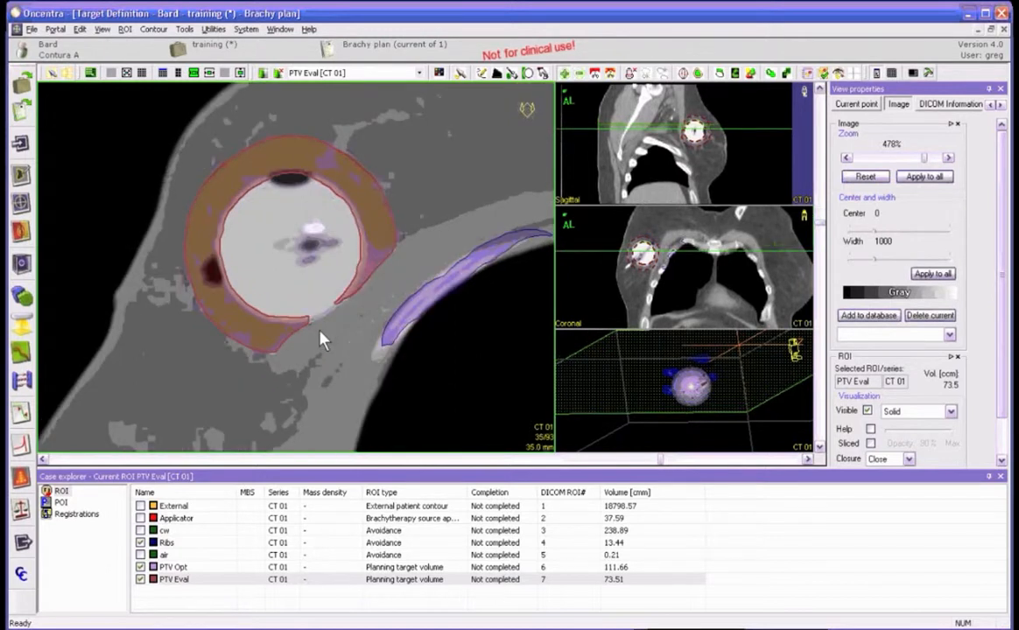
{"action": "scroll", "coordinate": [322, 340], "scroll_direction": "down", "scroll_amount": 3}
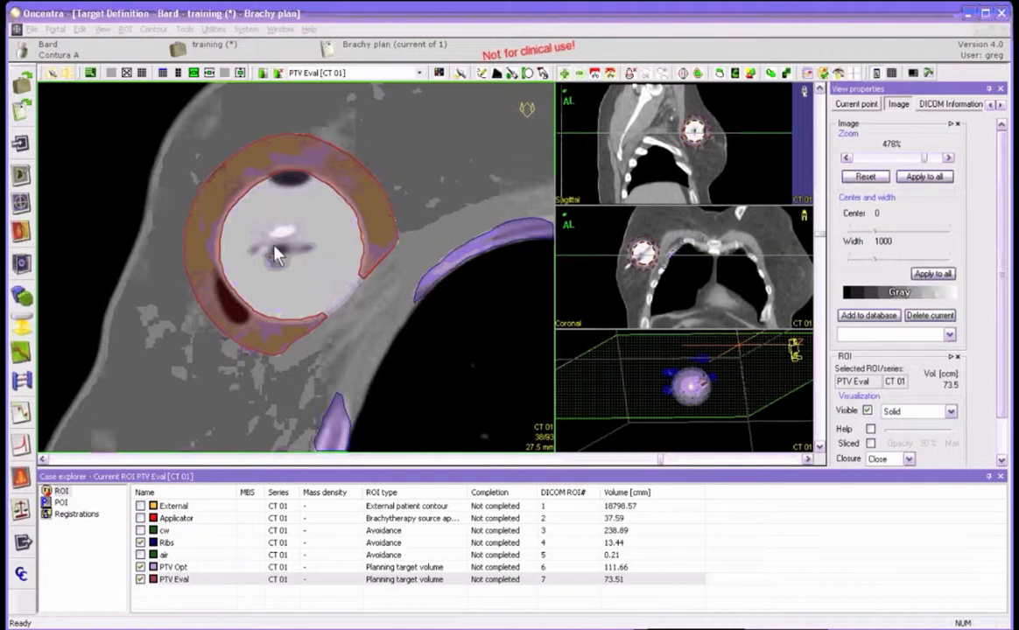
{"action": "left_click", "coordinate": [175, 518]}
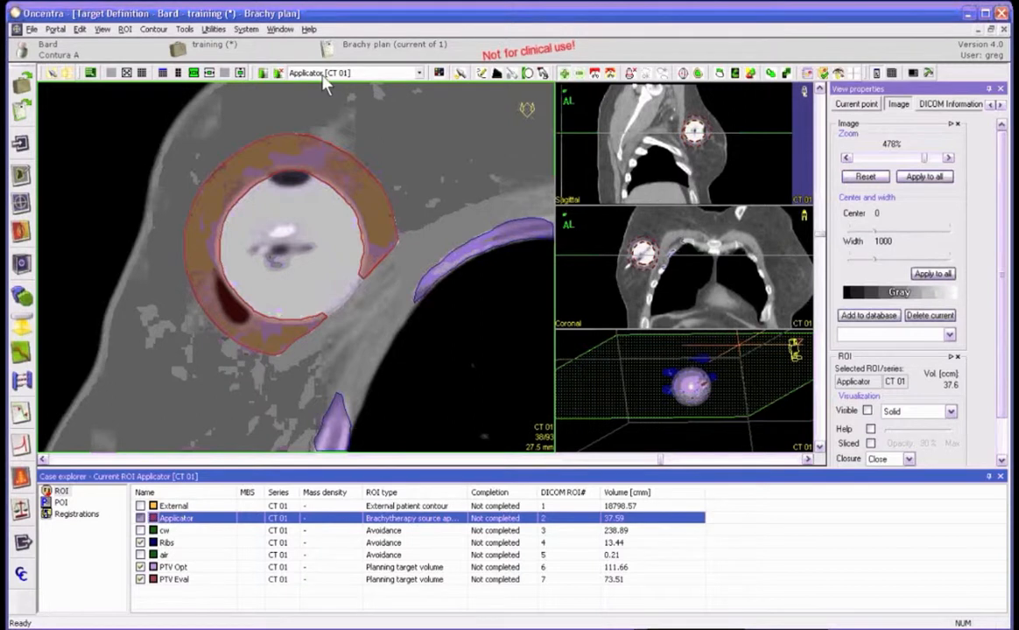
{"action": "left_click", "coordinate": [699, 74]}
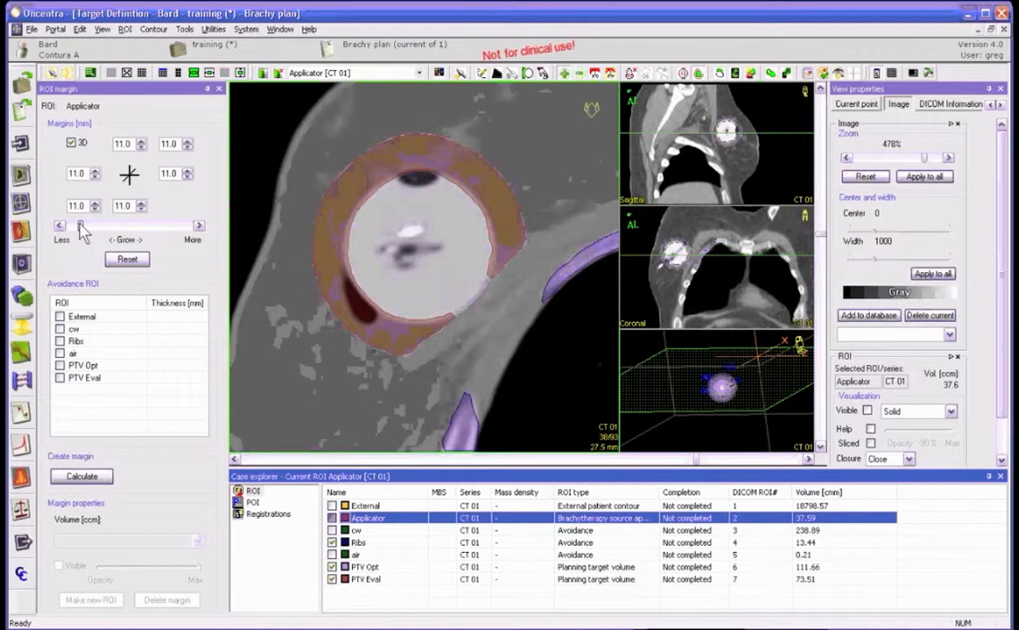
{"action": "left_click_drag", "start_coordinate": [80, 226], "coordinate": [101, 226]}
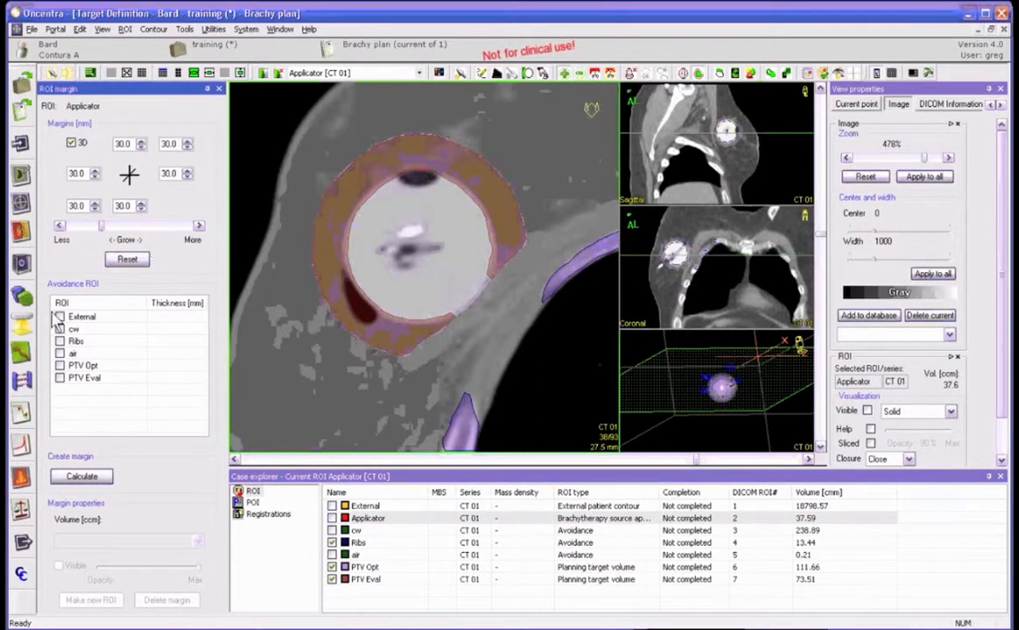
{"action": "left_click", "coordinate": [83, 483]}
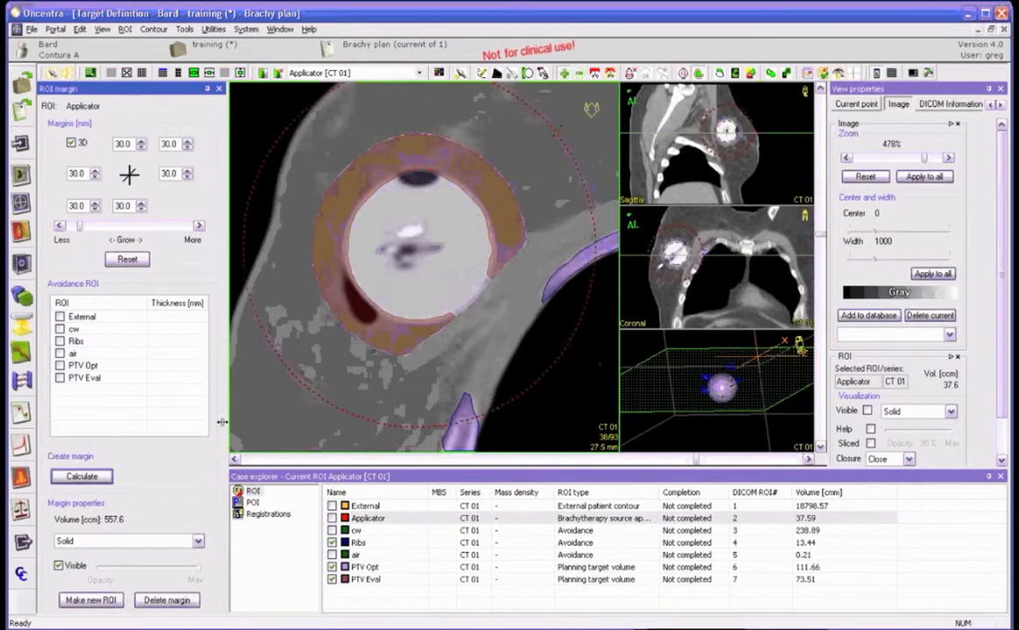
Make a new ROI from the Applicator margin on the original slices of CT 01, with catalog type and name Skin_Max.
{"action": "left_click", "coordinate": [91, 599]}
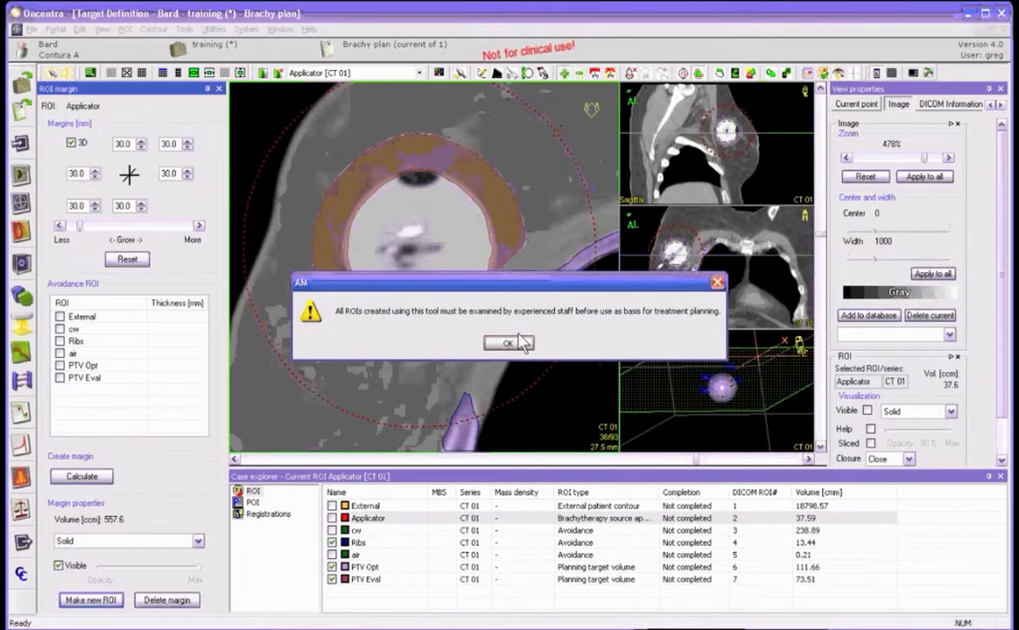
{"action": "left_click", "coordinate": [507, 344]}
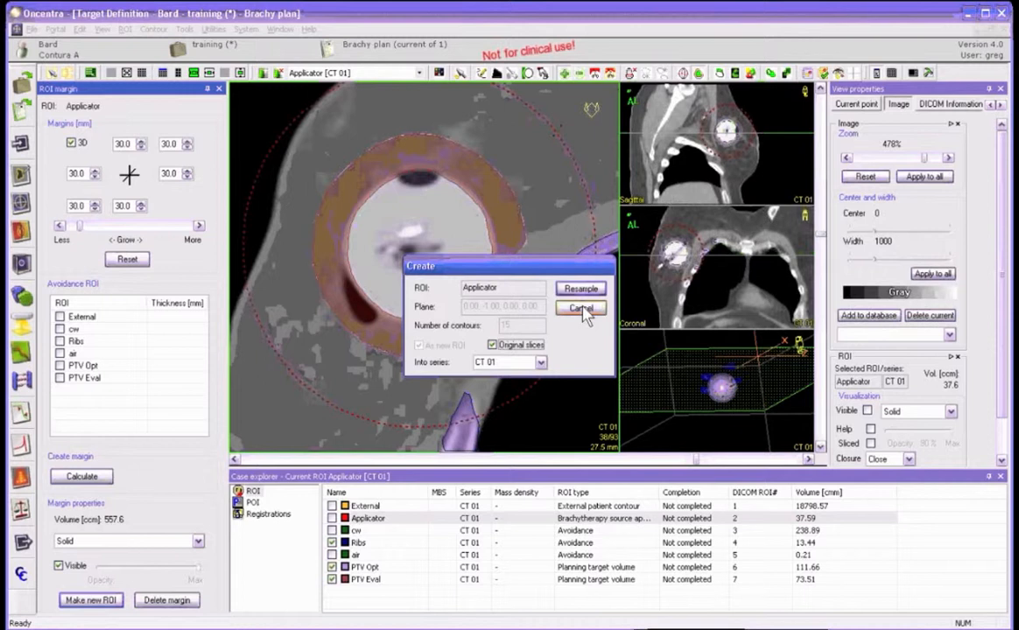
{"action": "left_click", "coordinate": [580, 289]}
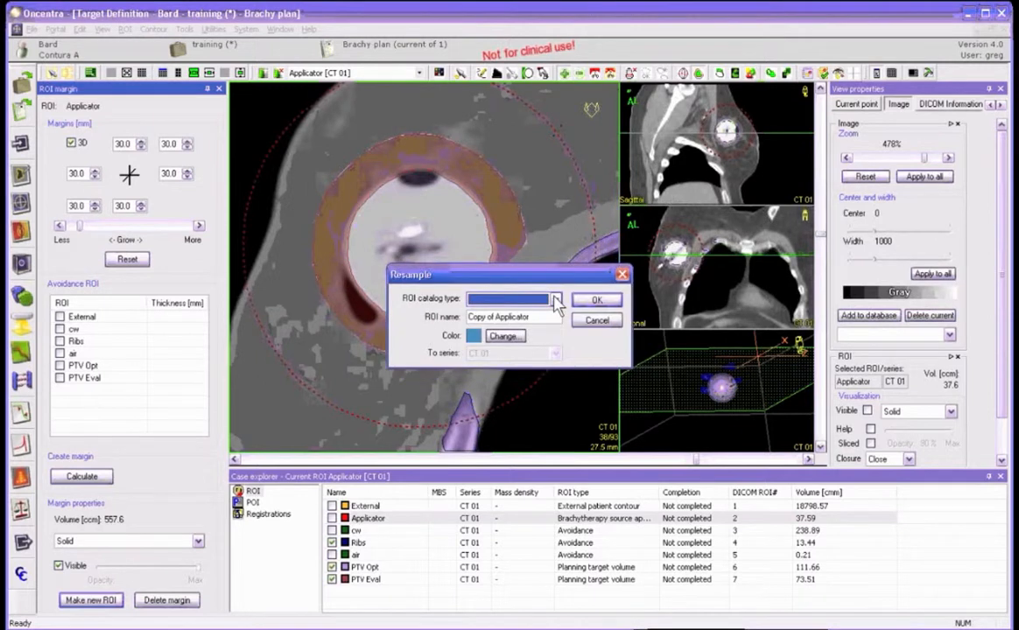
{"action": "left_click", "coordinate": [555, 299]}
{"action": "left_click", "coordinate": [529, 339]}
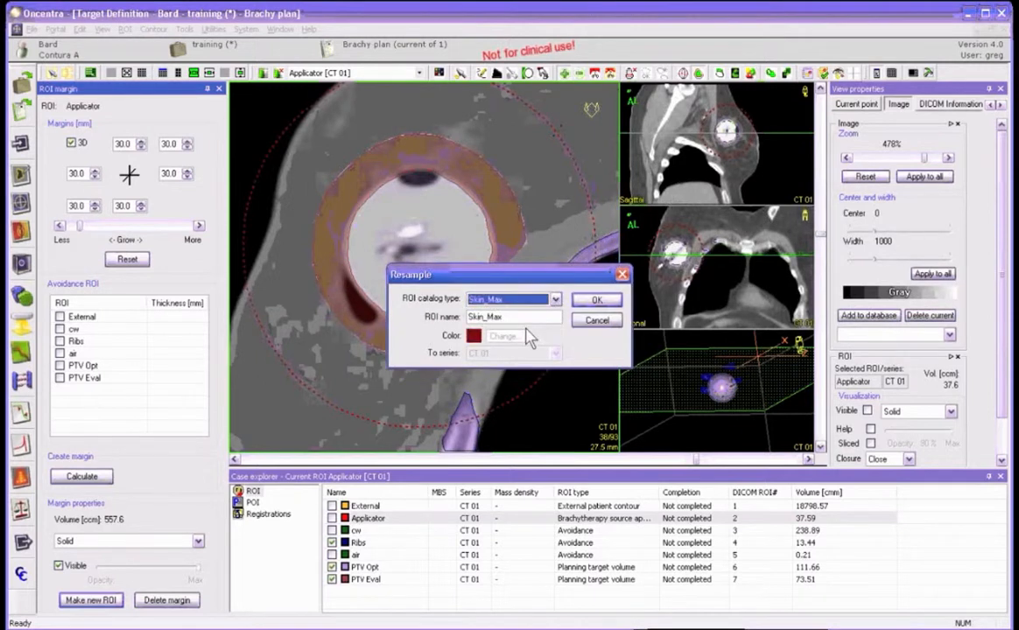
{"action": "left_click", "coordinate": [579, 302]}
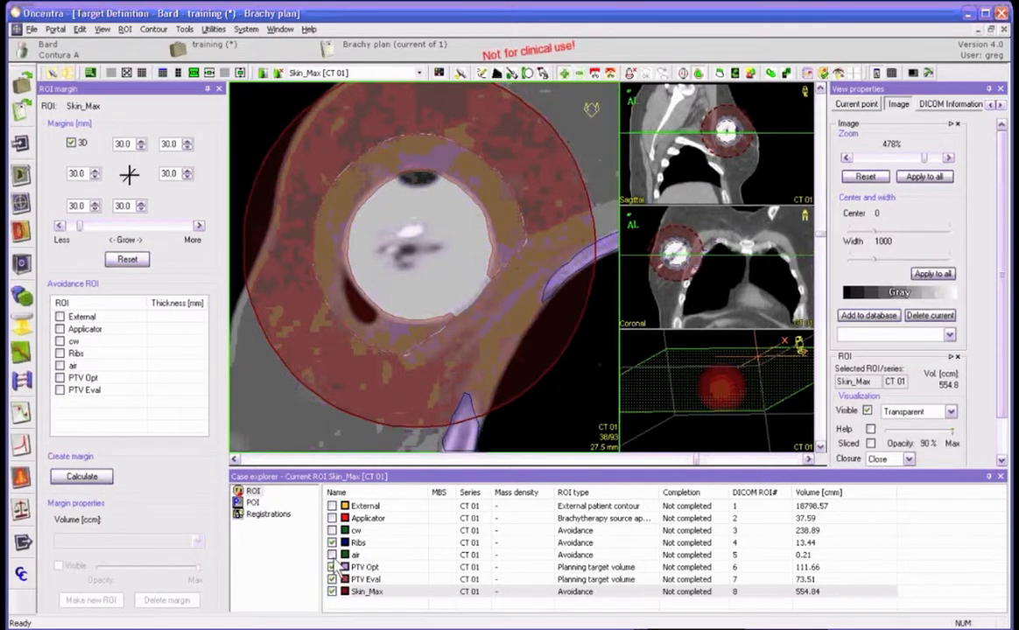
Hide the PTV Eval and PTV Opt ROIs and close the ROI margin tool.
{"action": "left_click", "coordinate": [331, 579]}
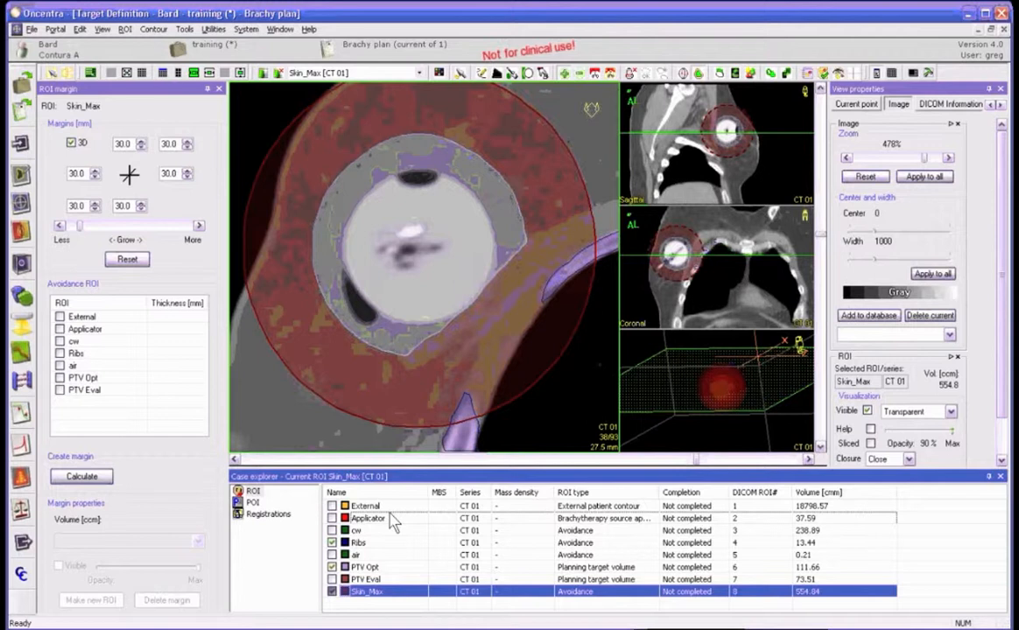
{"action": "left_click", "coordinate": [332, 566]}
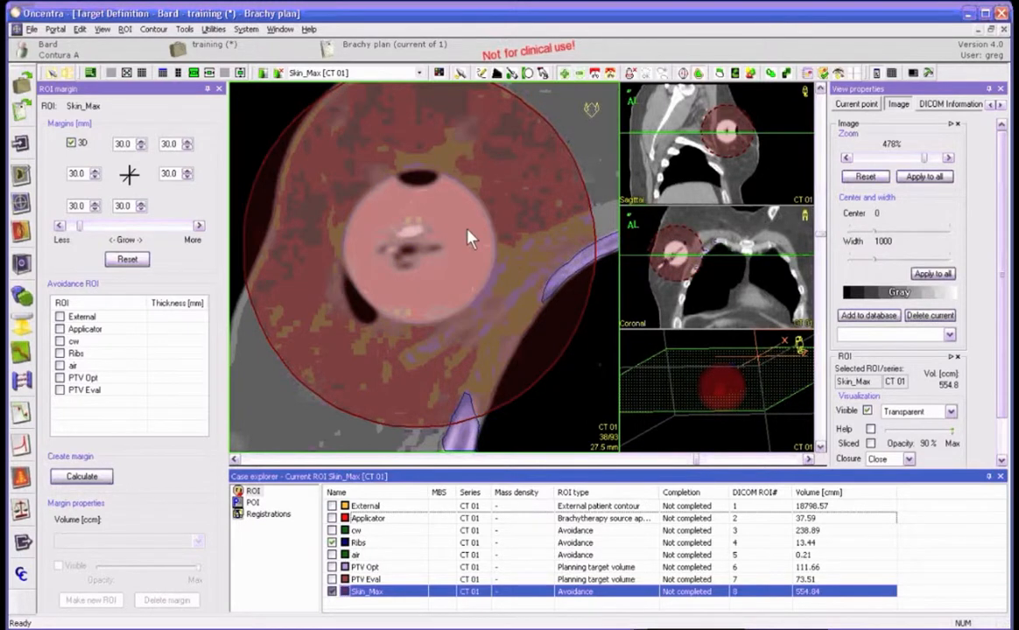
{"action": "left_click", "coordinate": [220, 89]}
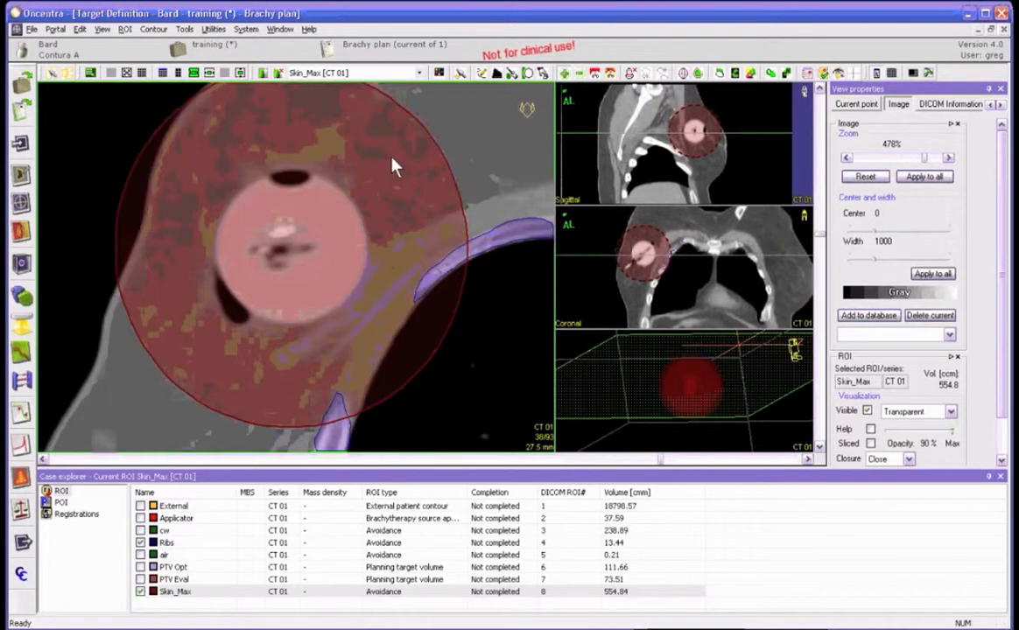
Subtract the External ROI from Skin_Max, resampling the result into the existing ROI on CT 01, and close the ROI subtraction.
{"action": "left_click", "coordinate": [125, 29]}
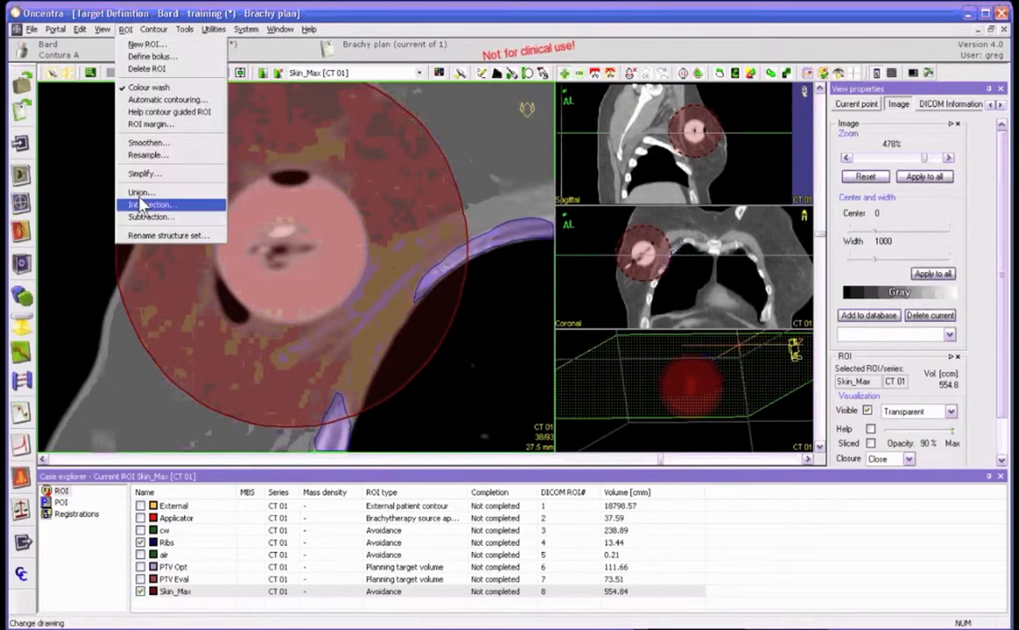
{"action": "left_click", "coordinate": [149, 216]}
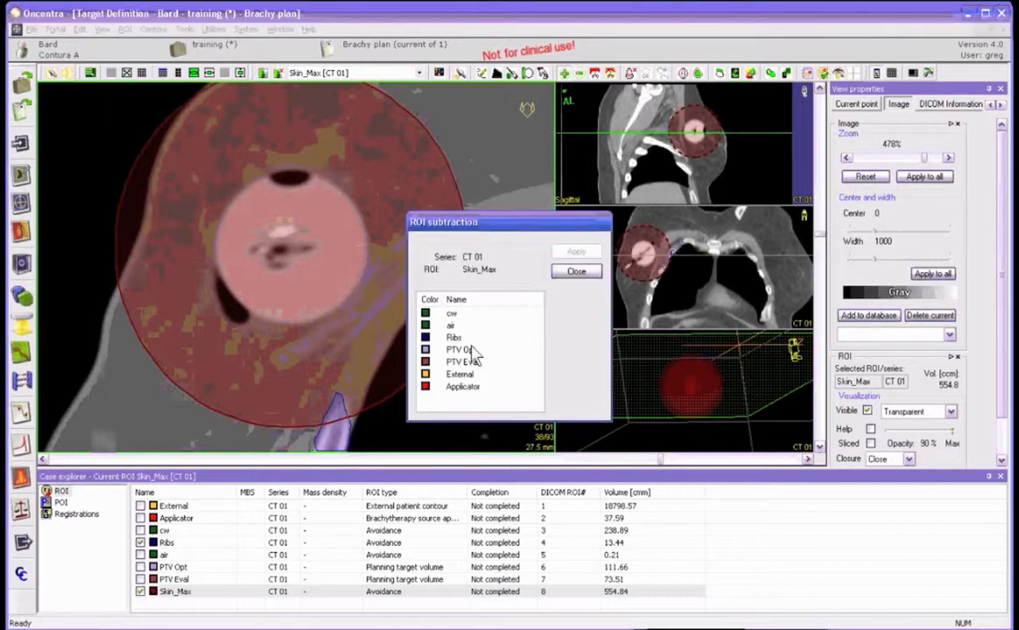
{"action": "left_click", "coordinate": [462, 374]}
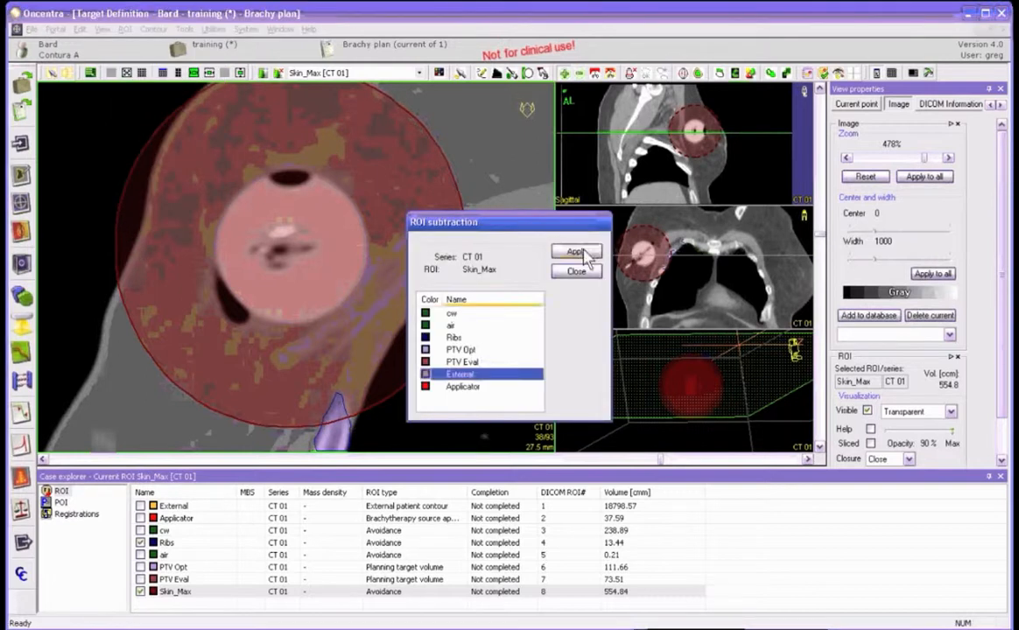
{"action": "left_click", "coordinate": [575, 252]}
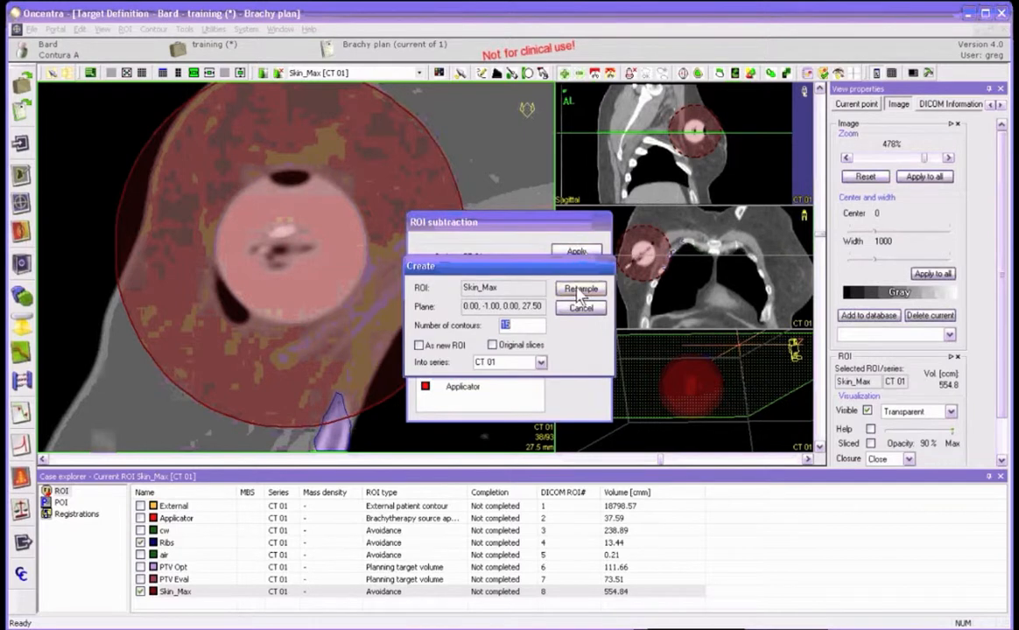
{"action": "left_click", "coordinate": [578, 291]}
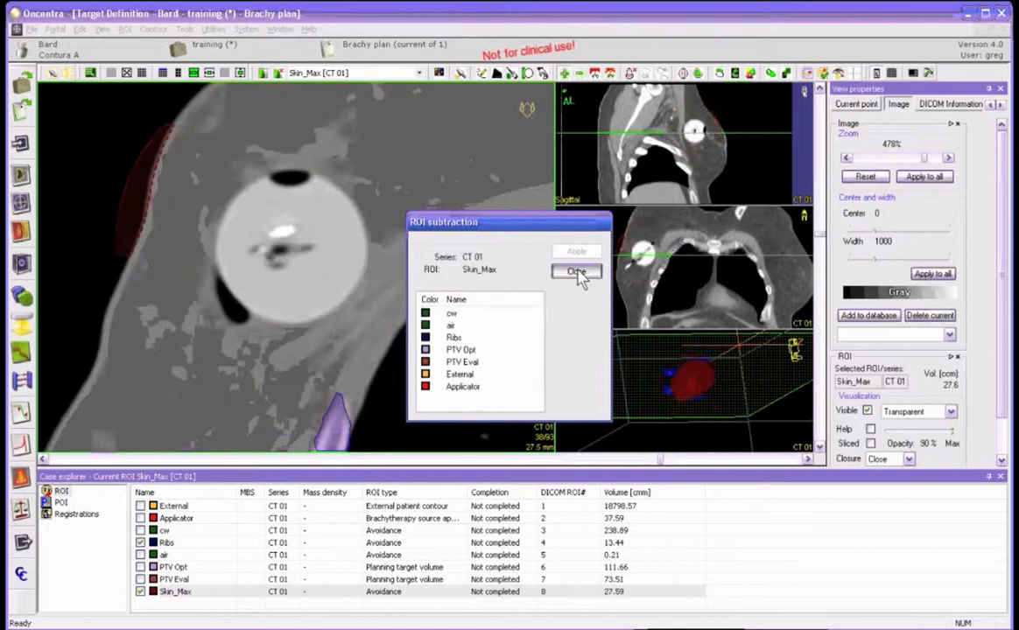
{"action": "left_click", "coordinate": [575, 272]}
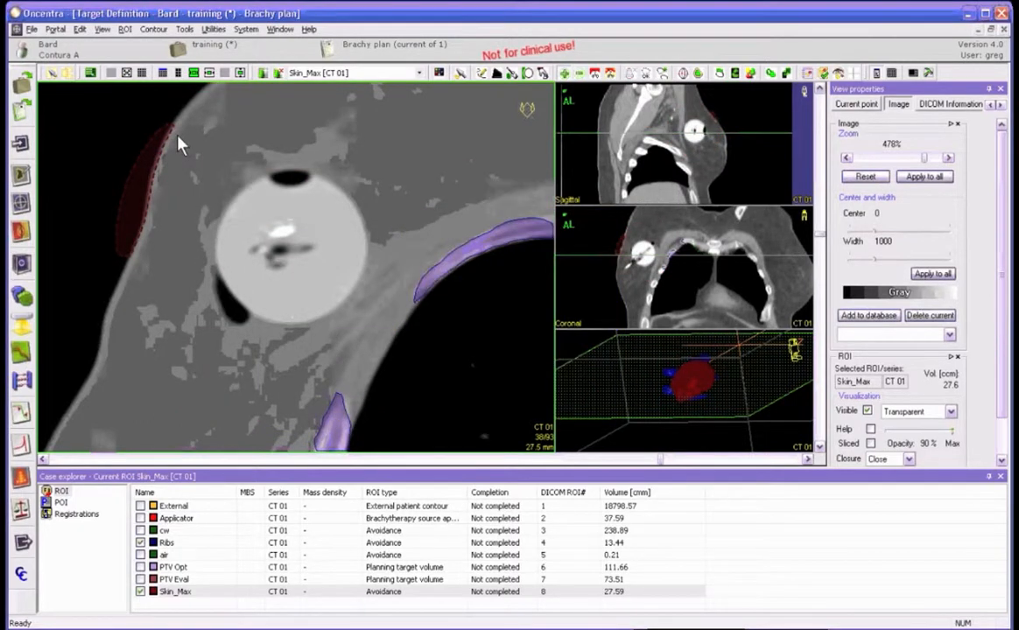
Review the Skin_Max region along the breast skin on transversal slices 39 to 27 at 322% zoom.
{"action": "scroll", "coordinate": [225, 338], "scroll_direction": "down", "scroll_amount": 1}
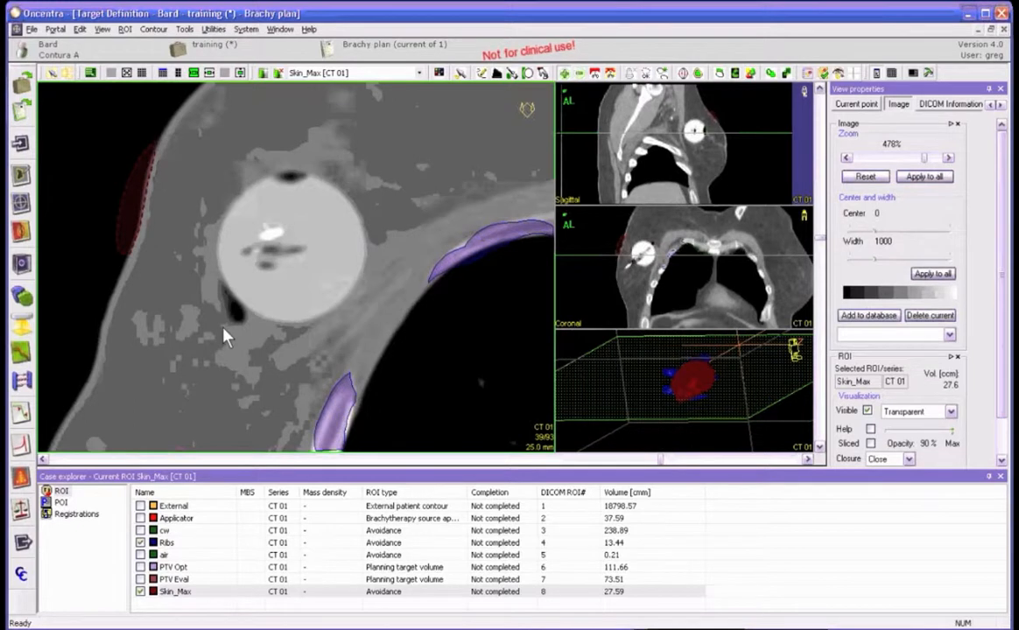
{"action": "scroll", "coordinate": [225, 338], "scroll_direction": "up", "scroll_amount": 6}
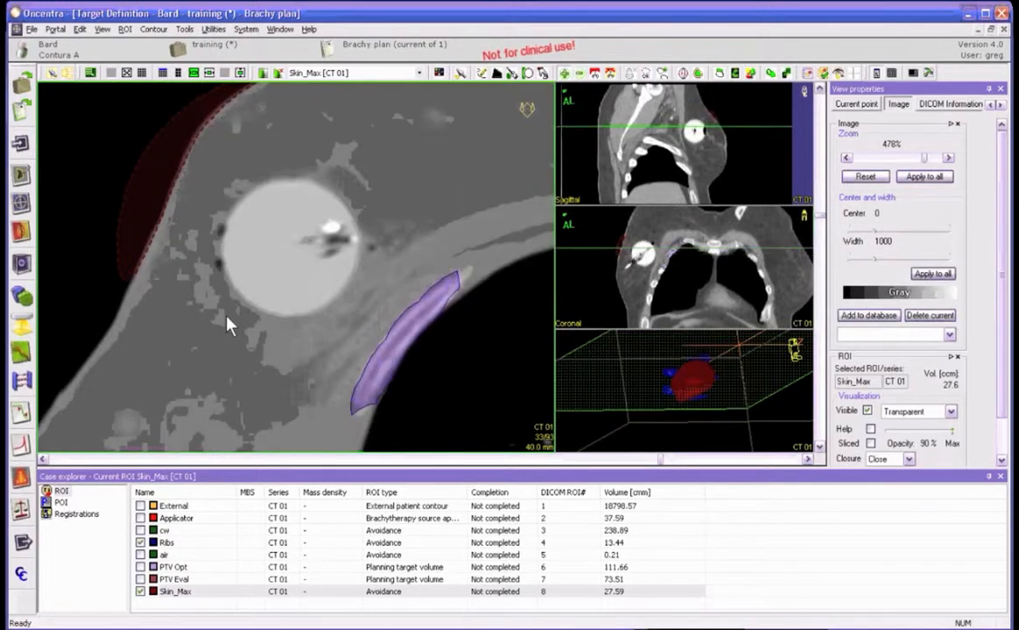
{"action": "left_click_drag", "start_coordinate": [660, 459], "coordinate": [552, 456]}
{"action": "scroll", "coordinate": [398, 362], "scroll_direction": "up", "scroll_amount": 5}
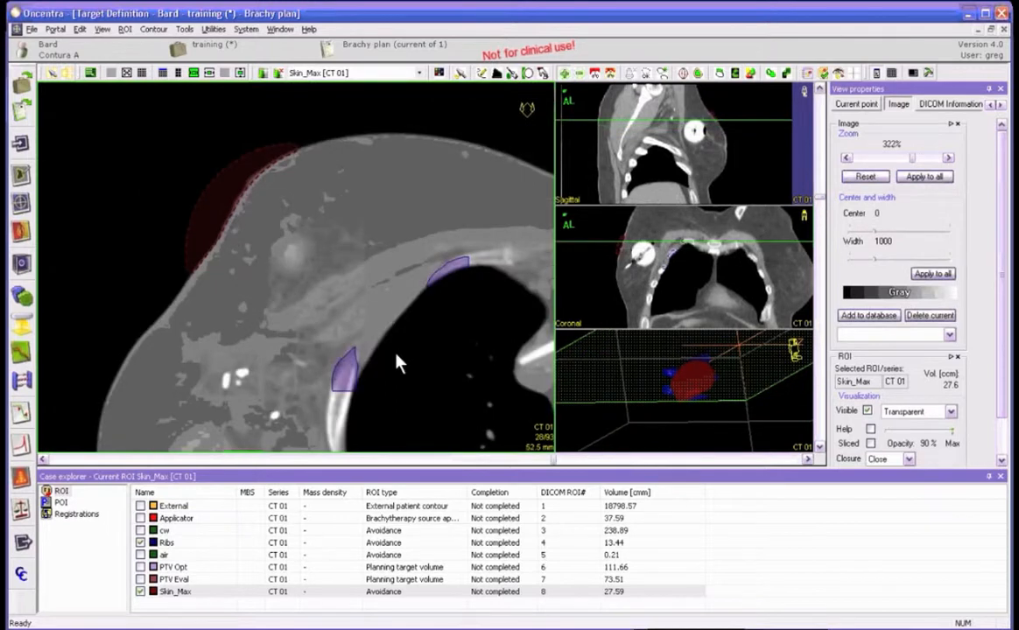
{"action": "scroll", "coordinate": [396, 357], "scroll_direction": "up", "scroll_amount": 1}
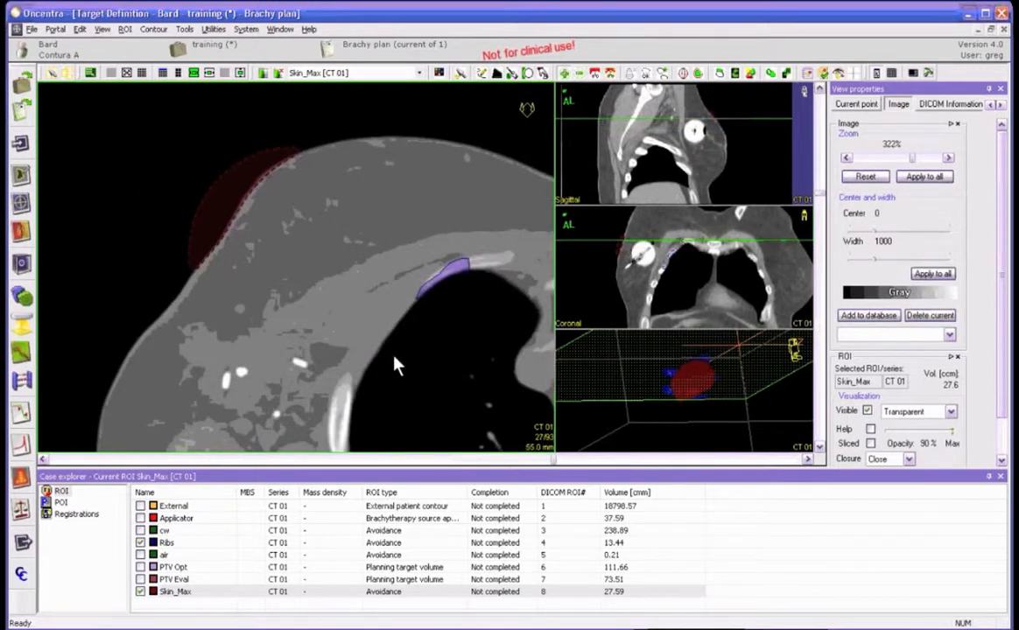
{"action": "scroll", "coordinate": [394, 366], "scroll_direction": "down", "scroll_amount": 1}
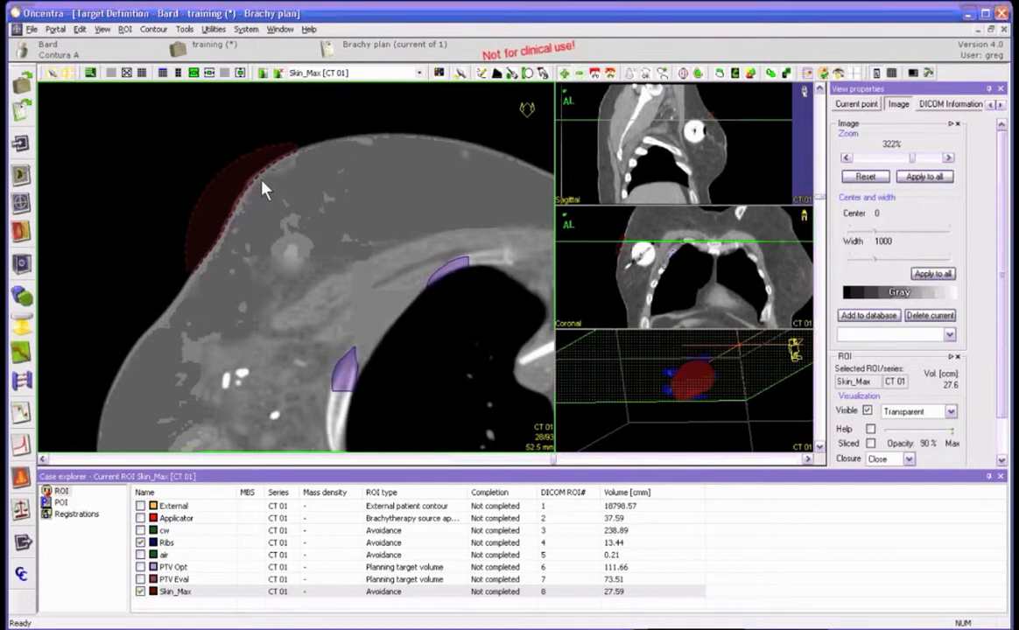
{"action": "scroll", "coordinate": [267, 294], "scroll_direction": "down", "scroll_amount": 5}
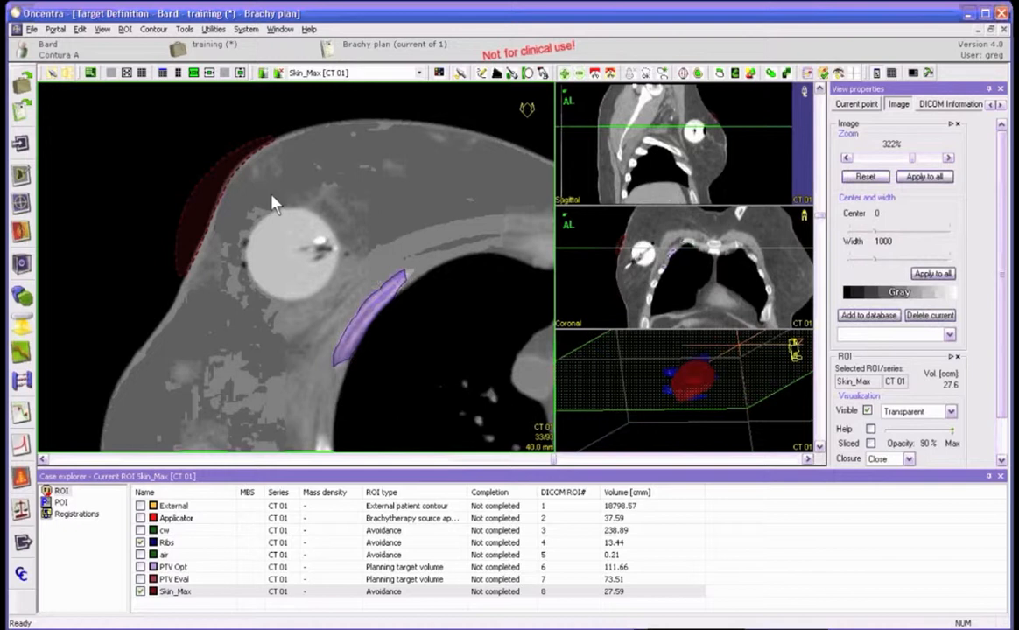
Save the case with its ROIs and switch to Brachy Planning for the plan.
{"action": "key", "text": "ctrl+s"}
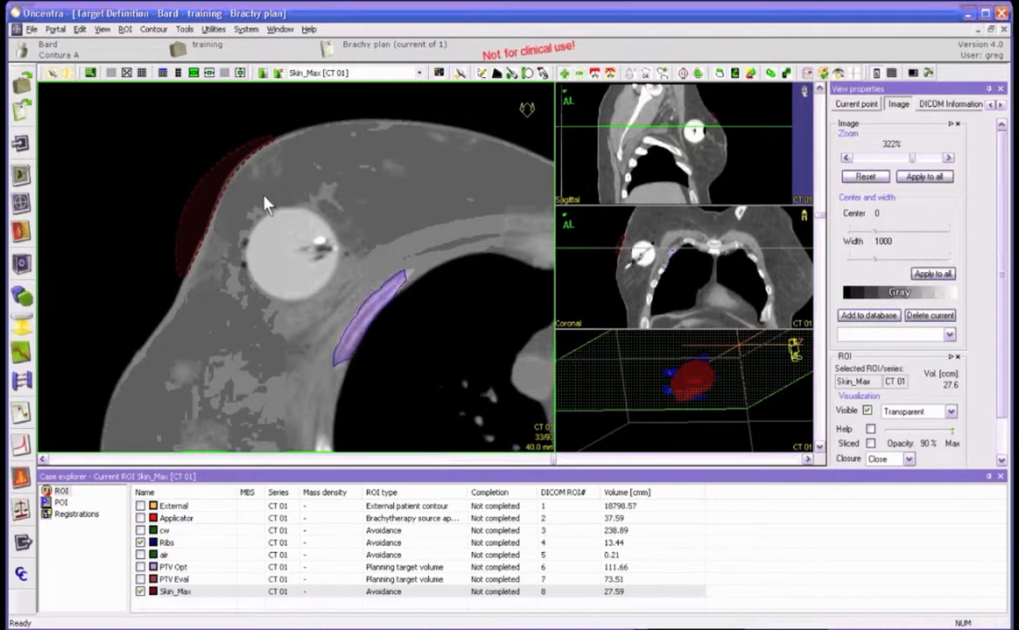
{"action": "left_click", "coordinate": [20, 479]}
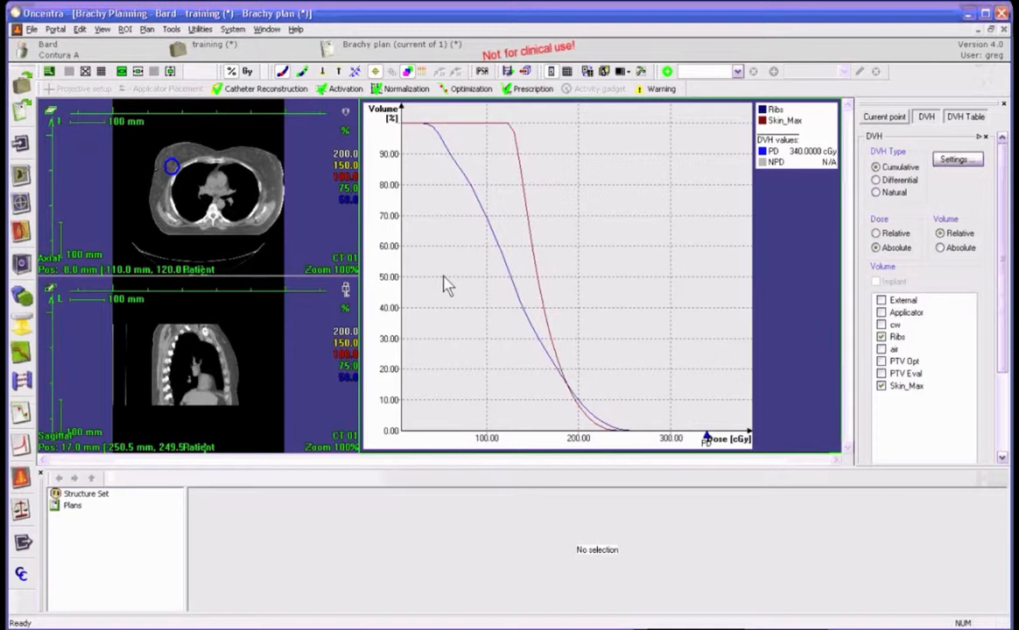
Show the applicator in the four-view layout and centre the reconstruction planes' crosshair on the balloon.
{"action": "left_click", "coordinate": [169, 72]}
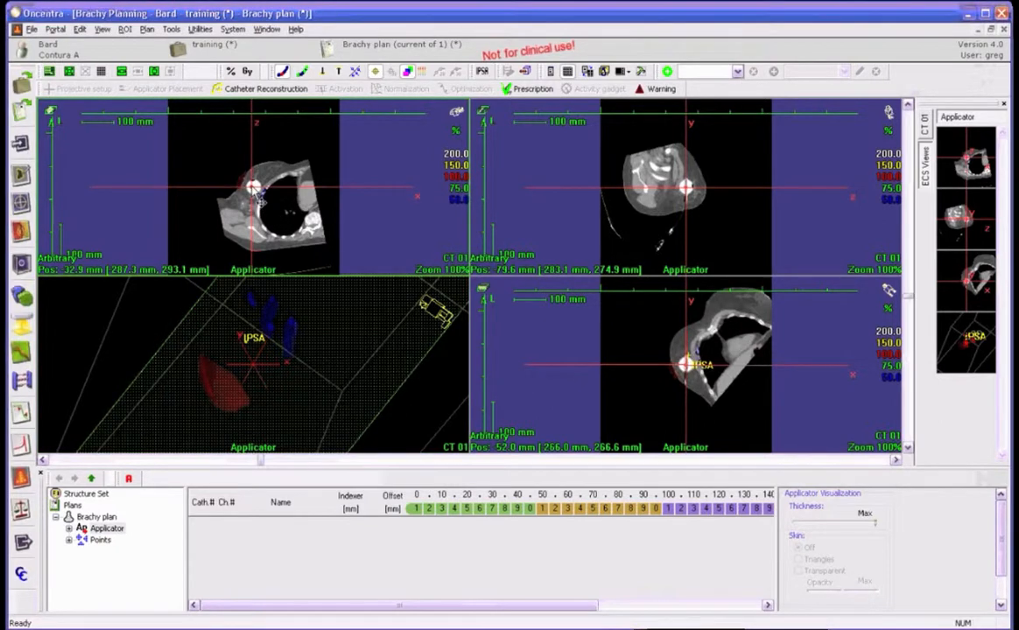
{"action": "left_click_drag", "start_coordinate": [260, 200], "coordinate": [284, 241]}
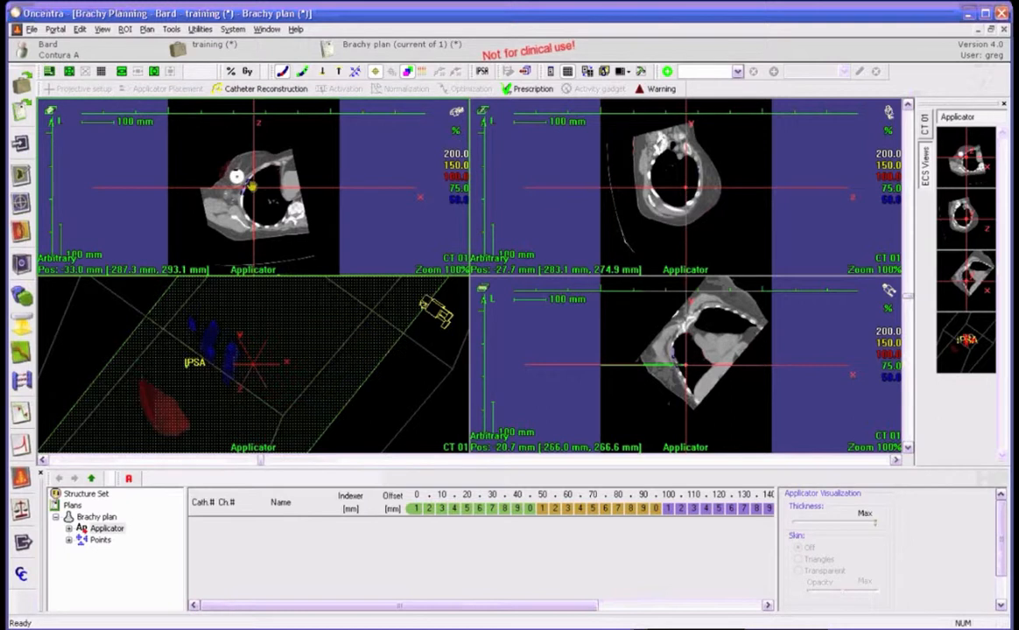
{"action": "left_click_drag", "start_coordinate": [252, 186], "coordinate": [237, 180]}
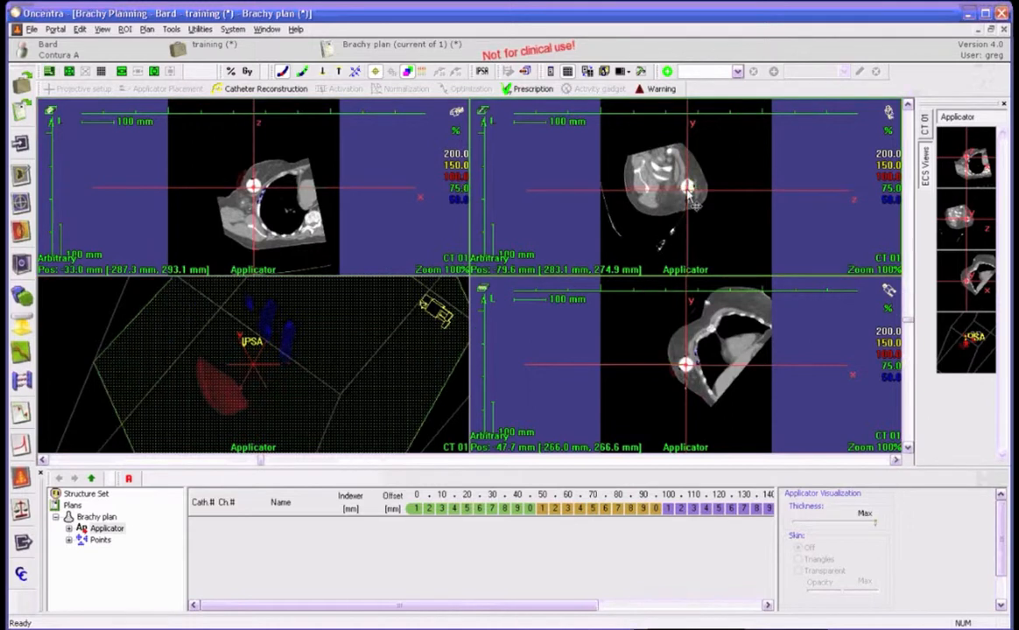
{"action": "left_click_drag", "start_coordinate": [688, 194], "coordinate": [688, 188]}
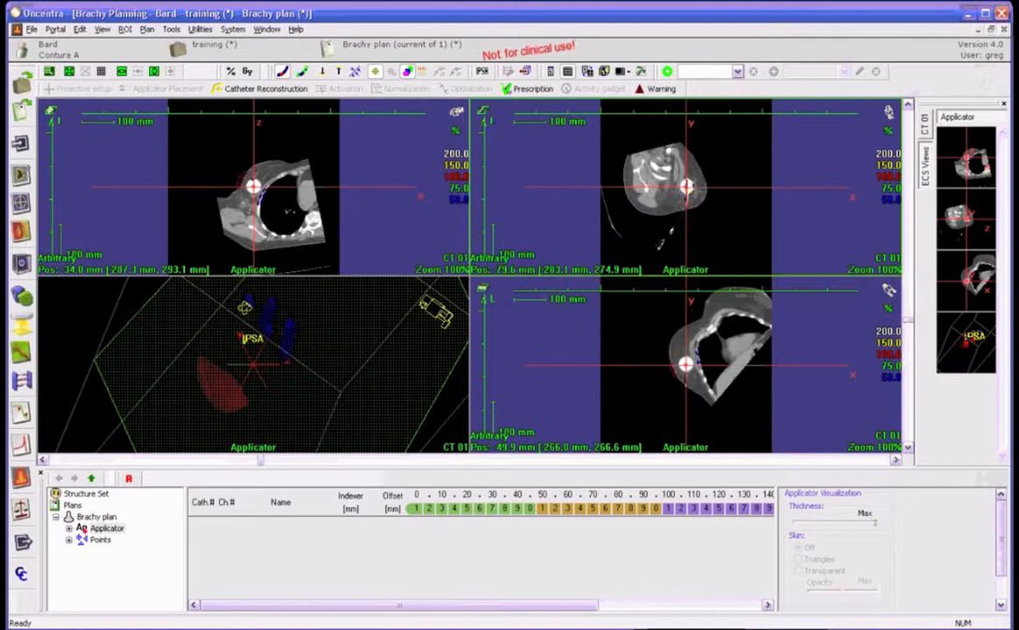
Zoom the first reconstructed applicator slice to 497% and apply that zoom to all views.
{"action": "left_click_drag", "start_coordinate": [244, 307], "coordinate": [742, 460]}
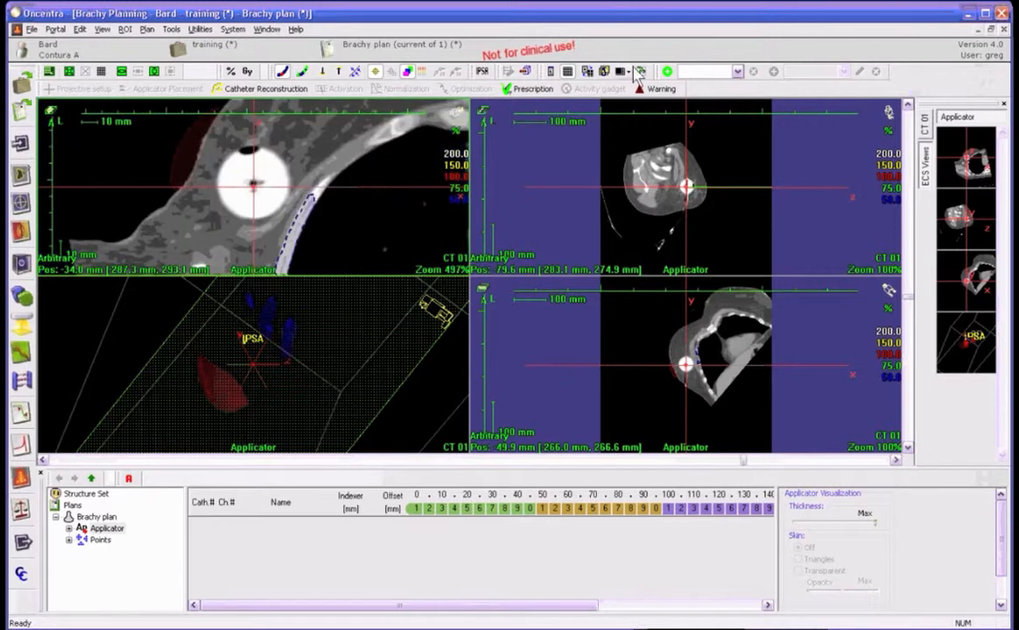
{"action": "left_click", "coordinate": [640, 72]}
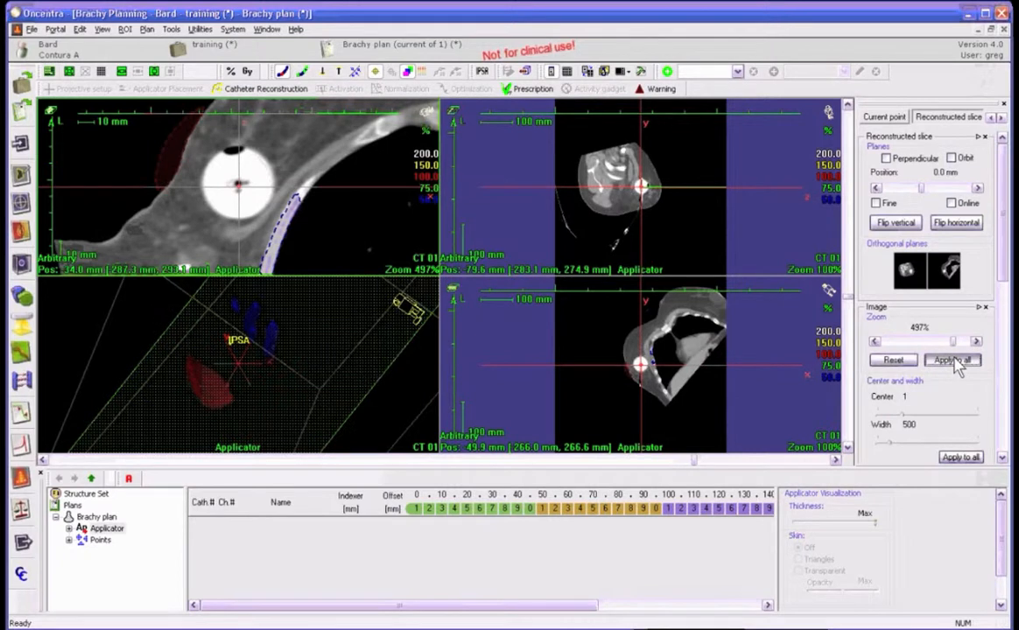
{"action": "left_click", "coordinate": [957, 362]}
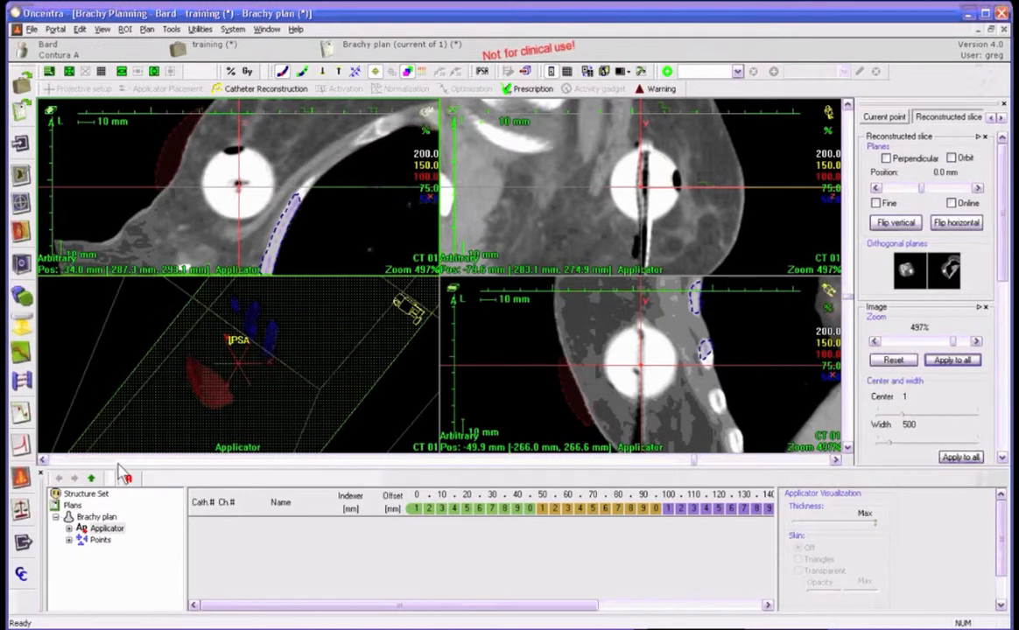
Zoom the first reconstructed slice to 784% and apply the Breast 0/1000 grey-level window to all views.
{"action": "left_click", "coordinate": [717, 461]}
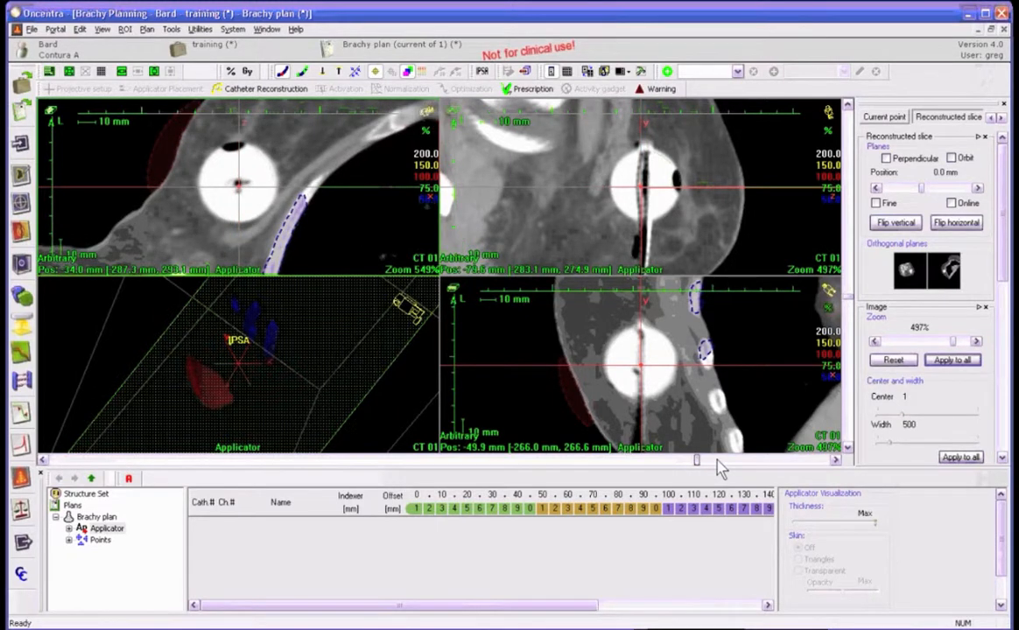
{"action": "left_click", "coordinate": [717, 461]}
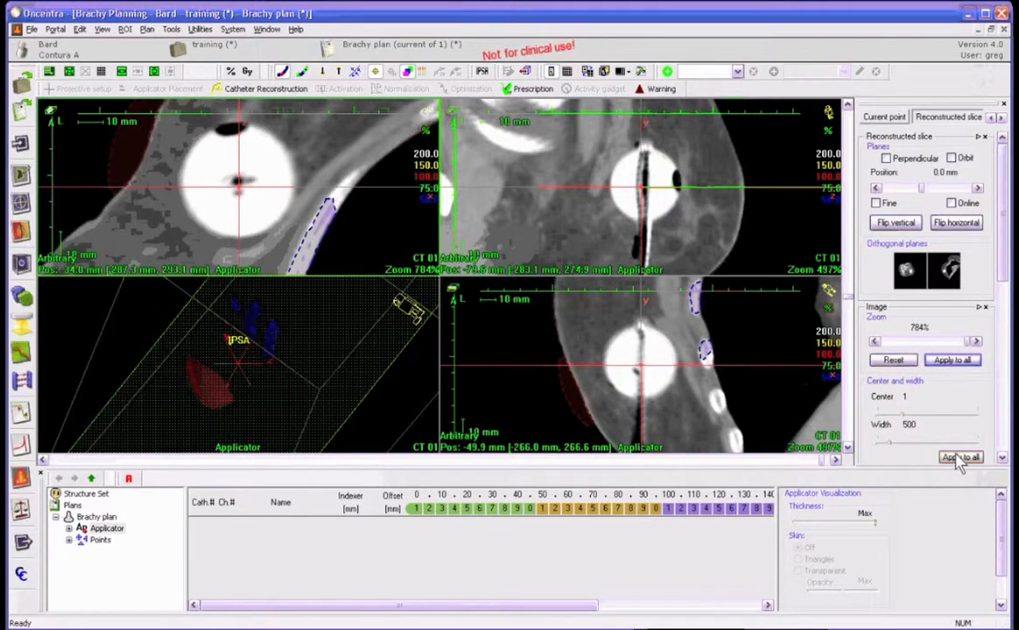
{"action": "left_click_drag", "start_coordinate": [1003, 262], "coordinate": [1005, 294]}
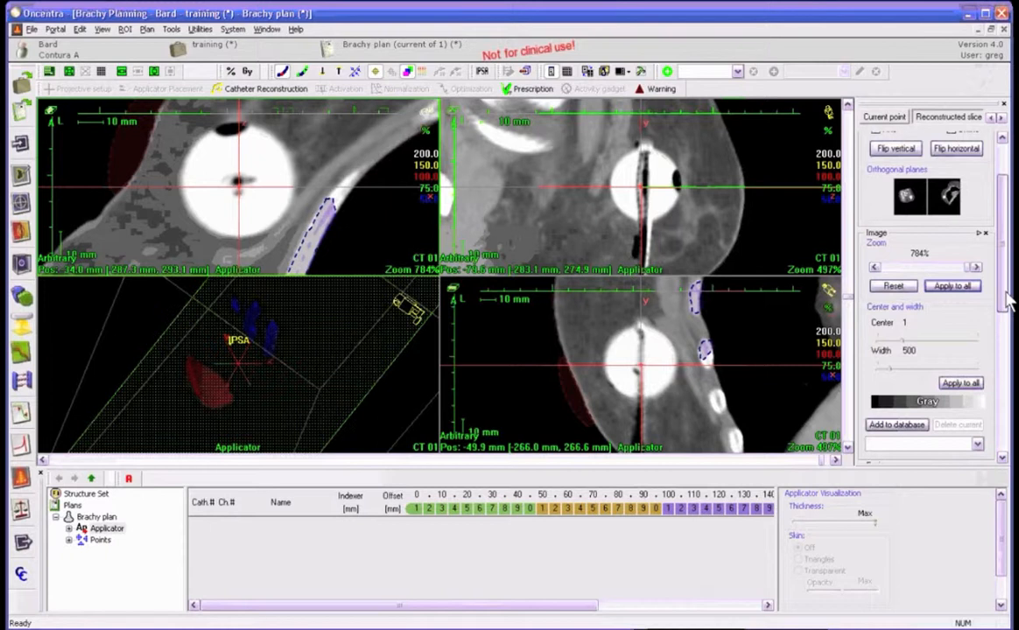
{"action": "left_click", "coordinate": [904, 438]}
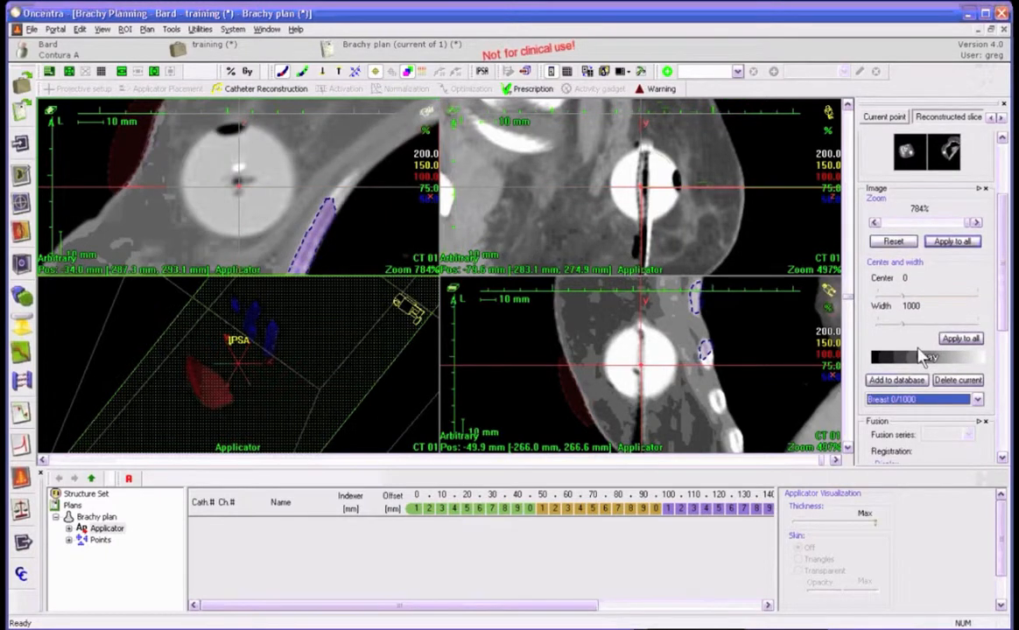
{"action": "left_click", "coordinate": [959, 338]}
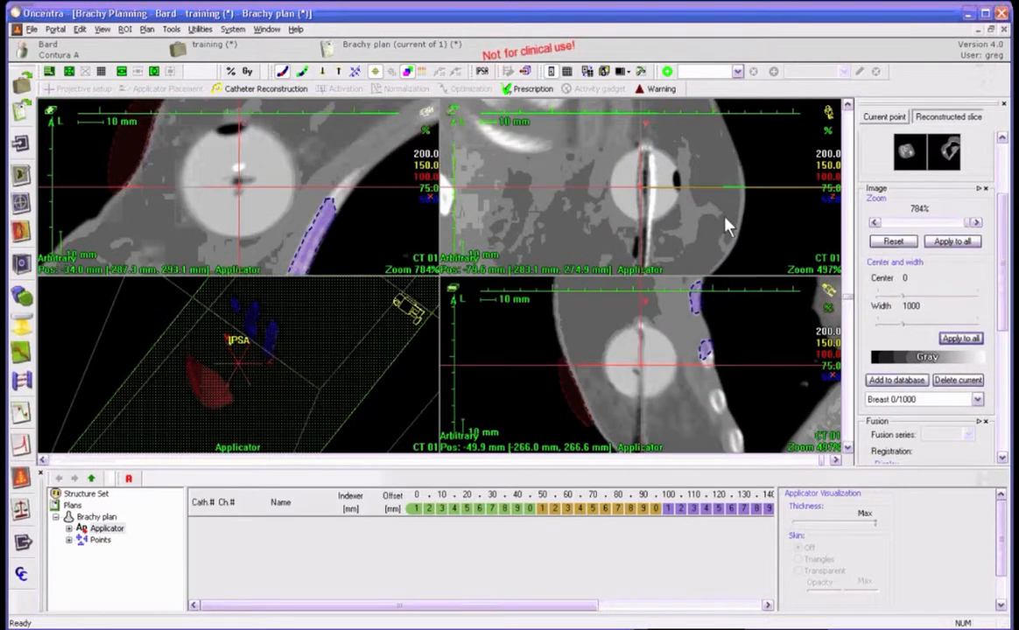
Enlarge the two other reconstructed slices, the one with the bright straight channel to 784% and the remaining one to 710%.
{"action": "left_click", "coordinate": [697, 438]}
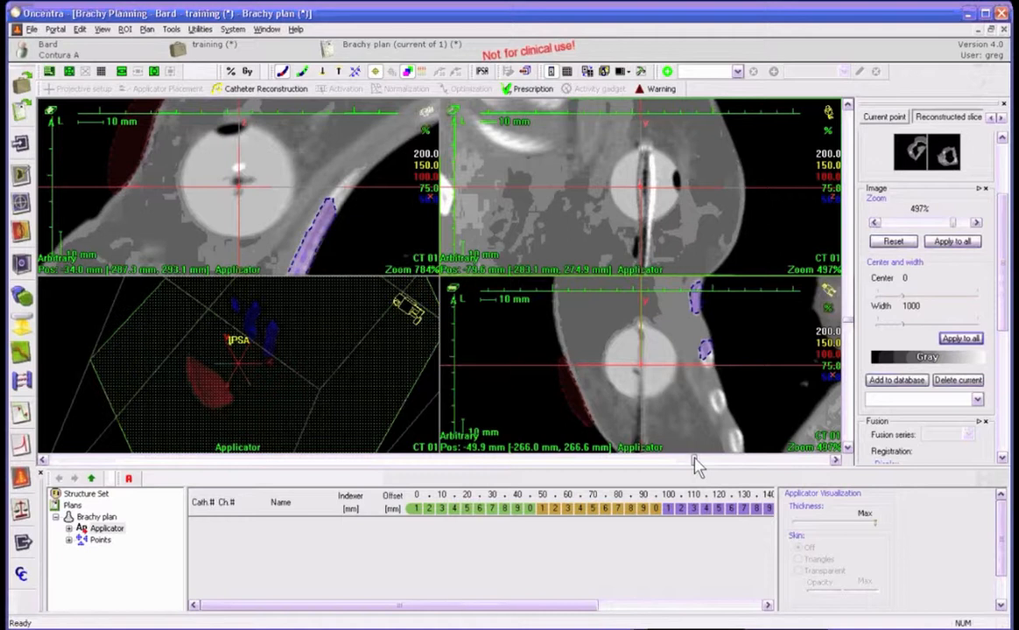
{"action": "left_click_drag", "start_coordinate": [695, 456], "coordinate": [716, 493]}
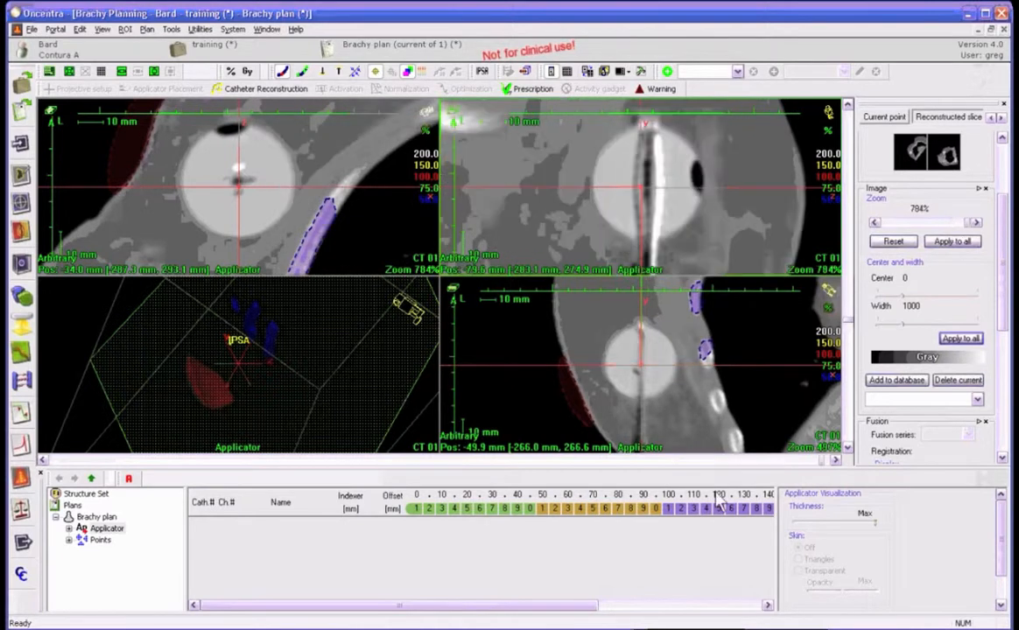
{"action": "left_click", "coordinate": [693, 459]}
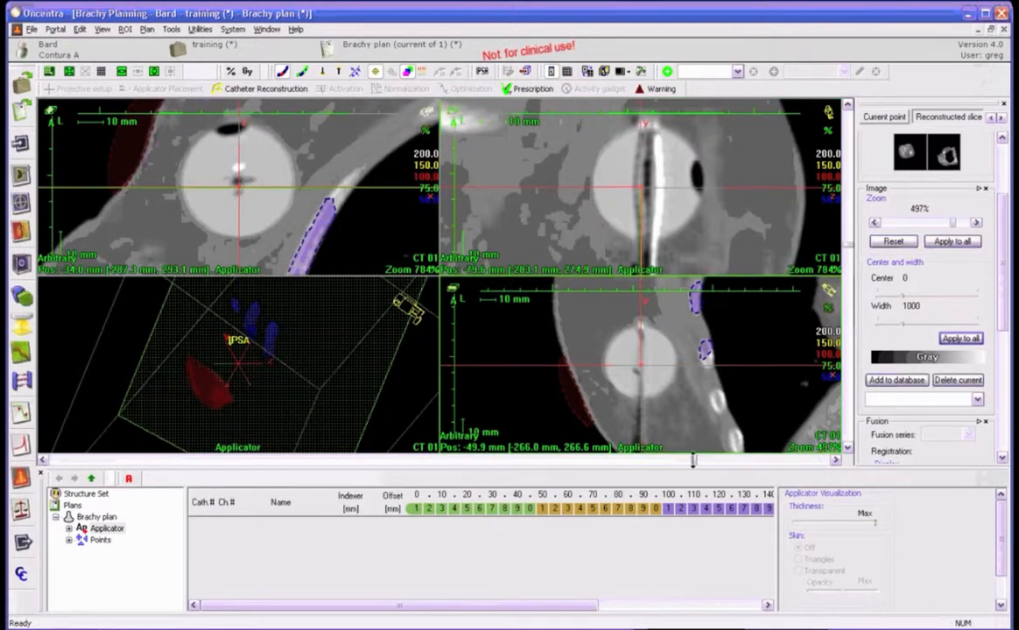
{"action": "left_click_drag", "start_coordinate": [692, 460], "coordinate": [793, 459]}
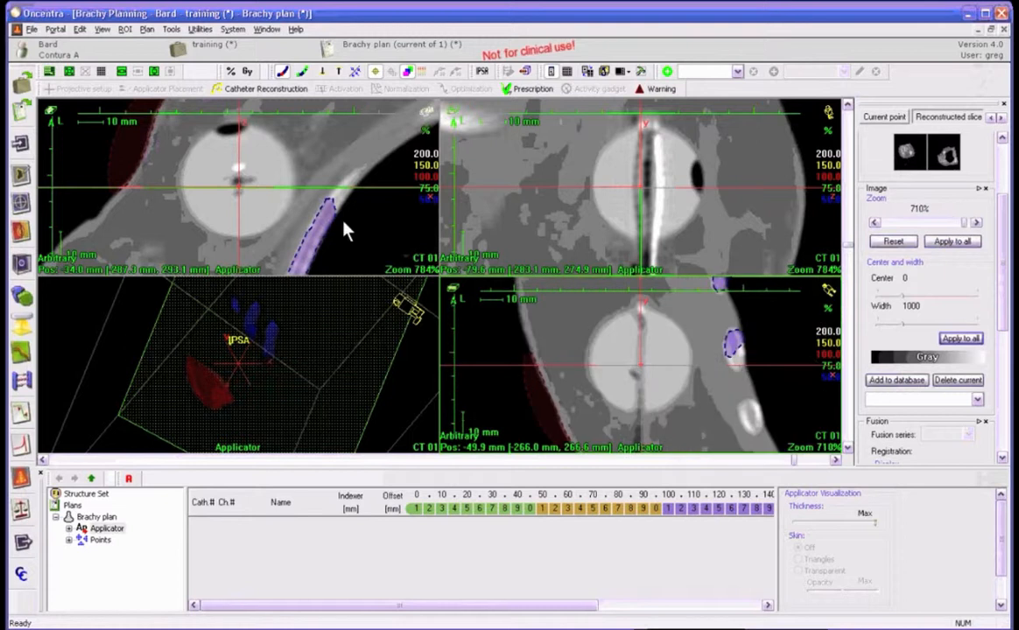
Fine-position the reconstruction planes' crosshair on the applicator's central channel inside the balloon.
{"action": "left_click", "coordinate": [237, 186]}
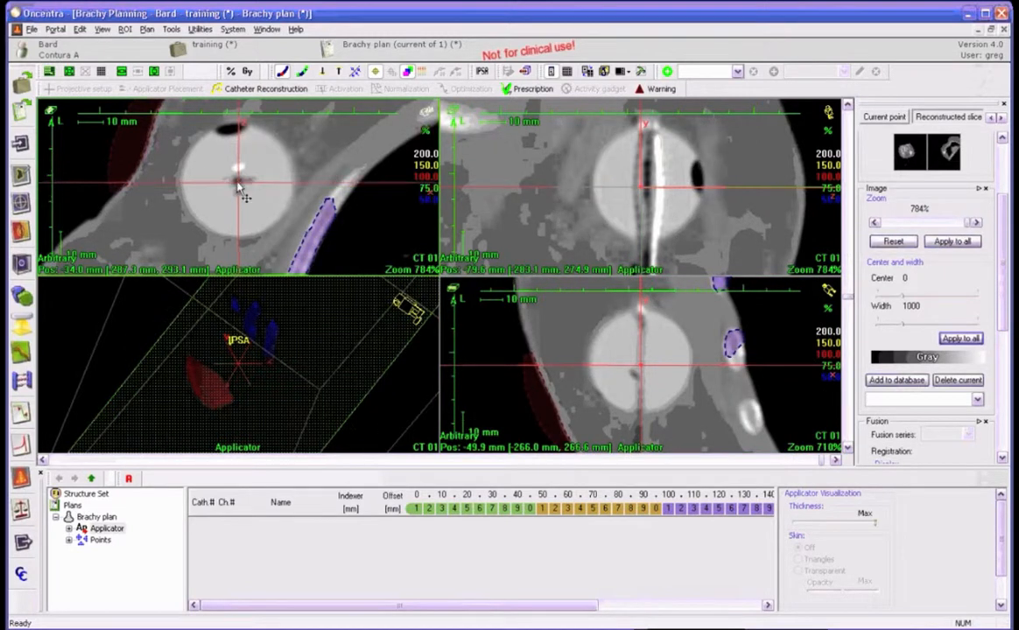
{"action": "left_click", "coordinate": [640, 187]}
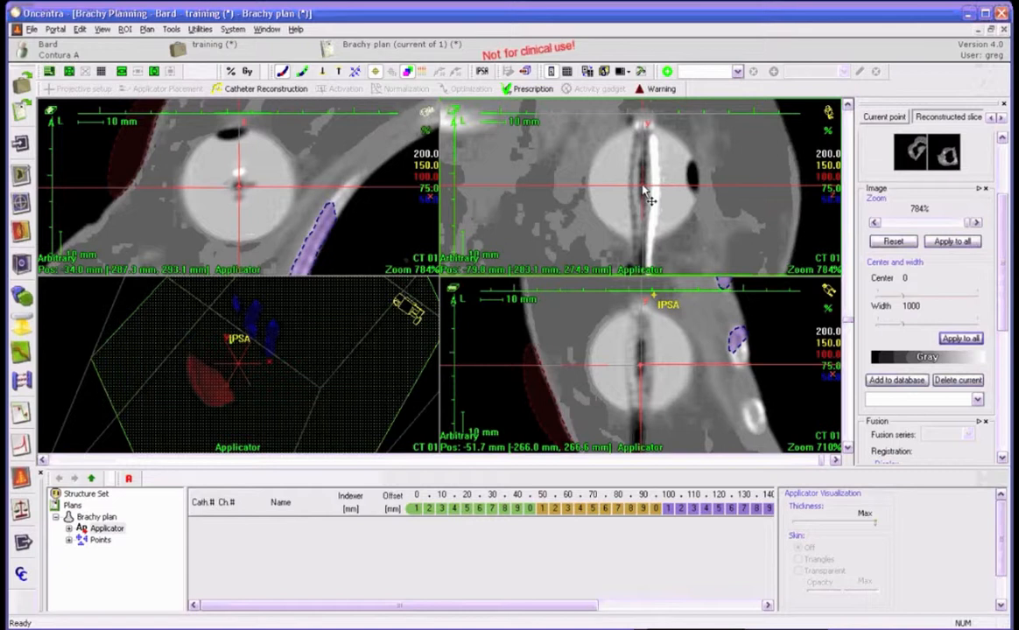
{"action": "left_click", "coordinate": [642, 186]}
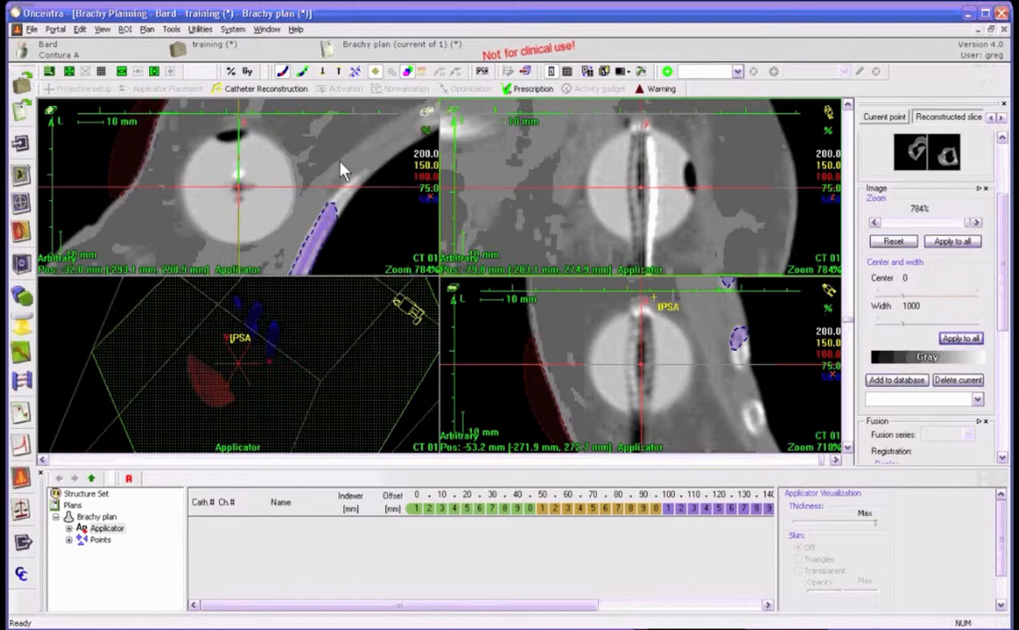
{"action": "right_click", "coordinate": [226, 210]}
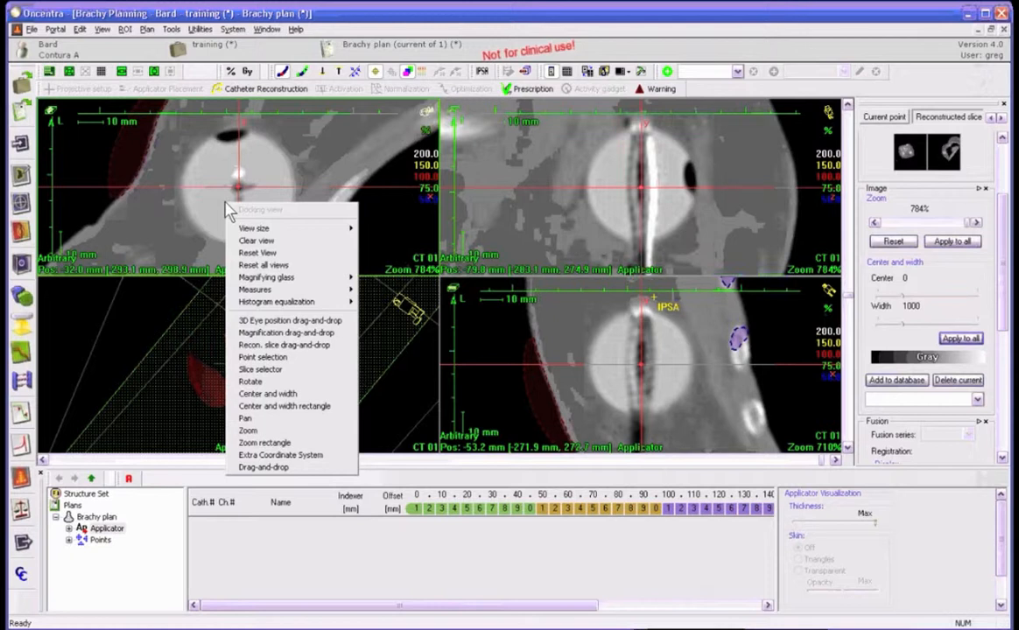
{"action": "left_click", "coordinate": [80, 196]}
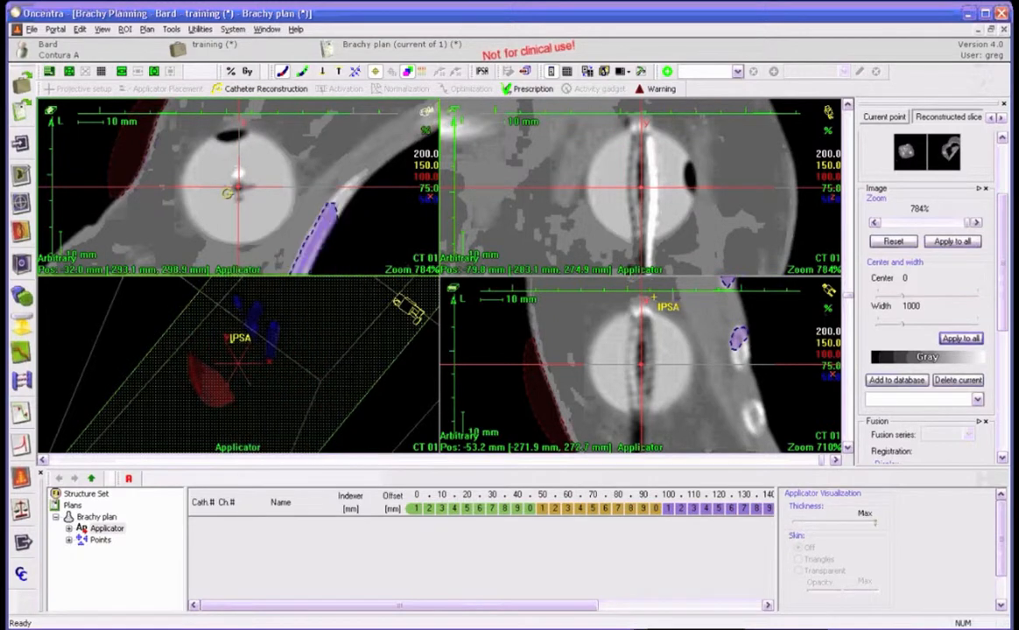
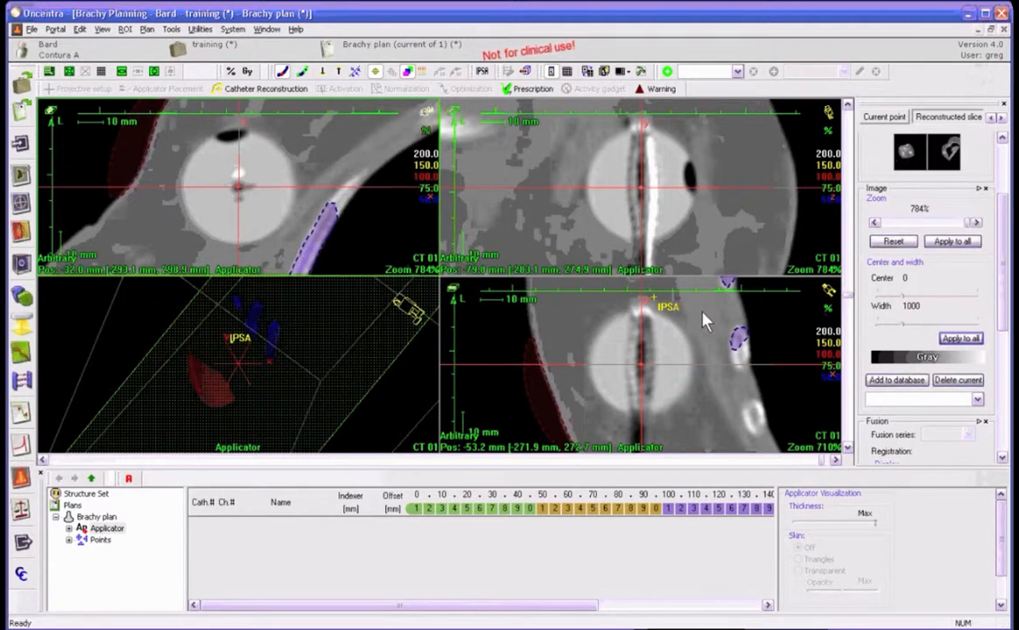
Start Catheter Reconstruction with five catheters and enable projection of the current catheter.
{"action": "left_click", "coordinate": [263, 89]}
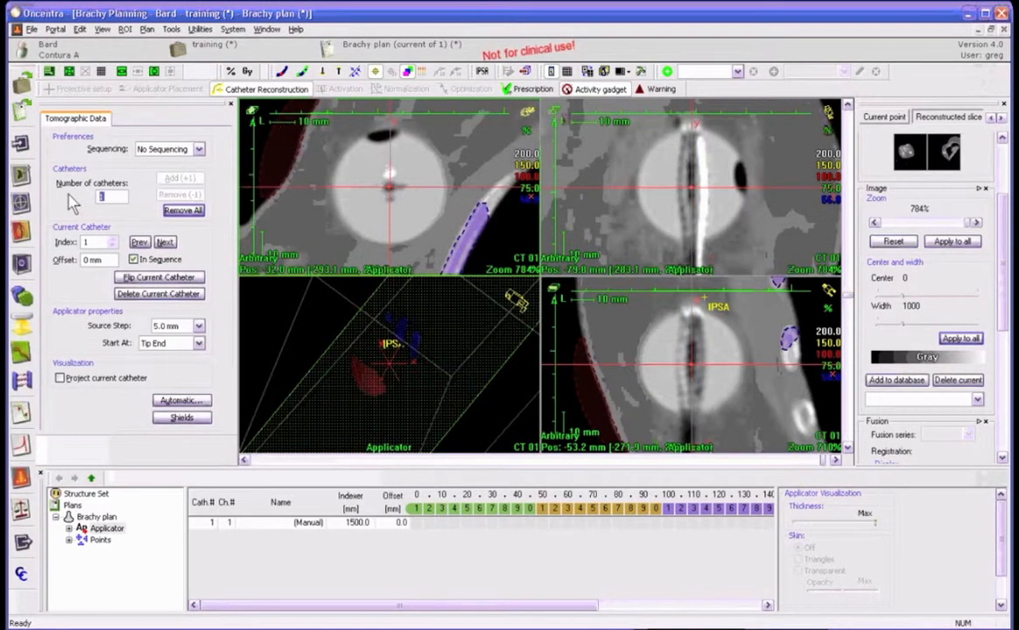
{"action": "type", "text": "5"}
{"action": "key", "text": "Return"}
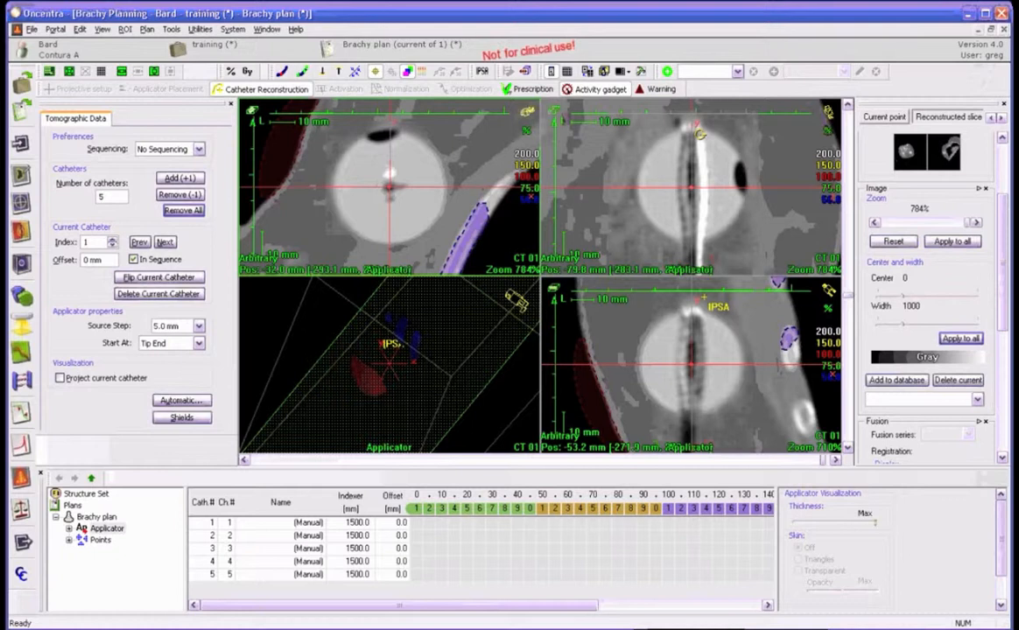
{"action": "left_click", "coordinate": [59, 380]}
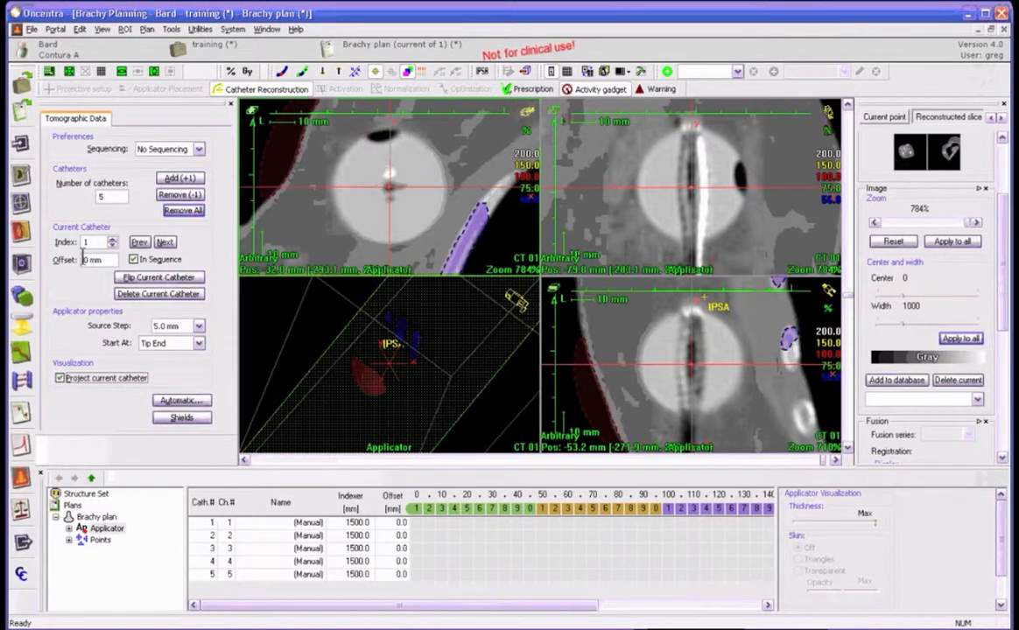
Set the offset of all five catheters to -4 mm.
{"action": "left_click", "coordinate": [382, 522]}
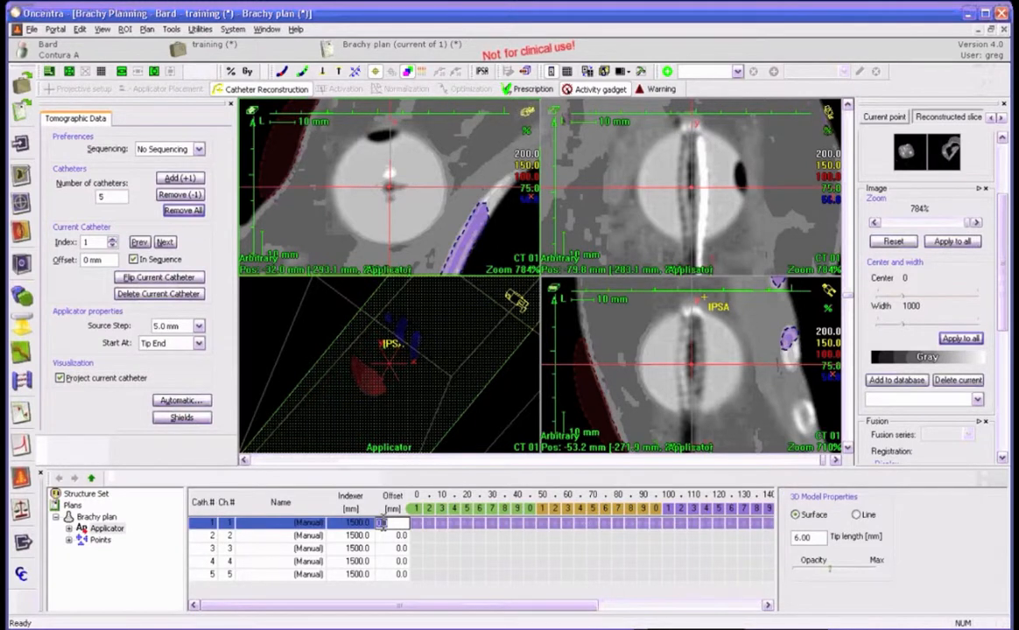
{"action": "type", "text": "-4"}
{"action": "left_click", "coordinate": [392, 574], "text": "shift"}
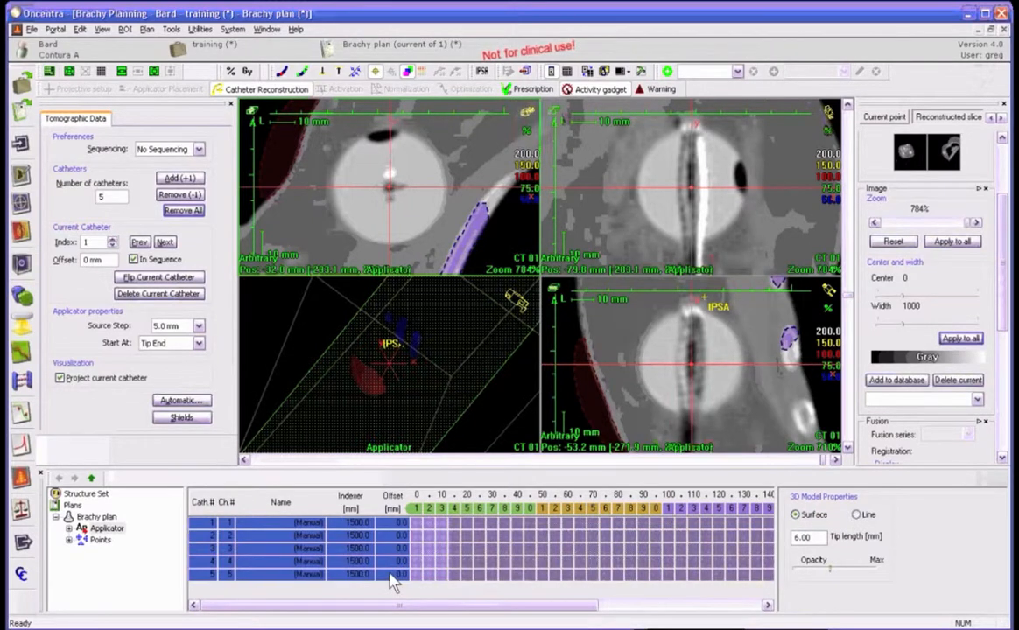
{"action": "left_click", "coordinate": [390, 523]}
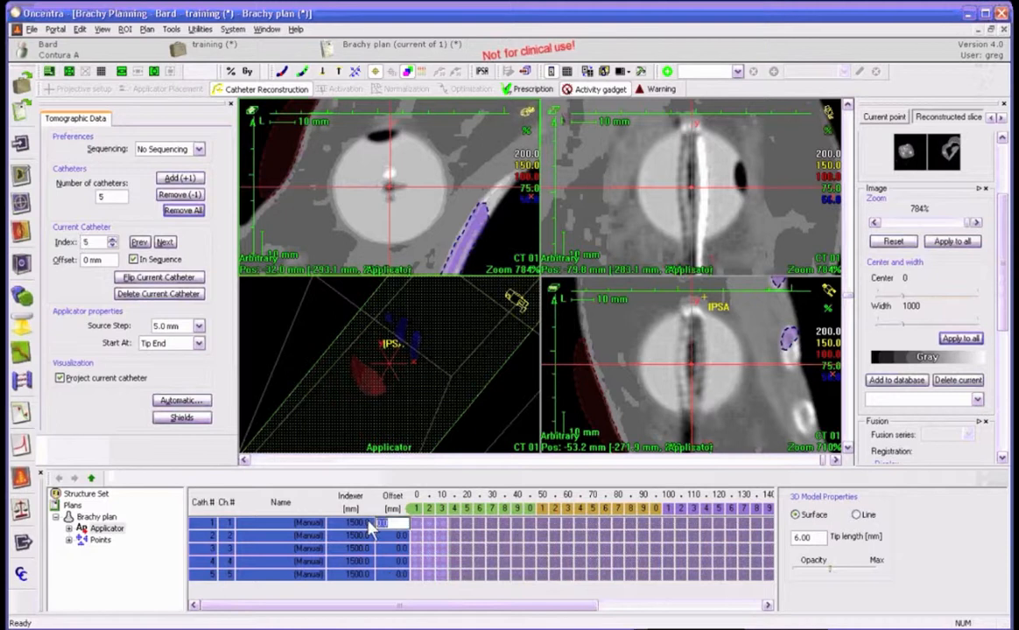
{"action": "type", "text": "-4"}
{"action": "key", "text": "Return"}
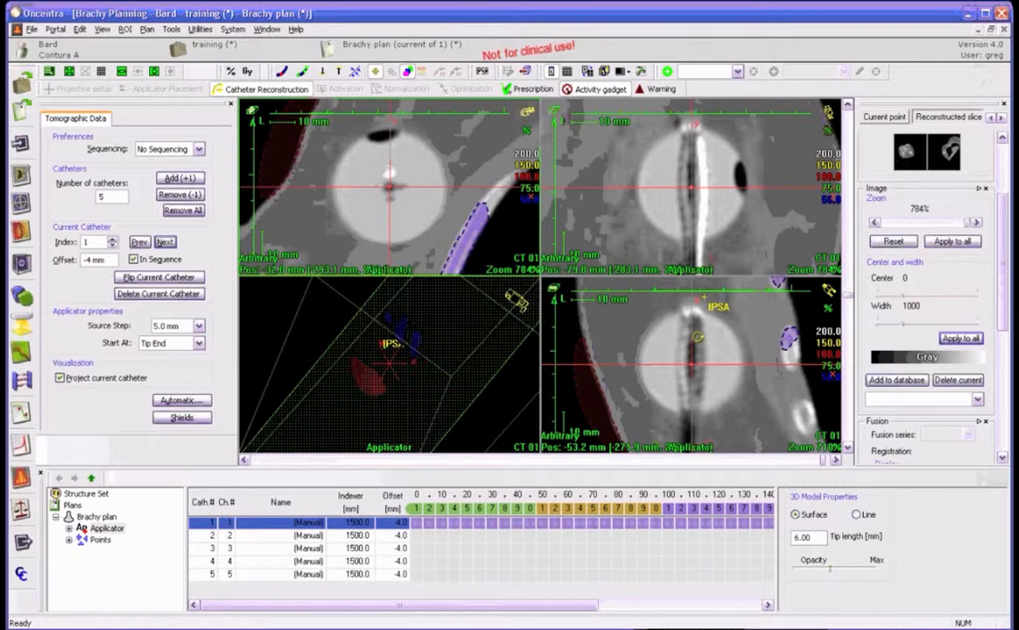
Reconstruct catheter 1 from its tip along the curved skin-side channel of the balloon on the 710% slice.
{"action": "left_click", "coordinate": [625, 327]}
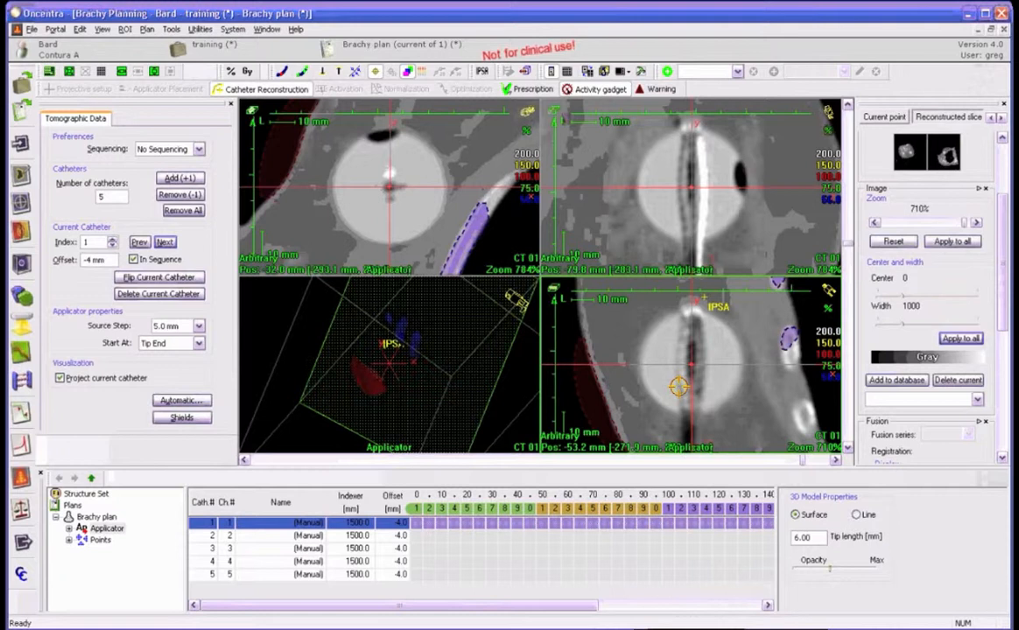
{"action": "left_click", "coordinate": [686, 313]}
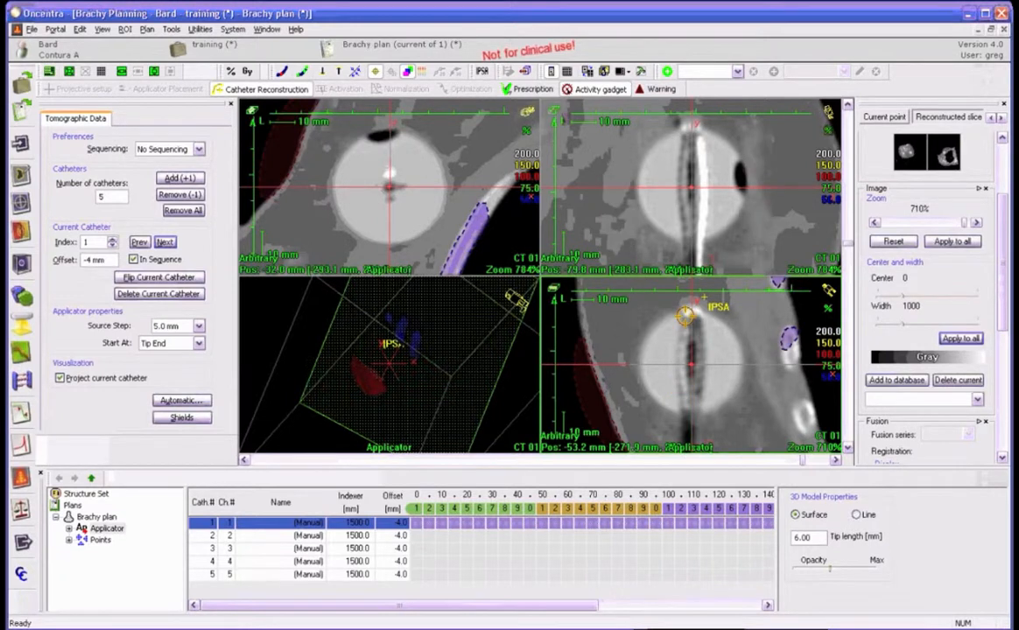
{"action": "left_click_drag", "start_coordinate": [686, 313], "coordinate": [679, 347]}
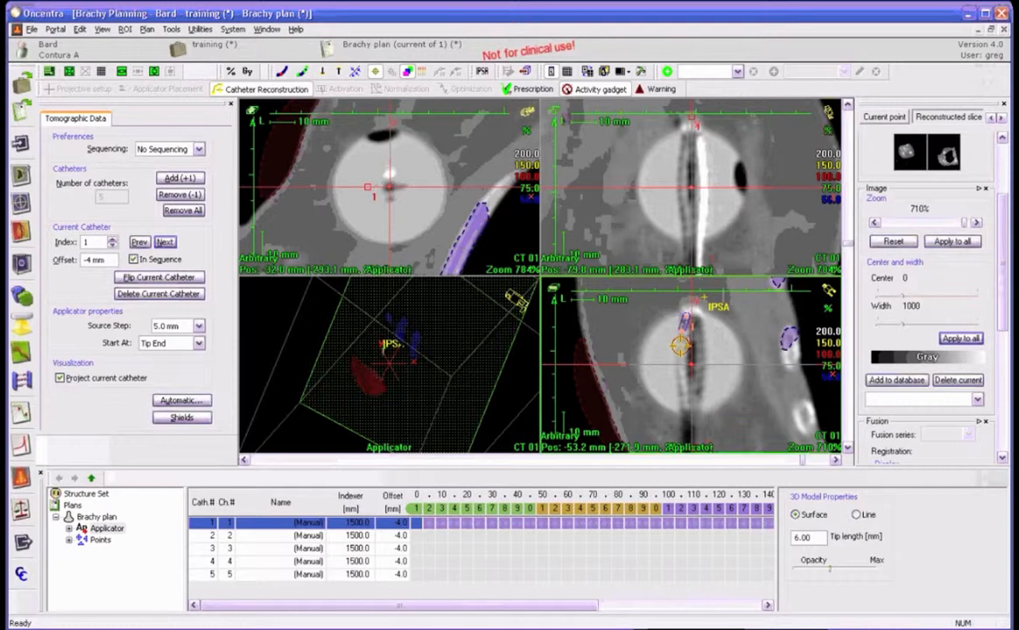
{"action": "left_click_drag", "start_coordinate": [680, 346], "coordinate": [686, 431]}
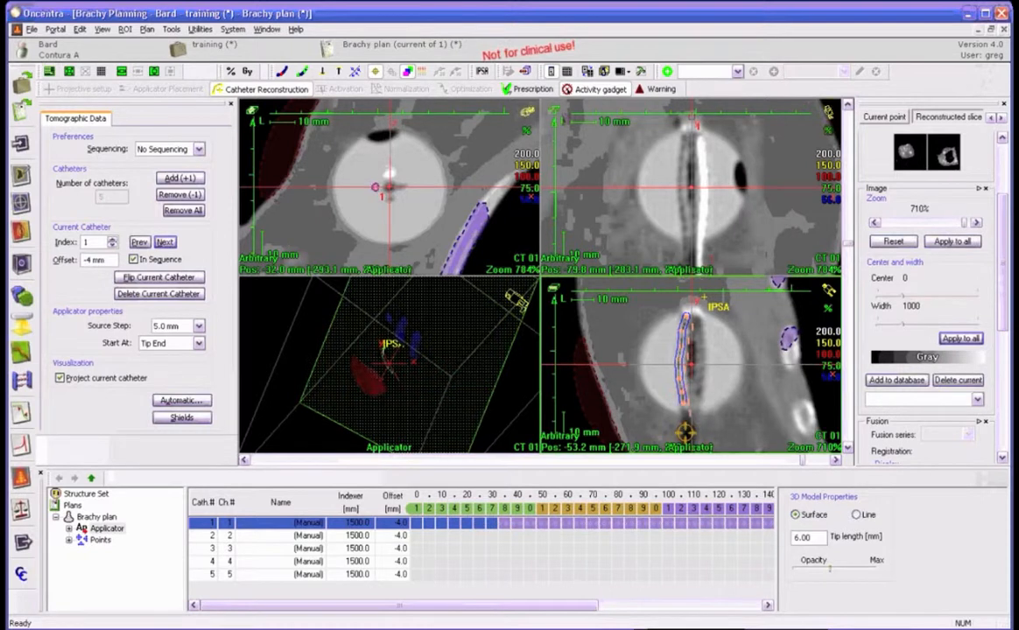
{"action": "left_click_drag", "start_coordinate": [685, 431], "coordinate": [694, 426]}
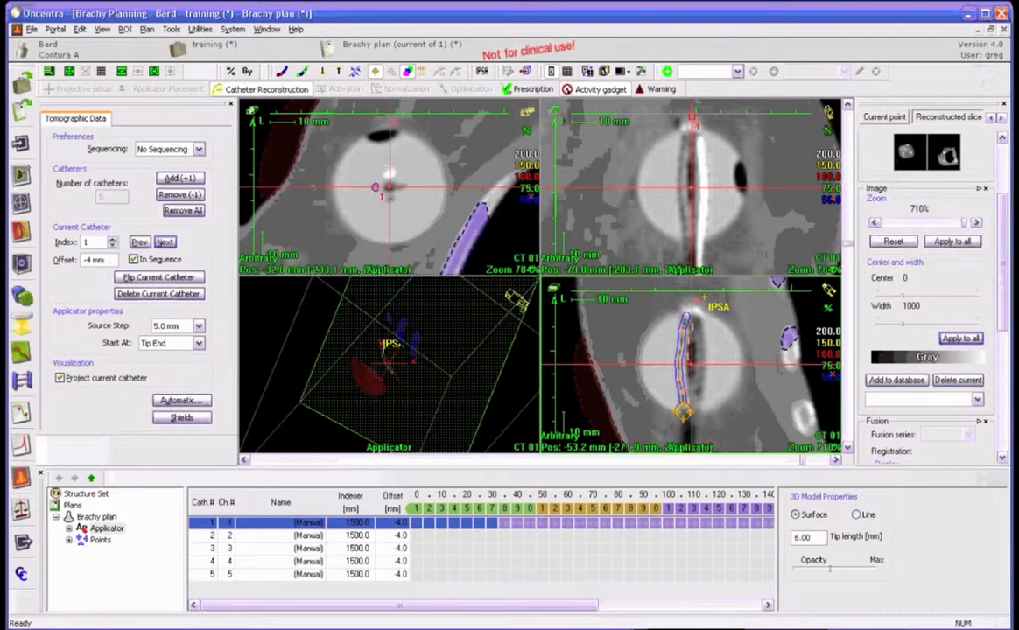
{"action": "left_click_drag", "start_coordinate": [682, 411], "coordinate": [695, 439]}
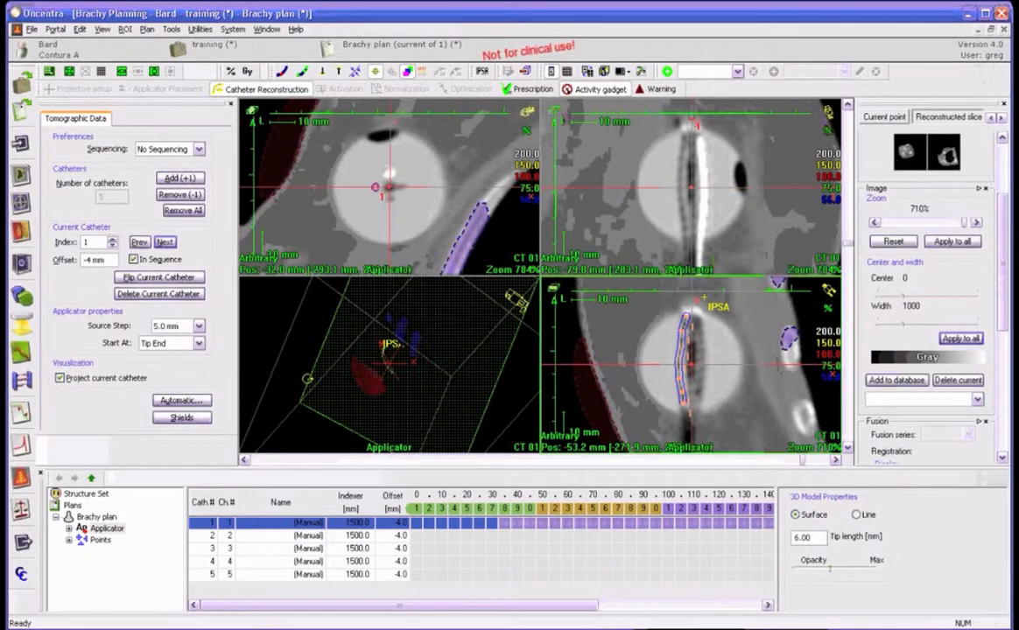
Reconstruct catheter 2 from its tip down the bright channel of the balloon on the second 784% slice, finishing it to activate catheter 3.
{"action": "left_click", "coordinate": [165, 243]}
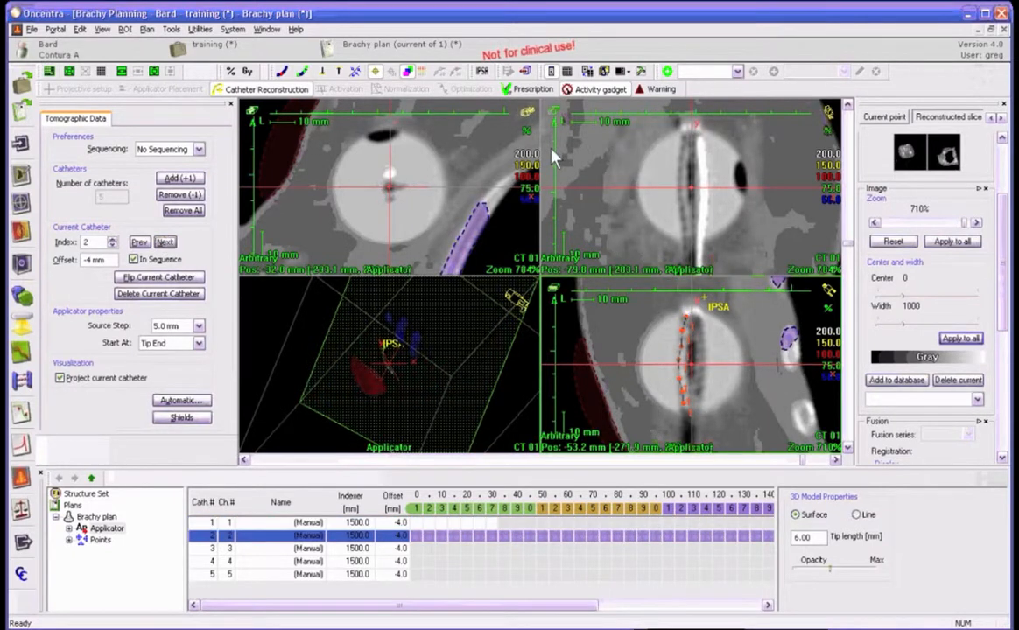
{"action": "left_click", "coordinate": [696, 129]}
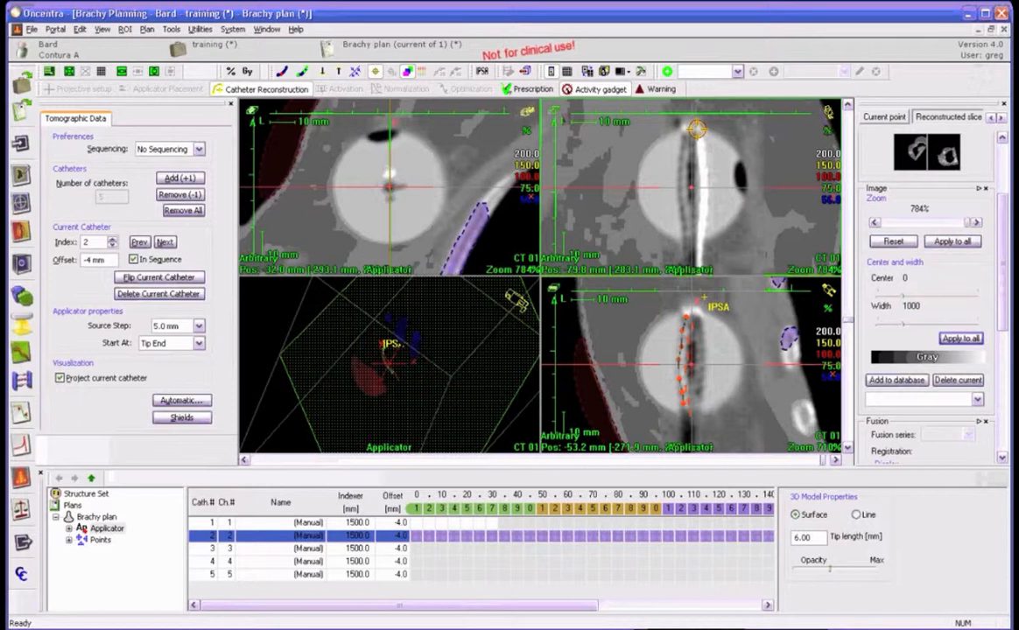
{"action": "left_click", "coordinate": [696, 129]}
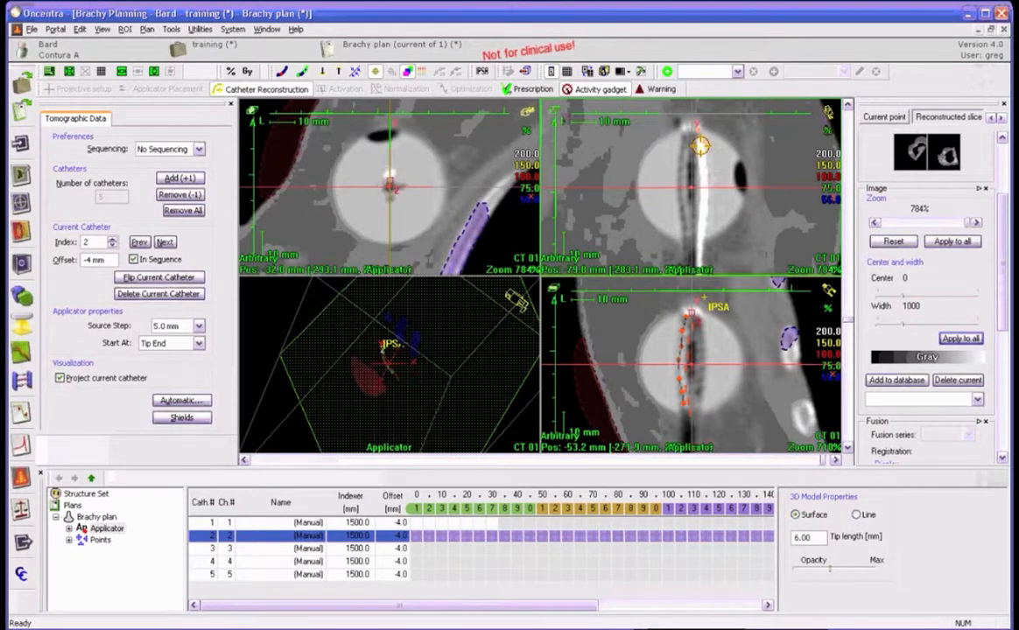
{"action": "left_click", "coordinate": [703, 179]}
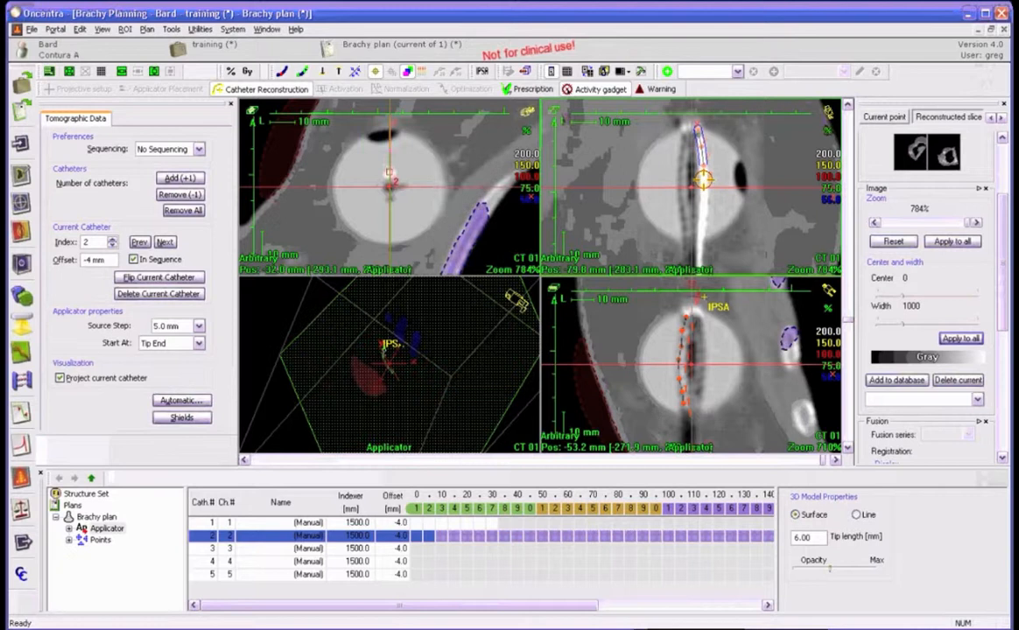
{"action": "left_click", "coordinate": [703, 205]}
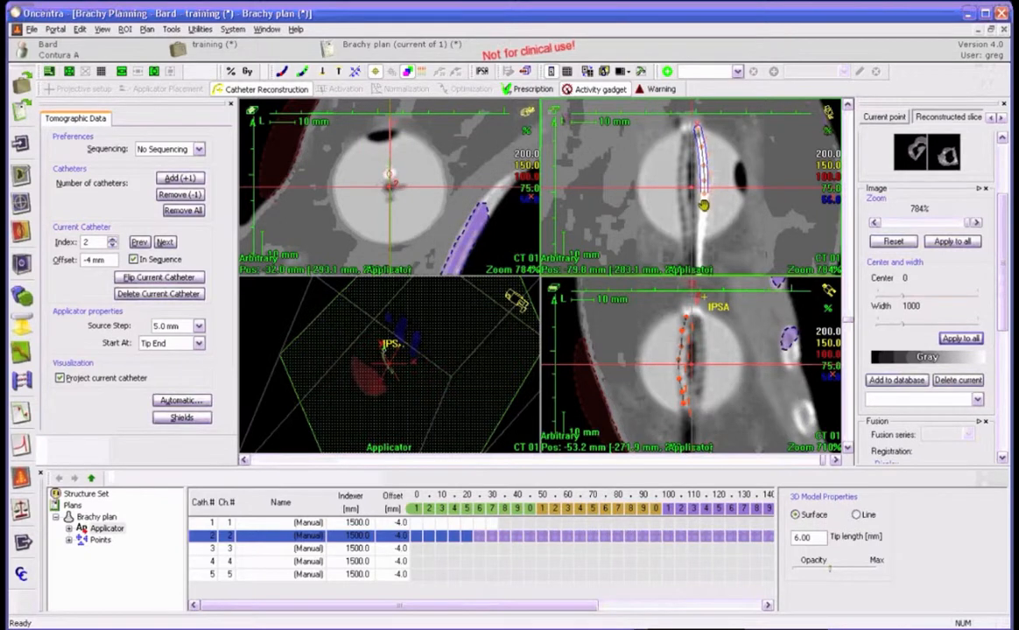
{"action": "left_click", "coordinate": [703, 245]}
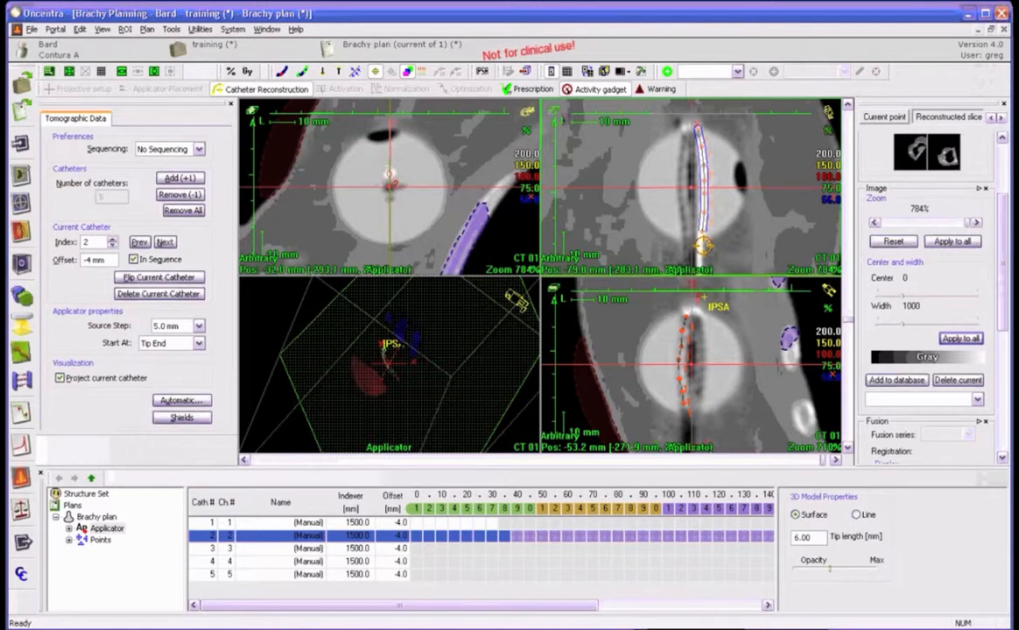
{"action": "right_click", "coordinate": [702, 245]}
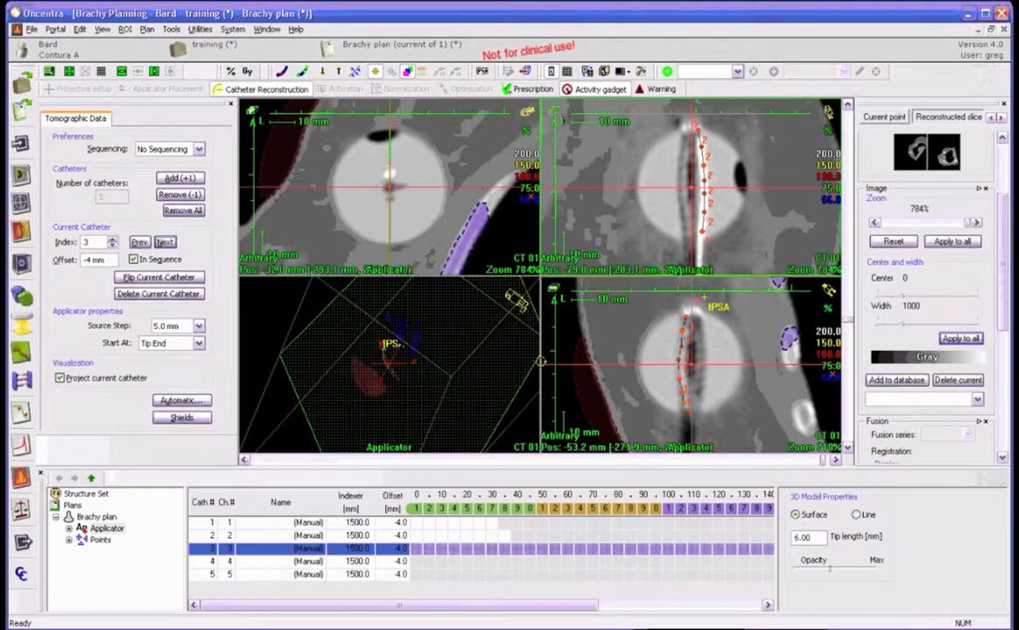
Reconstruct catheter 3 from its tip along the curved channel opposite catheter 1 on the 710% slice, finishing it to activate catheter 4.
{"action": "left_click", "coordinate": [698, 324]}
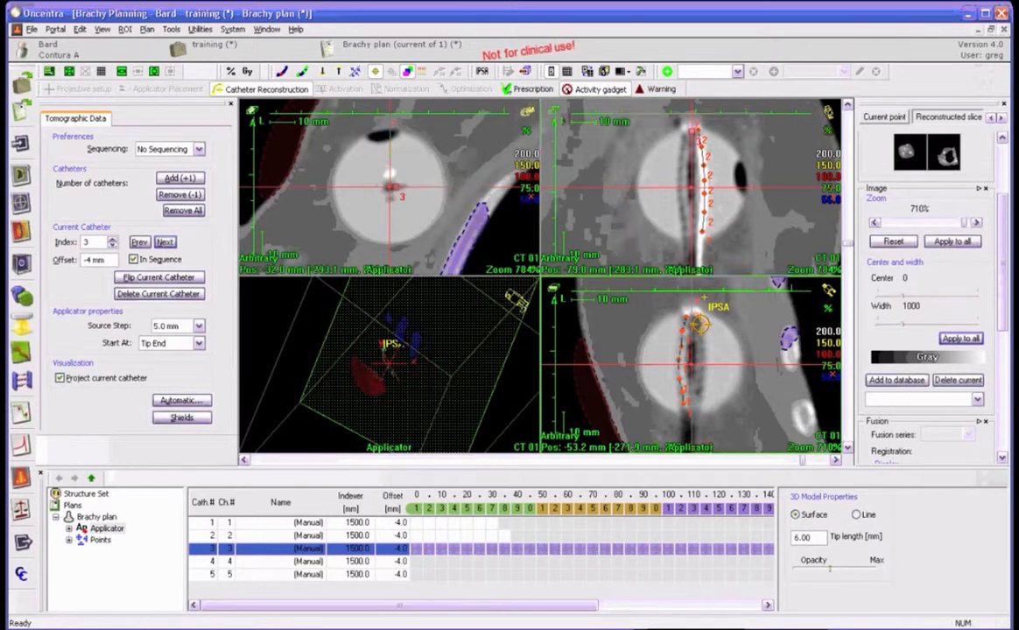
{"action": "left_click", "coordinate": [701, 370]}
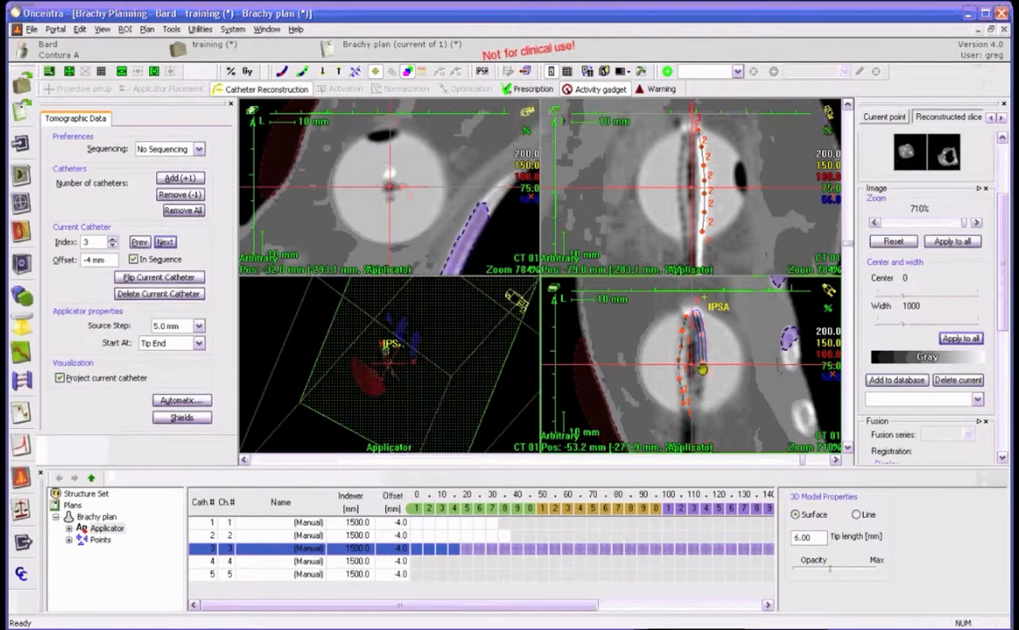
{"action": "left_click", "coordinate": [696, 396]}
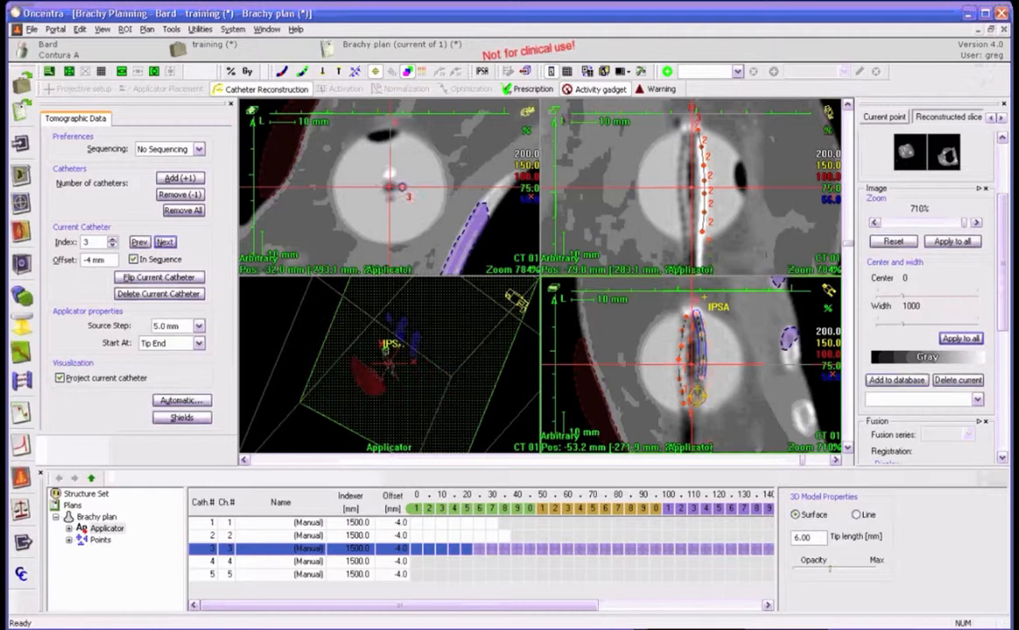
{"action": "left_click", "coordinate": [693, 404]}
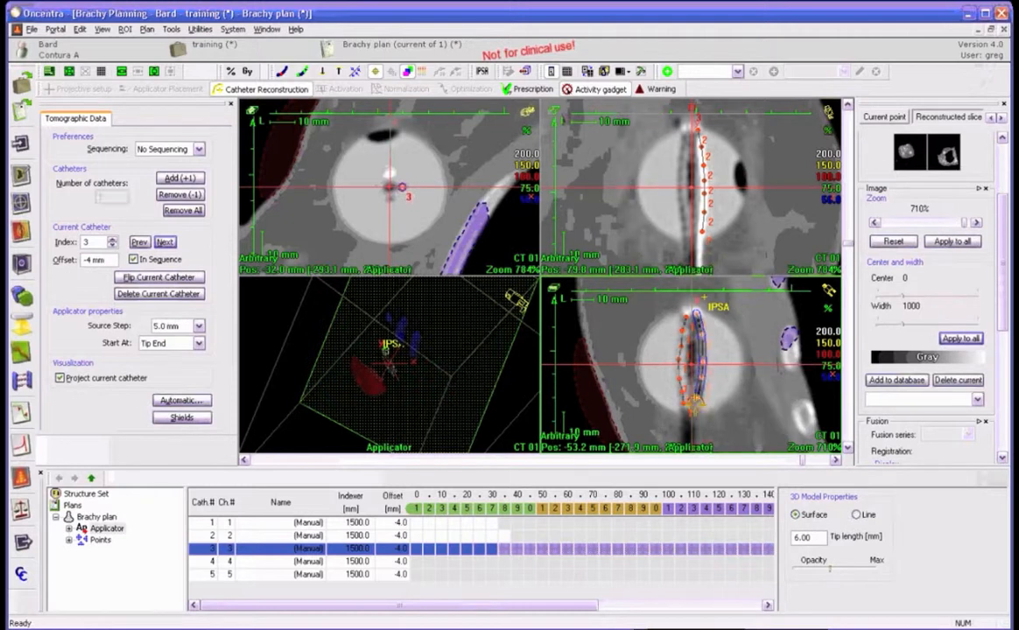
{"action": "left_click", "coordinate": [694, 408]}
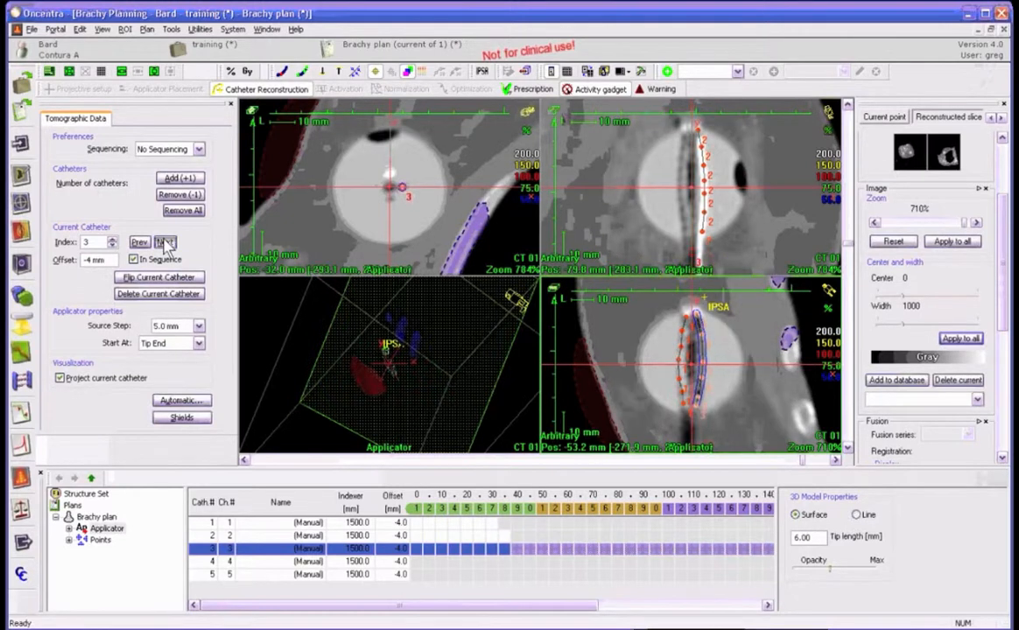
{"action": "left_click", "coordinate": [165, 243]}
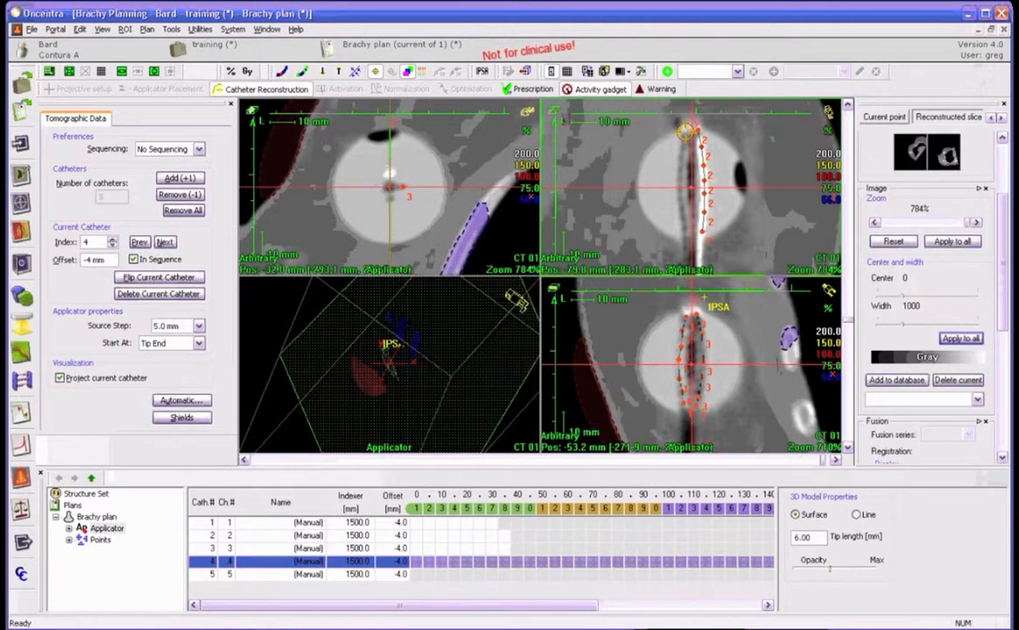
Reconstruct catheter 4 from its tip along the dark channel opposite catheter 2 on the second 784% slice, finishing it to activate catheter 5.
{"action": "left_click", "coordinate": [686, 131]}
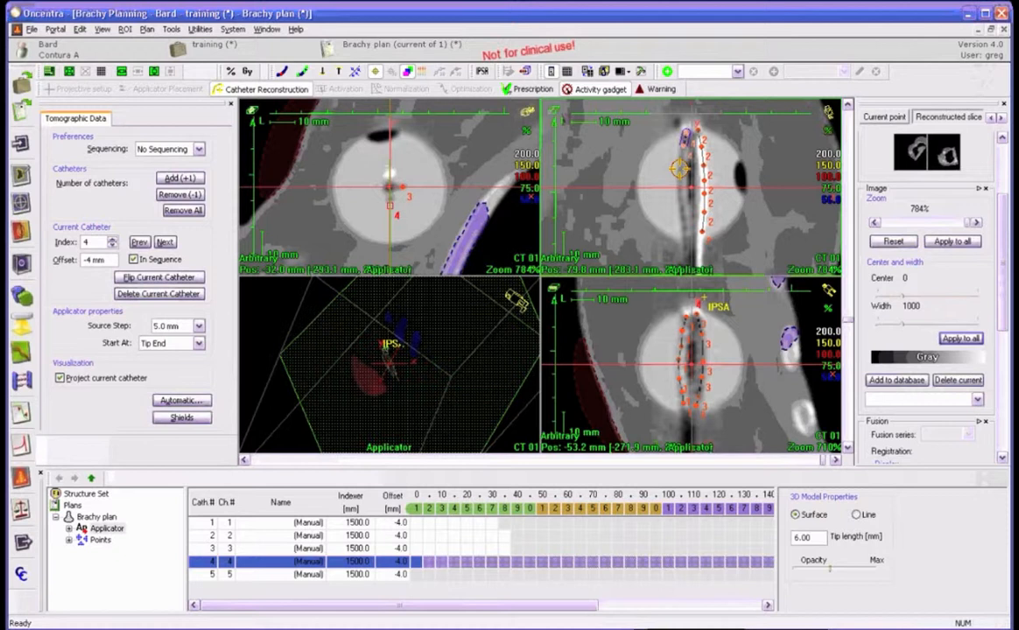
{"action": "left_click", "coordinate": [679, 200]}
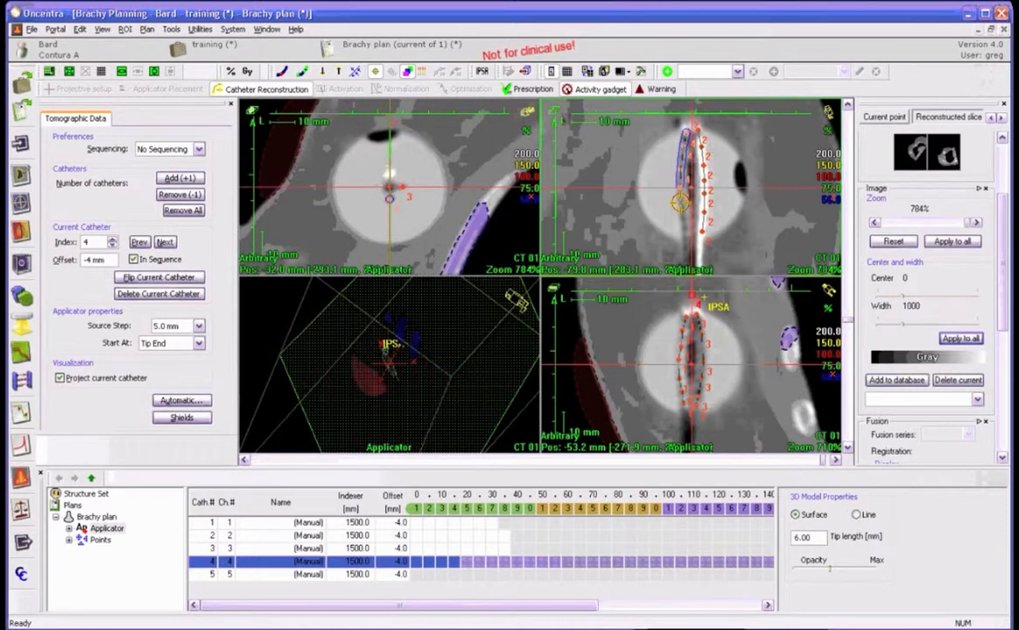
{"action": "left_click", "coordinate": [681, 232]}
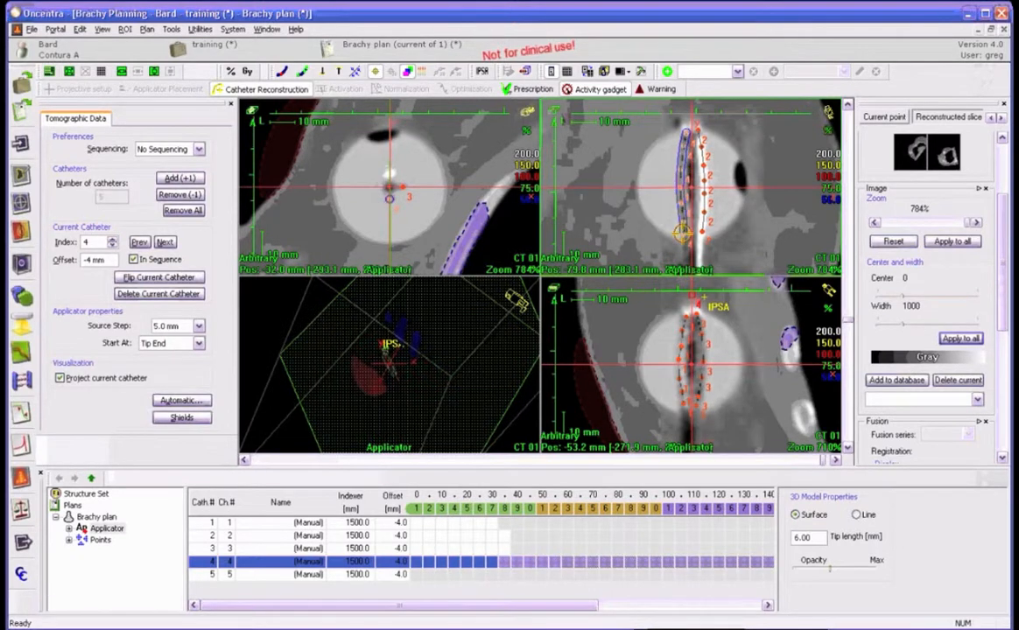
{"action": "right_click", "coordinate": [682, 233]}
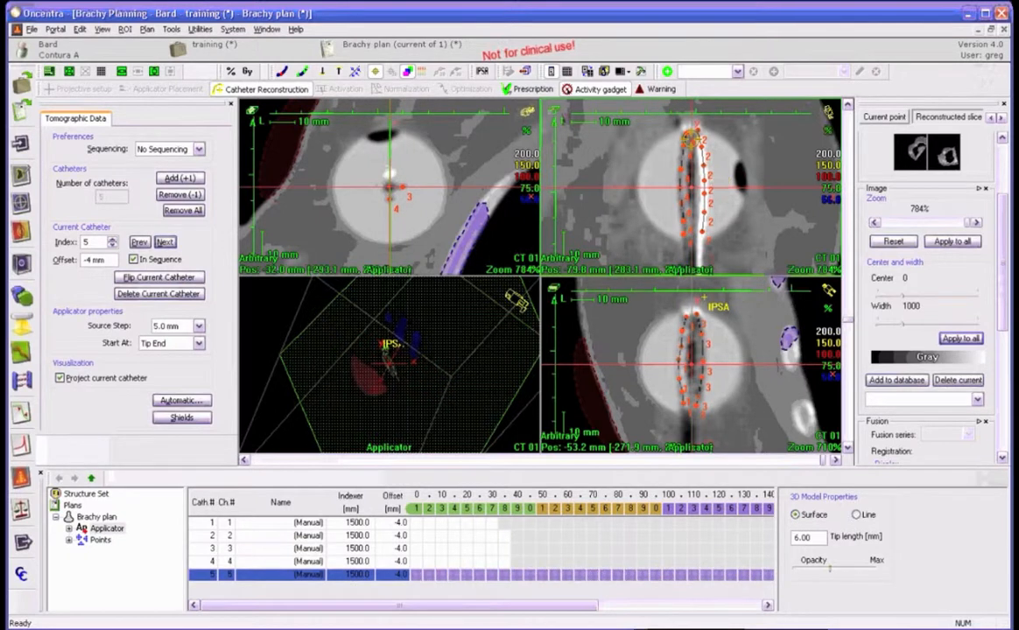
Reconstruct catheter 5 from its tip straight down the balloon's central channel on the second 784% slice, and close Catheter Reconstruction.
{"action": "left_click", "coordinate": [691, 139]}
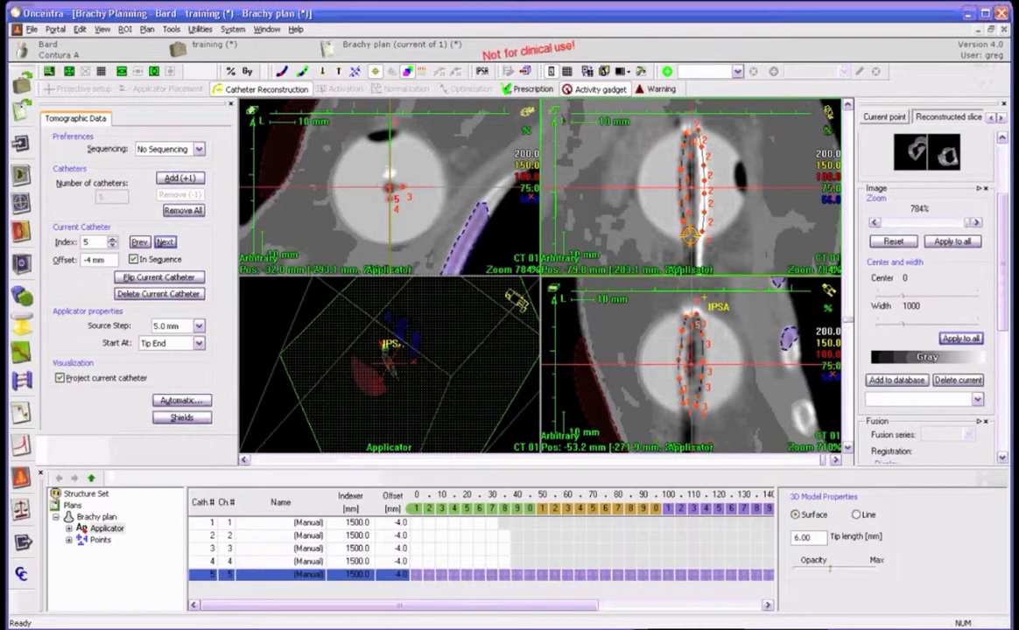
{"action": "left_click", "coordinate": [690, 234]}
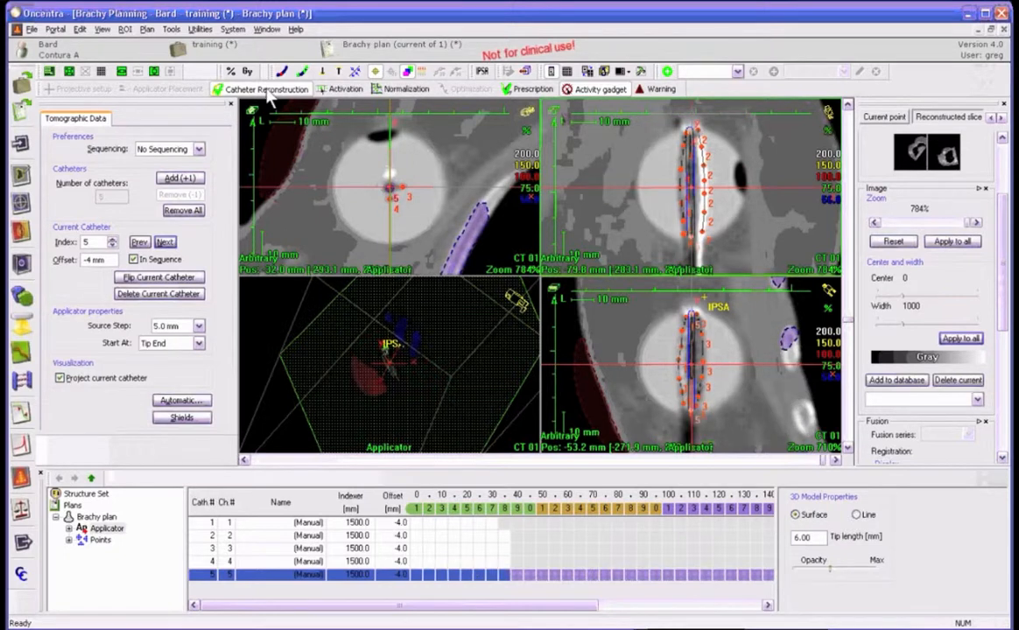
{"action": "left_click", "coordinate": [266, 90]}
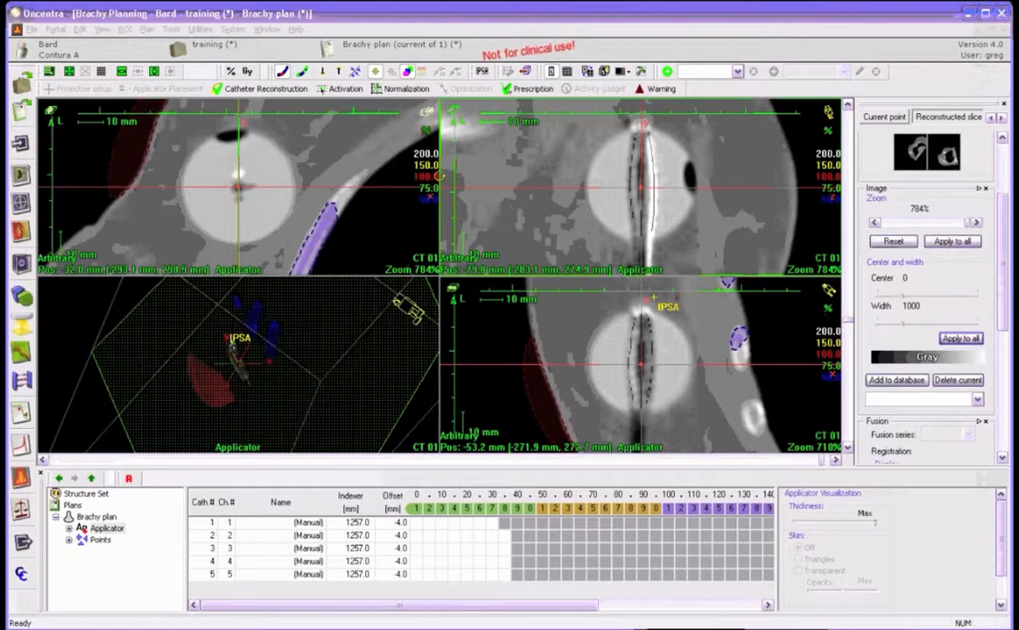
Place the DVH graph from the CT 01 reconstructed images in the first CT view, expand it over both rows, and bring back the DVH settings.
{"action": "left_click", "coordinate": [587, 72]}
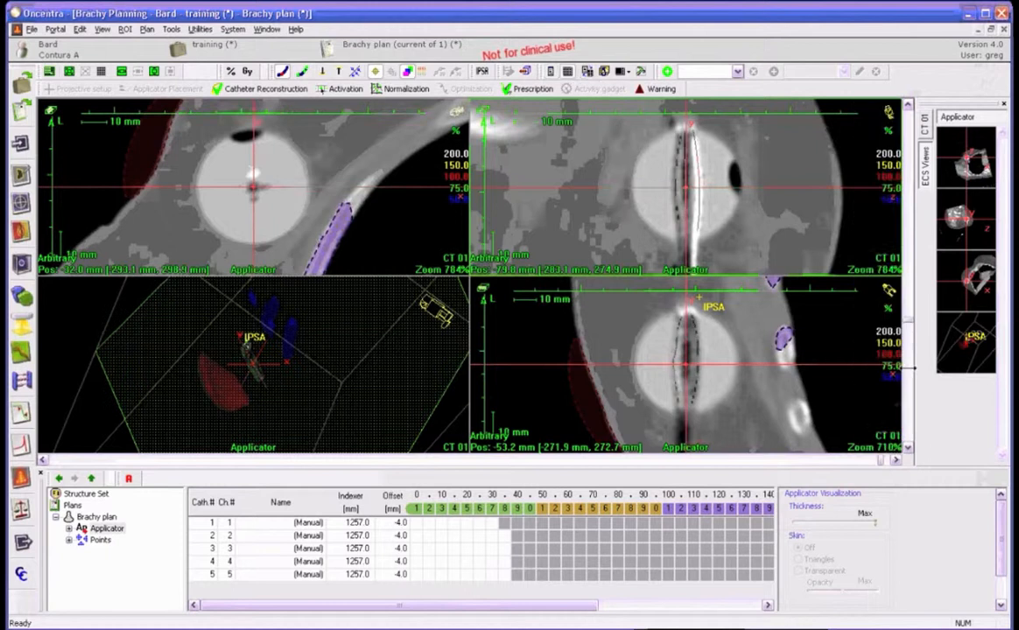
{"action": "left_click", "coordinate": [923, 122]}
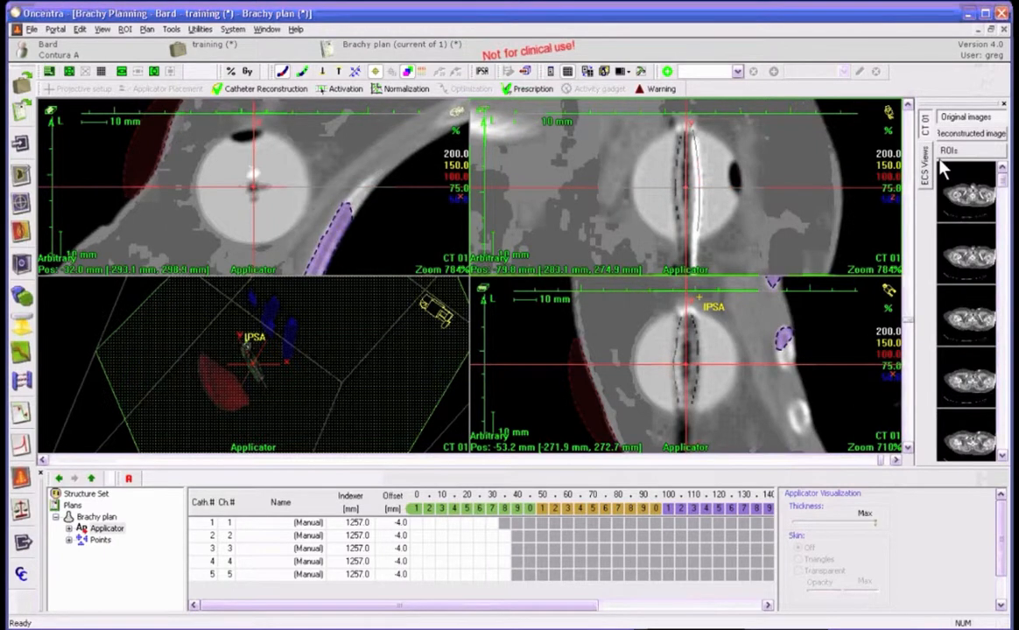
{"action": "left_click", "coordinate": [962, 133]}
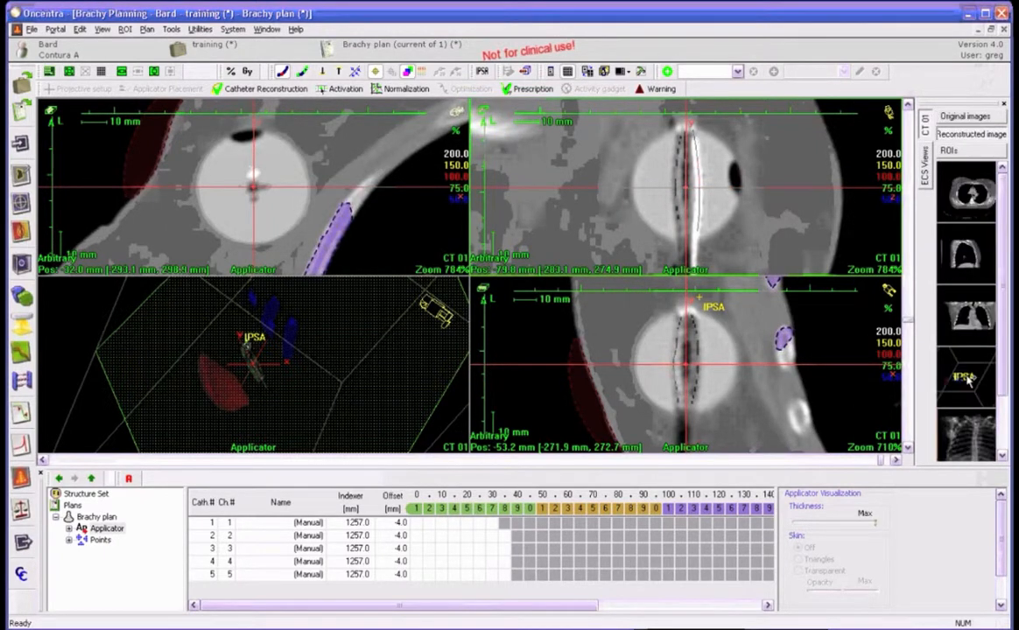
{"action": "left_click_drag", "start_coordinate": [968, 377], "coordinate": [964, 430]}
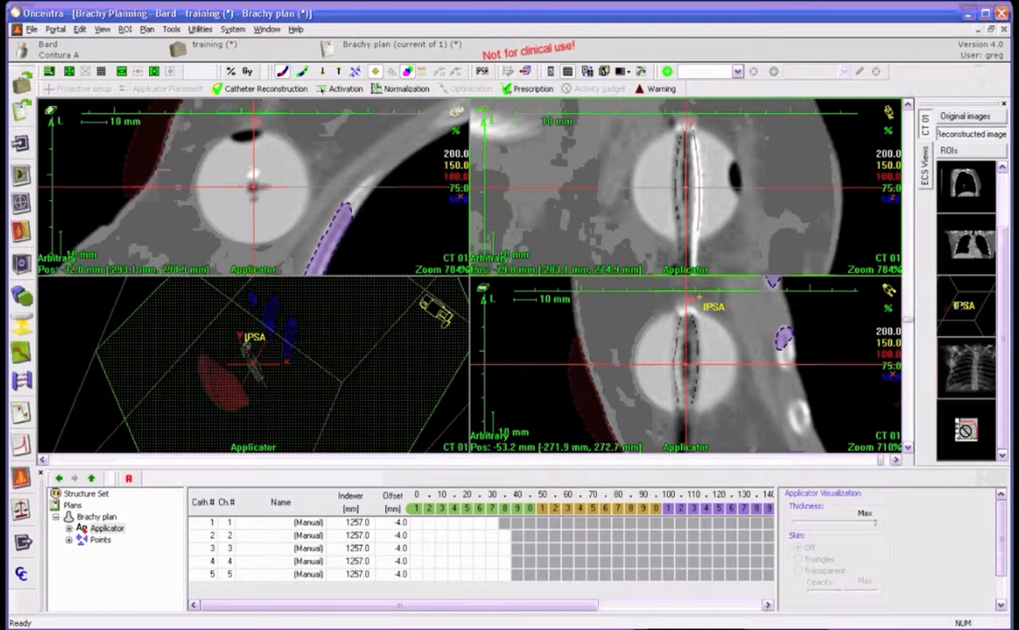
{"action": "left_click_drag", "start_coordinate": [966, 430], "coordinate": [291, 213]}
{"action": "left_click", "coordinate": [155, 73]}
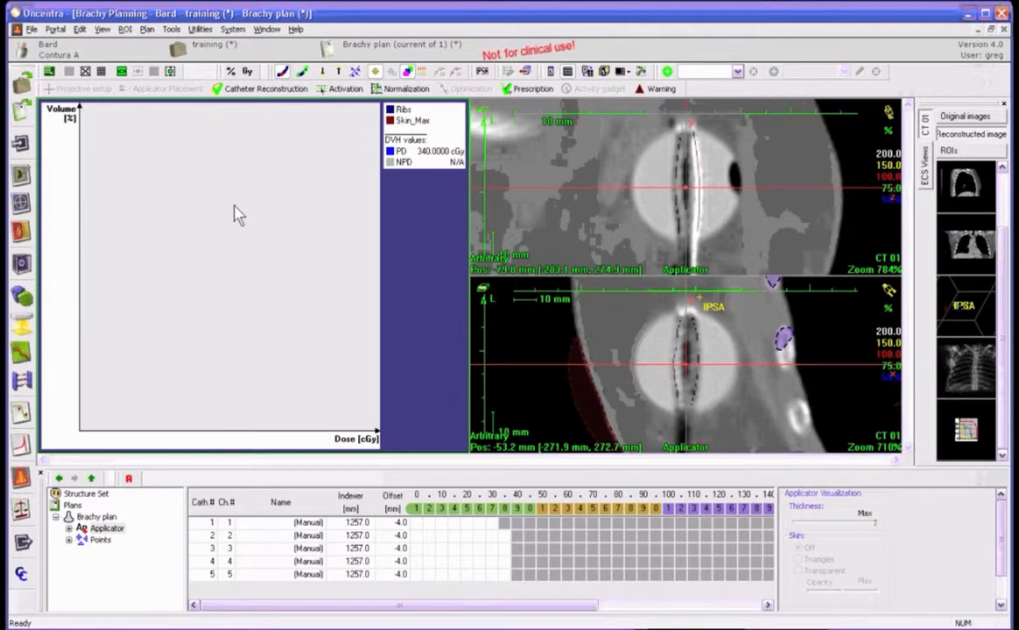
{"action": "left_click", "coordinate": [587, 72]}
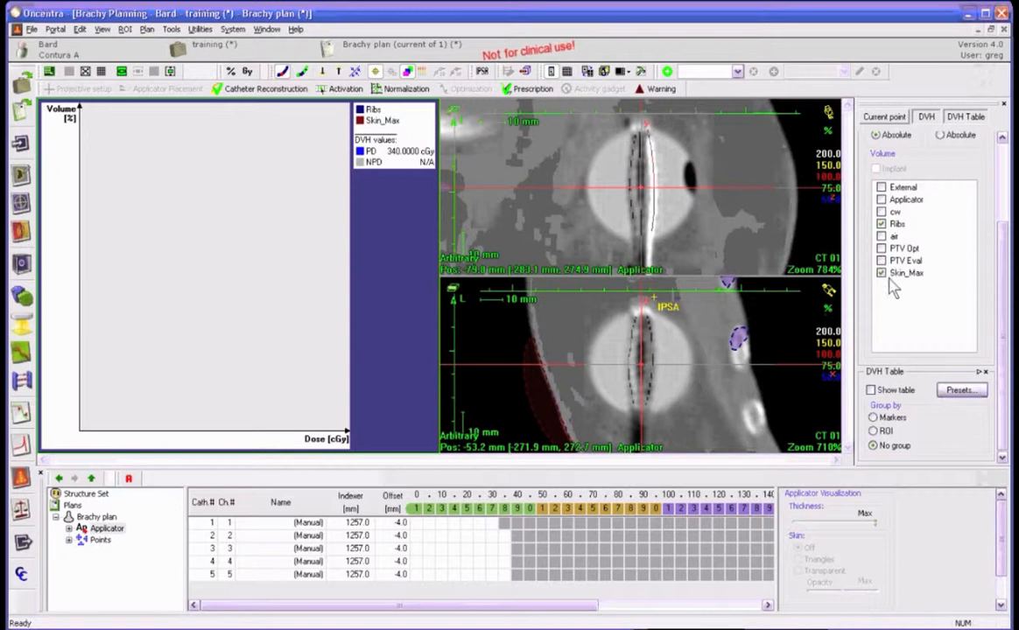
Include PTV Eval in the DVH and show the DVH table with the Contura preset.
{"action": "left_click", "coordinate": [883, 260]}
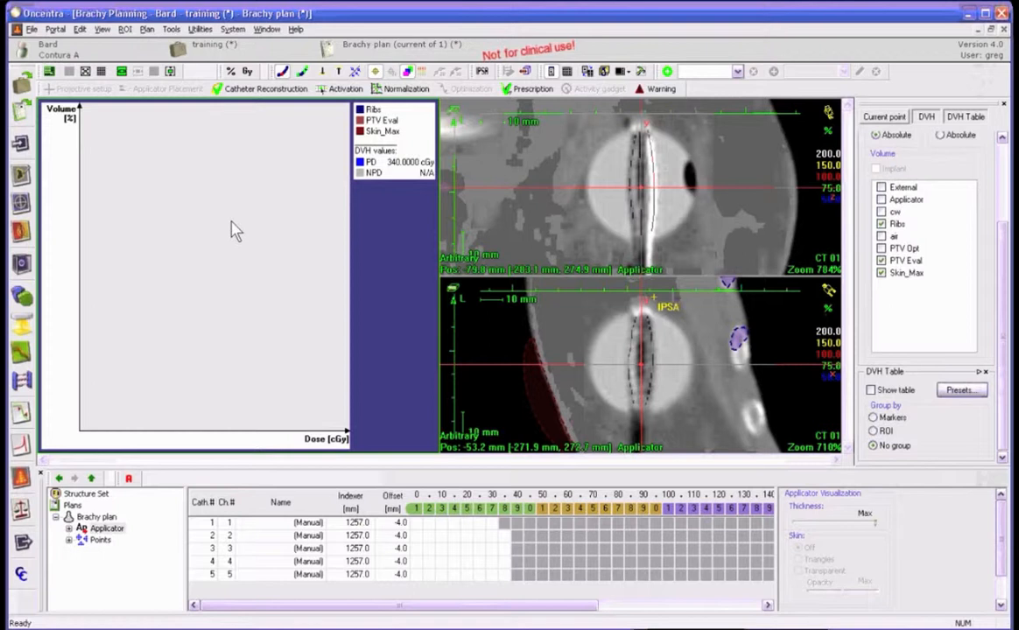
{"action": "left_click", "coordinate": [872, 390]}
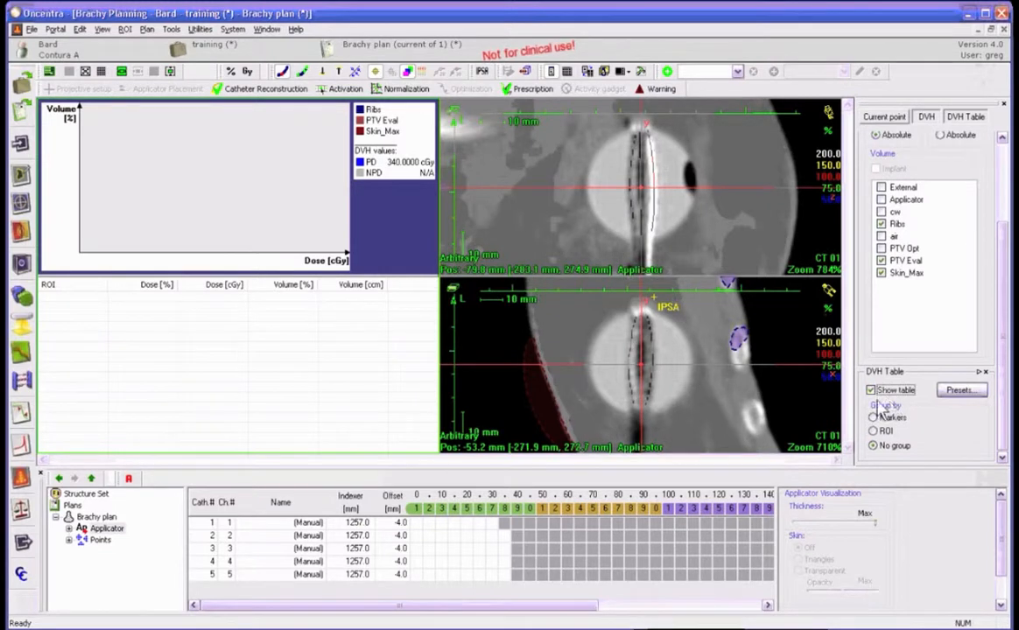
{"action": "left_click", "coordinate": [960, 391]}
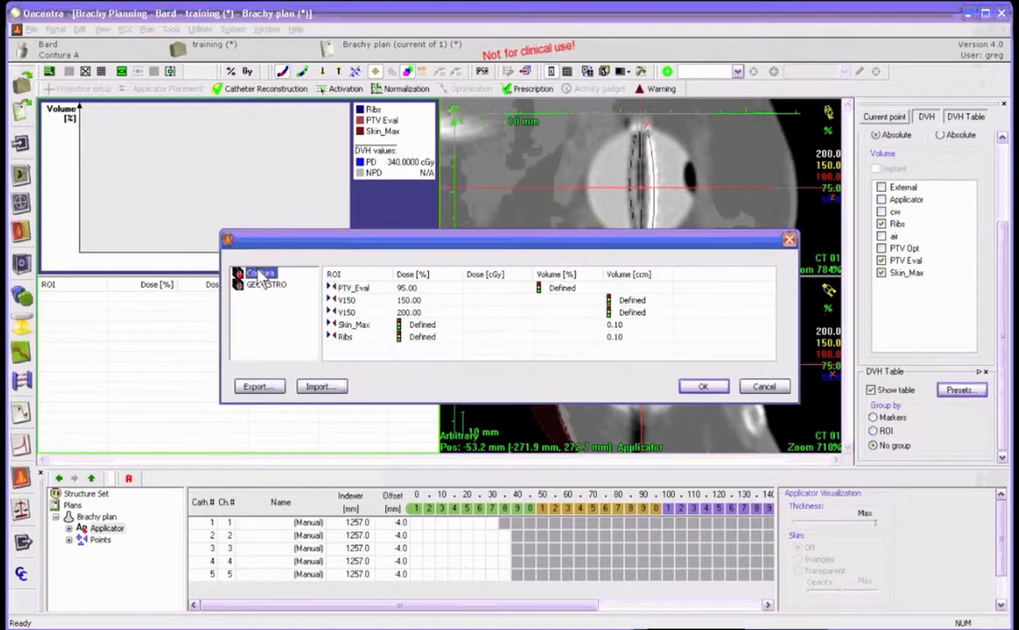
{"action": "left_click", "coordinate": [700, 389]}
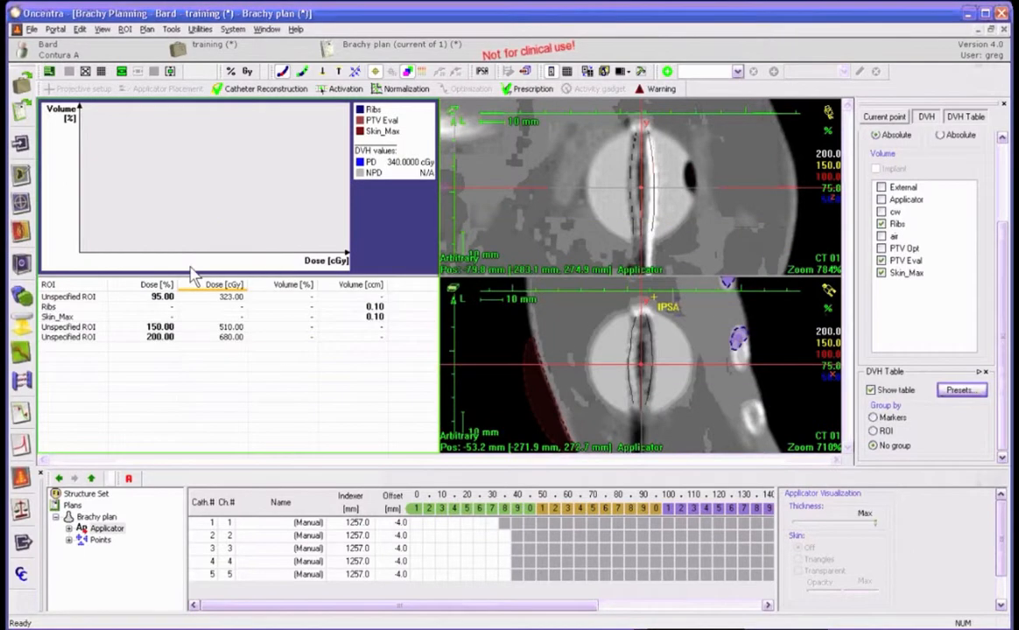
Assign PTV Eval to the unspecified 95%, 150% and 200% rows of the DVH table, and enlarge the graph above the table.
{"action": "left_click", "coordinate": [87, 298]}
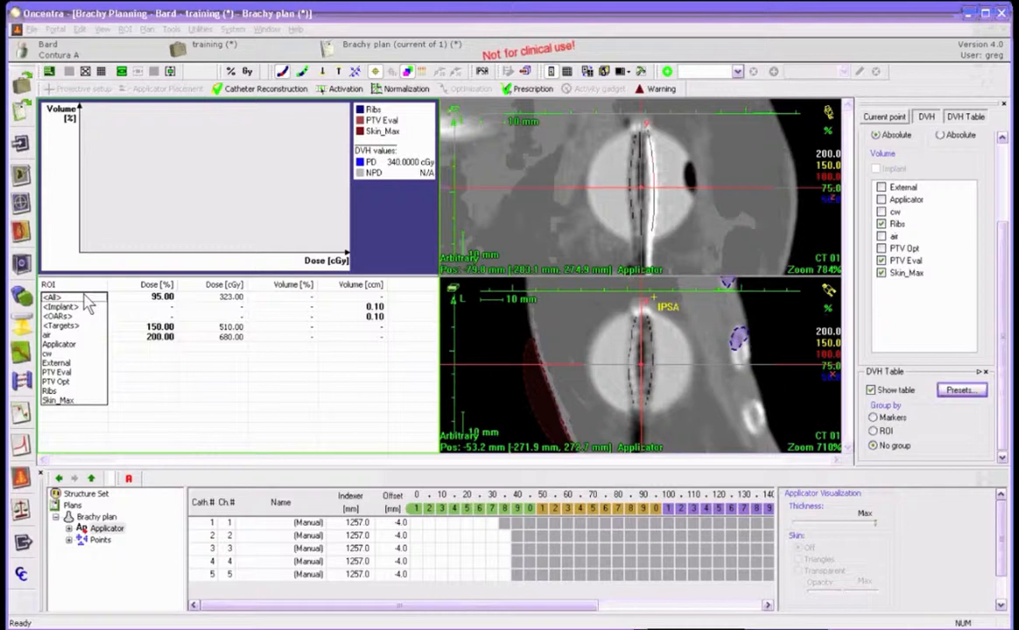
{"action": "left_click", "coordinate": [83, 306]}
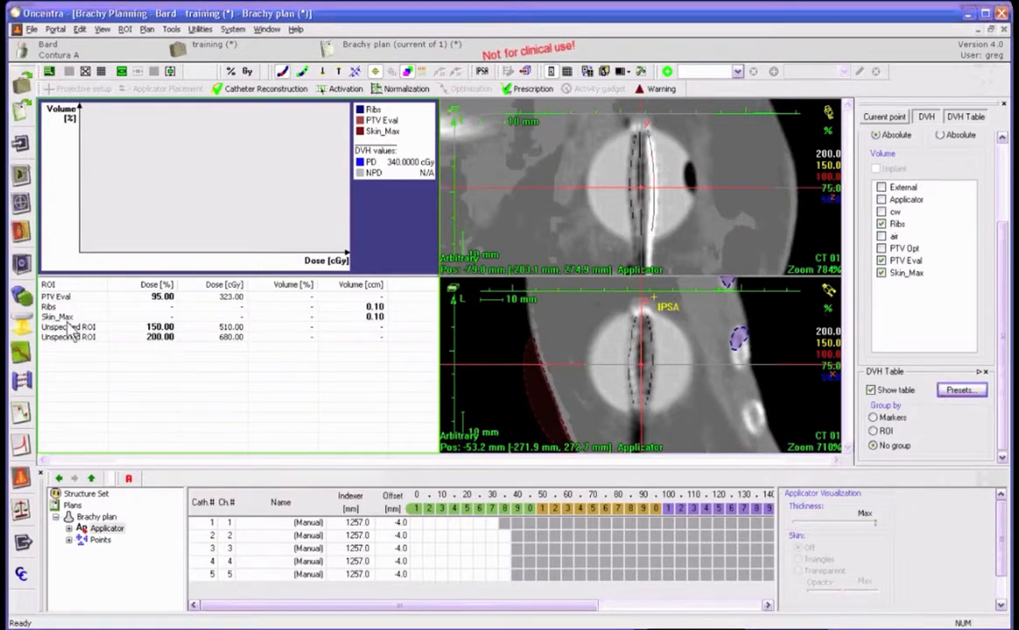
{"action": "left_click", "coordinate": [69, 328]}
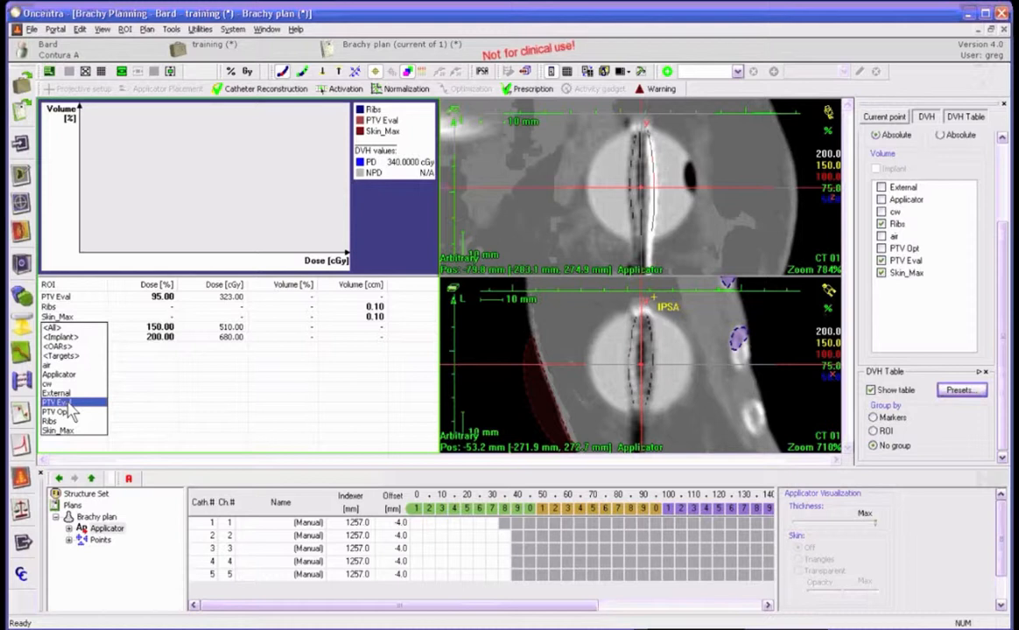
{"action": "left_click", "coordinate": [67, 403]}
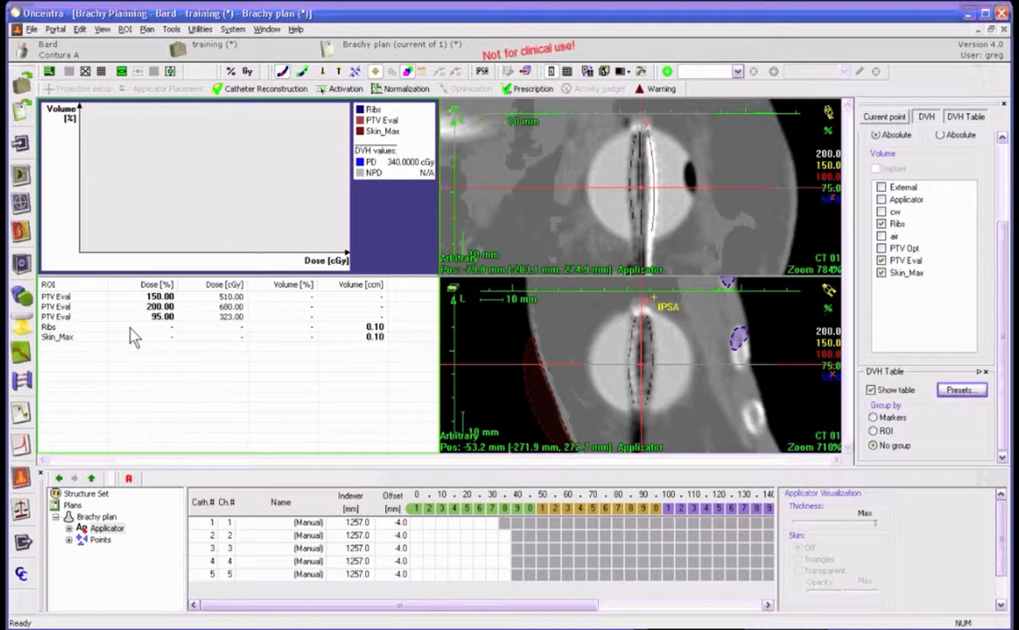
{"action": "left_click_drag", "start_coordinate": [366, 274], "coordinate": [366, 340]}
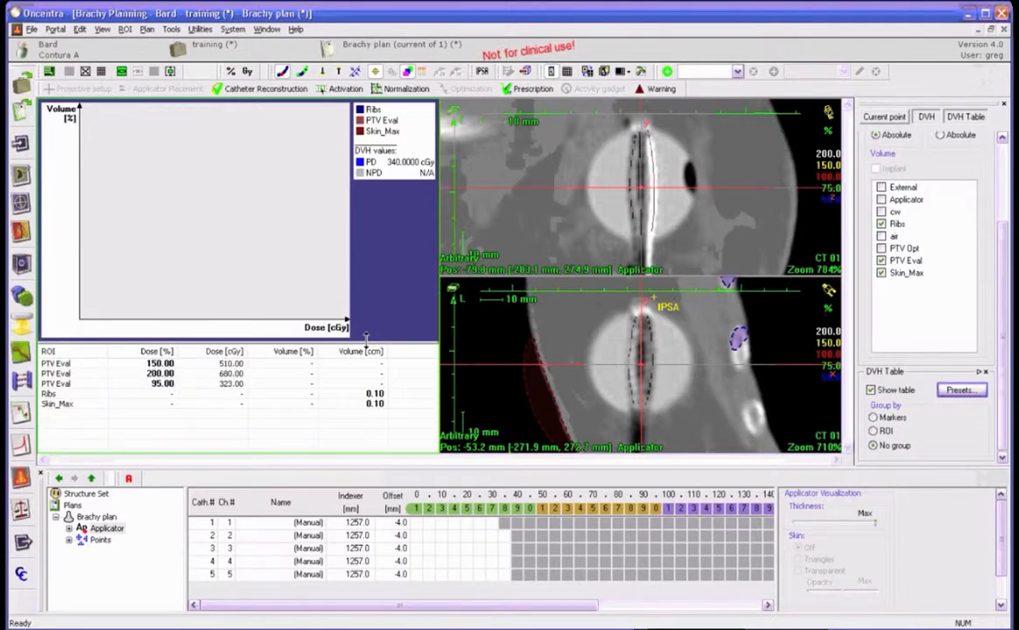
{"action": "left_click_drag", "start_coordinate": [365, 340], "coordinate": [366, 381]}
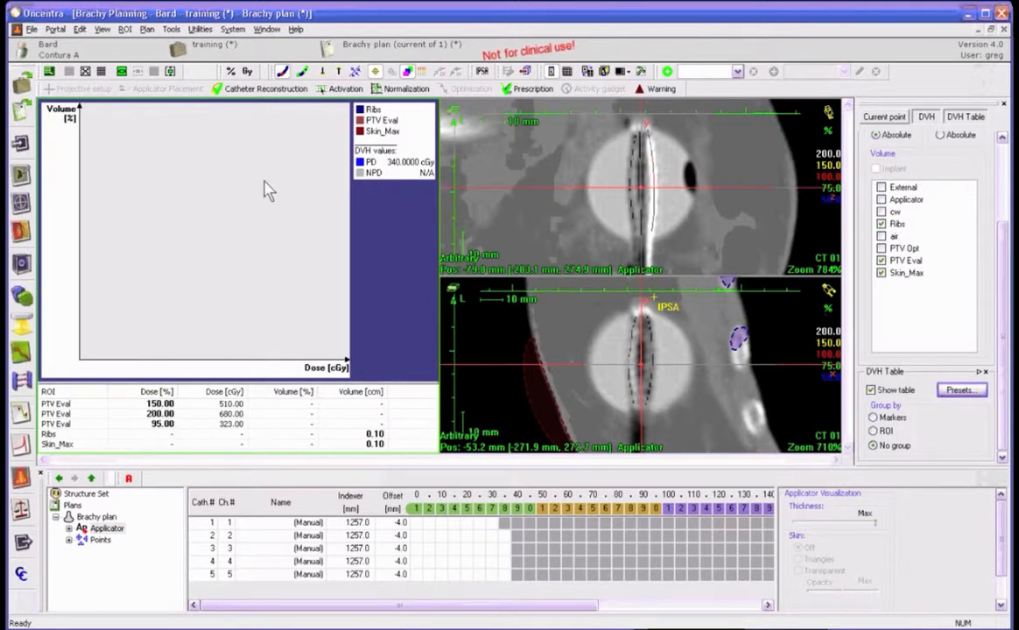
Open the IPSA objectives and set PTV Opt's usage to Ref. Target.
{"action": "left_click", "coordinate": [484, 71]}
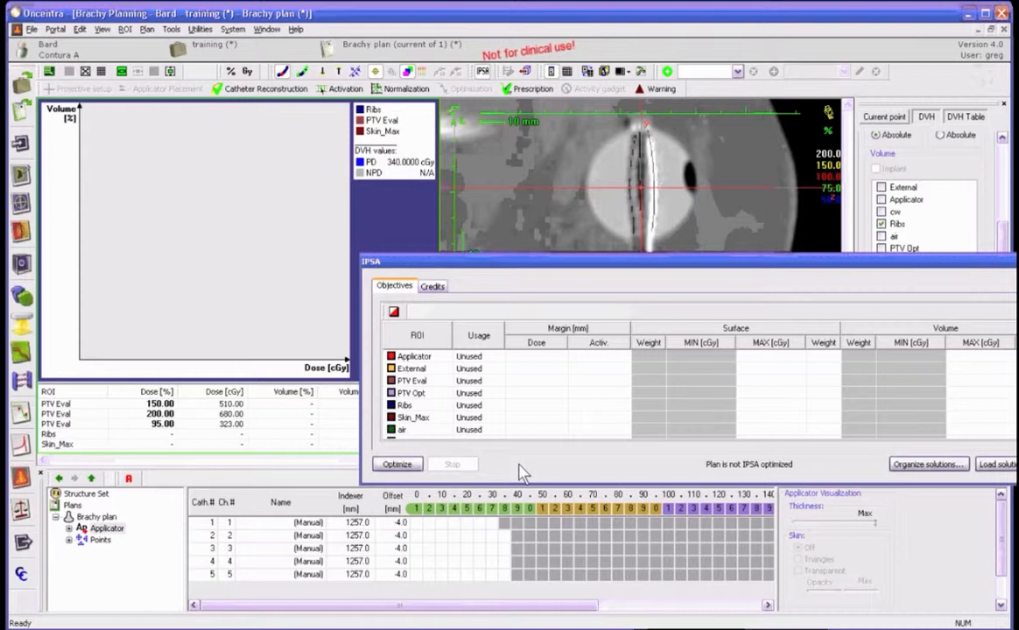
{"action": "left_click", "coordinate": [471, 394]}
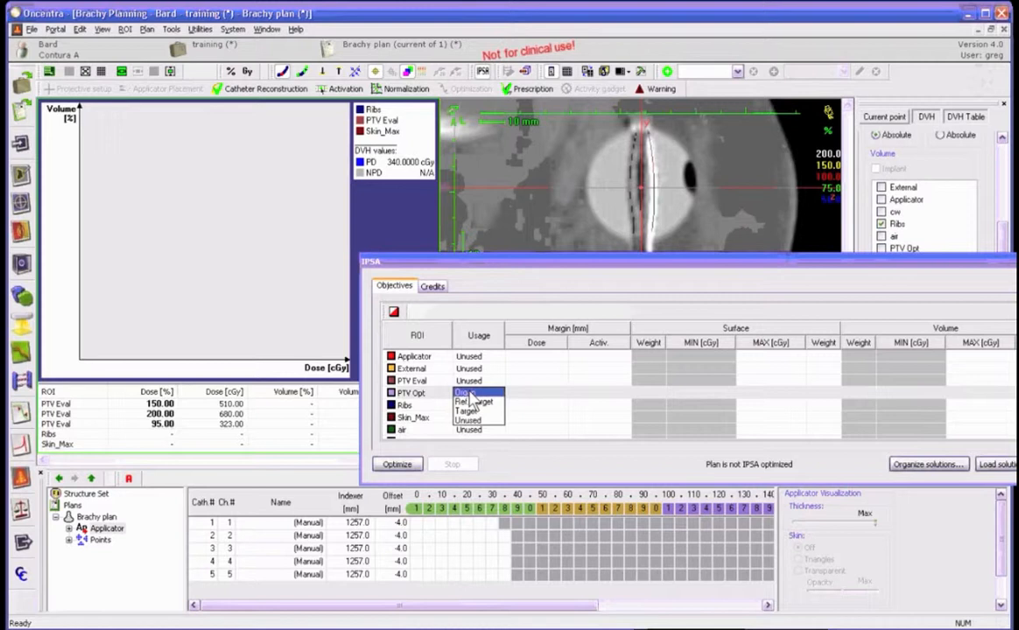
{"action": "left_click", "coordinate": [473, 401]}
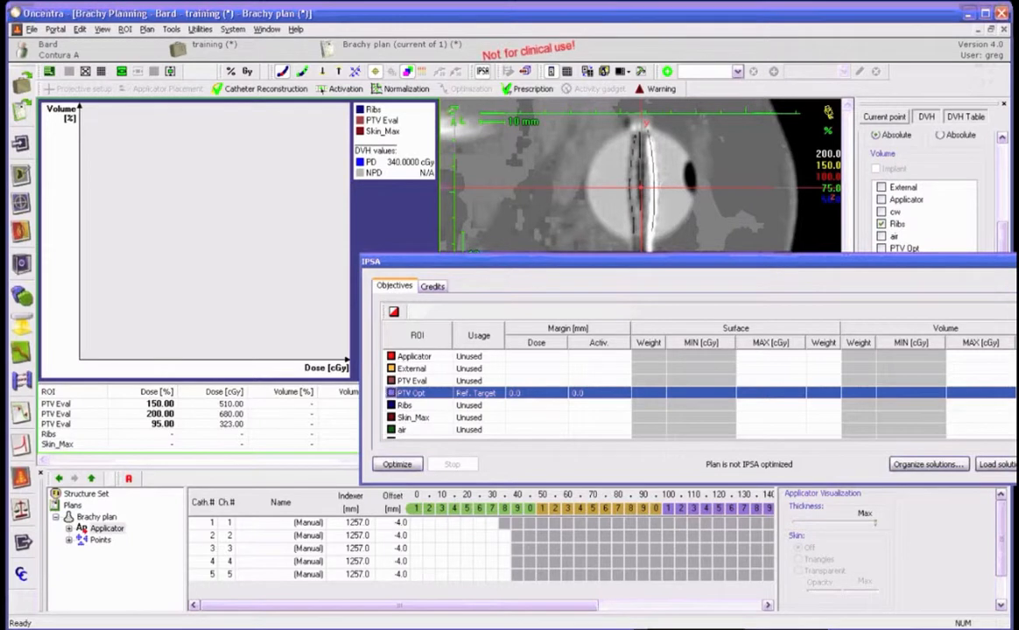
Load the Contura IPSA class solution and set PTV Opt's usage to Ref. Target.
{"action": "left_click", "coordinate": [997, 464]}
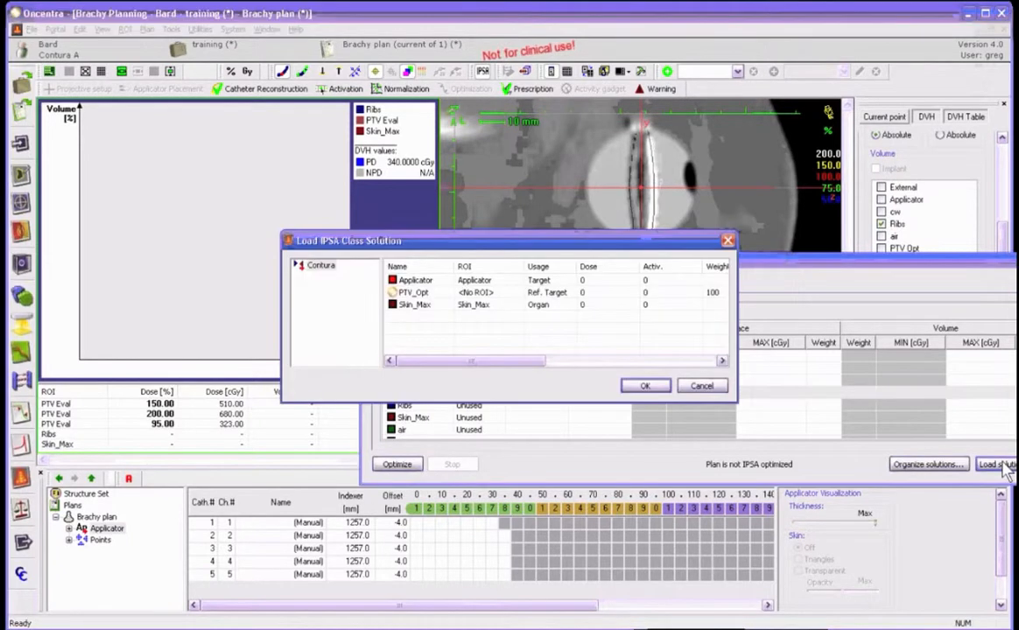
{"action": "left_click", "coordinate": [645, 387]}
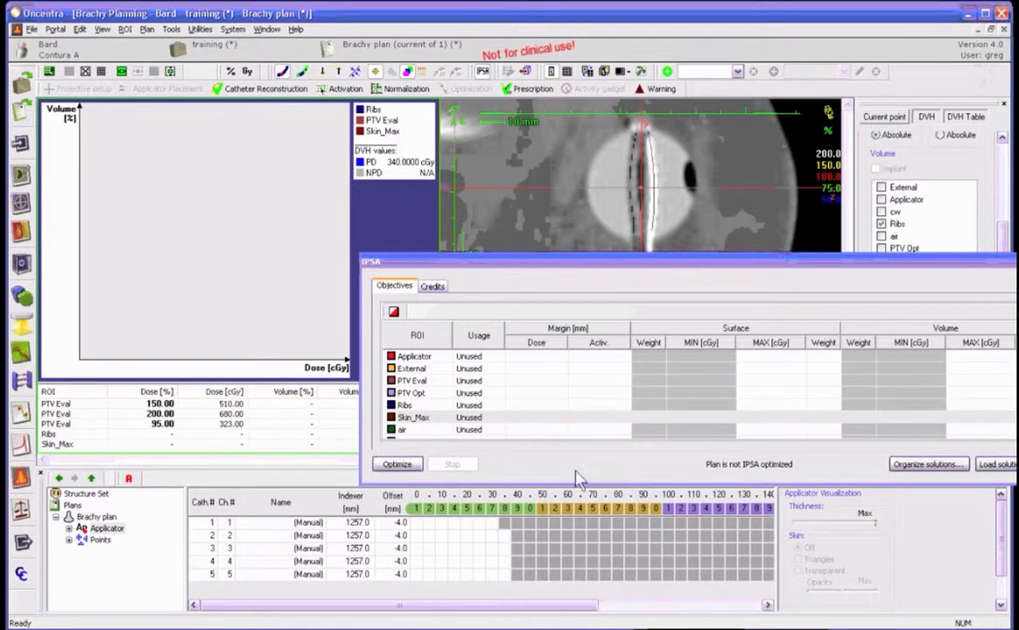
{"action": "left_click", "coordinate": [469, 395]}
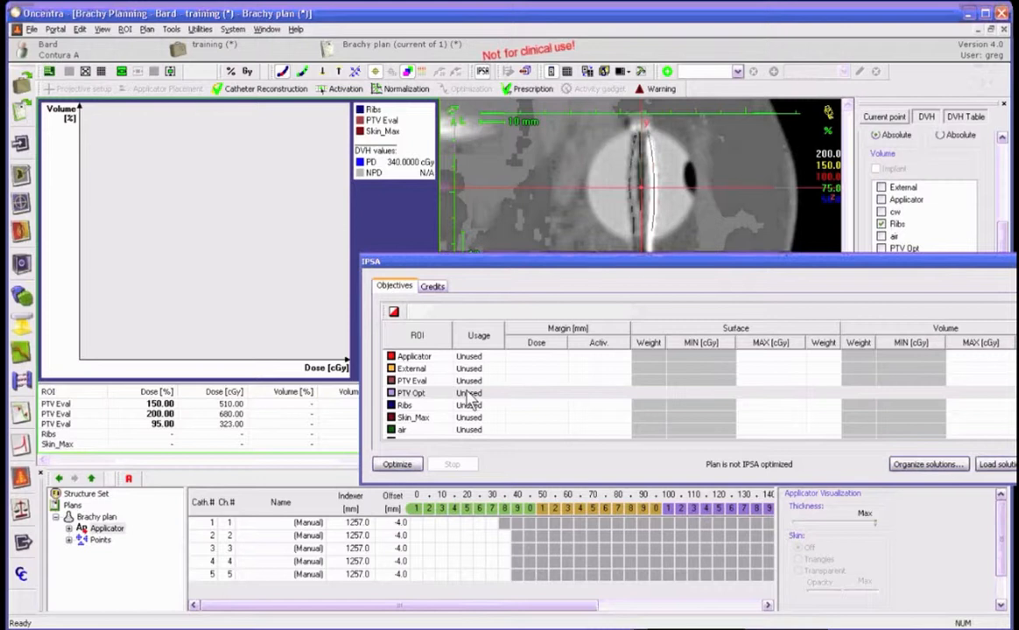
{"action": "left_click", "coordinate": [470, 395]}
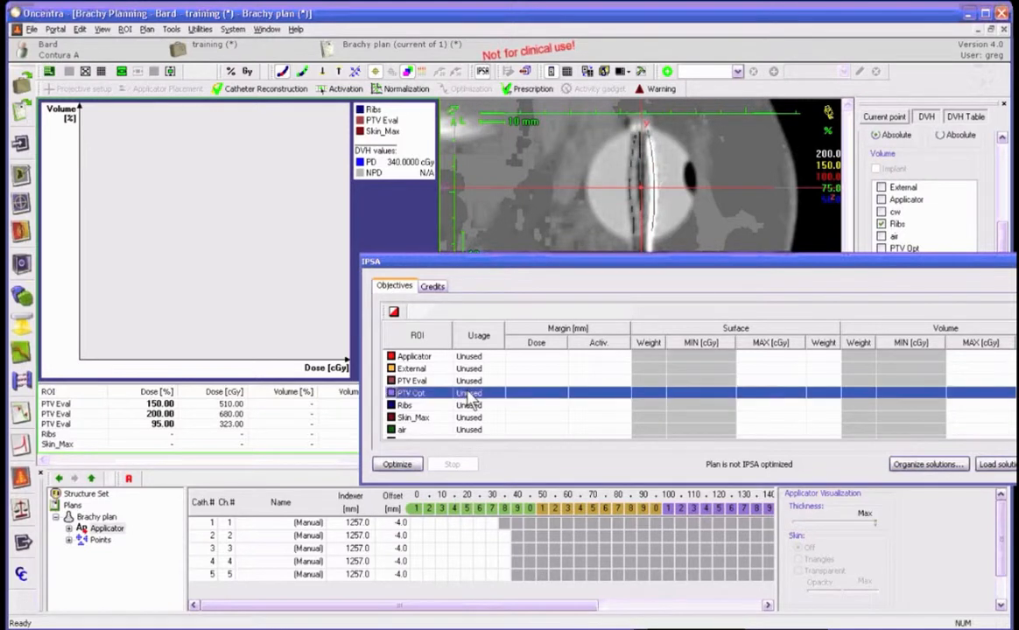
{"action": "left_click", "coordinate": [468, 395]}
Set PTV Opt's surface dose objectives to a minimum of 340 cGy and a maximum of 380 cGy.
{"action": "left_click", "coordinate": [704, 394]}
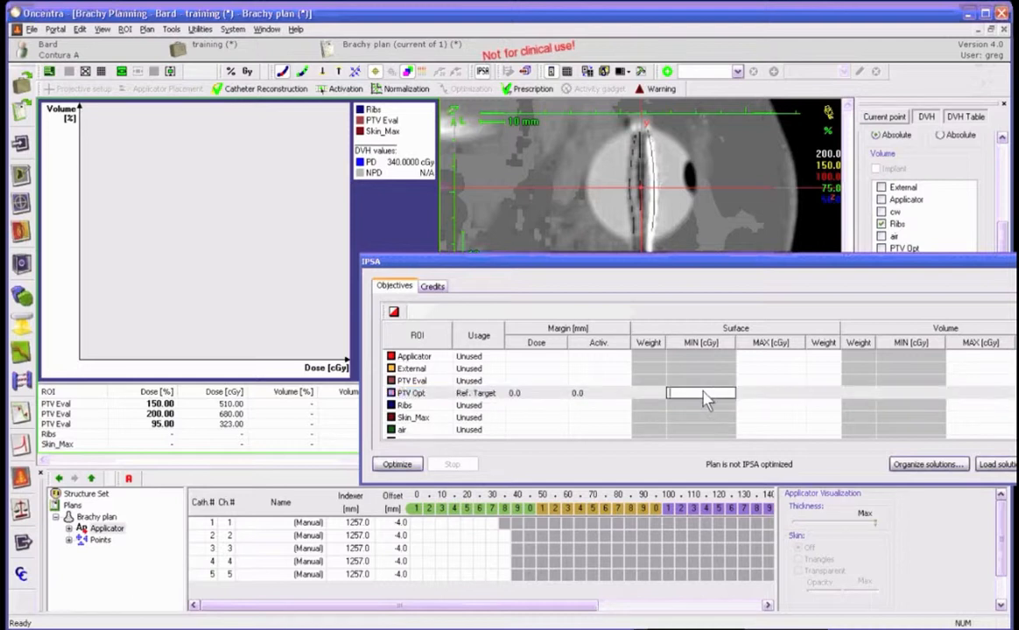
{"action": "type", "text": "340"}
{"action": "left_click", "coordinate": [758, 398]}
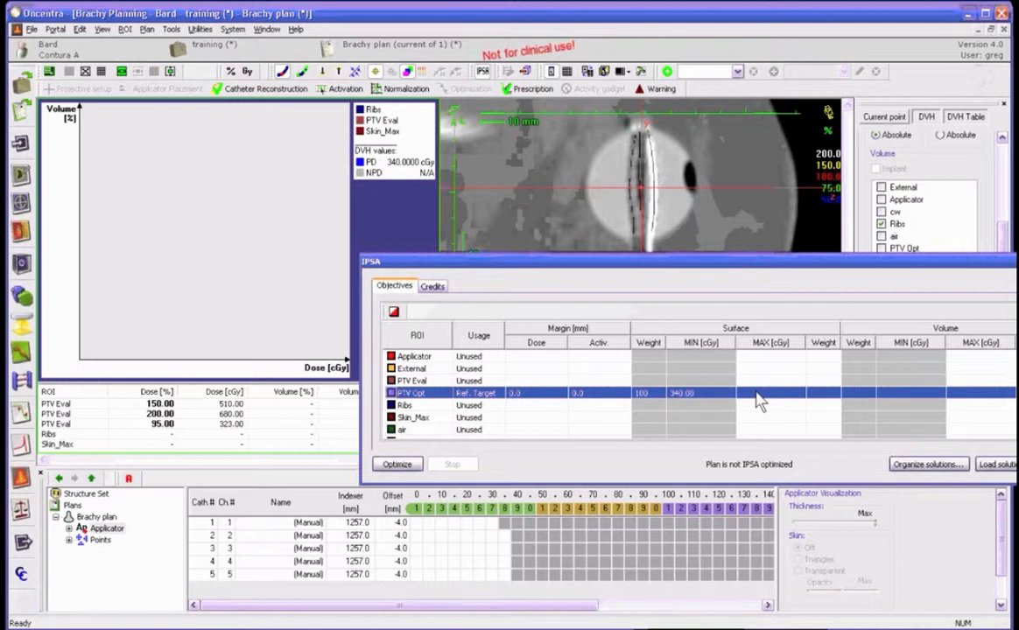
{"action": "left_click", "coordinate": [757, 393]}
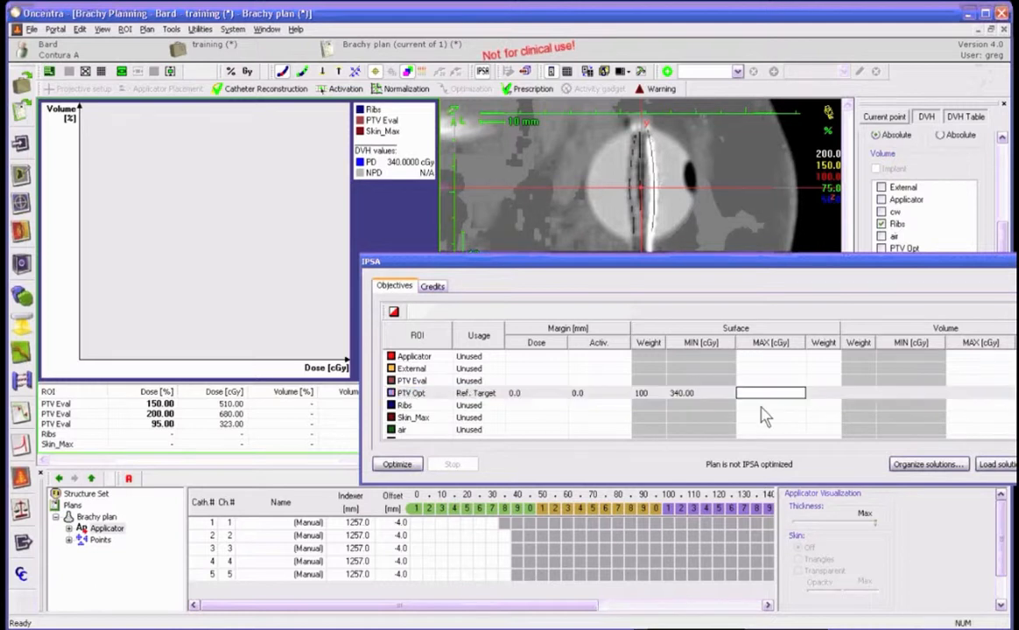
{"action": "type", "text": "380"}
{"action": "key", "text": "Return"}
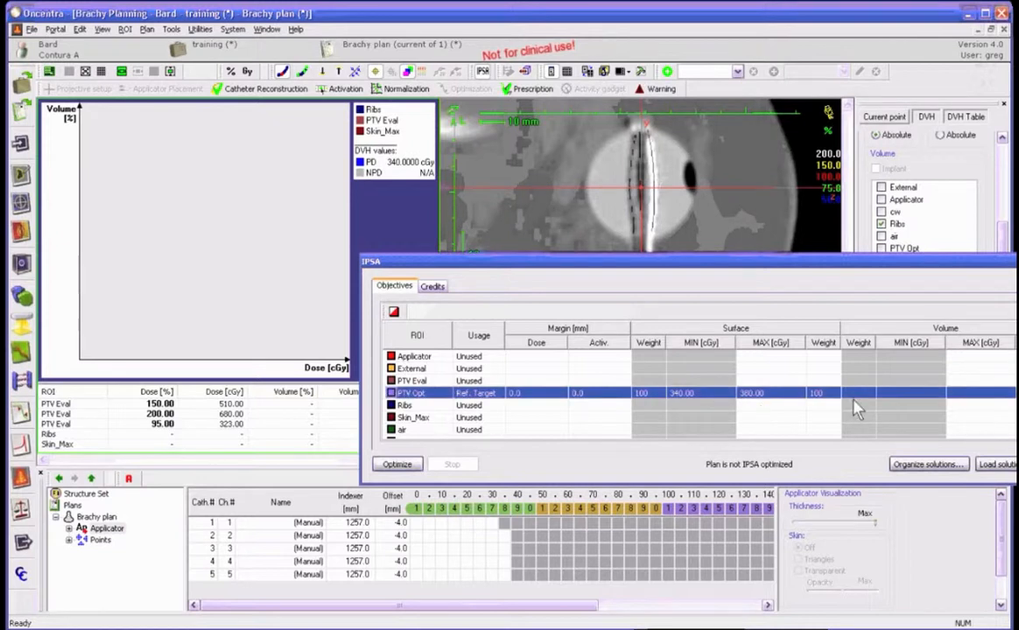
Set PTV Opt's volume dose objectives to a minimum of 340 cGy and a maximum of 510 cGy.
{"action": "left_click", "coordinate": [899, 400]}
{"action": "left_click", "coordinate": [978, 393]}
{"action": "type", "text": "51"}
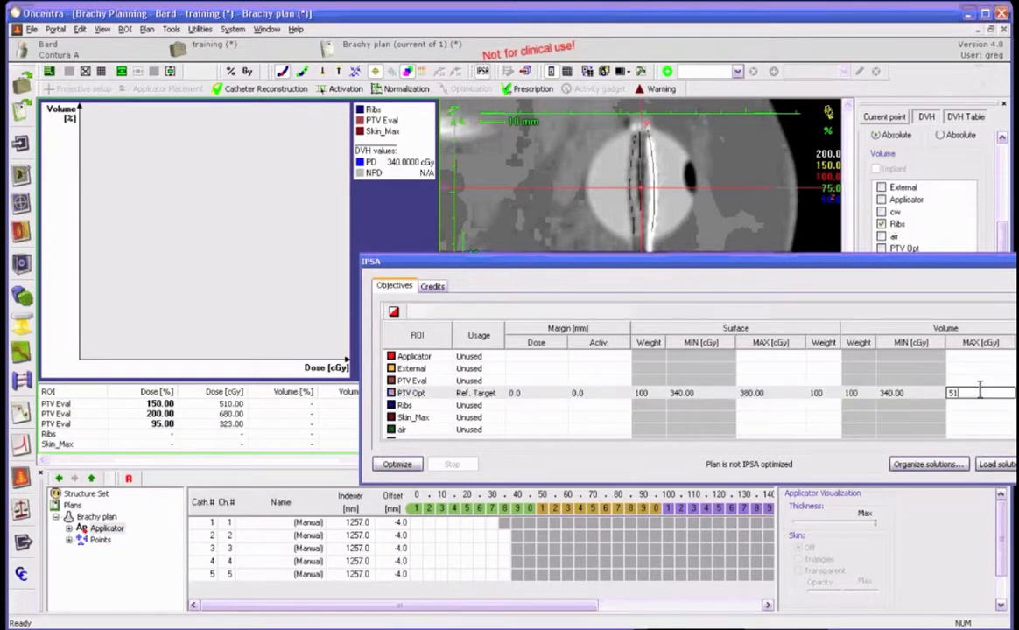
{"action": "type", "text": "0"}
{"action": "key", "text": "Return"}
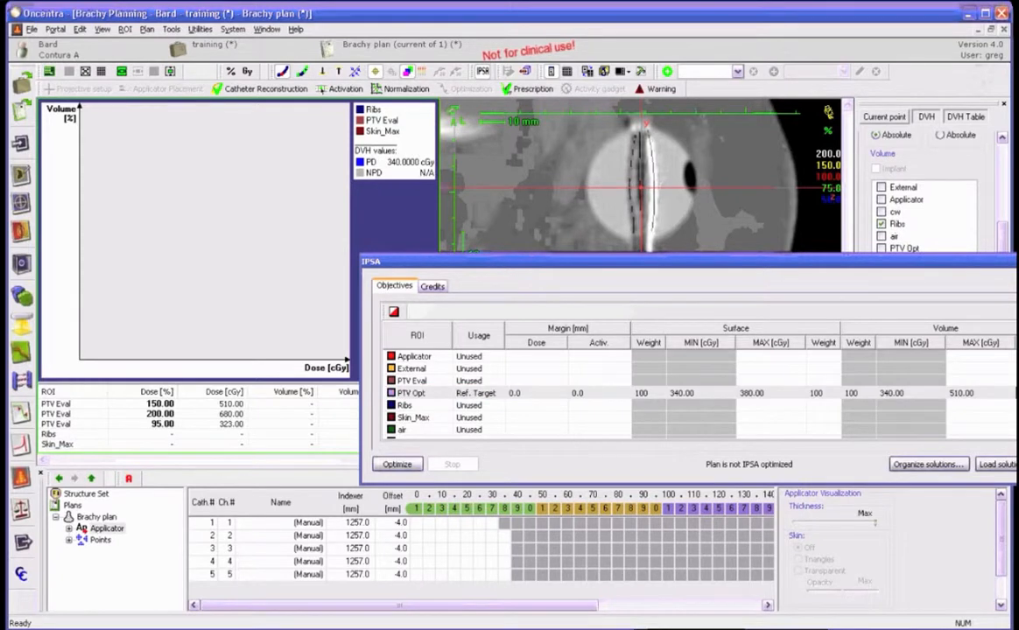
{"action": "left_click", "coordinate": [410, 393]}
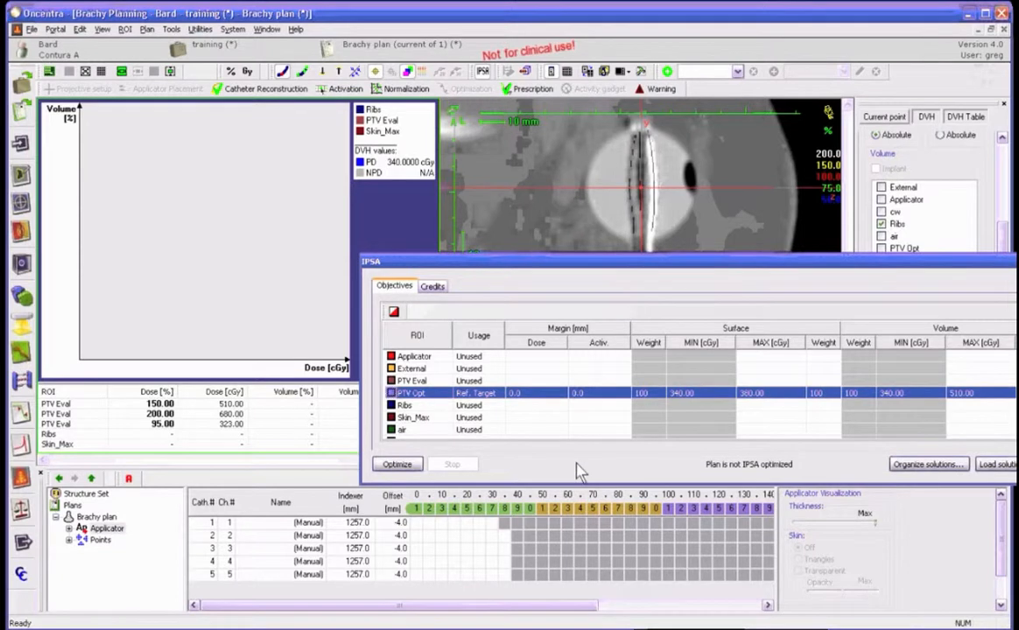
Set the Applicator's usage to Target, hide the unused ROIs, and run the IPSA optimization.
{"action": "left_click", "coordinate": [472, 357]}
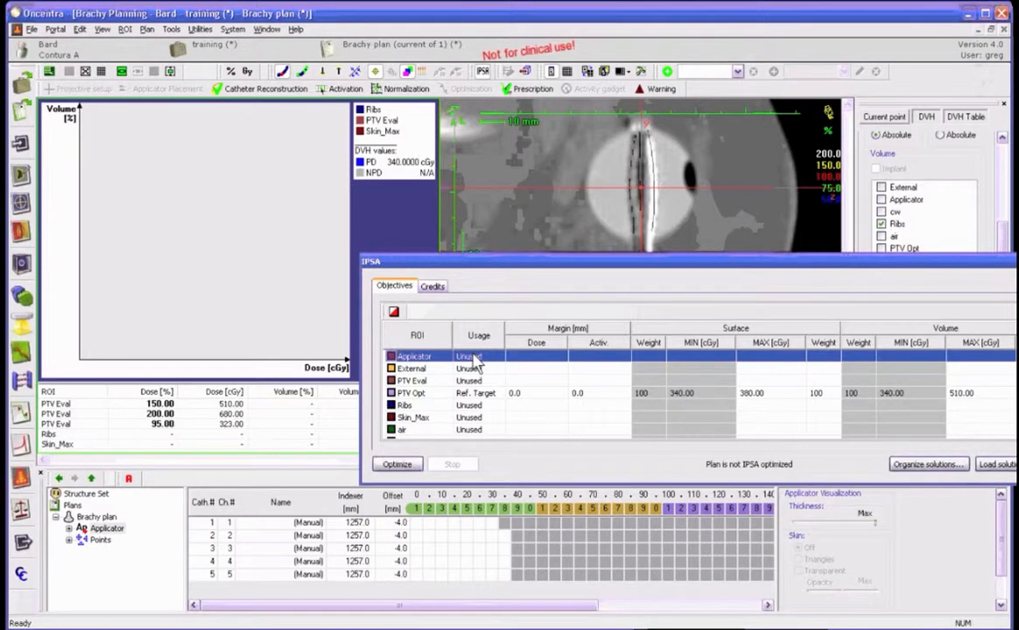
{"action": "left_click", "coordinate": [473, 356]}
{"action": "left_click", "coordinate": [394, 312]}
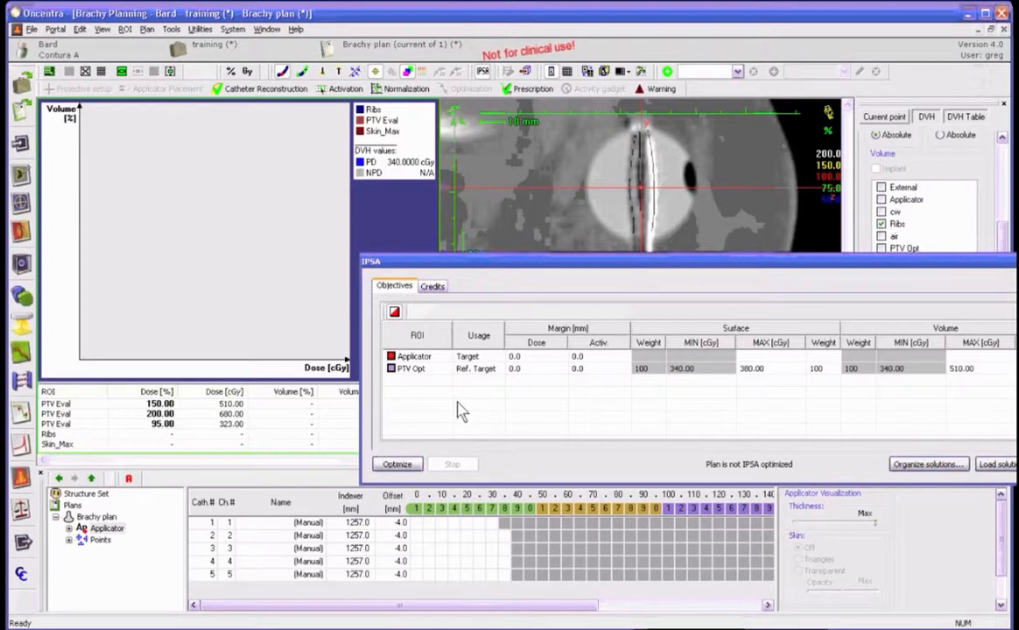
{"action": "left_click", "coordinate": [398, 465]}
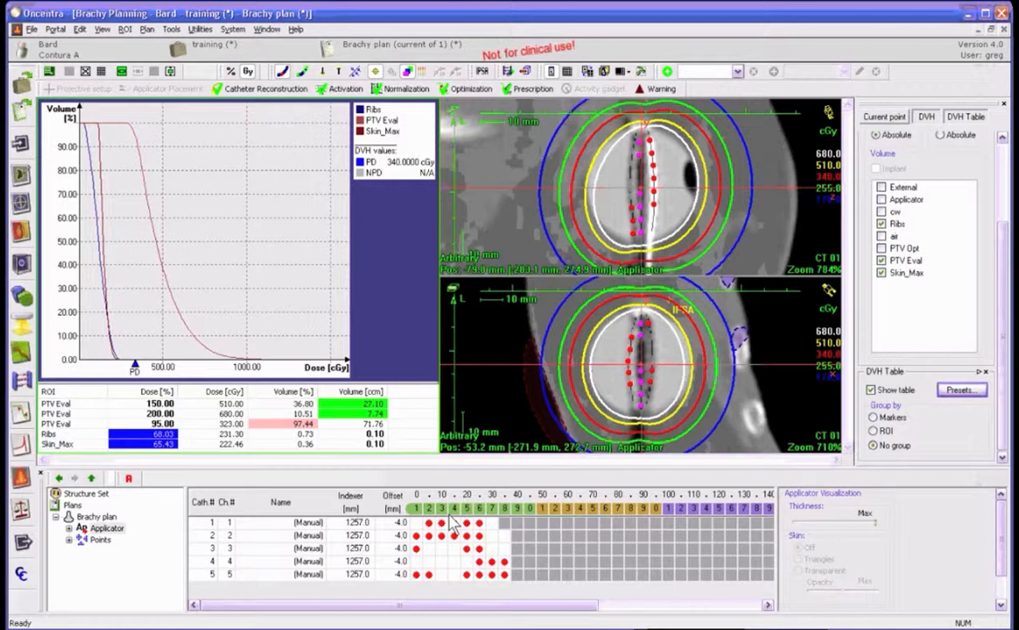
Show the PTV Eval and Skin_Max structures from the structure set in the CT views.
{"action": "left_click", "coordinate": [454, 523]}
{"action": "left_click", "coordinate": [83, 494]}
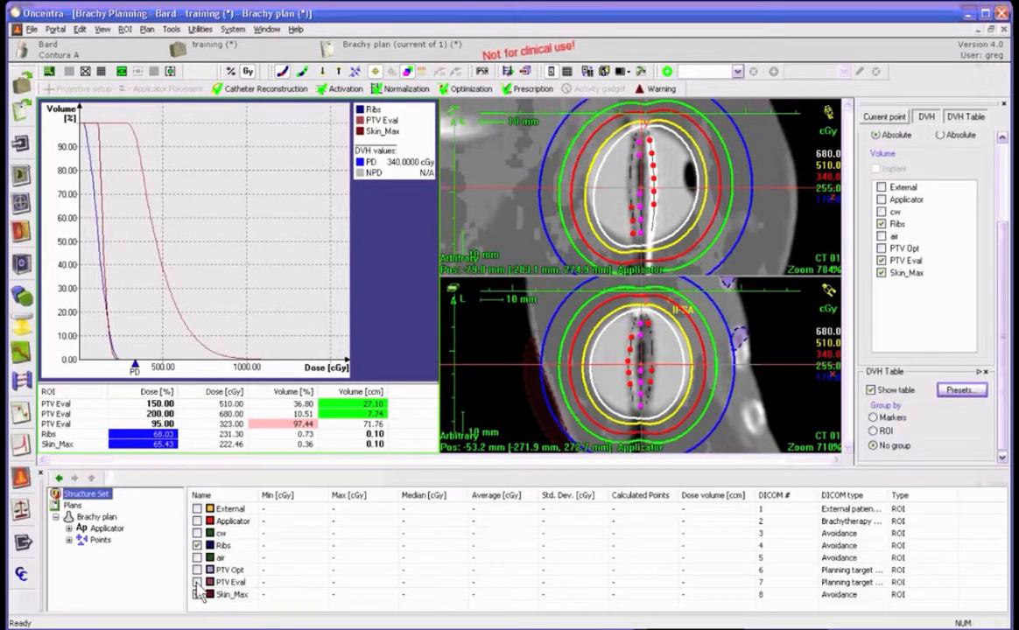
{"action": "left_click", "coordinate": [197, 594]}
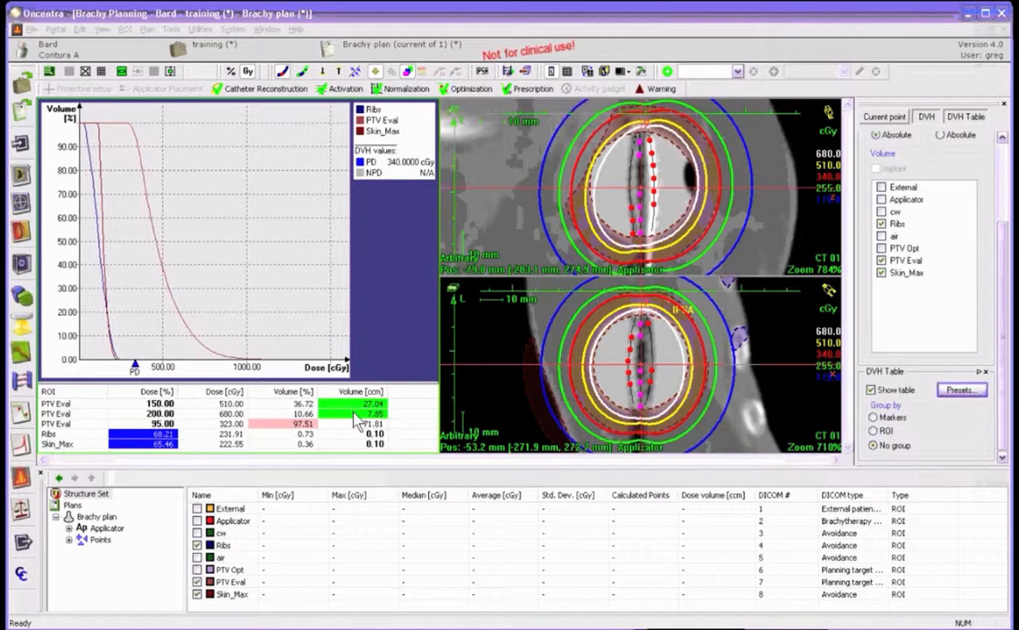
Reopen the IPSA objectives, adjust PTV Opt's volume objective, and optimize the plan again.
{"action": "left_click", "coordinate": [482, 72]}
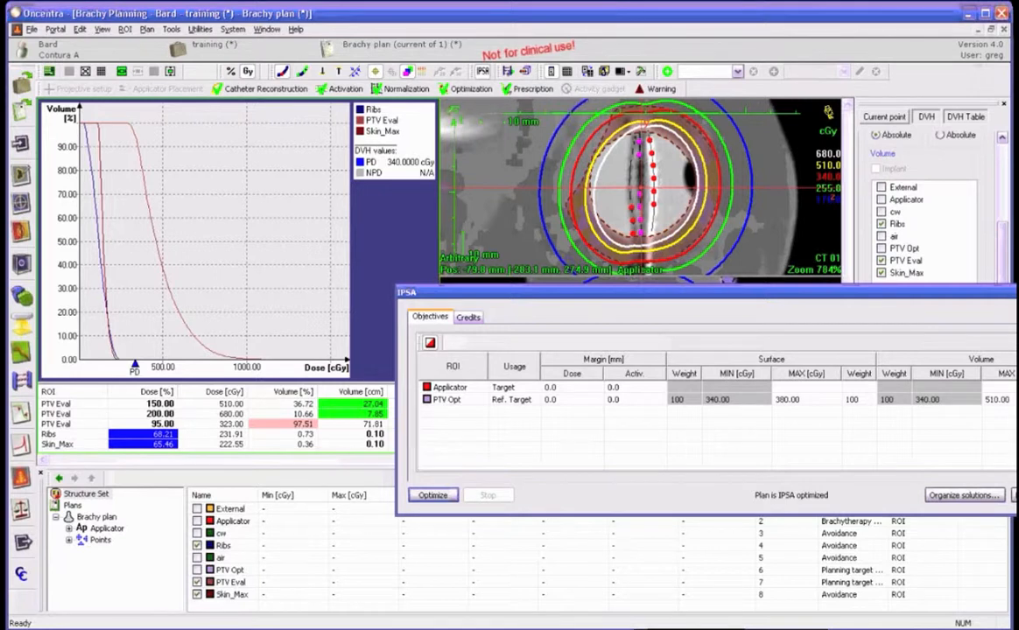
{"action": "left_click", "coordinate": [998, 399]}
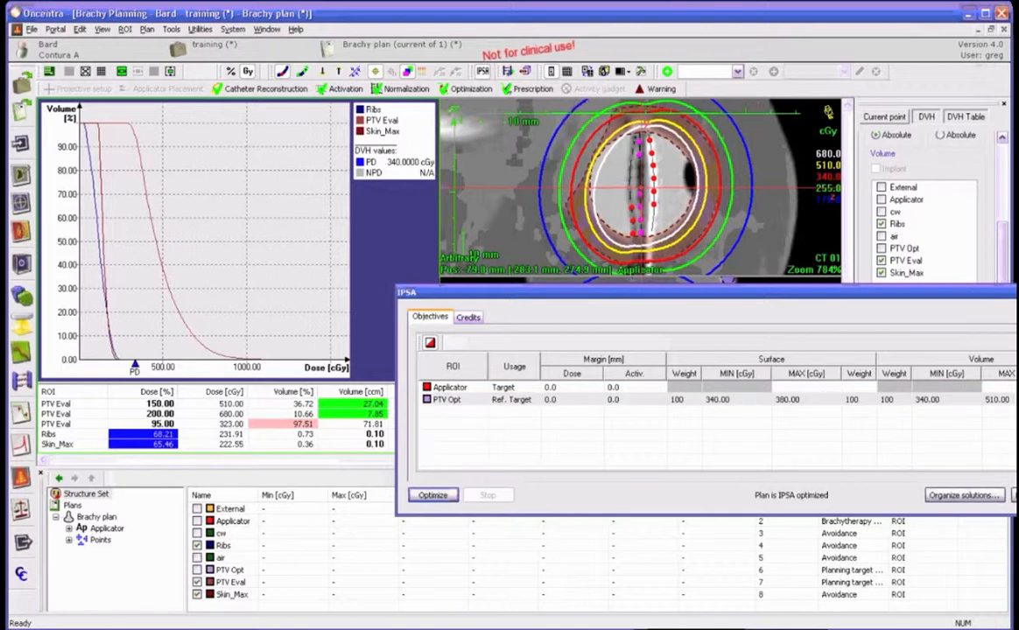
{"action": "left_click", "coordinate": [451, 399]}
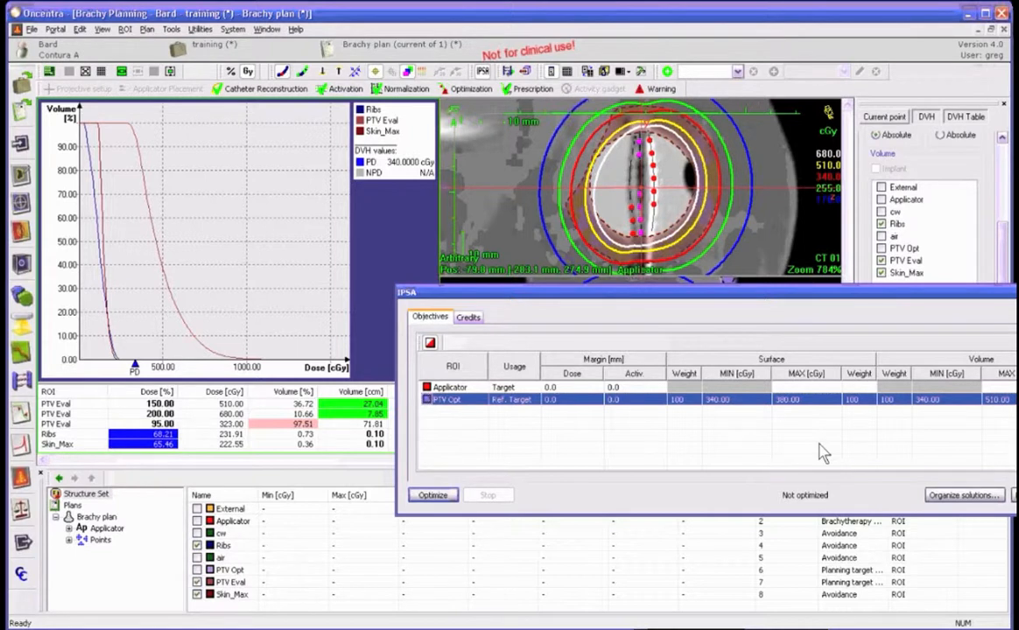
{"action": "left_click", "coordinate": [433, 495]}
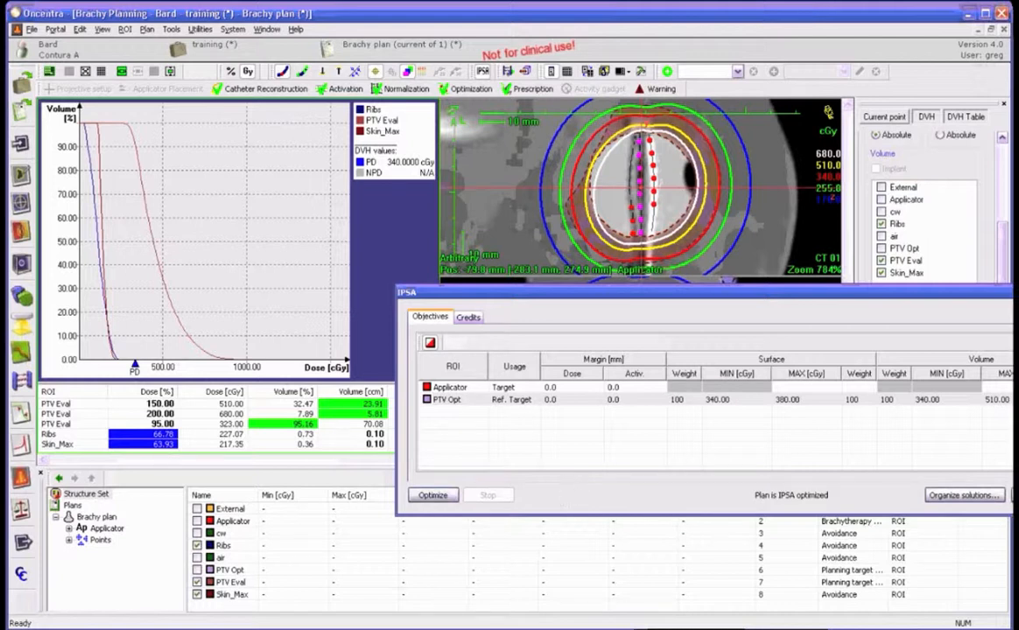
{"action": "key", "text": "Escape"}
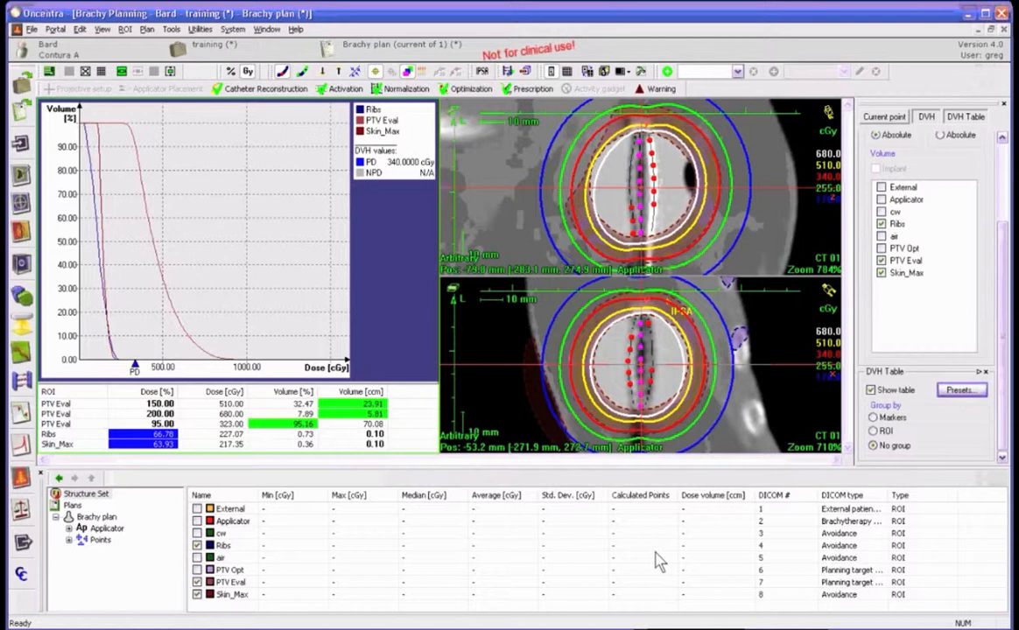